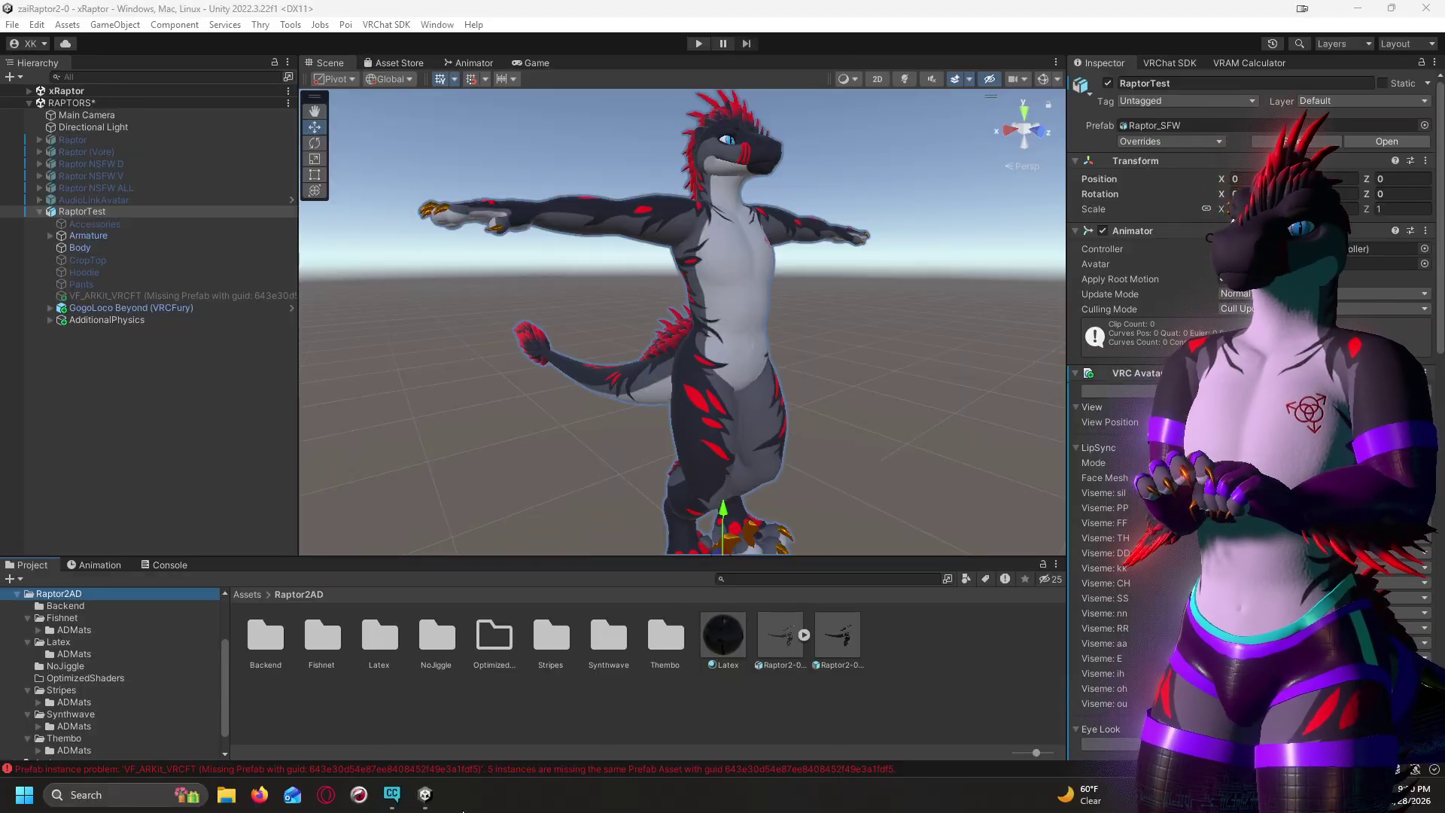
# Switch to VRChat Creator Companion and review the installed and latest package versions for the zaiRaptor2-0 project.
pyautogui.click(392, 794)
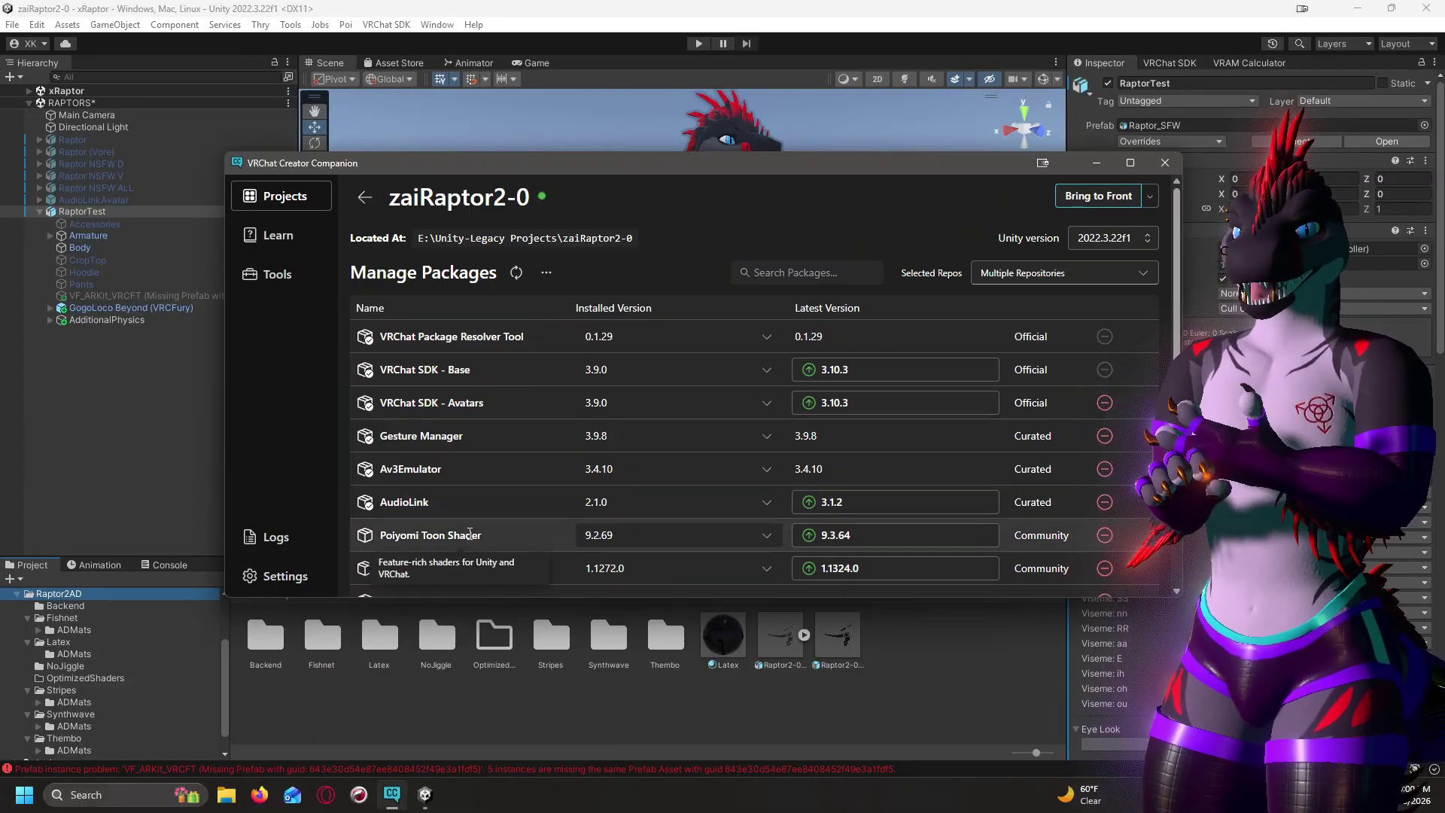
pyautogui.moveTo(536, 597); pyautogui.dragTo(536, 730)
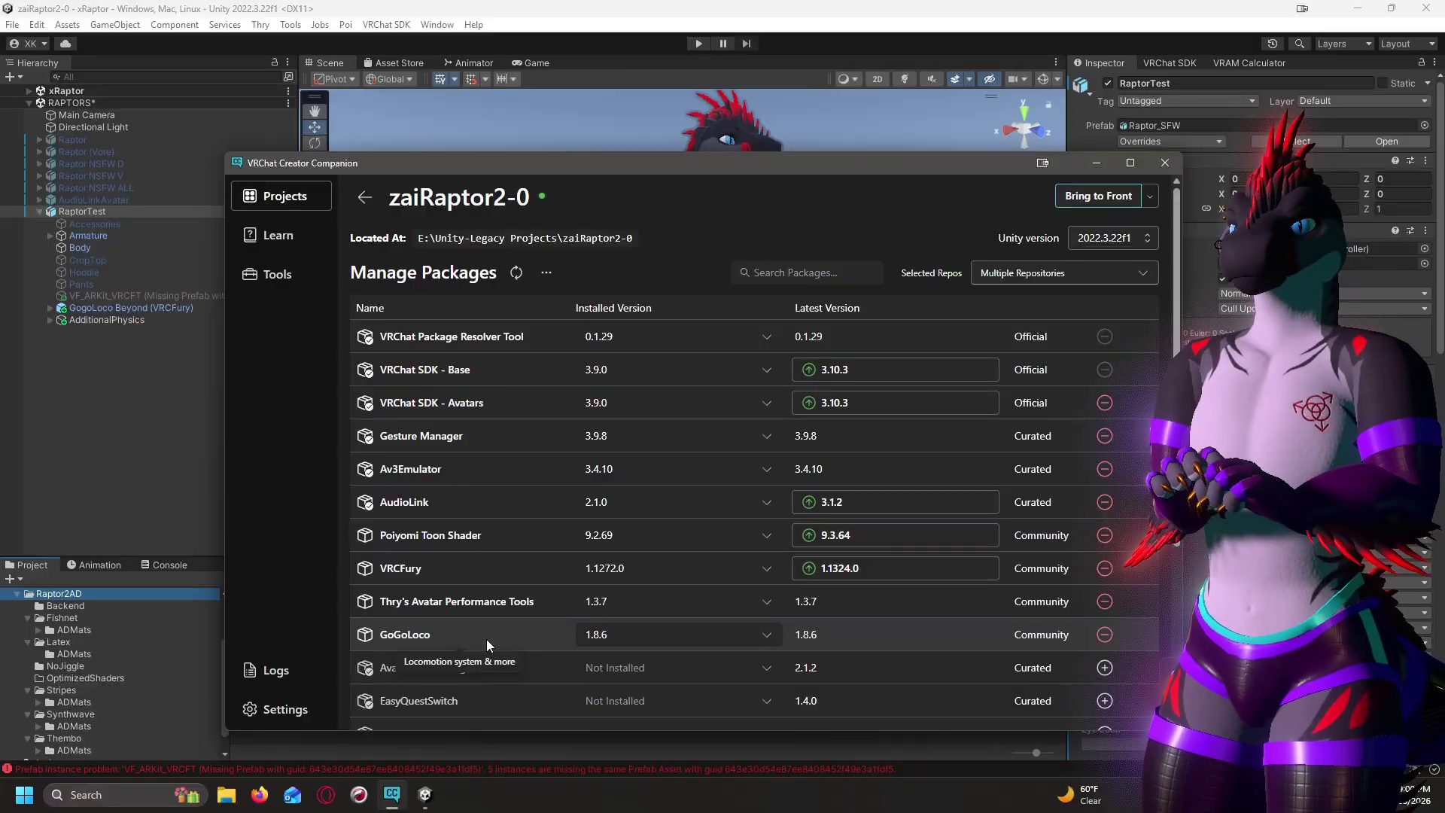
pyautogui.click(950, 617)
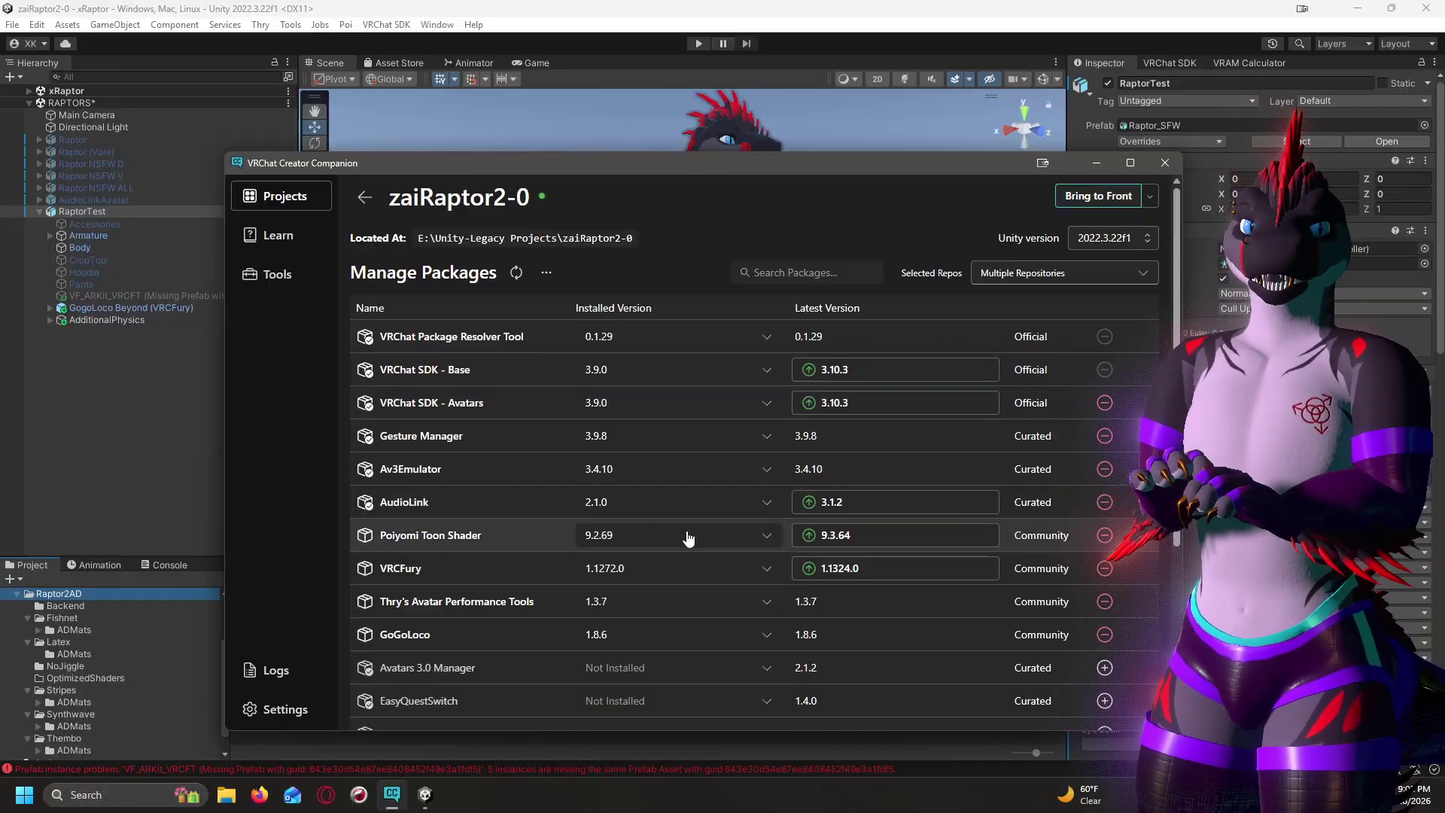
pyautogui.click(785, 19)
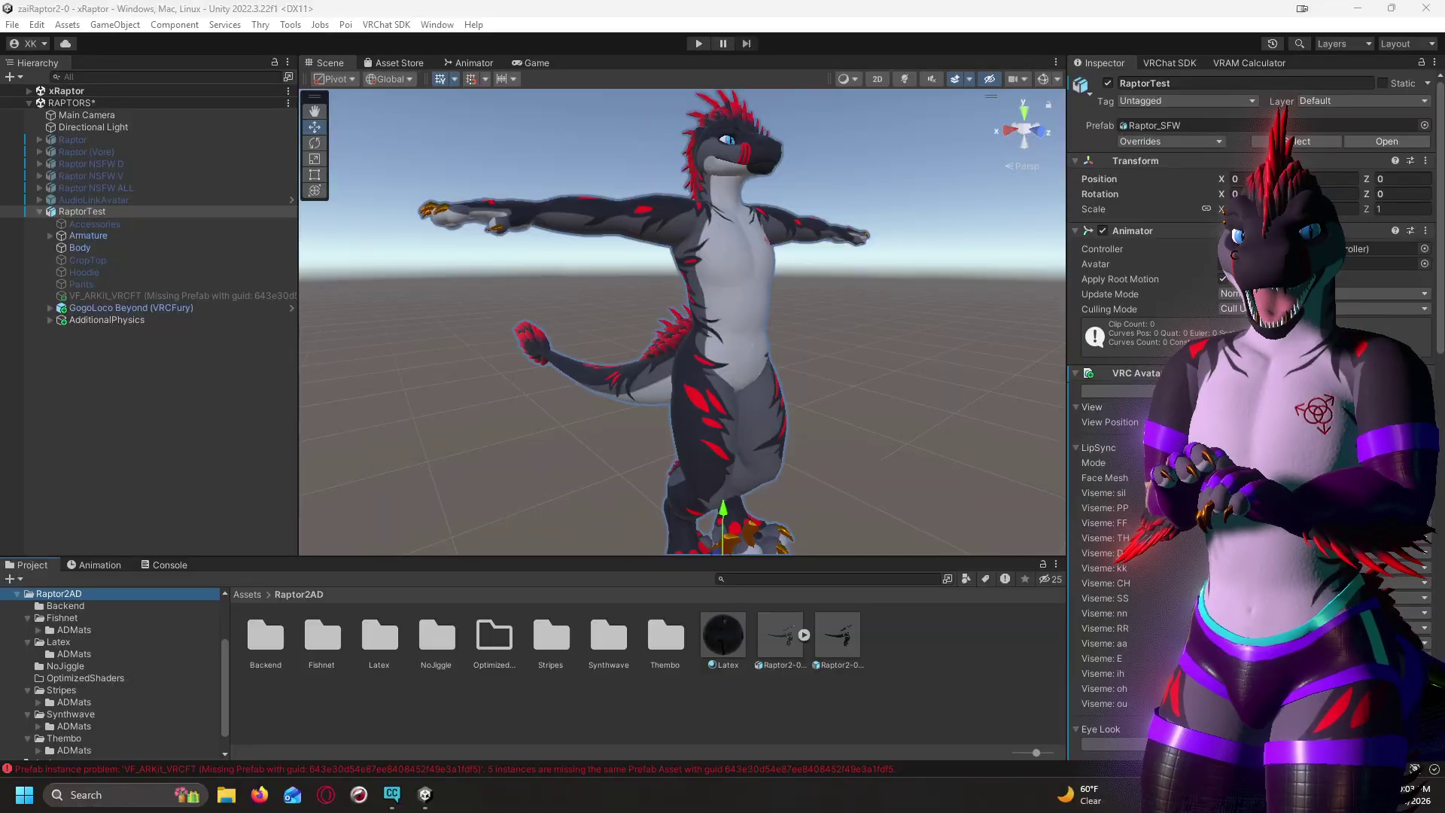
# Look up the ZaiRaptor2AD Unity package in the Gumroad Ready folder in File Explorer, and return to Unity.
pyautogui.click(226, 794)
pyautogui.moveTo(365, 161); pyautogui.dragTo(572, 156)
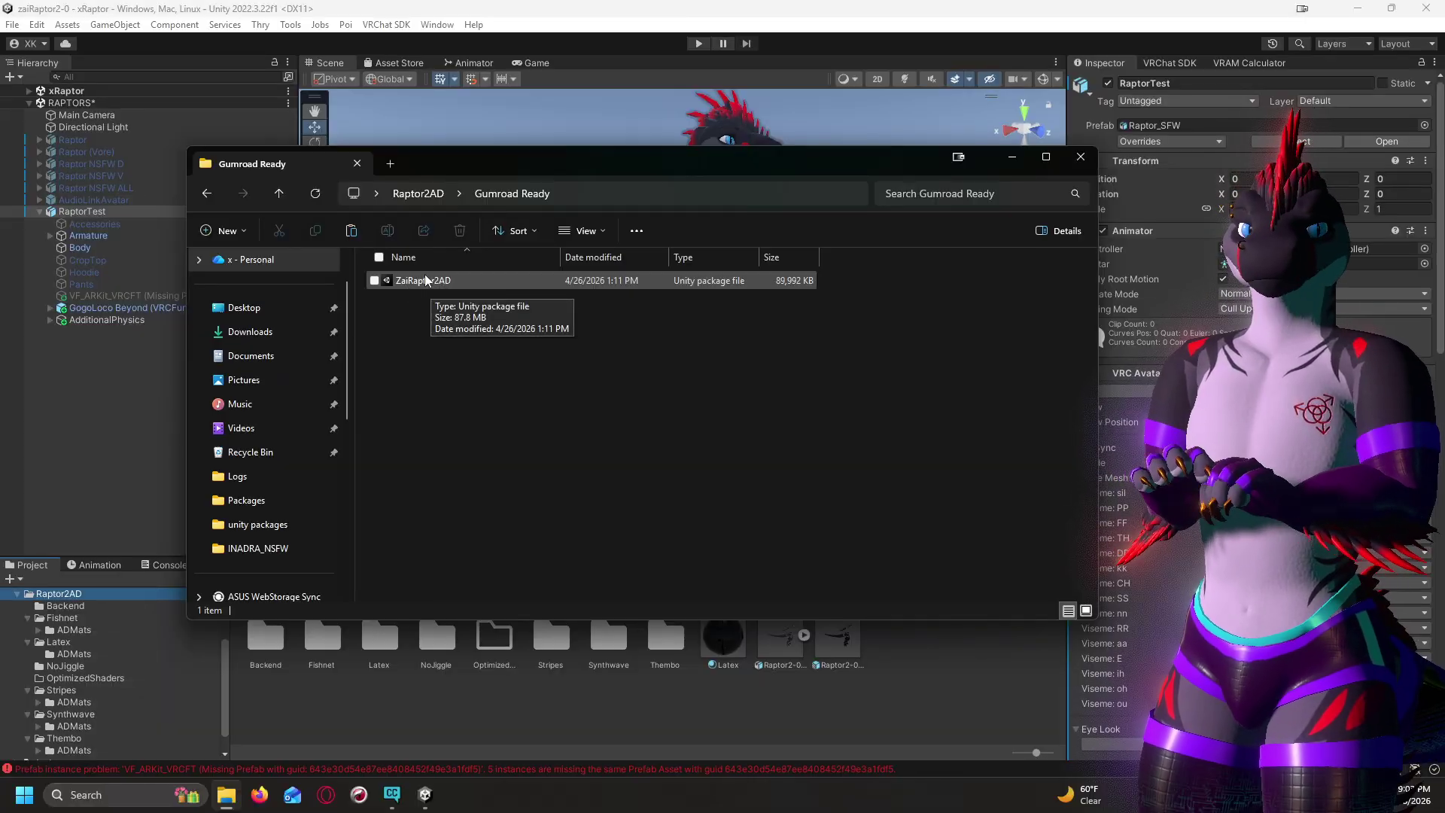
pyautogui.moveTo(425, 280); pyautogui.dragTo(542, 447)
pyautogui.click(1012, 156)
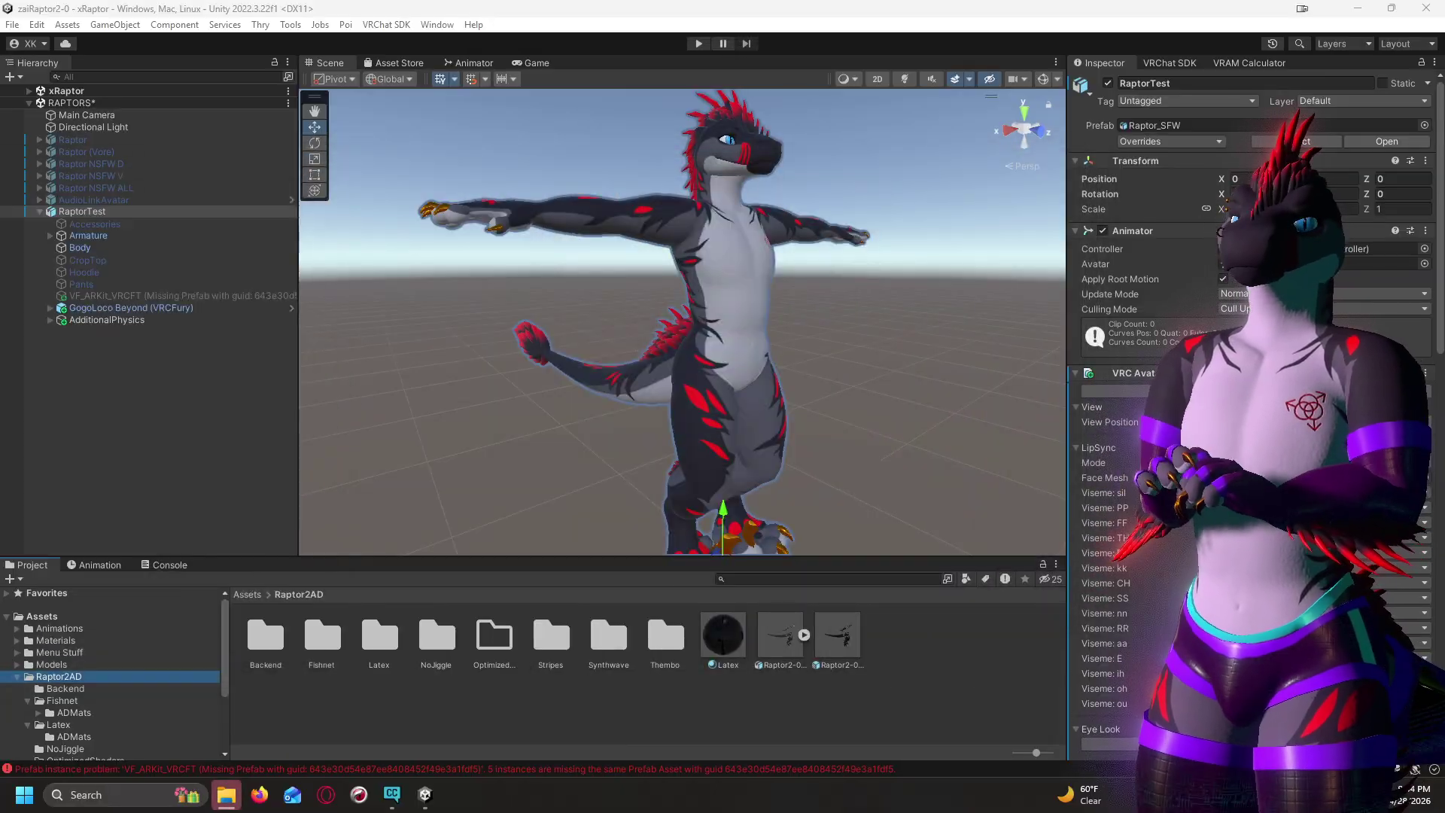
pyautogui.click(376, 603)
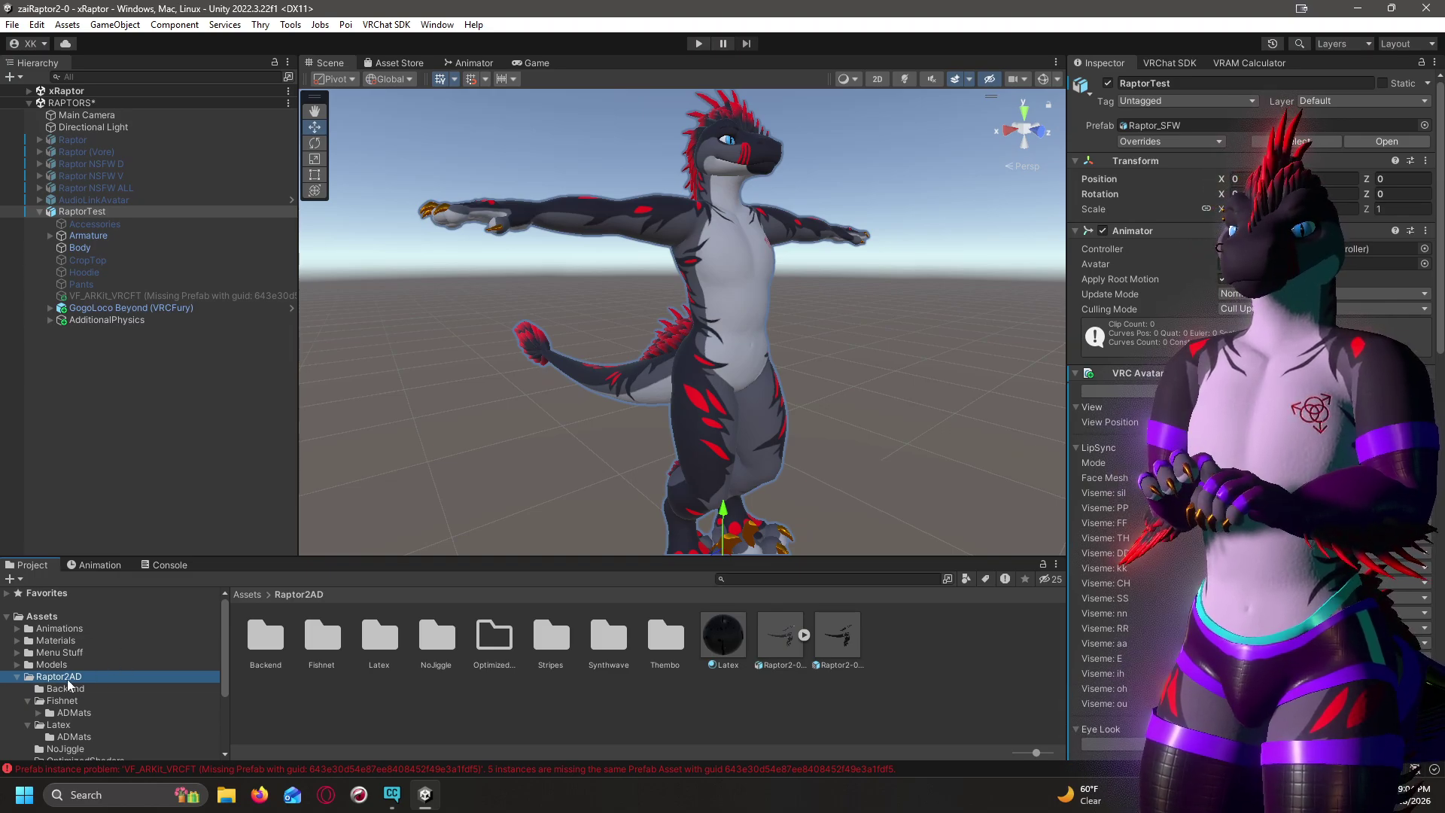
# Inspect the Gradients folder inside the project's textures folder, and go back to the Raptor2AD folder.
pyautogui.click(18, 676)
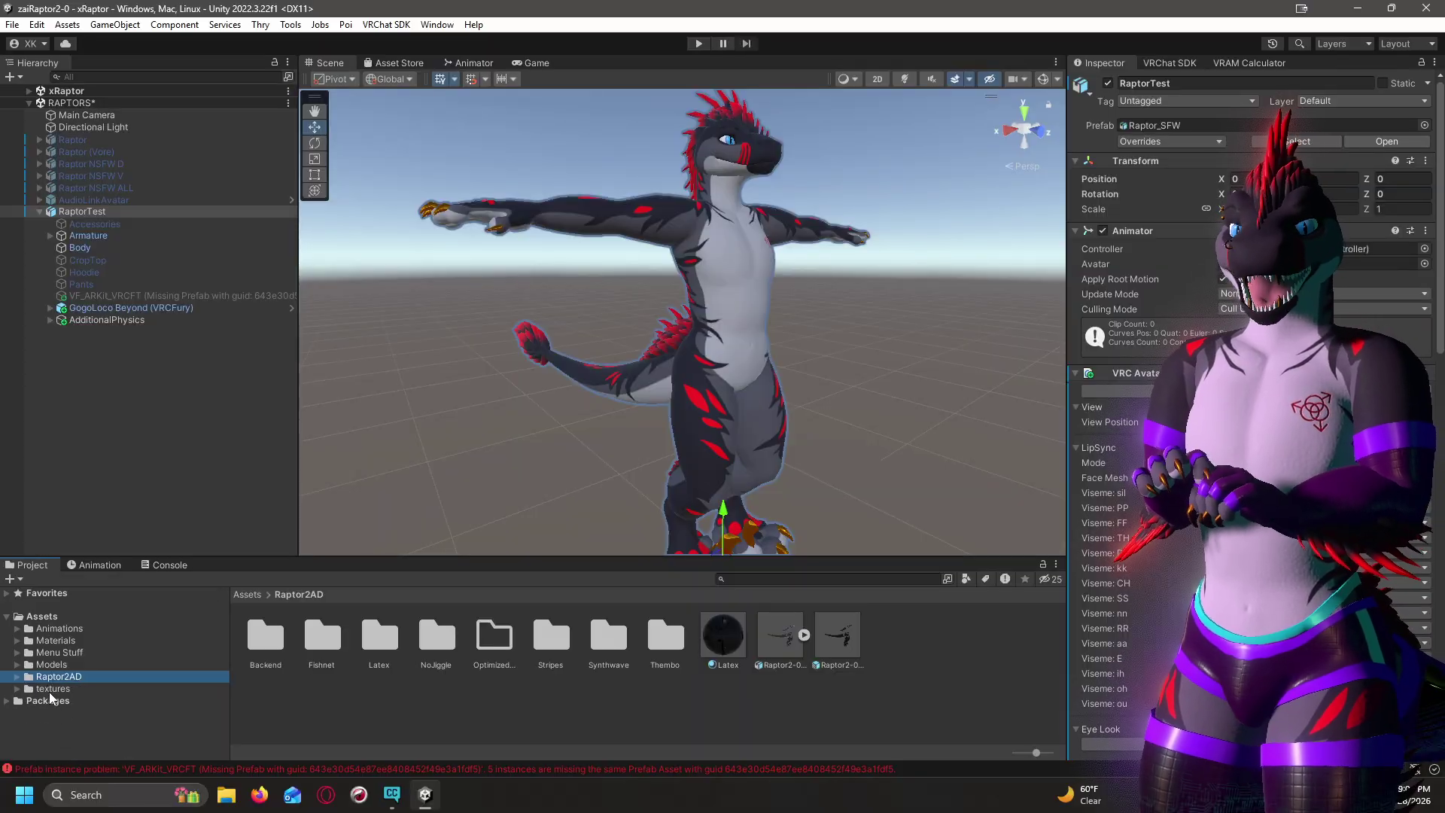
pyautogui.click(16, 689)
pyautogui.click(17, 690)
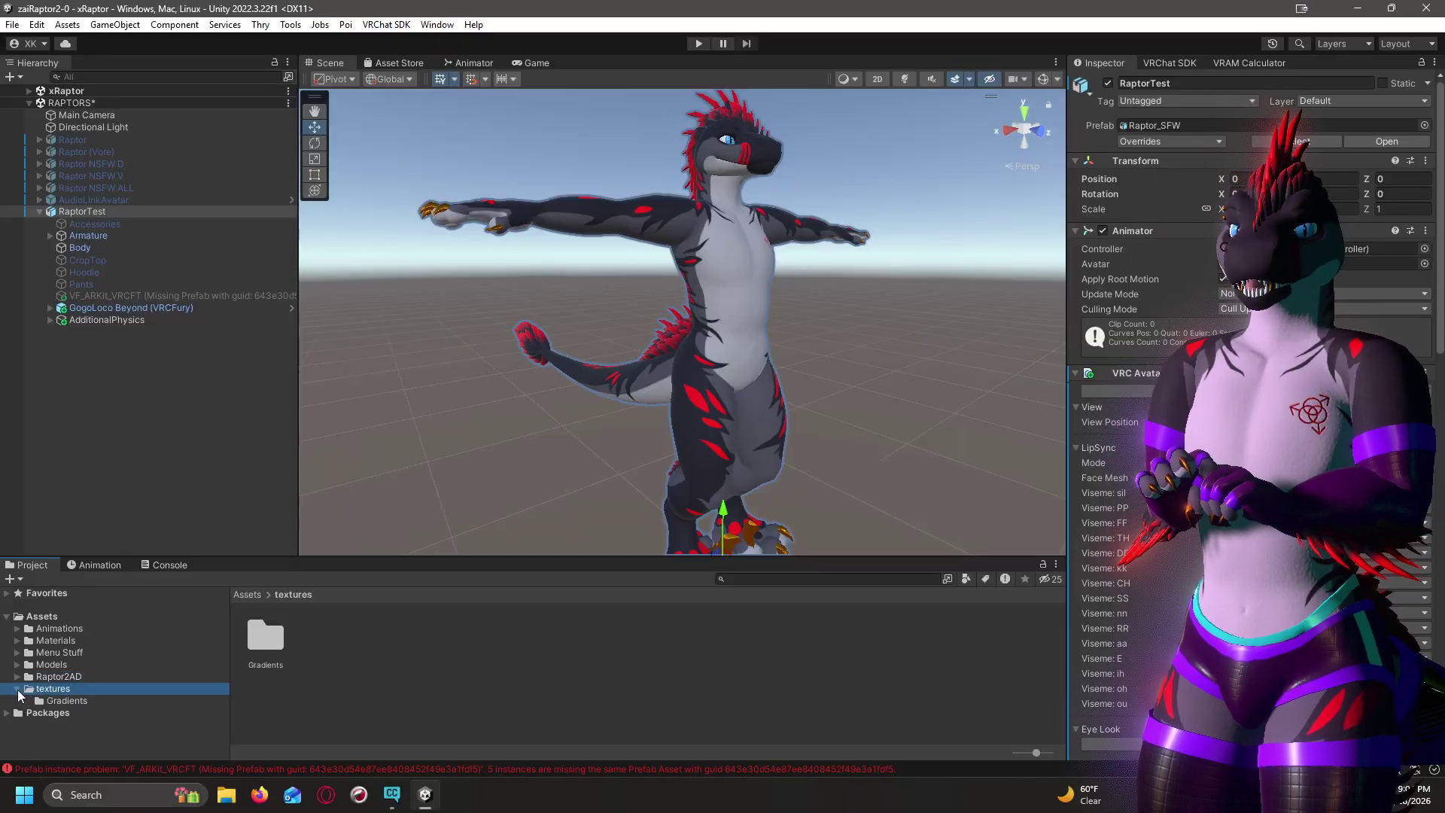
pyautogui.click(67, 700)
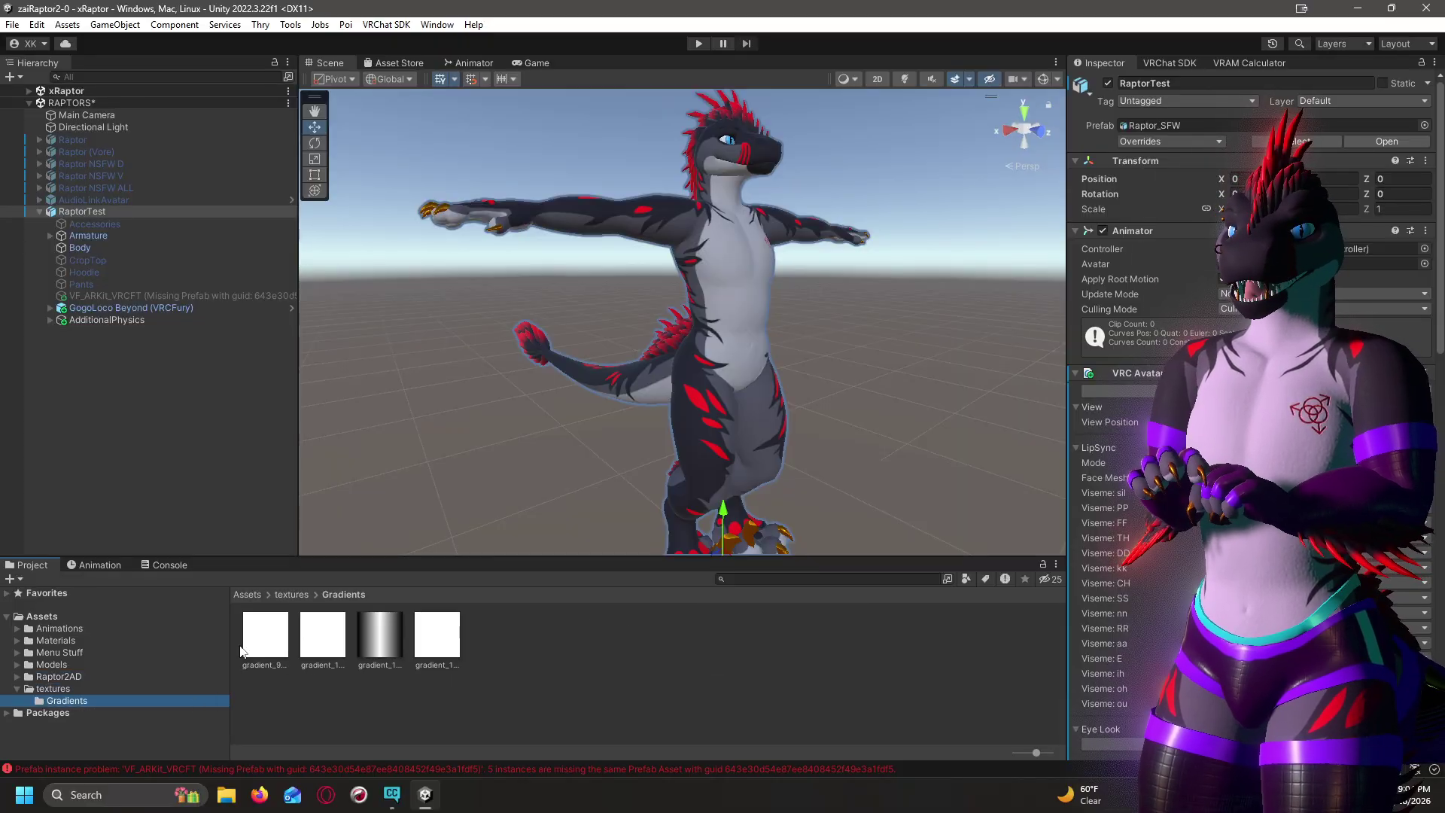
pyautogui.click(17, 690)
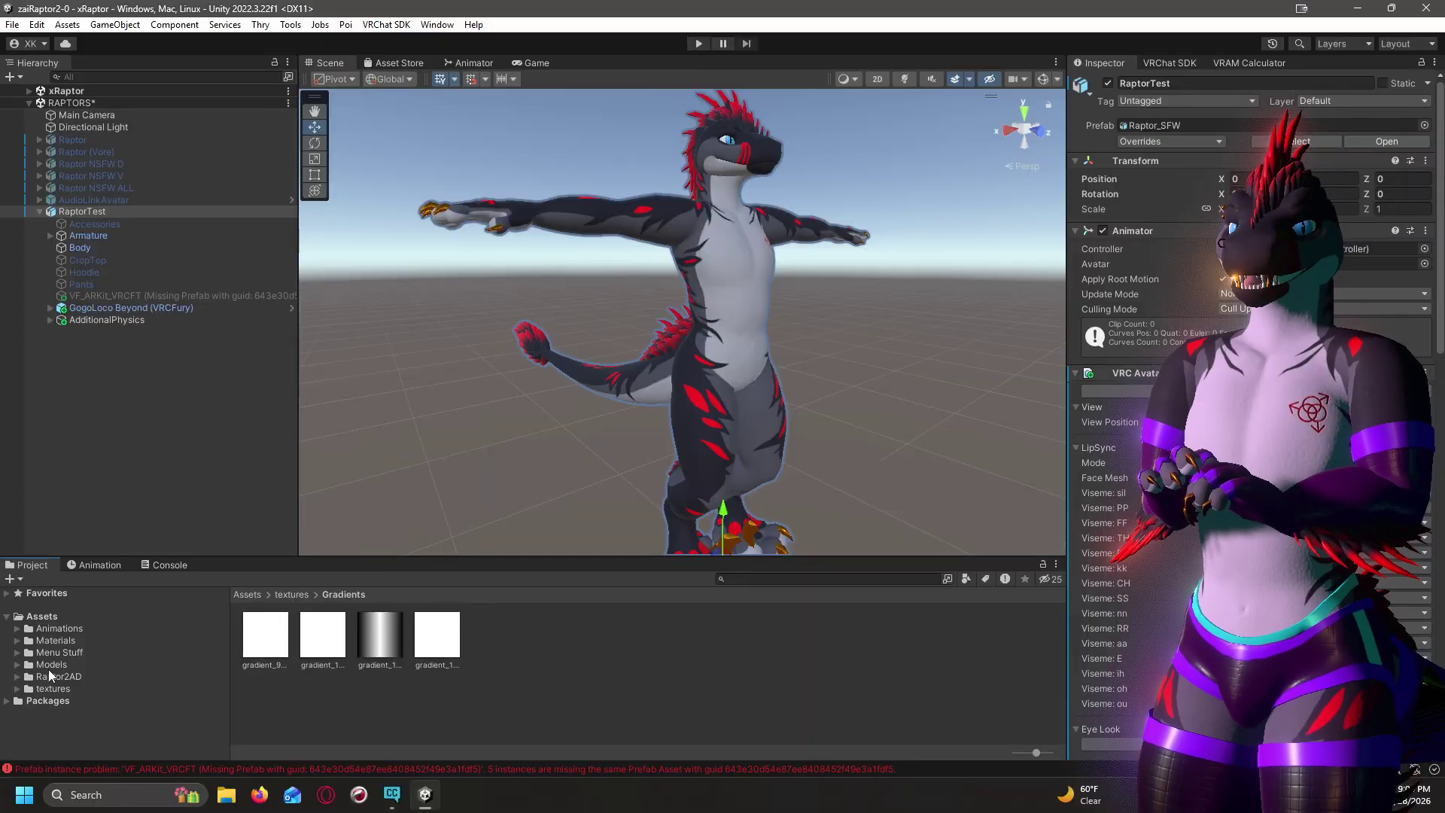
pyautogui.click(17, 676)
pyautogui.click(70, 676)
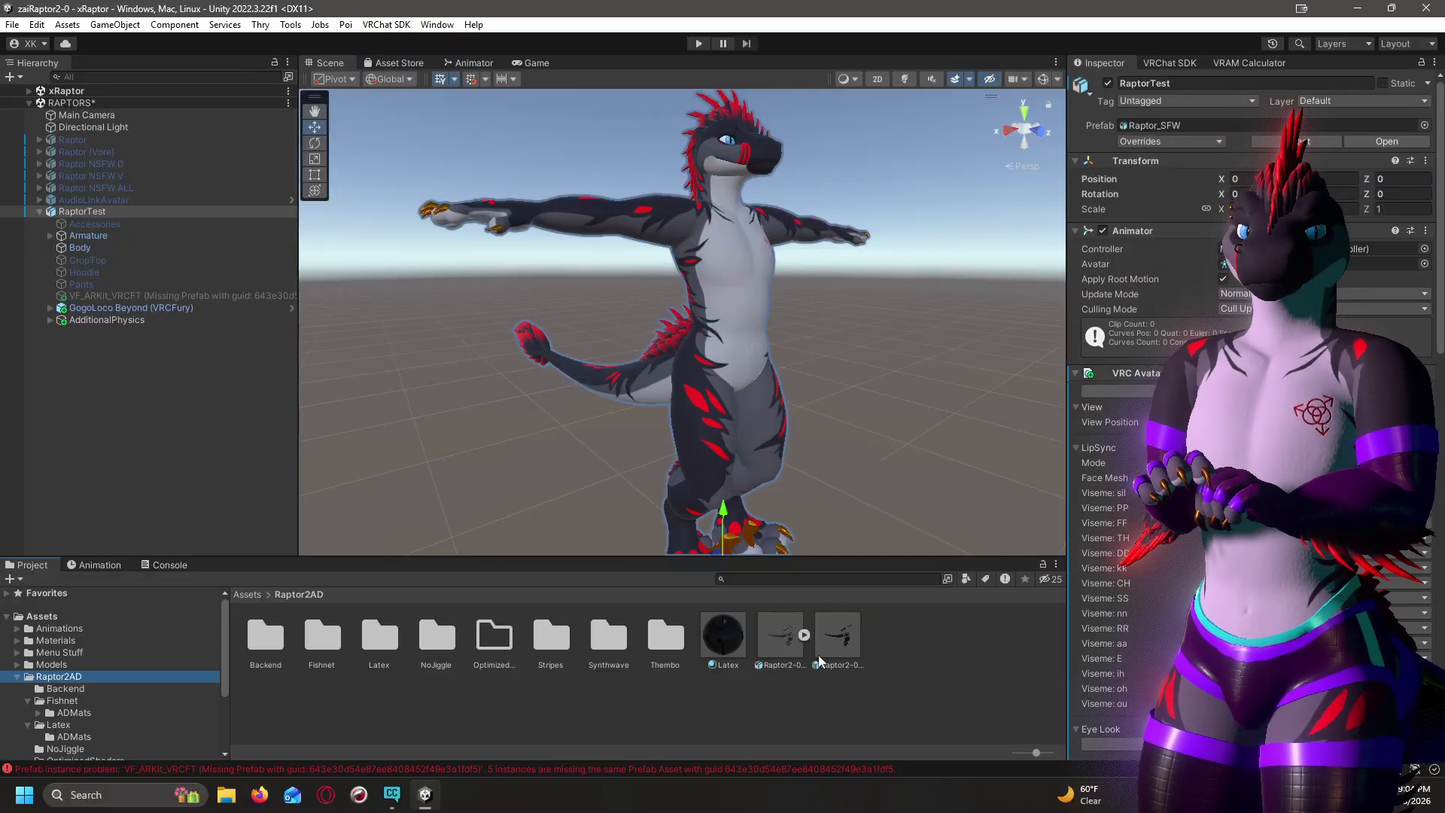
# Add the Raptor2-0_AD-jiggle prefab from the Raptor2AD folder as a child of RaptorTest.
pyautogui.click(783, 640)
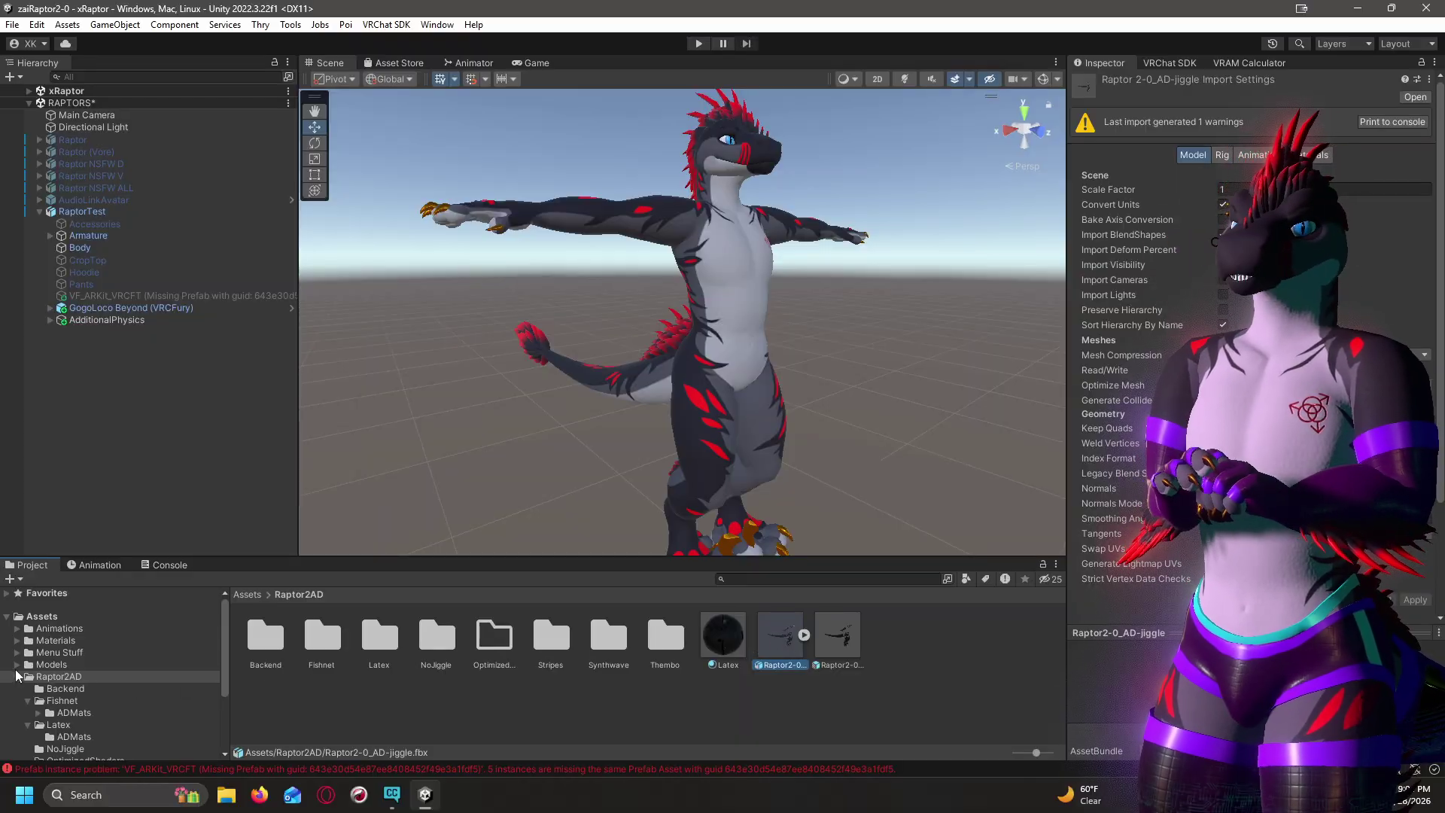
pyautogui.click(843, 636)
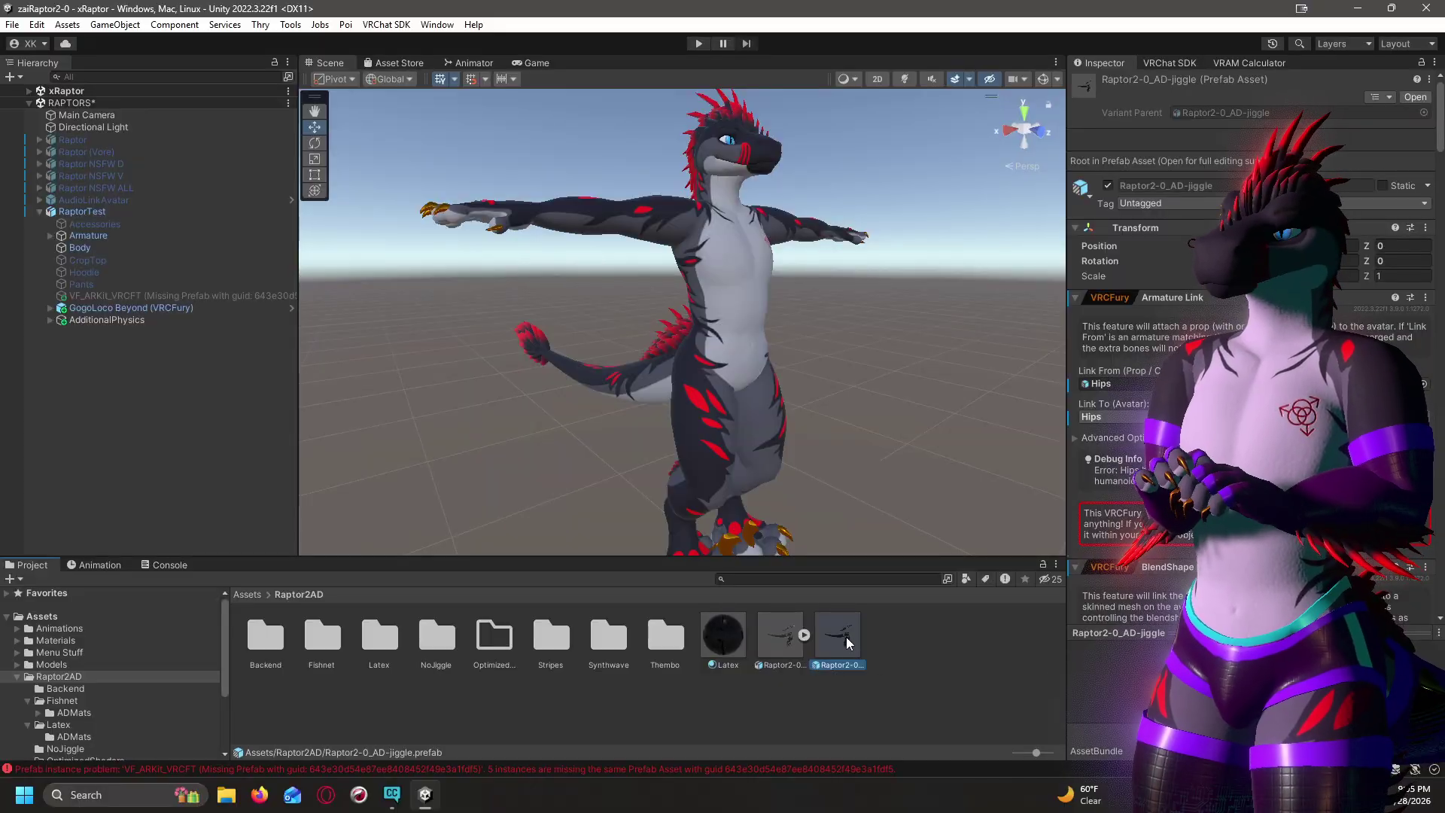
pyautogui.moveTo(846, 637); pyautogui.dragTo(114, 213)
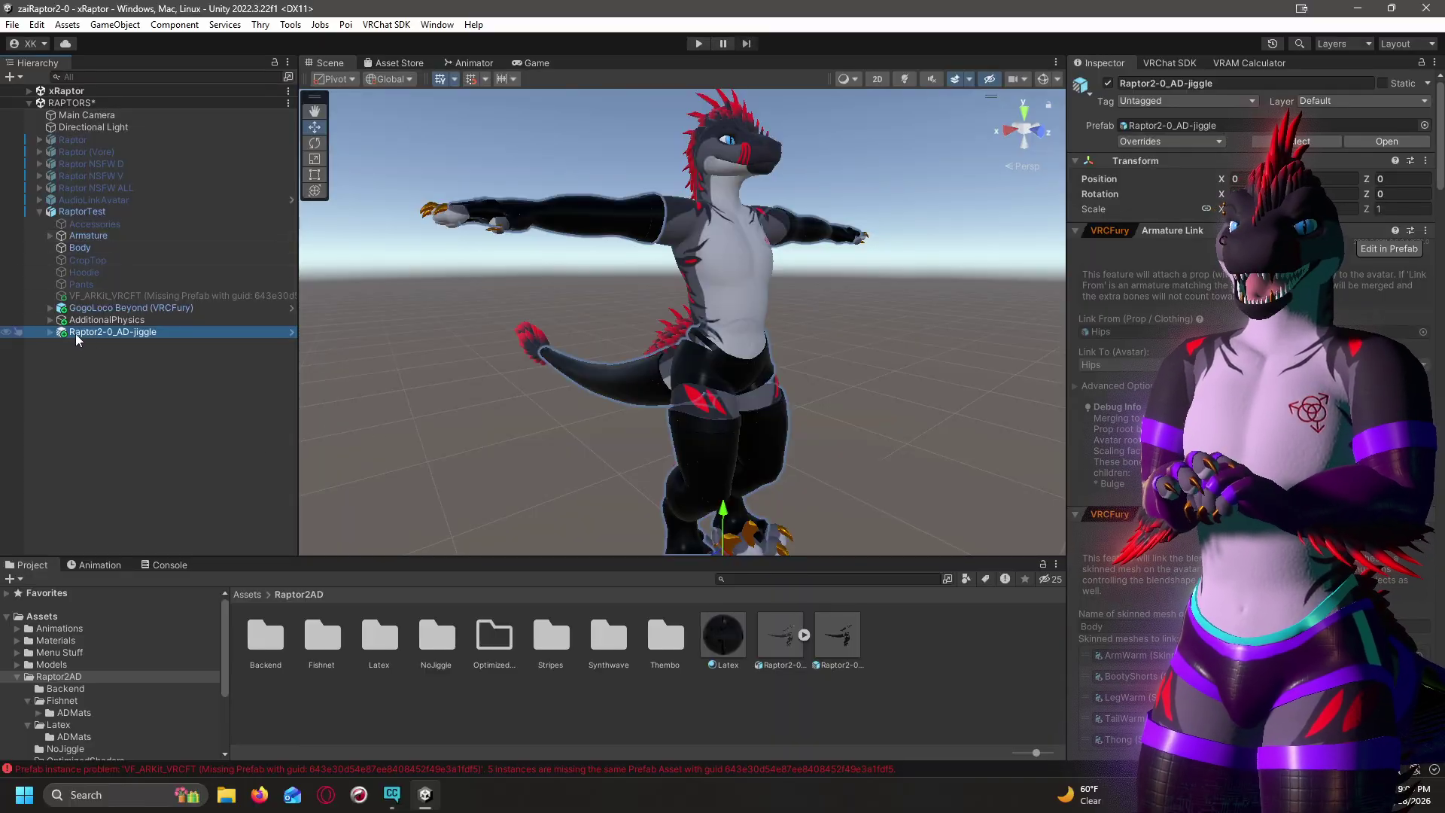
# Select the BootyShorts mesh of the added clothing prefab and expand its BlendShapes list.
pyautogui.click(712, 352)
pyautogui.click(711, 350)
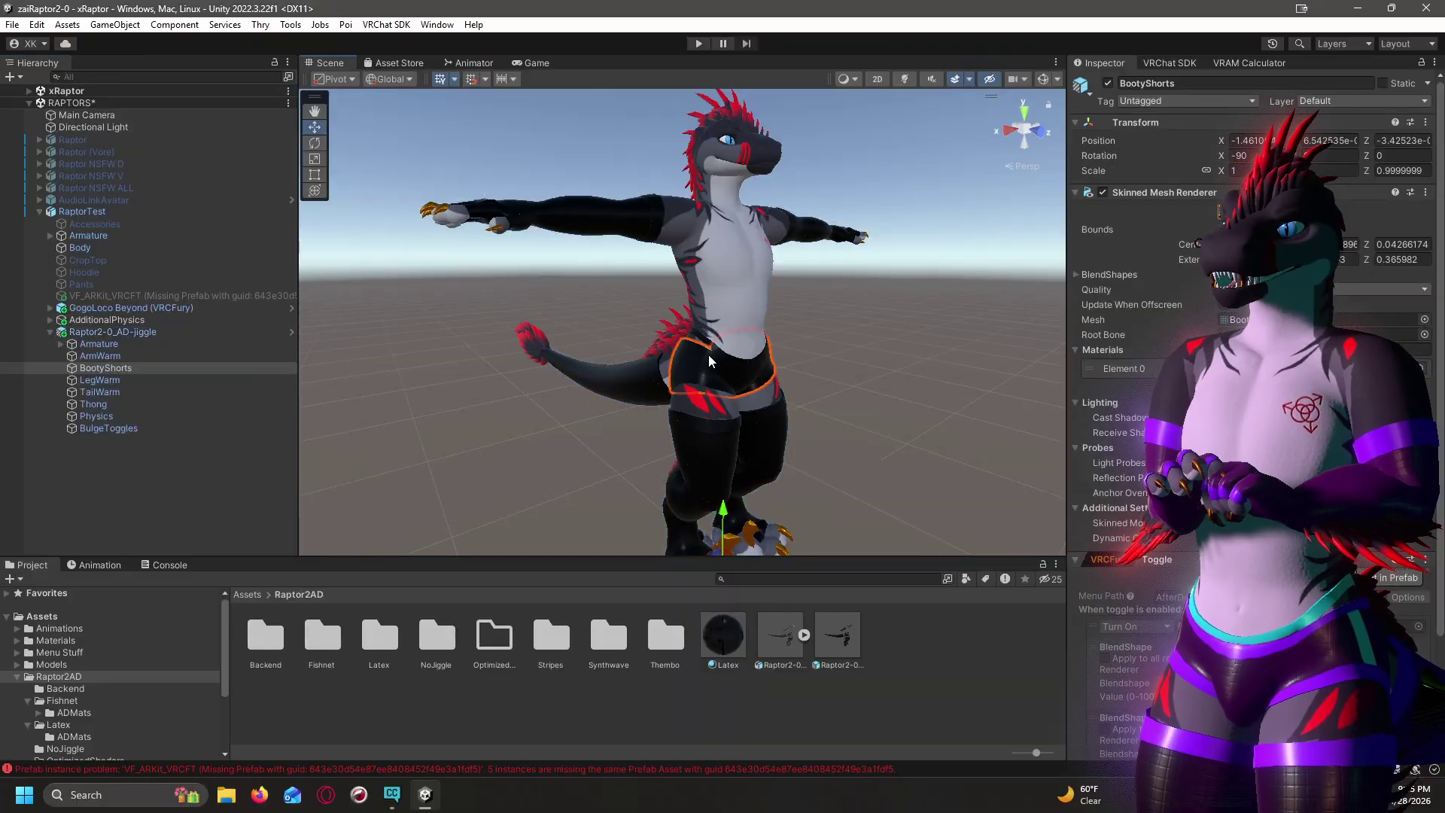
pyautogui.click(1077, 274)
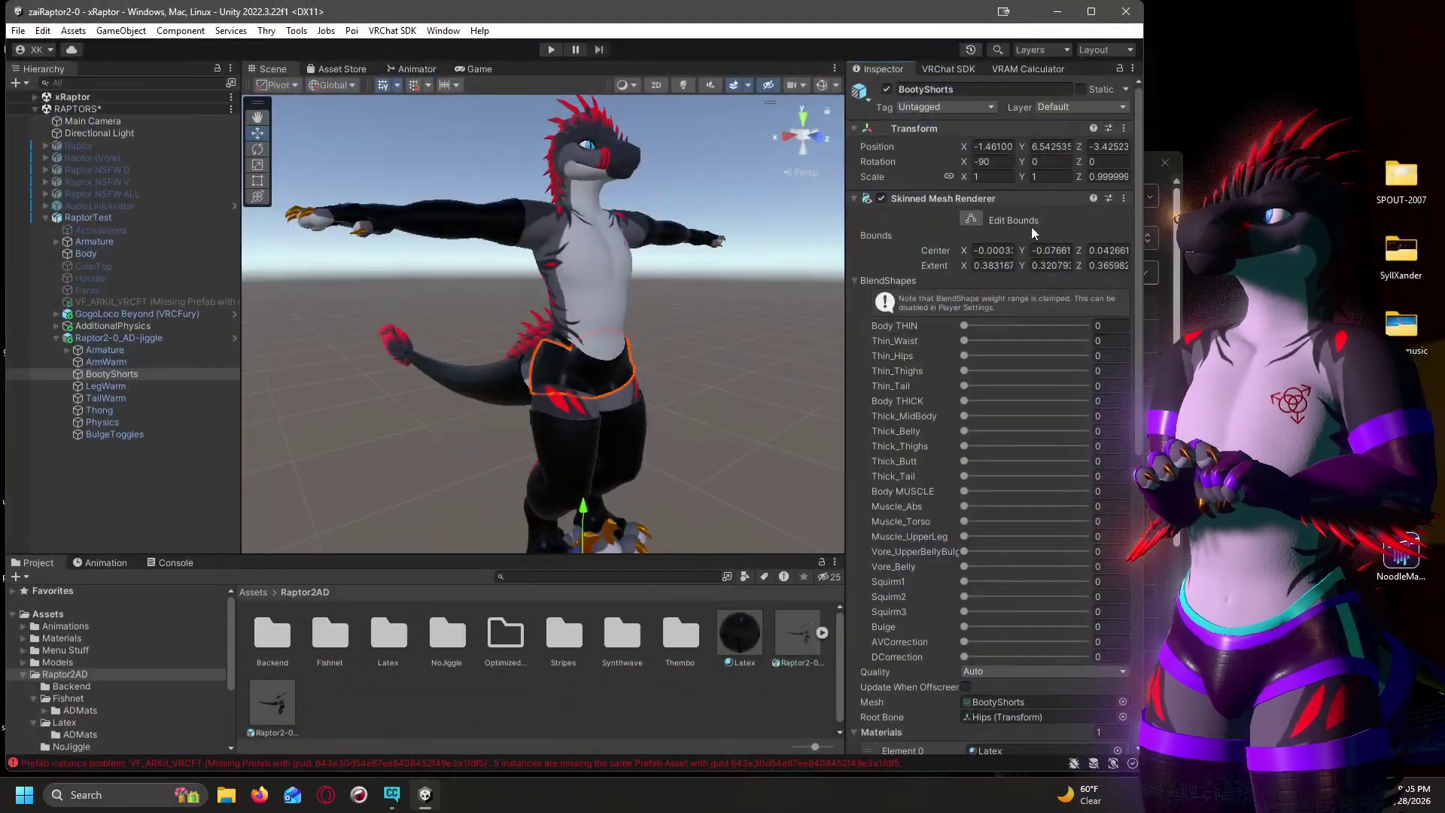
pyautogui.click(111, 375)
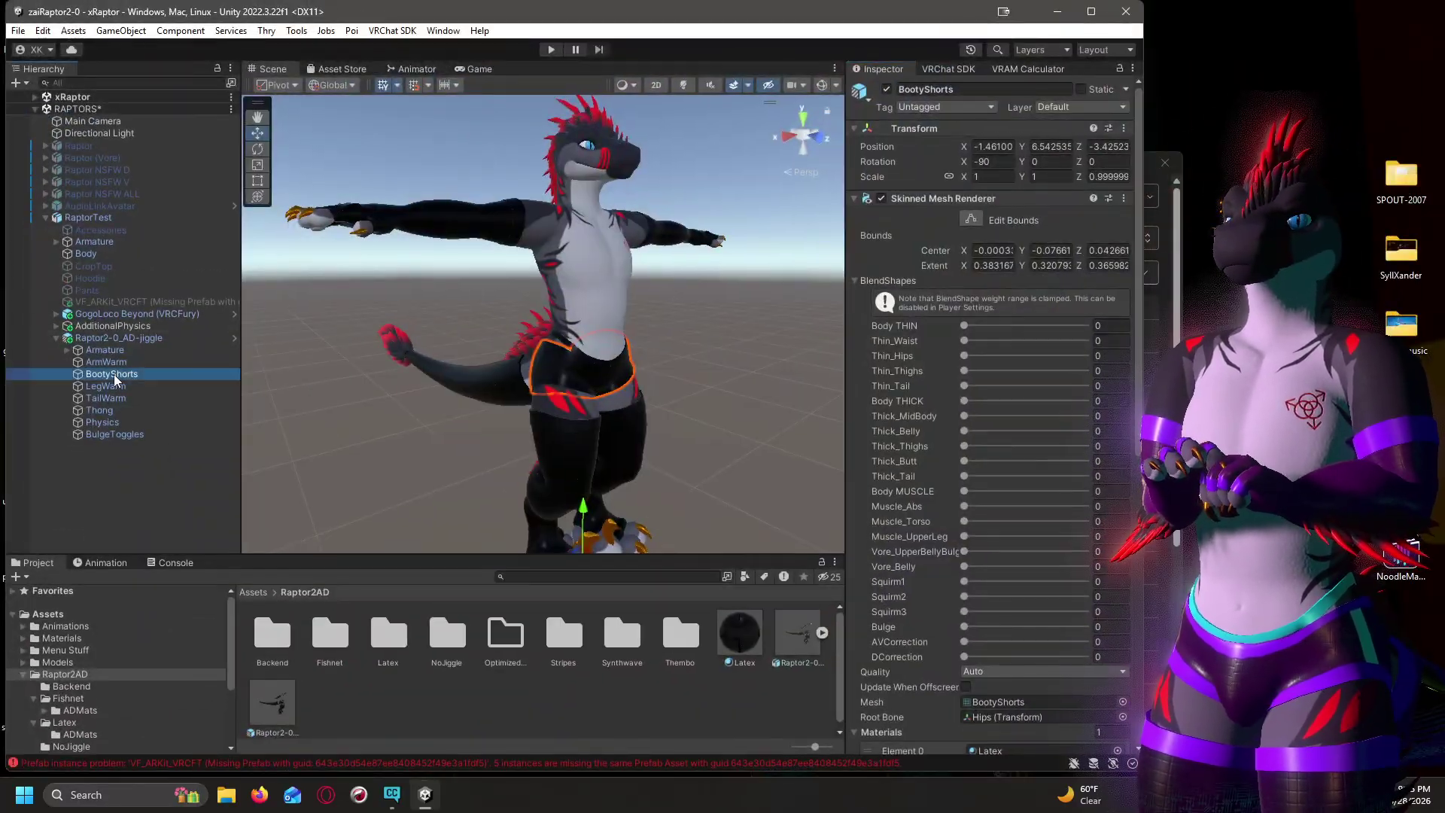
pyautogui.click(856, 281)
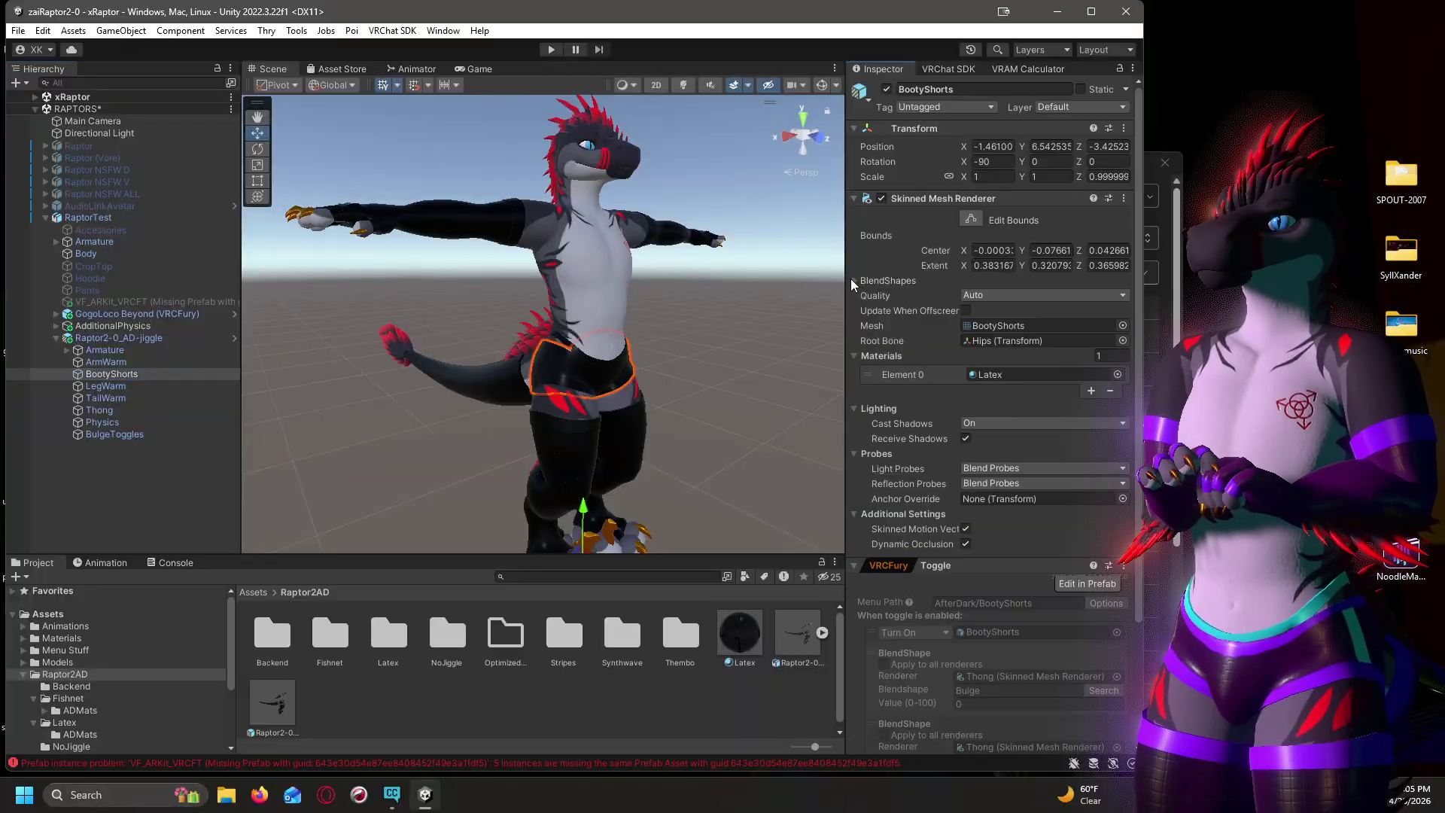
pyautogui.click(857, 280)
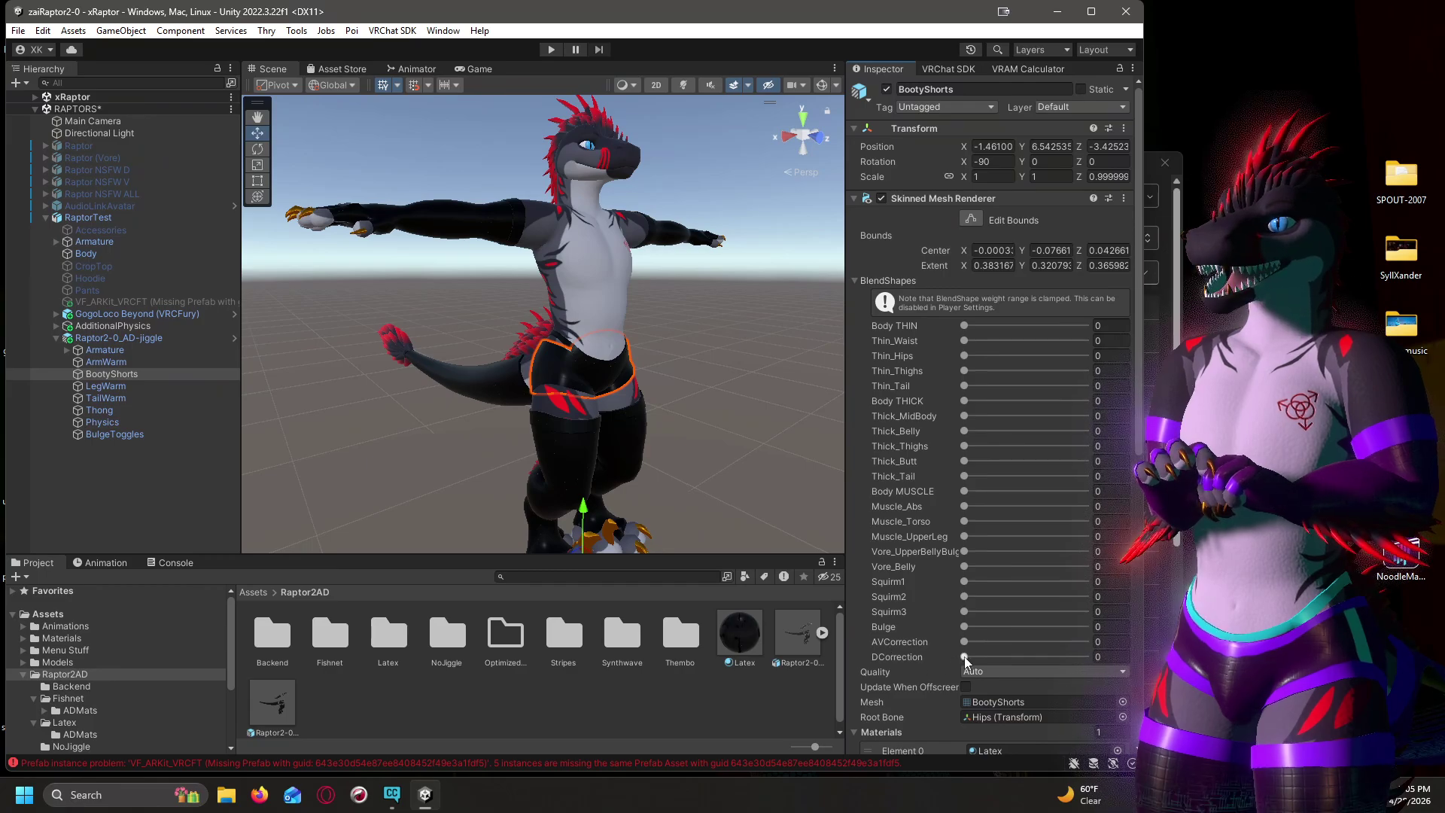
# Try the DCorrection blendshape at 100 on BootyShorts, and revert the override.
pyautogui.scroll(5, 696, 474)
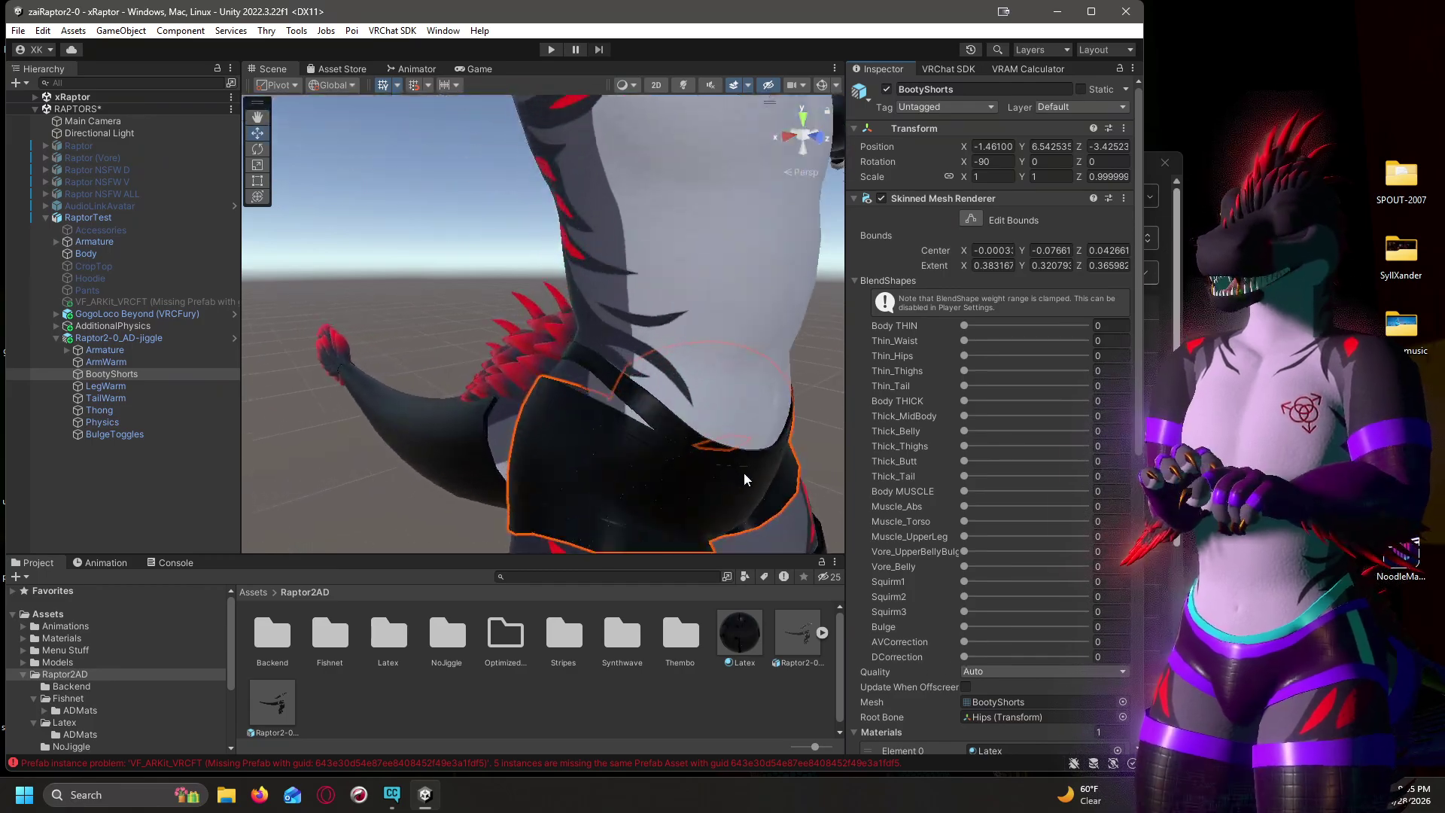
pyautogui.moveTo(745, 482); pyautogui.dragTo(653, 376, button='middle')
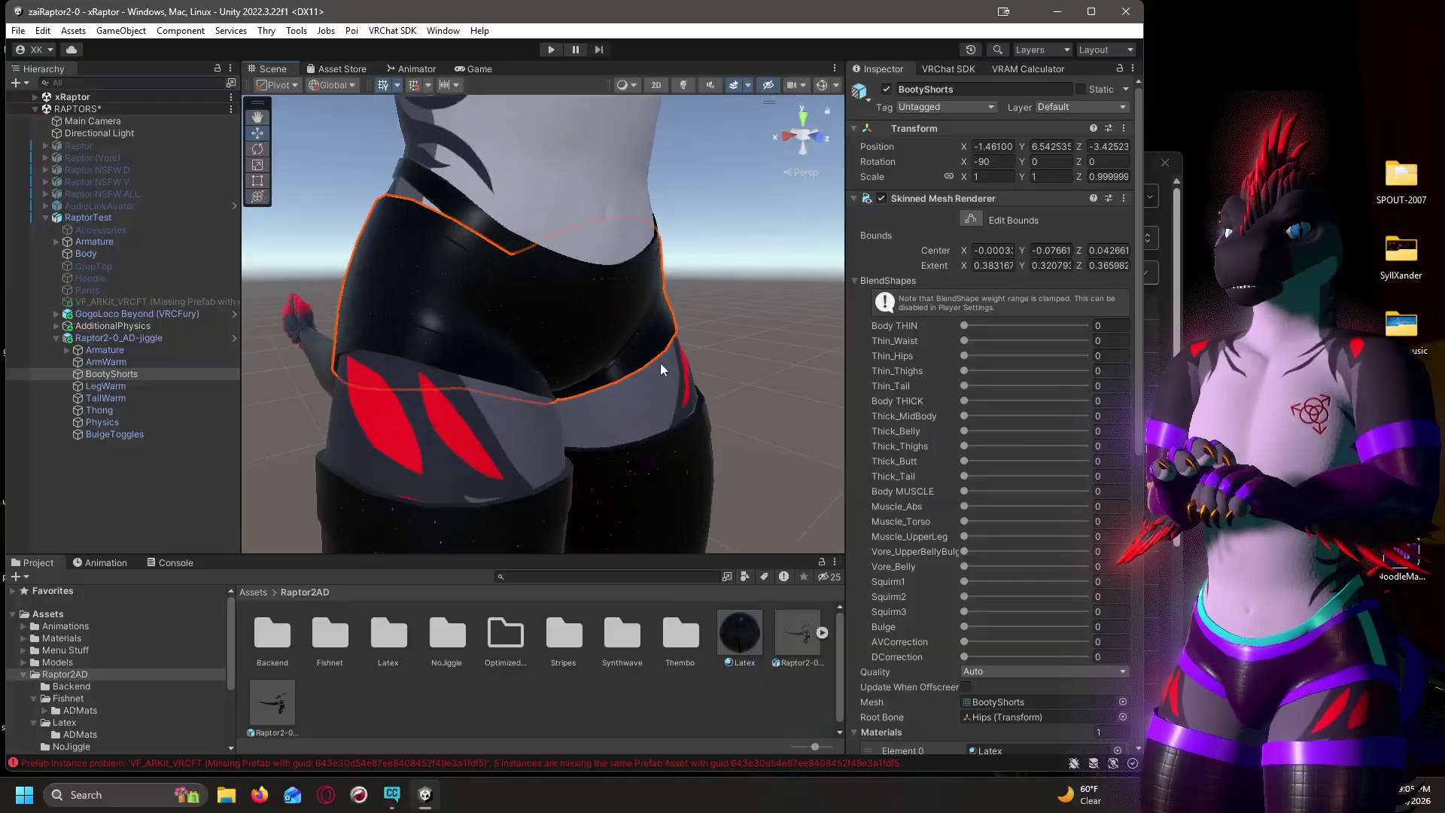
pyautogui.moveTo(965, 656); pyautogui.dragTo(1087, 658)
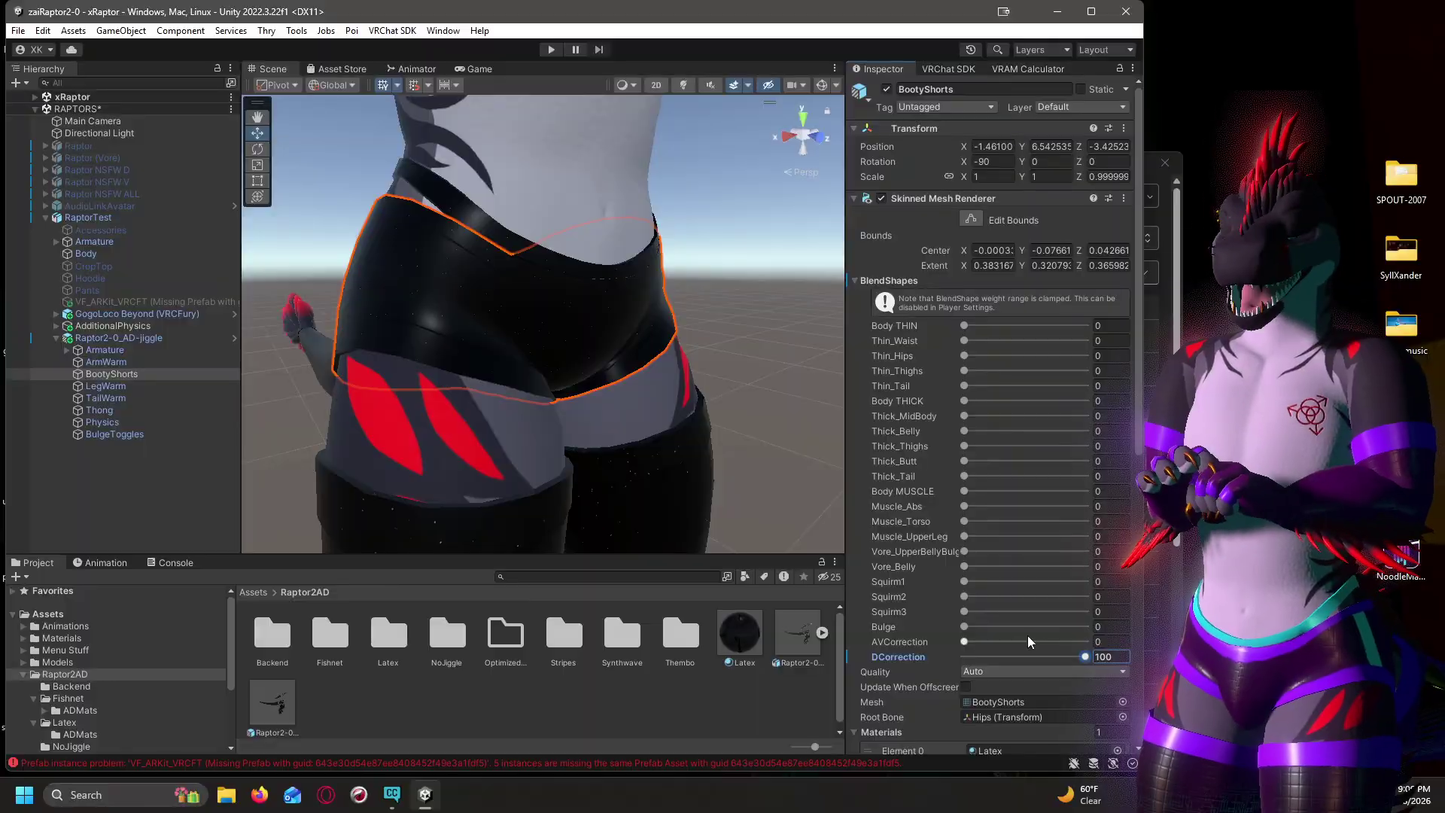
pyautogui.rightClick(920, 658)
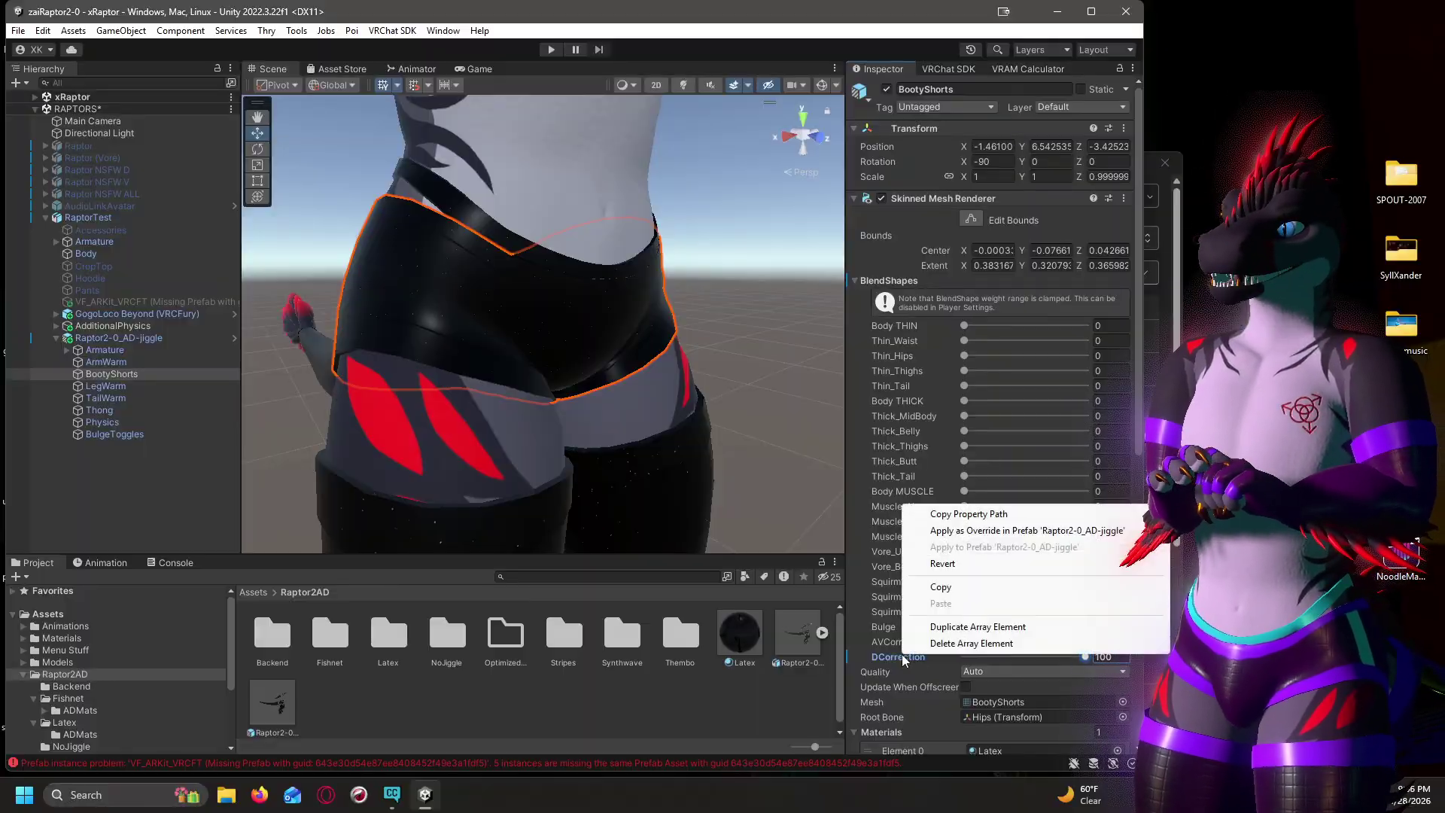
pyautogui.click(943, 564)
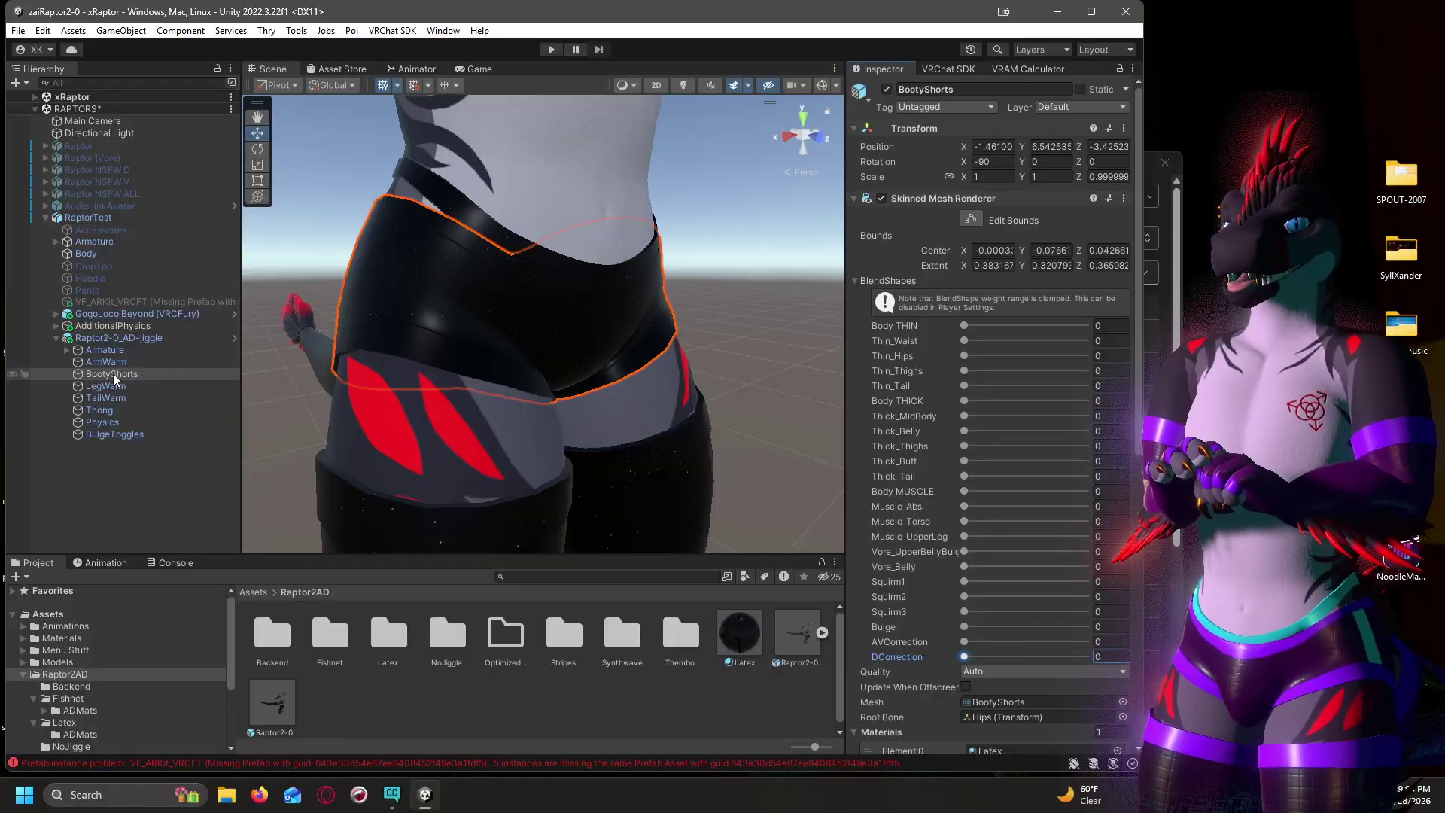
# Try the AVCorrection blendshape at 100 on both Thong and BootyShorts, and revert both overrides.
pyautogui.click(104, 411)
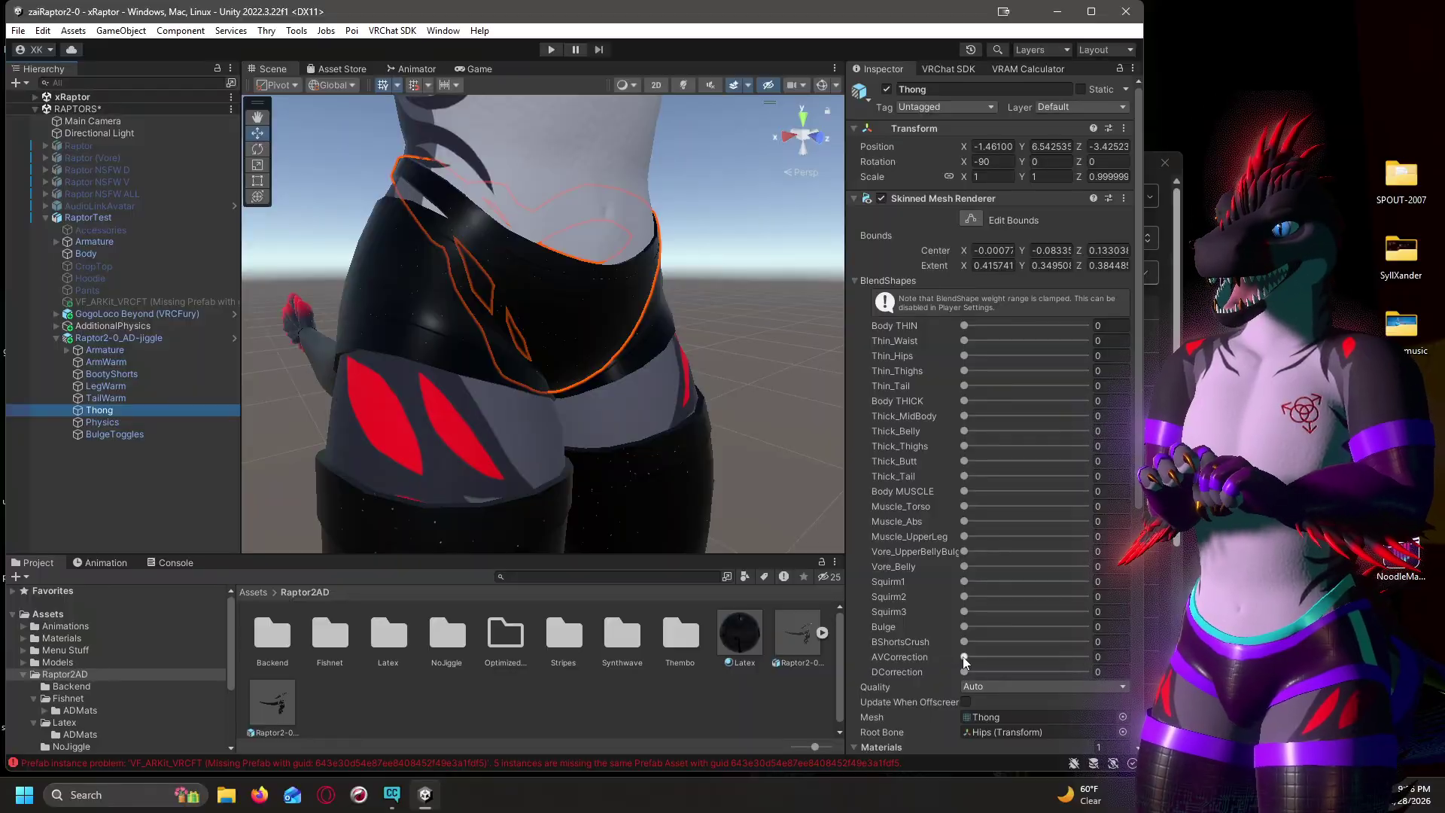
pyautogui.moveTo(965, 660); pyautogui.dragTo(1161, 662)
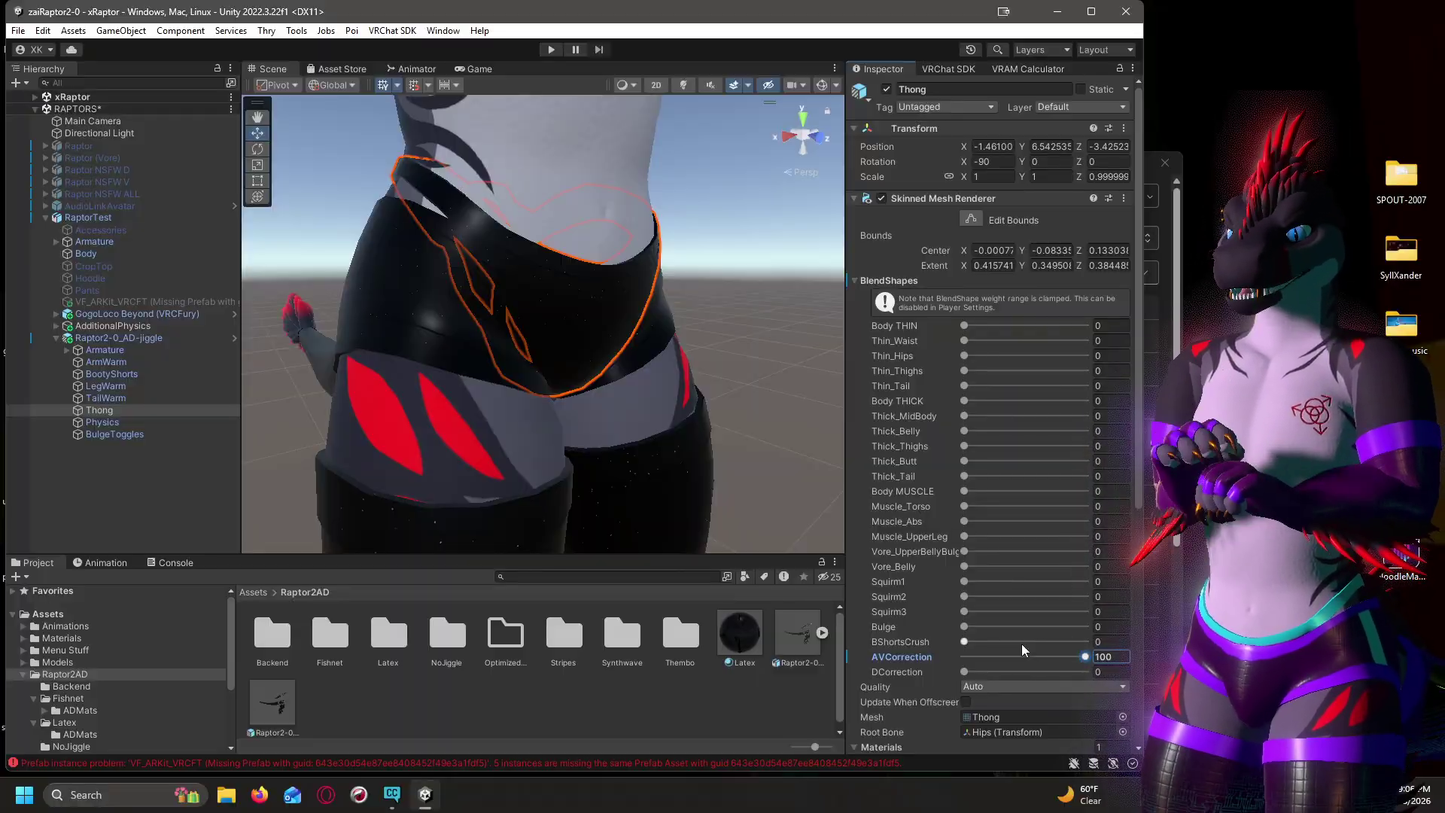
pyautogui.click(112, 375)
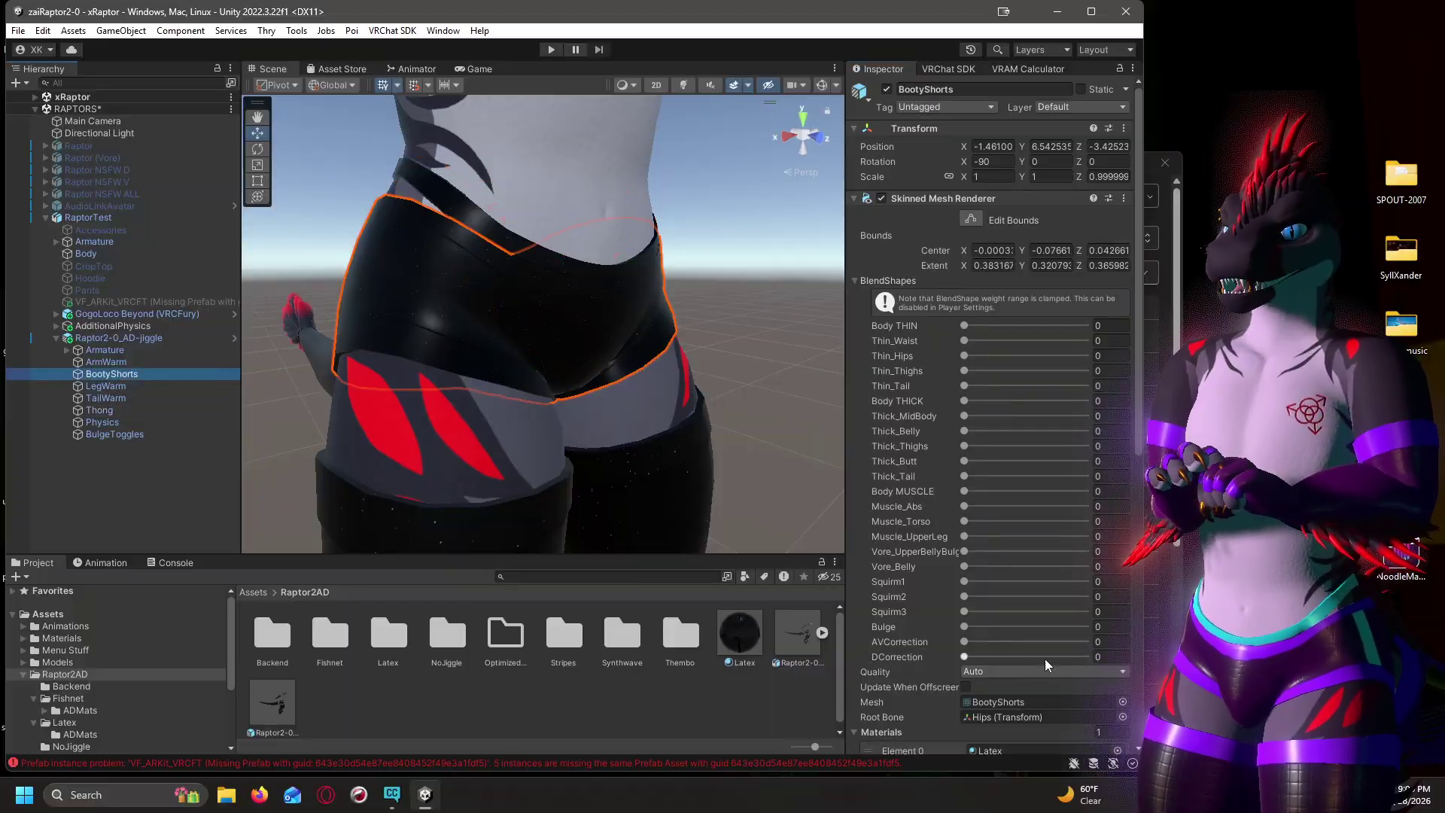
pyautogui.moveTo(964, 642); pyautogui.dragTo(1159, 661)
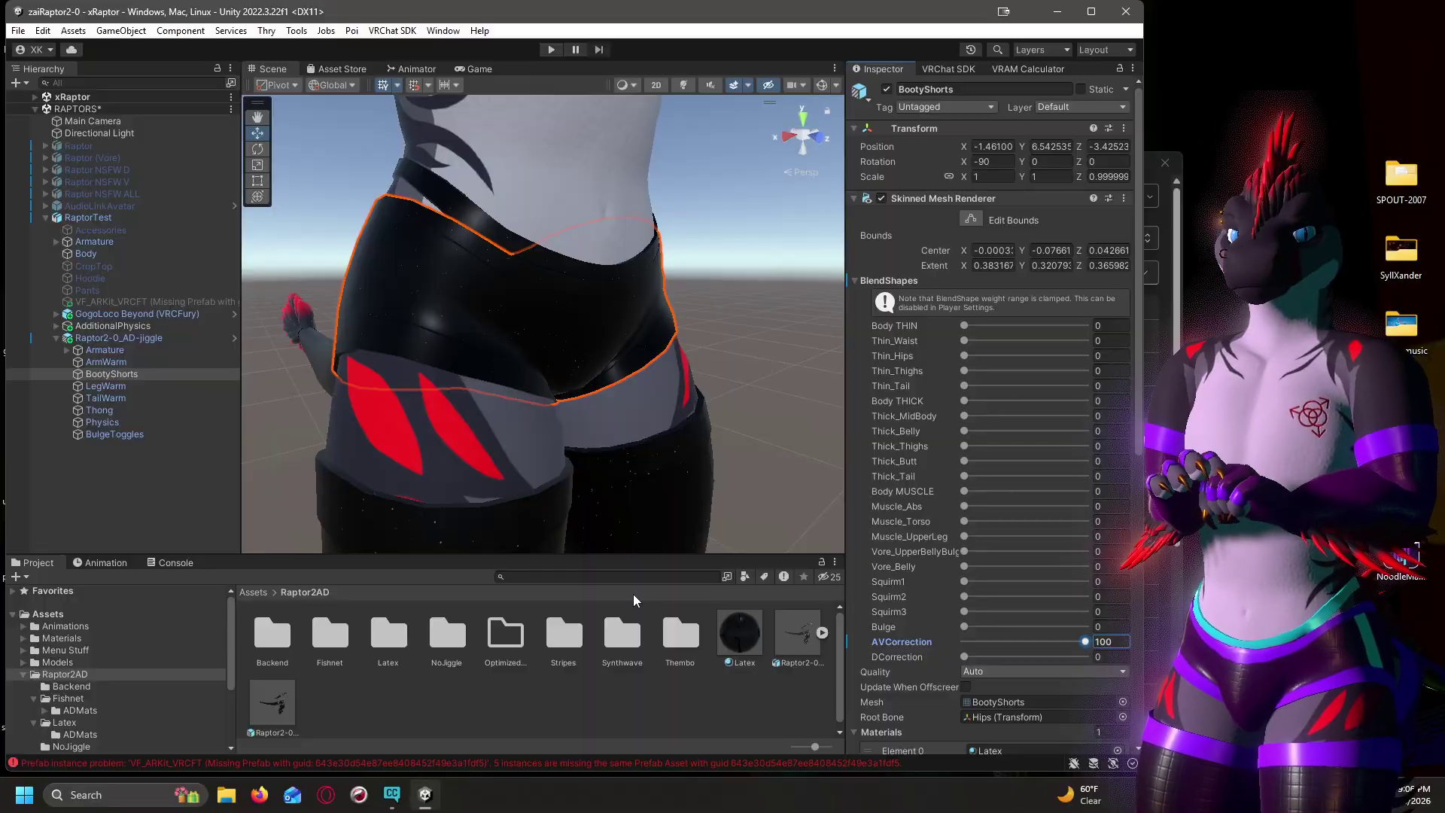
pyautogui.rightClick(924, 644)
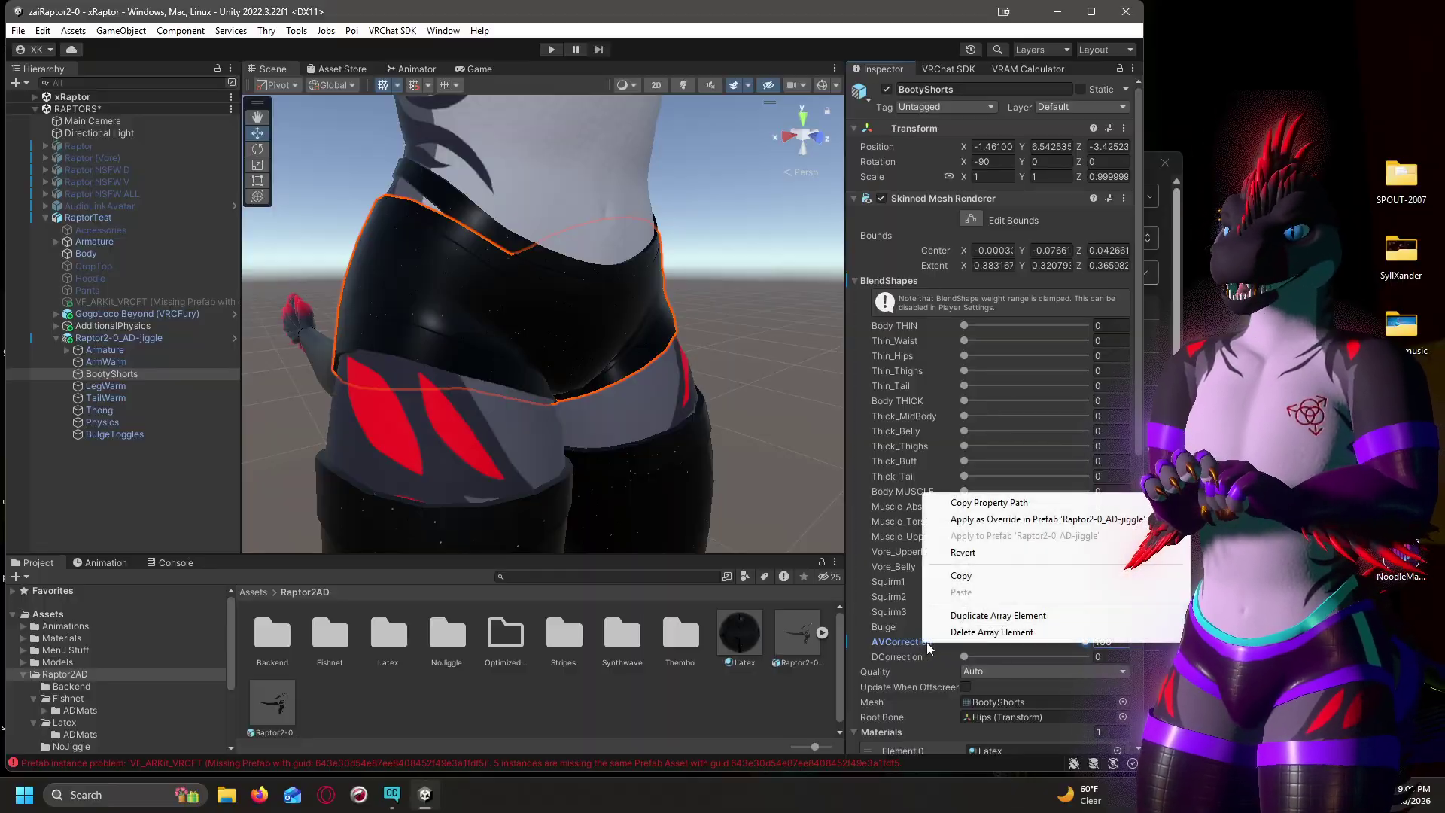
pyautogui.click(960, 555)
pyautogui.click(119, 414)
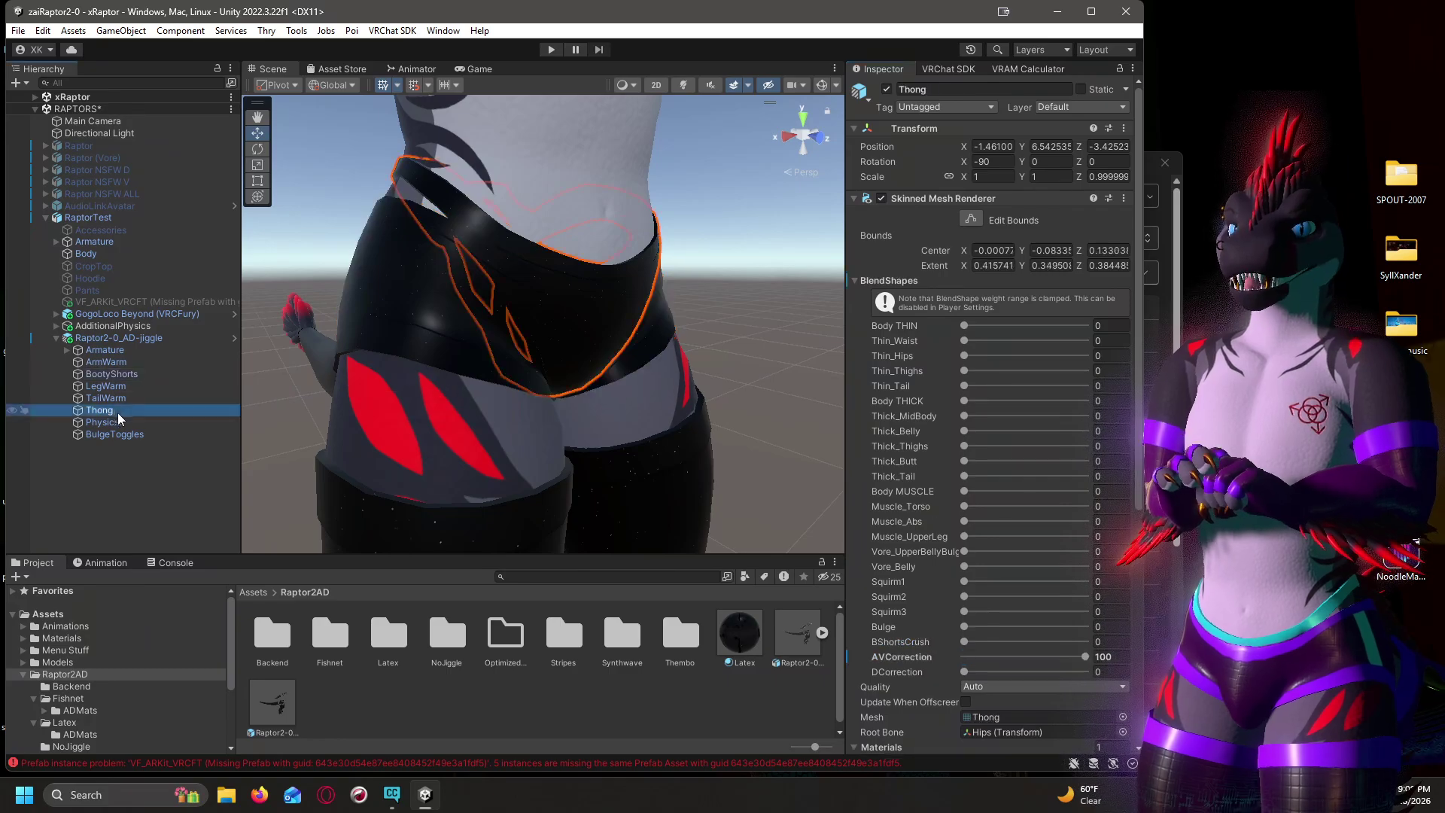
pyautogui.rightClick(912, 657)
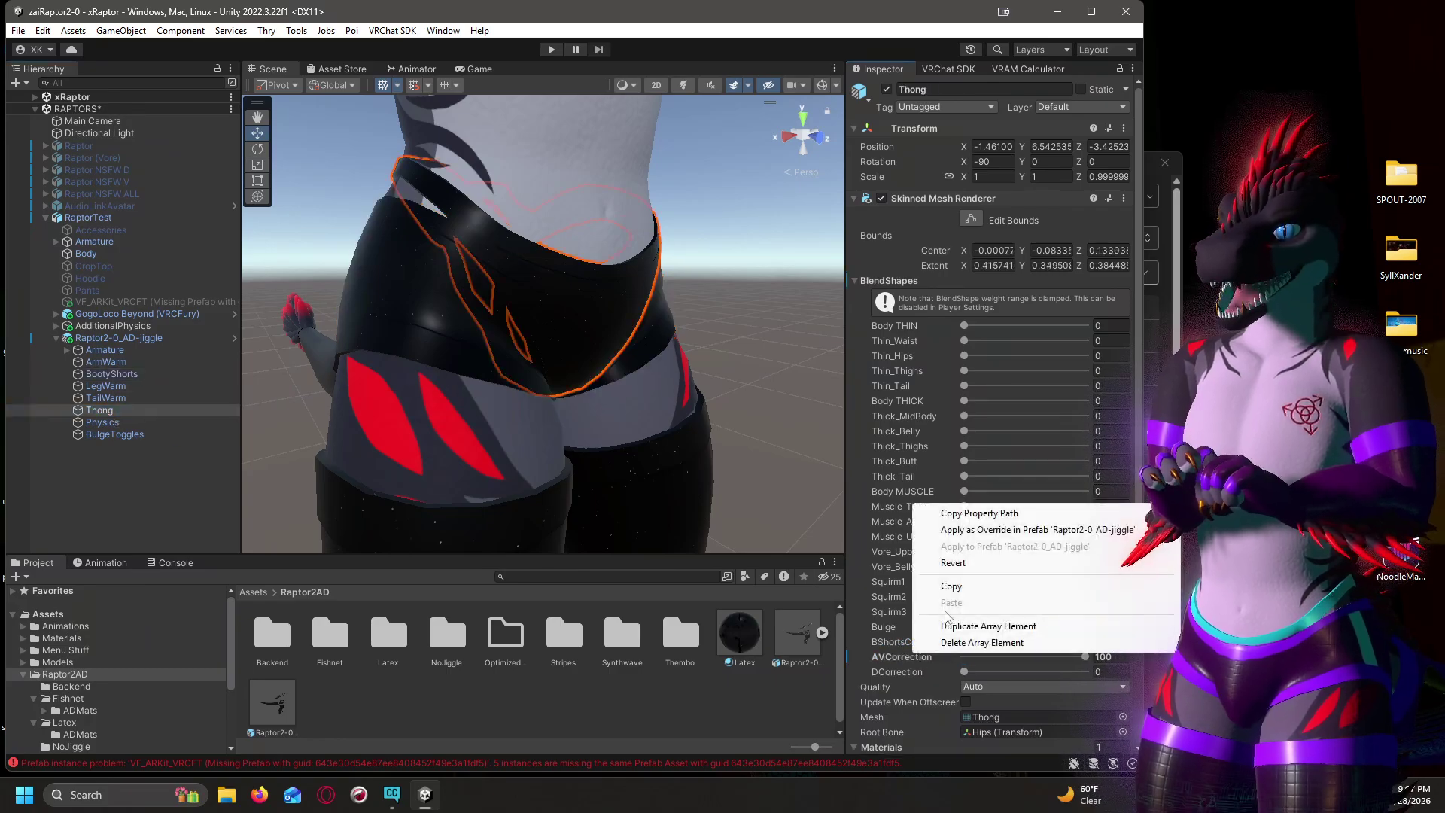
pyautogui.click(953, 563)
# Bring the whole avatar into view and open the Latex material's Poiyomi shader settings from the Raptor2AD folder.
pyautogui.scroll(-3, 545, 330)
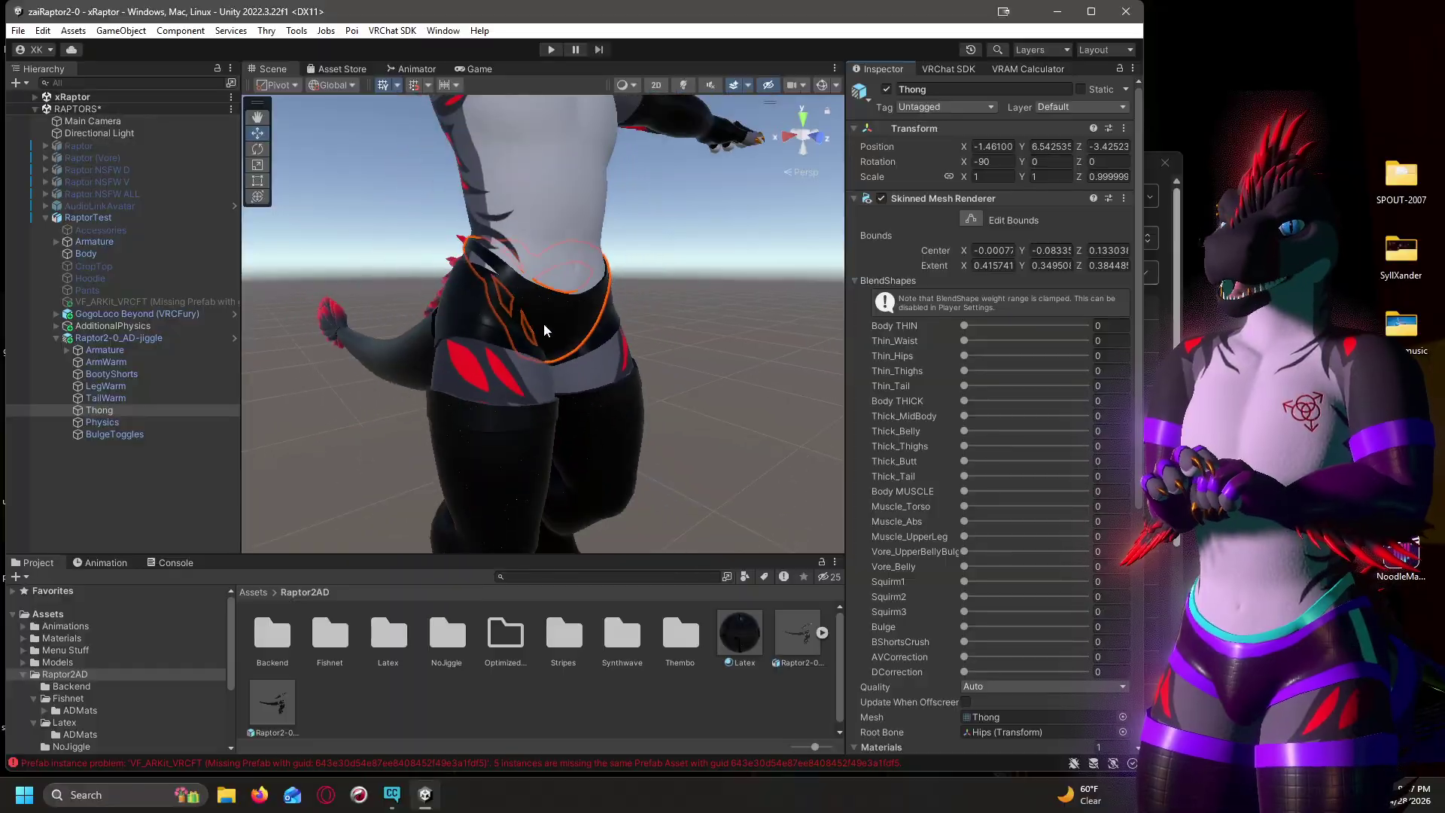
pyautogui.scroll(-5, 546, 330)
pyautogui.moveTo(576, 338); pyautogui.dragTo(623, 352, button='middle')
pyautogui.keyDown('alt'); pyautogui.moveTo(620, 381); pyautogui.dragTo(593, 404); pyautogui.keyUp('alt')
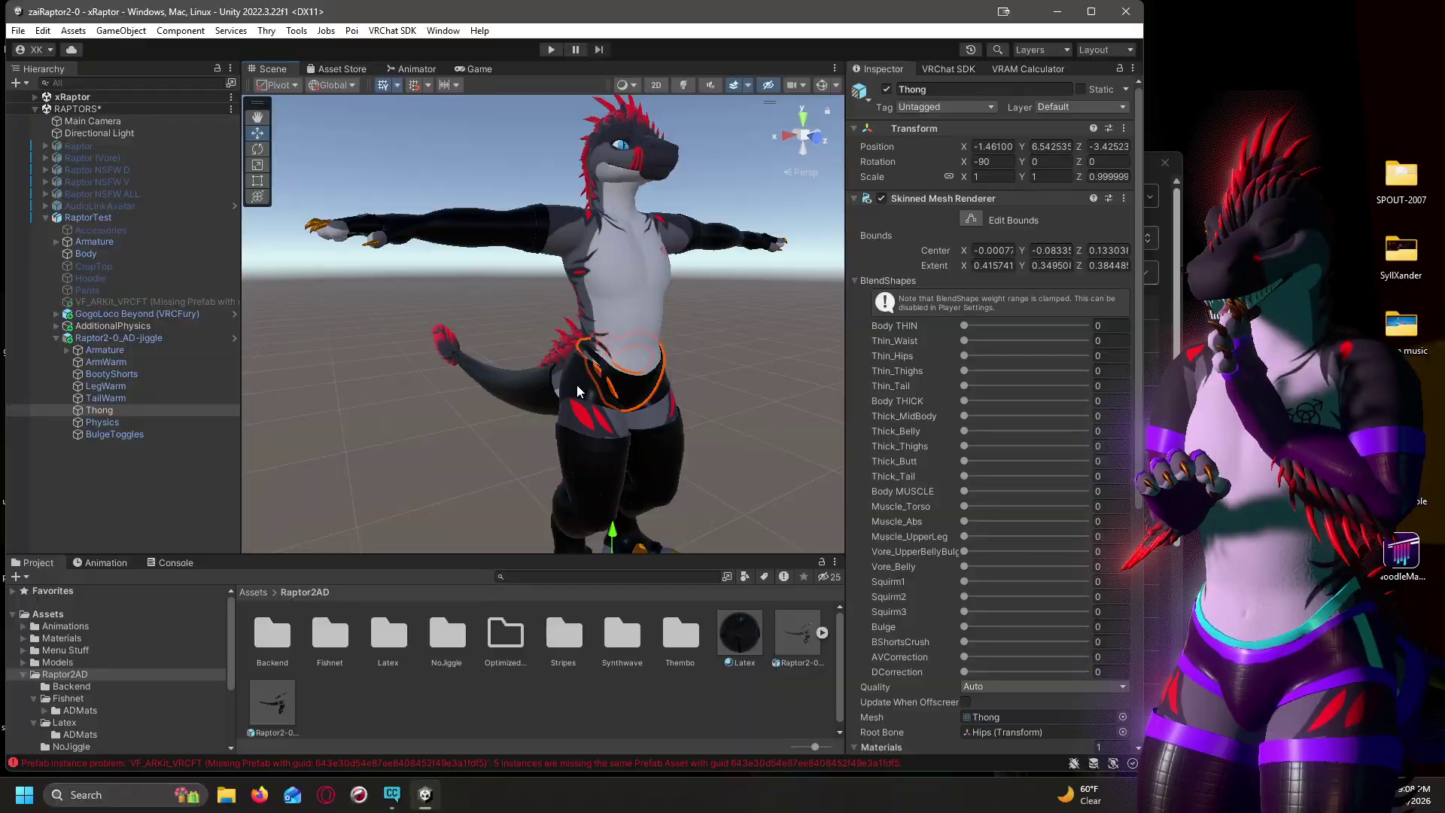
pyautogui.click(737, 648)
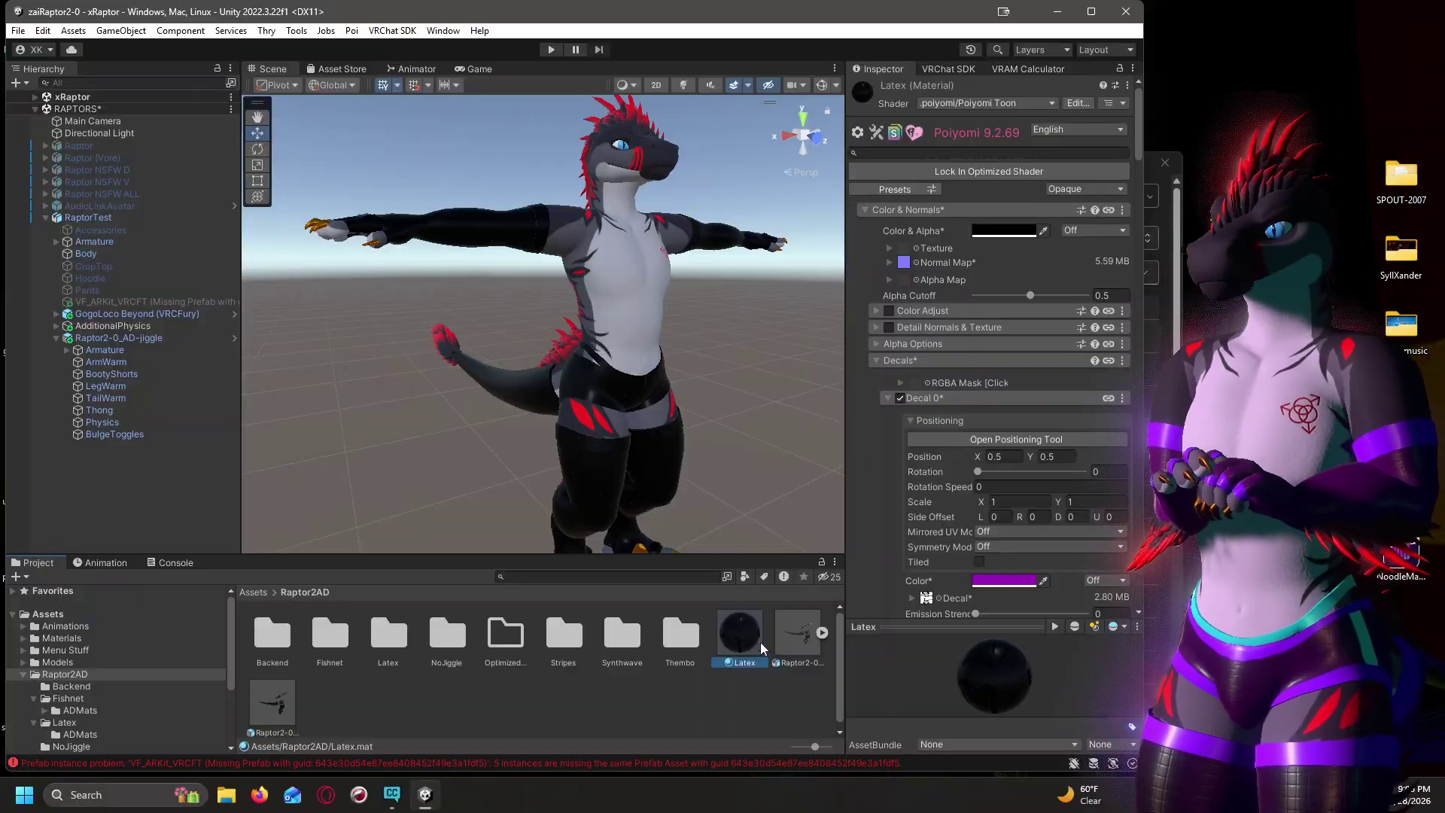
# Set the Latex material's Color & Alpha to a dark teal blue, hex 006180, and check it on the avatar's arm.
pyautogui.click(983, 234)
pyautogui.click(1142, 347)
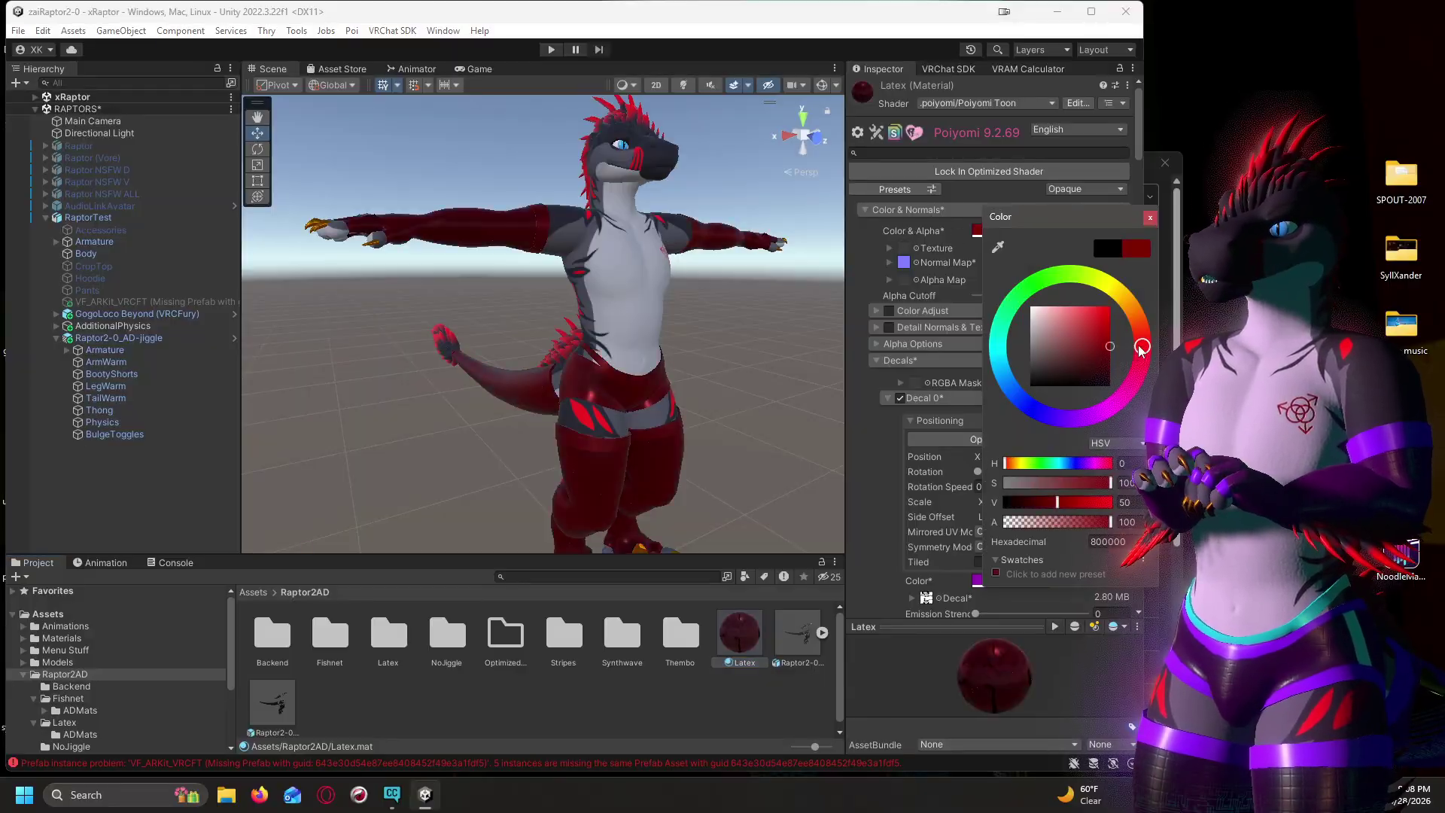
pyautogui.moveTo(1118, 399); pyautogui.dragTo(999, 371)
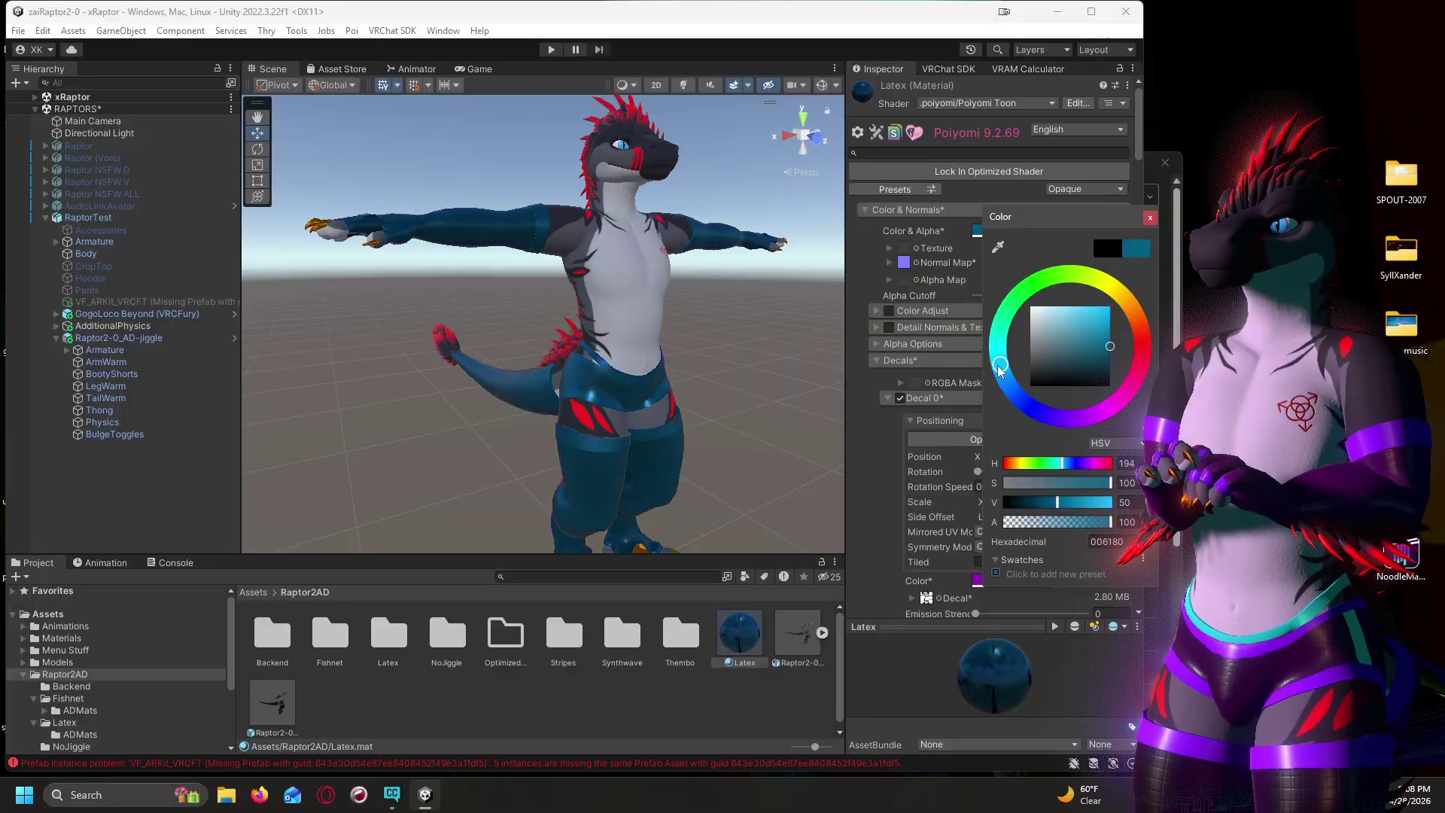
pyautogui.click(1150, 218)
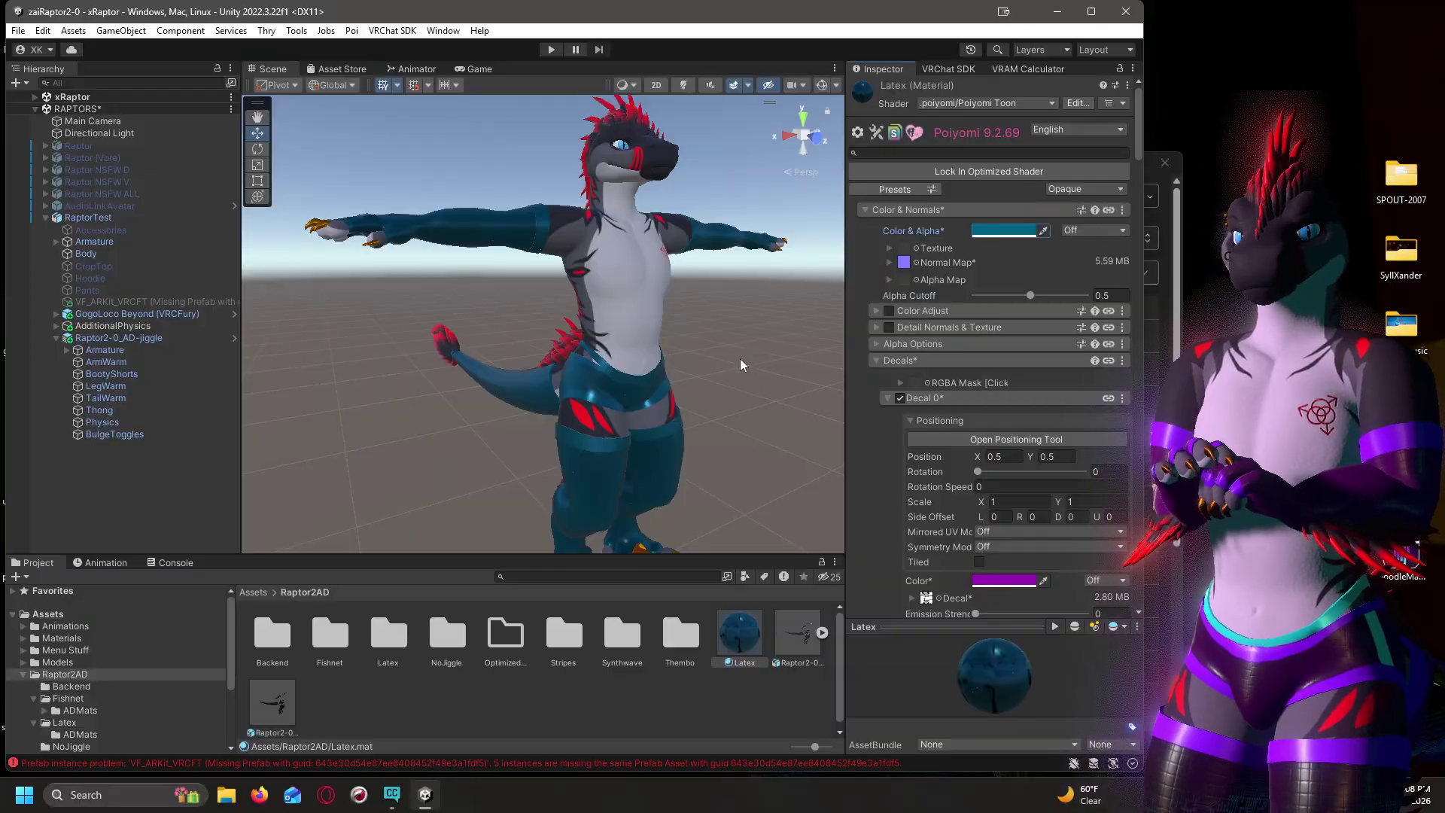
pyautogui.keyDown('alt'); pyautogui.moveTo(459, 219); pyautogui.dragTo(531, 267); pyautogui.keyUp('alt')
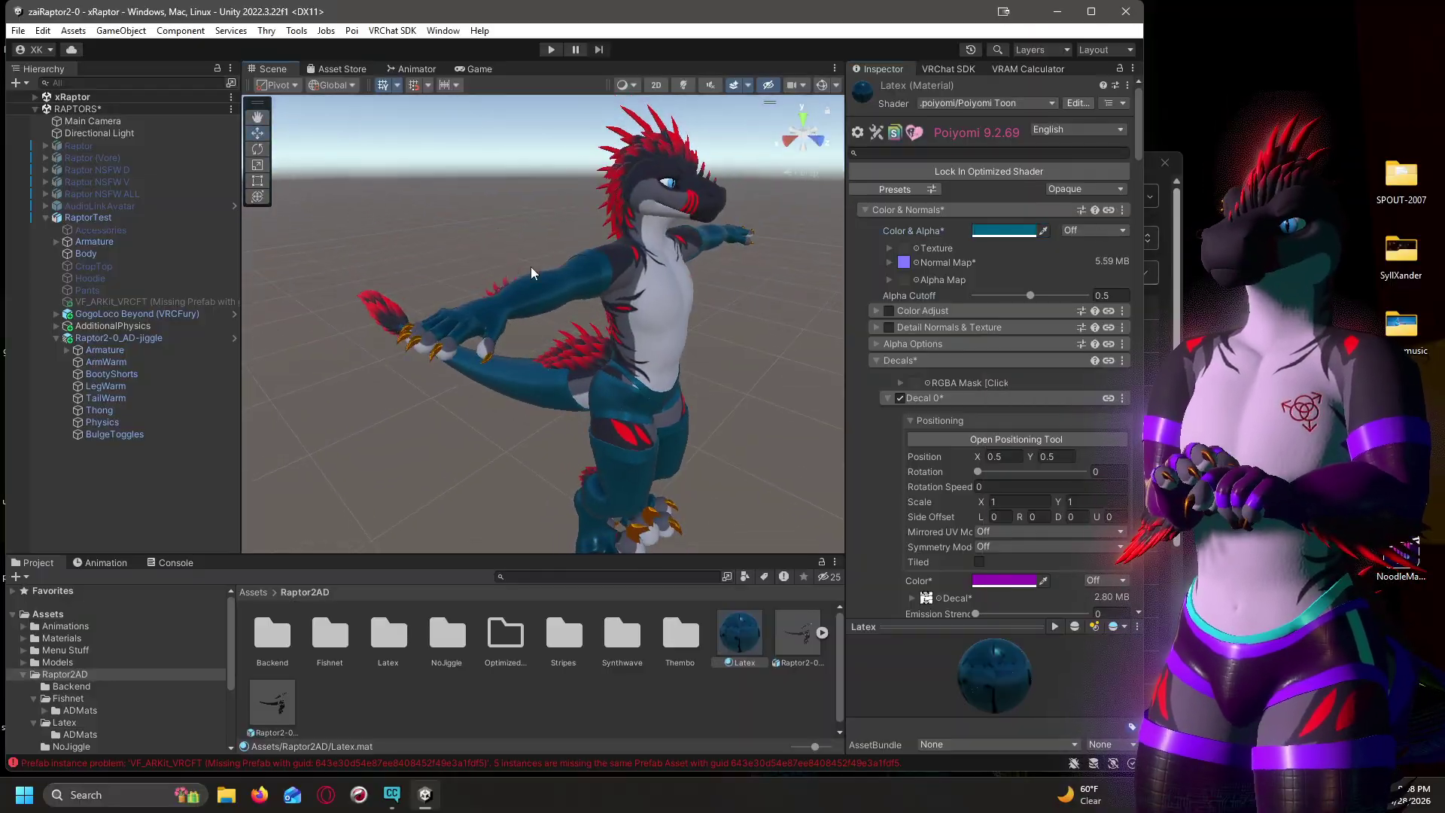
pyautogui.scroll(6, 552, 269)
pyautogui.moveTo(561, 260); pyautogui.dragTo(515, 290, button='middle')
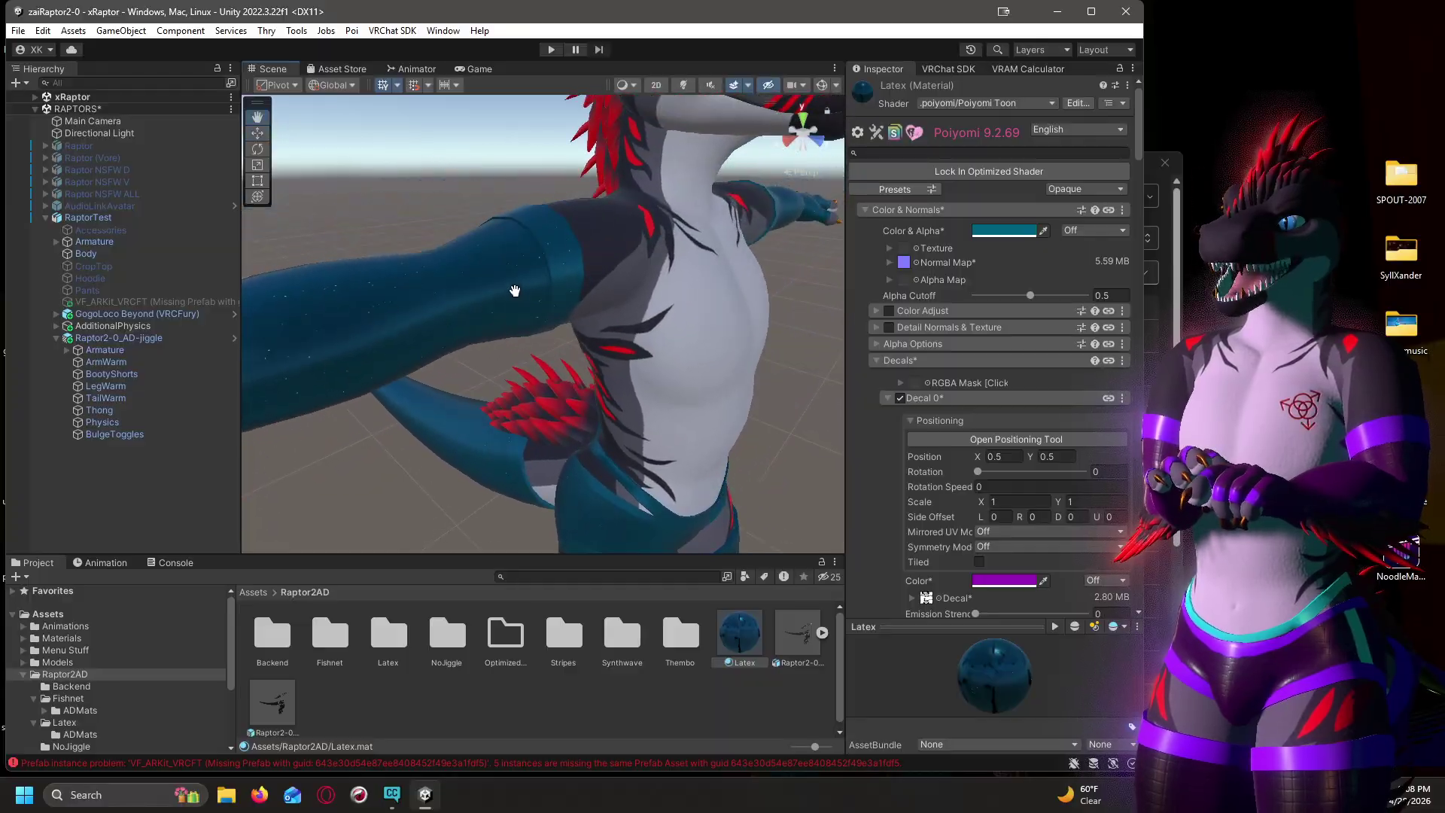
pyautogui.keyDown('alt'); pyautogui.moveTo(515, 291); pyautogui.dragTo(568, 277); pyautogui.keyUp('alt')
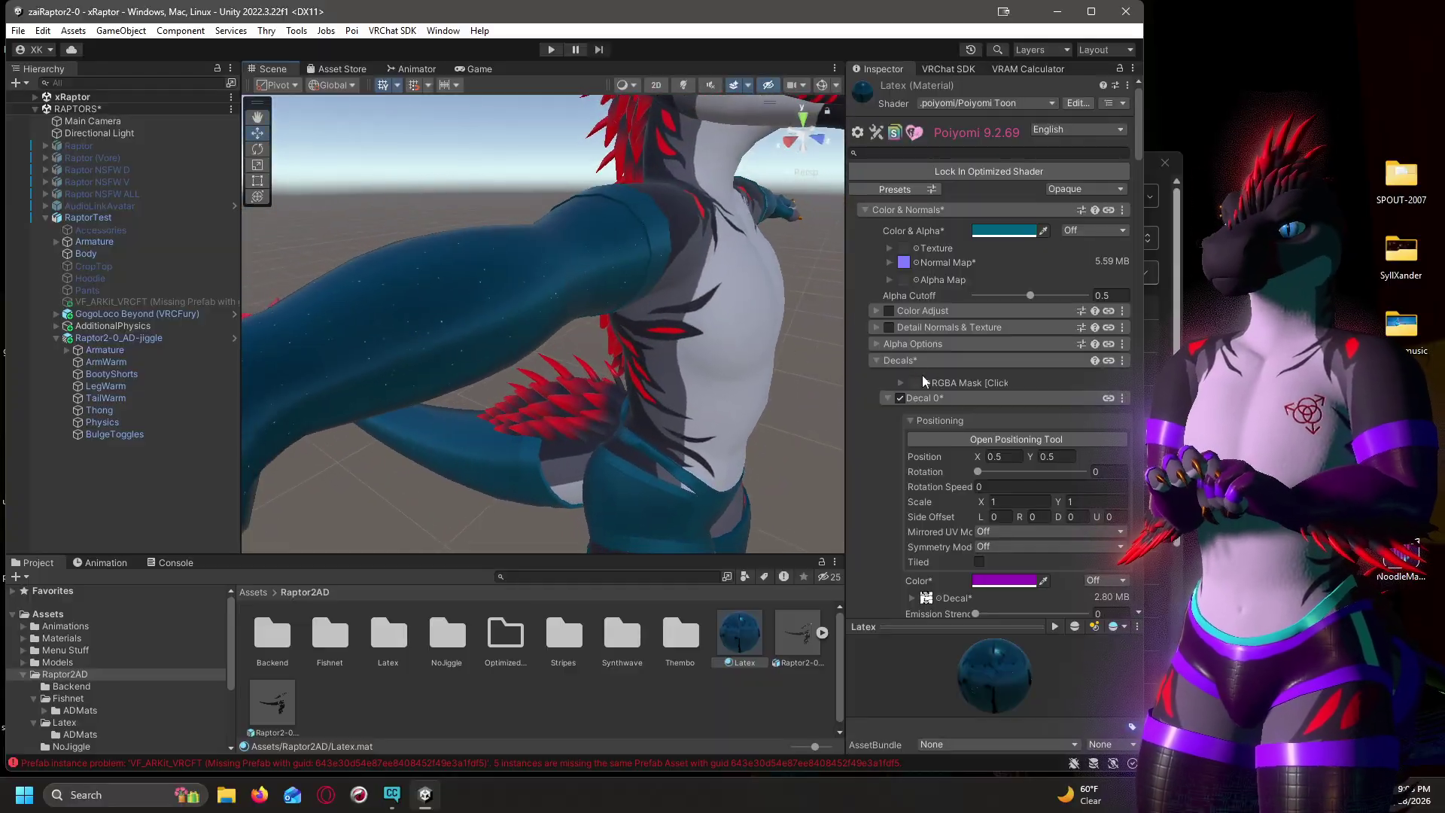
# Try Metallic and Smoothness both at 1 in the Latex material's Reflections & Specular settings.
pyautogui.scroll(-15, 964, 399)
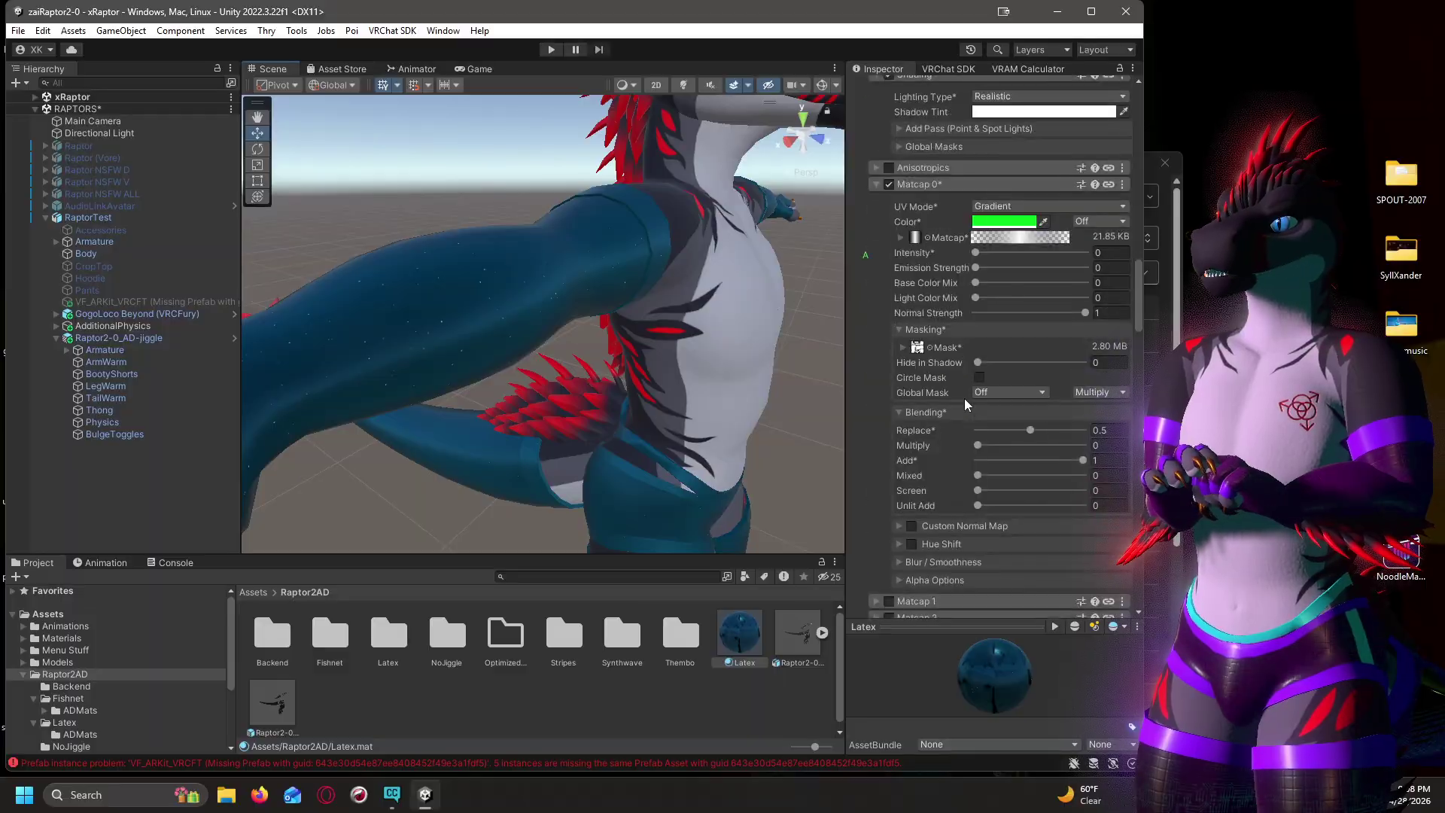
pyautogui.scroll(-10, 964, 398)
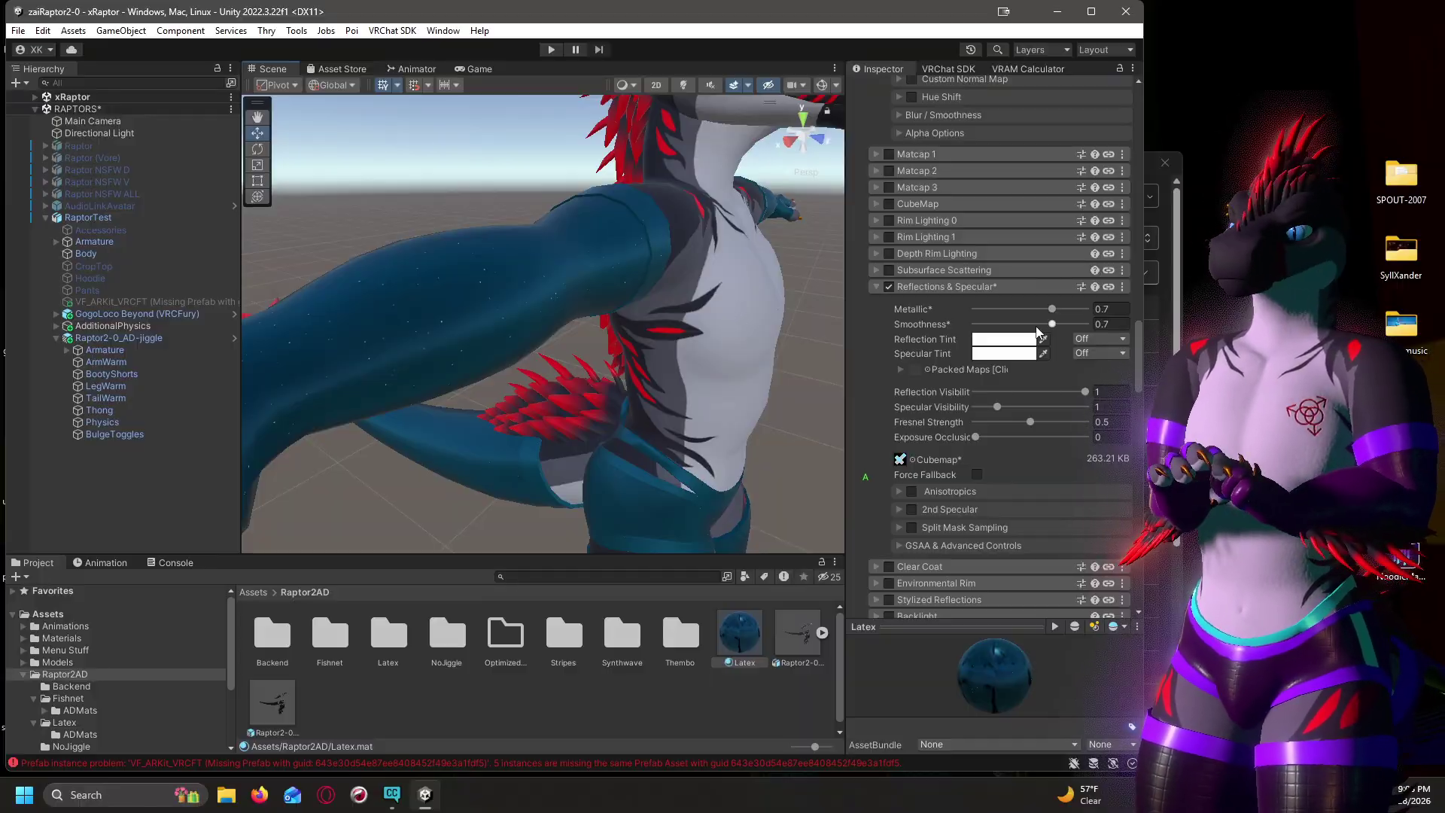
pyautogui.moveTo(1052, 310); pyautogui.dragTo(1132, 328)
pyautogui.keyDown('alt'); pyautogui.moveTo(577, 398); pyautogui.dragTo(646, 391); pyautogui.keyUp('alt')
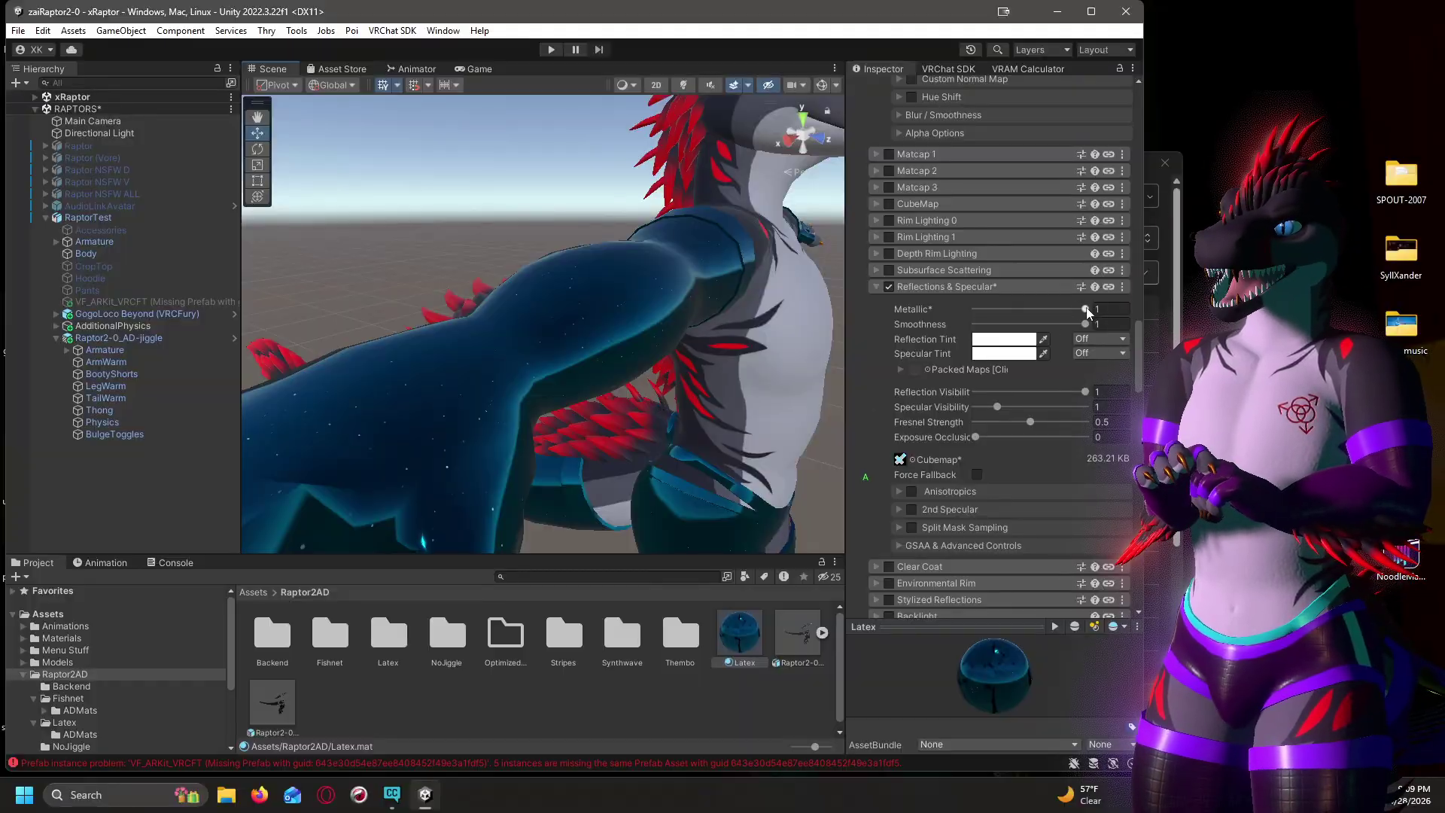
# Try Metallic at 0 and check it on the avatar, and undo the Metallic and Smoothness changes.
pyautogui.moveTo(1086, 309); pyautogui.dragTo(825, 316)
pyautogui.scroll(-6, 622, 305)
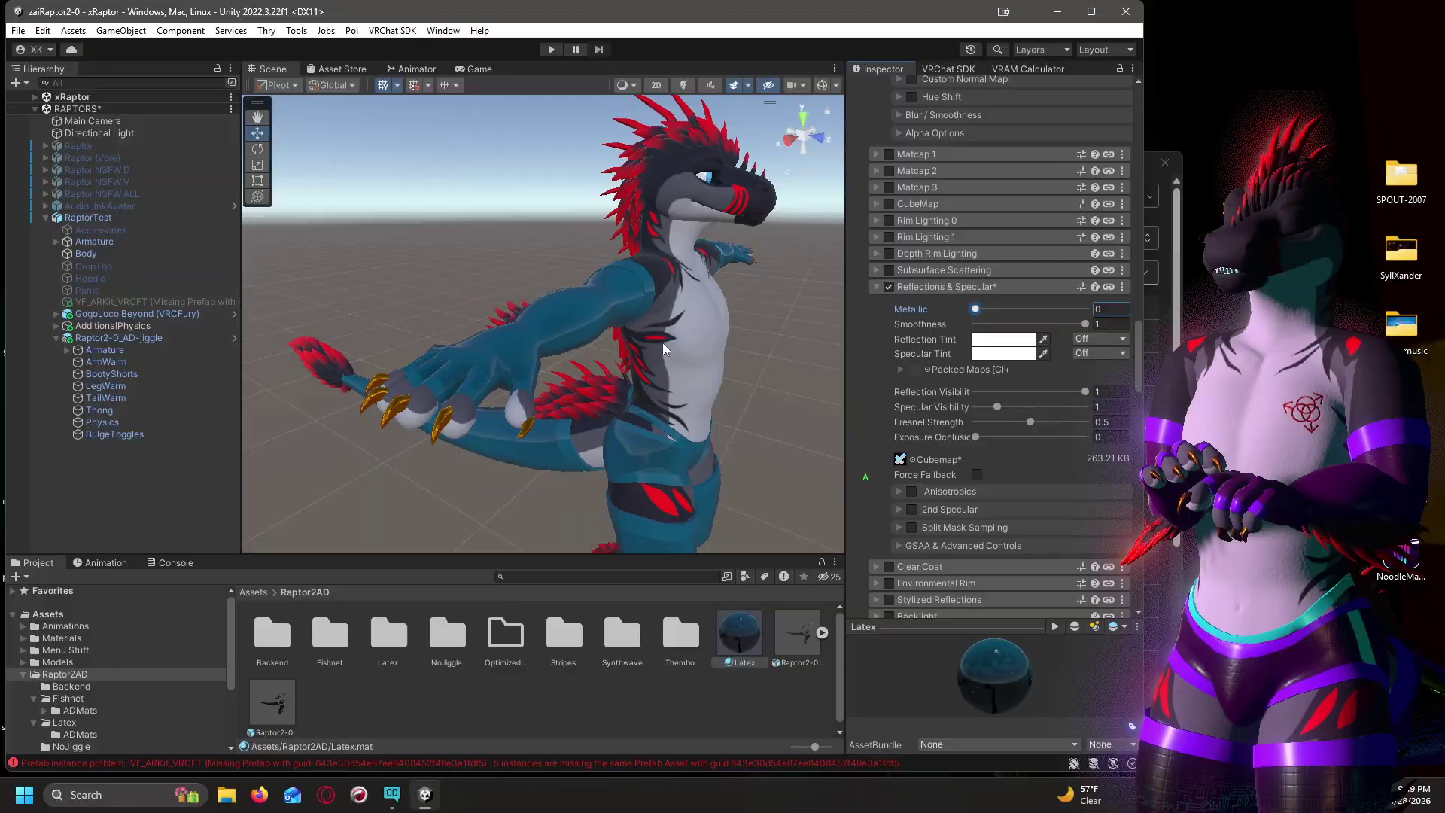
pyautogui.keyDown('alt'); pyautogui.moveTo(622, 305); pyautogui.dragTo(577, 336); pyautogui.keyUp('alt')
pyautogui.scroll(3, 644, 331)
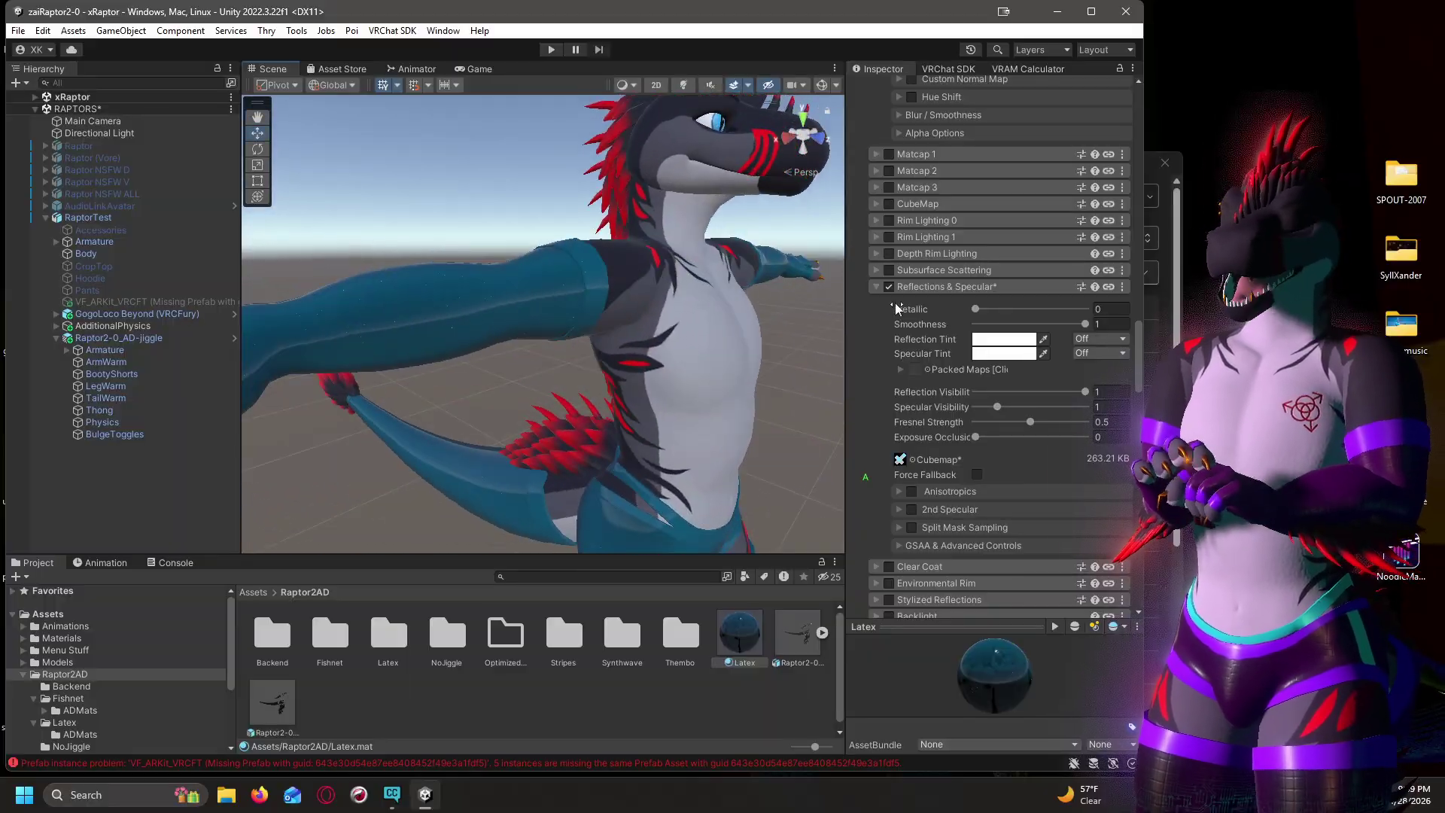
pyautogui.hotkey('ctrl', 'z')
pyautogui.hotkey('ctrl', 'z')
pyautogui.hotkey('ctrl', 'z')
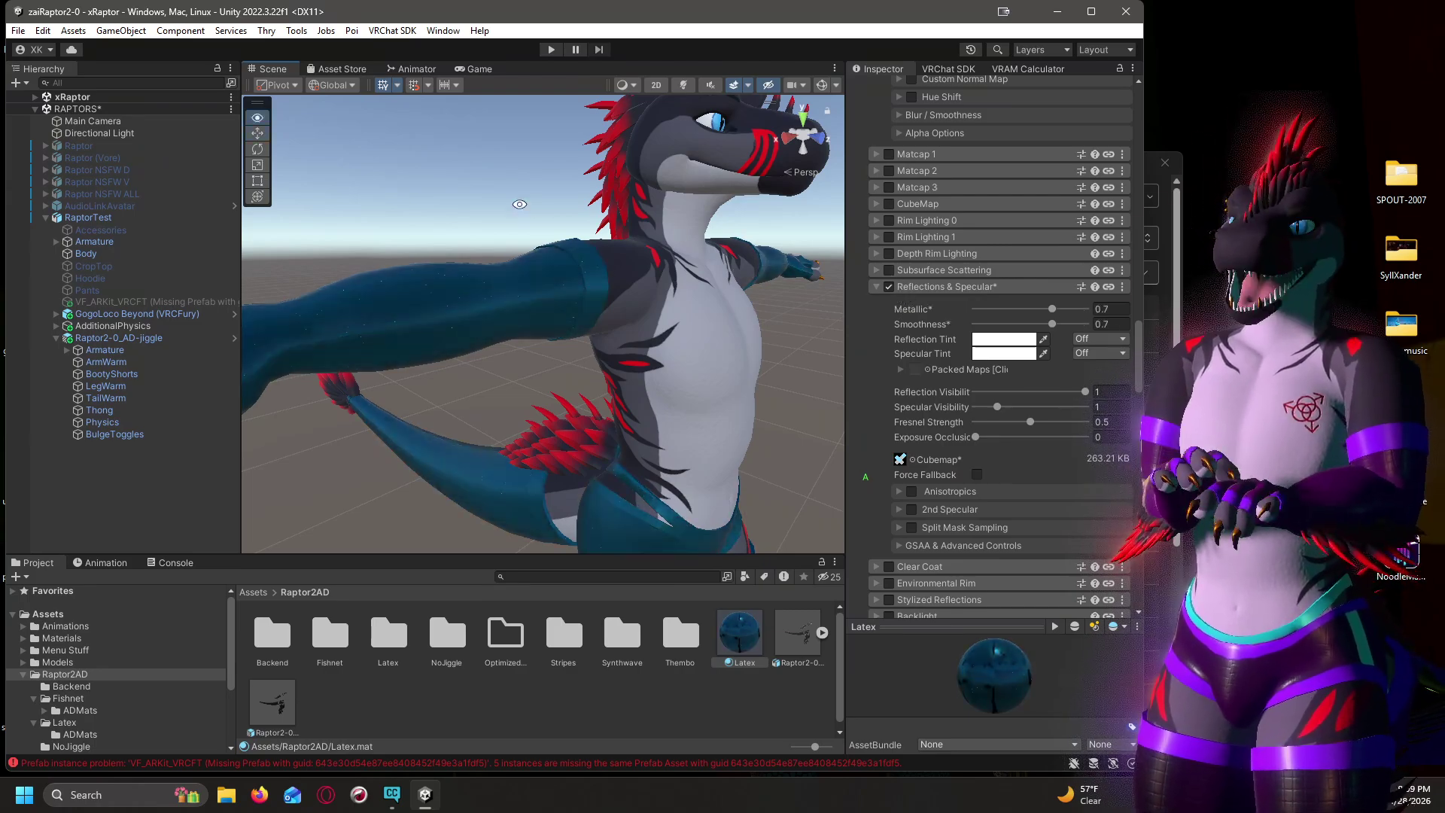
# Set the Alpha of Decal 0 on the Latex material to 1.
pyautogui.keyDown('alt'); pyautogui.moveTo(476, 217); pyautogui.dragTo(568, 221); pyautogui.keyUp('alt')
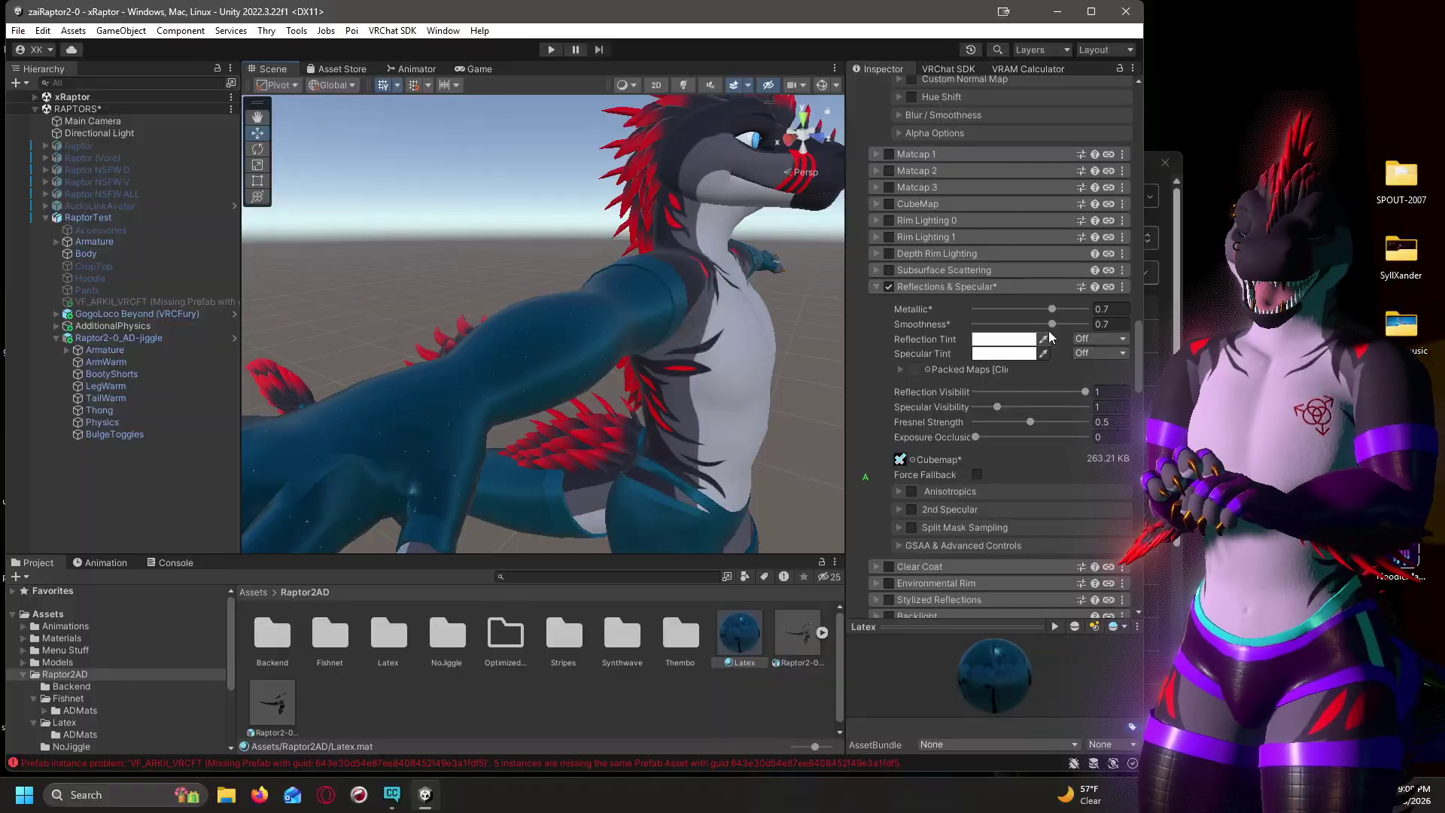
pyautogui.moveTo(1141, 363); pyautogui.dragTo(1125, 161)
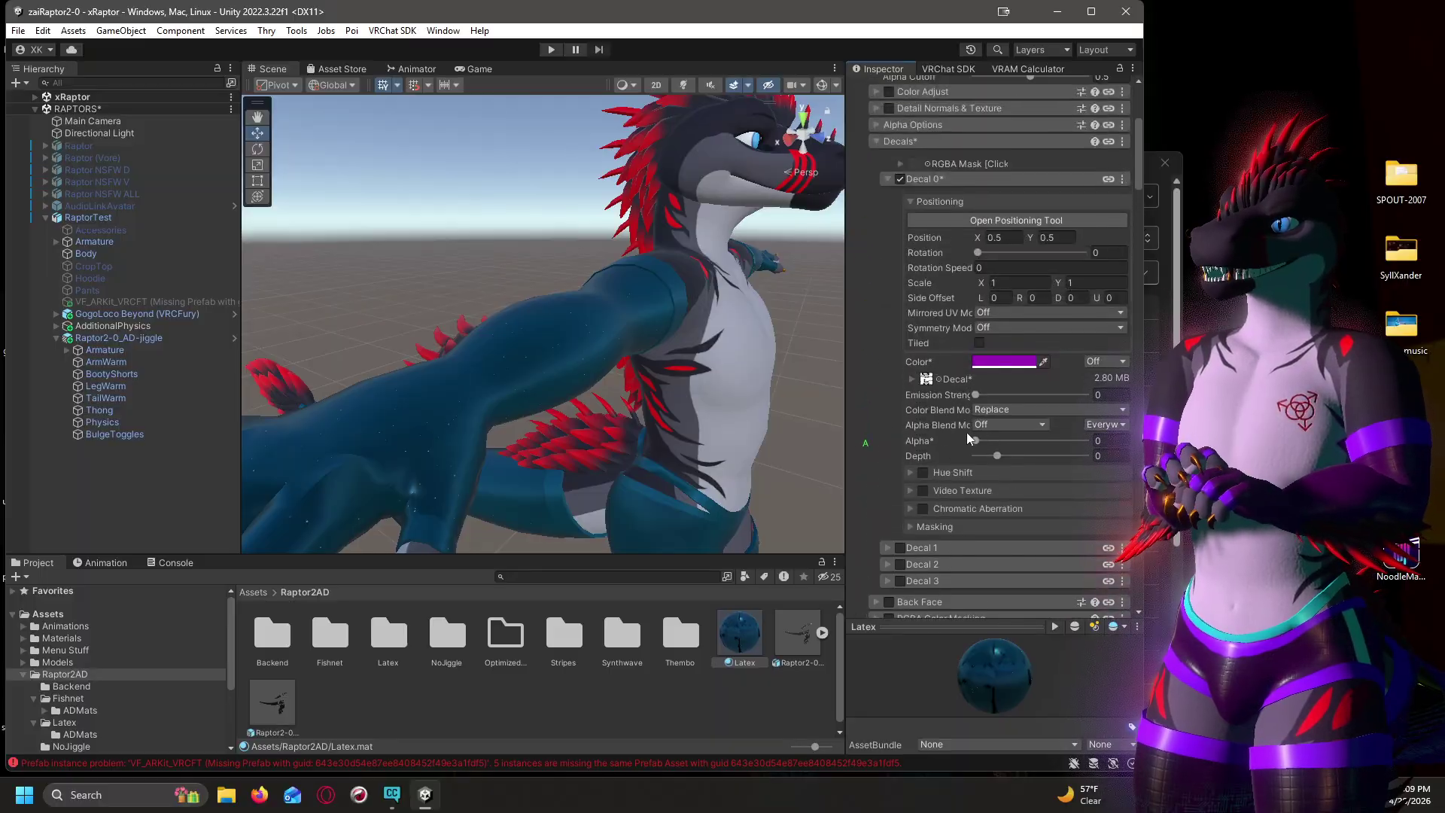
pyautogui.moveTo(975, 440); pyautogui.dragTo(1117, 446)
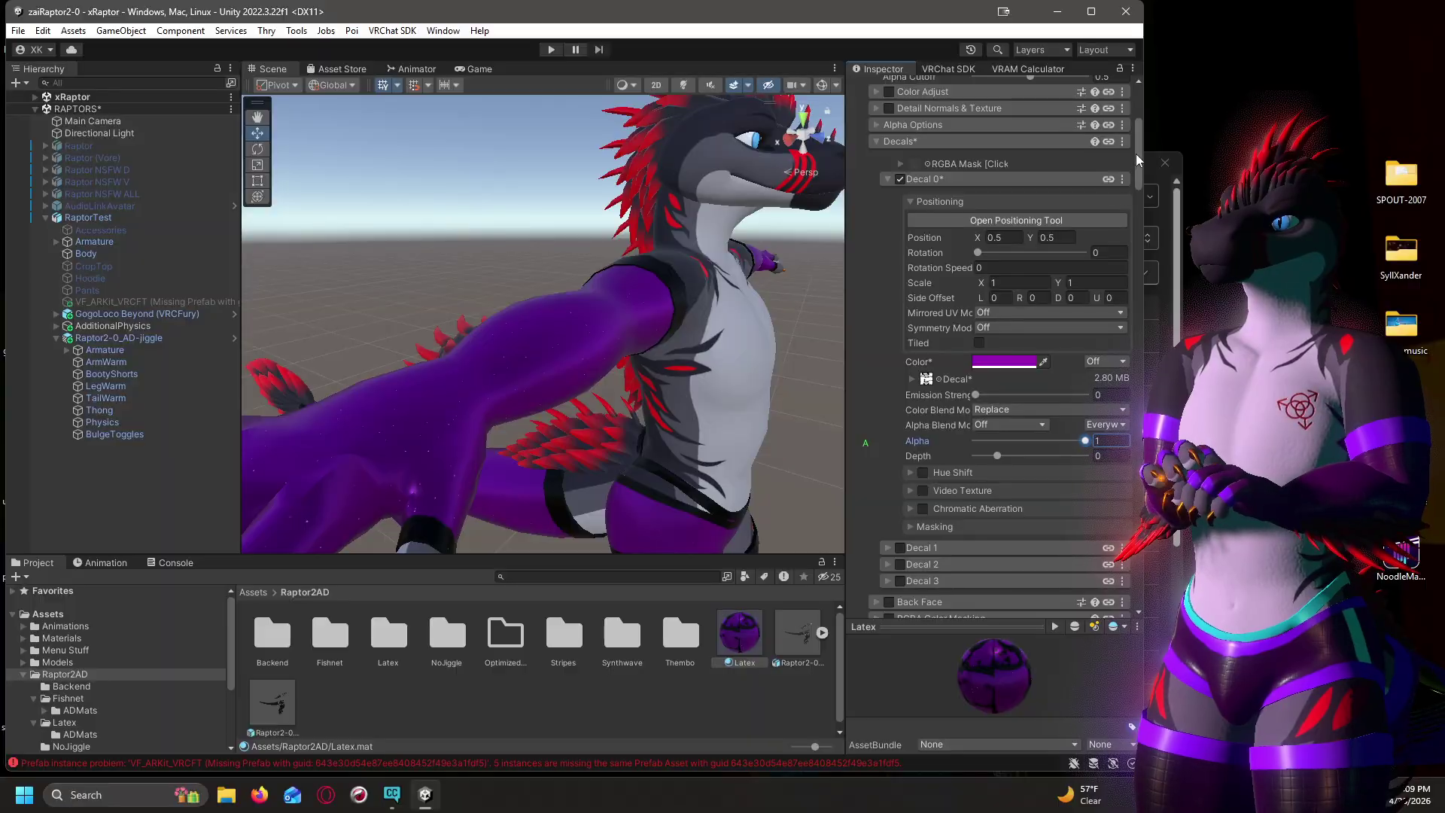
# Set the Matcap 0 Intensity to 1 and check the clothing from a wider angle.
pyautogui.moveTo(1137, 151); pyautogui.dragTo(1122, 283)
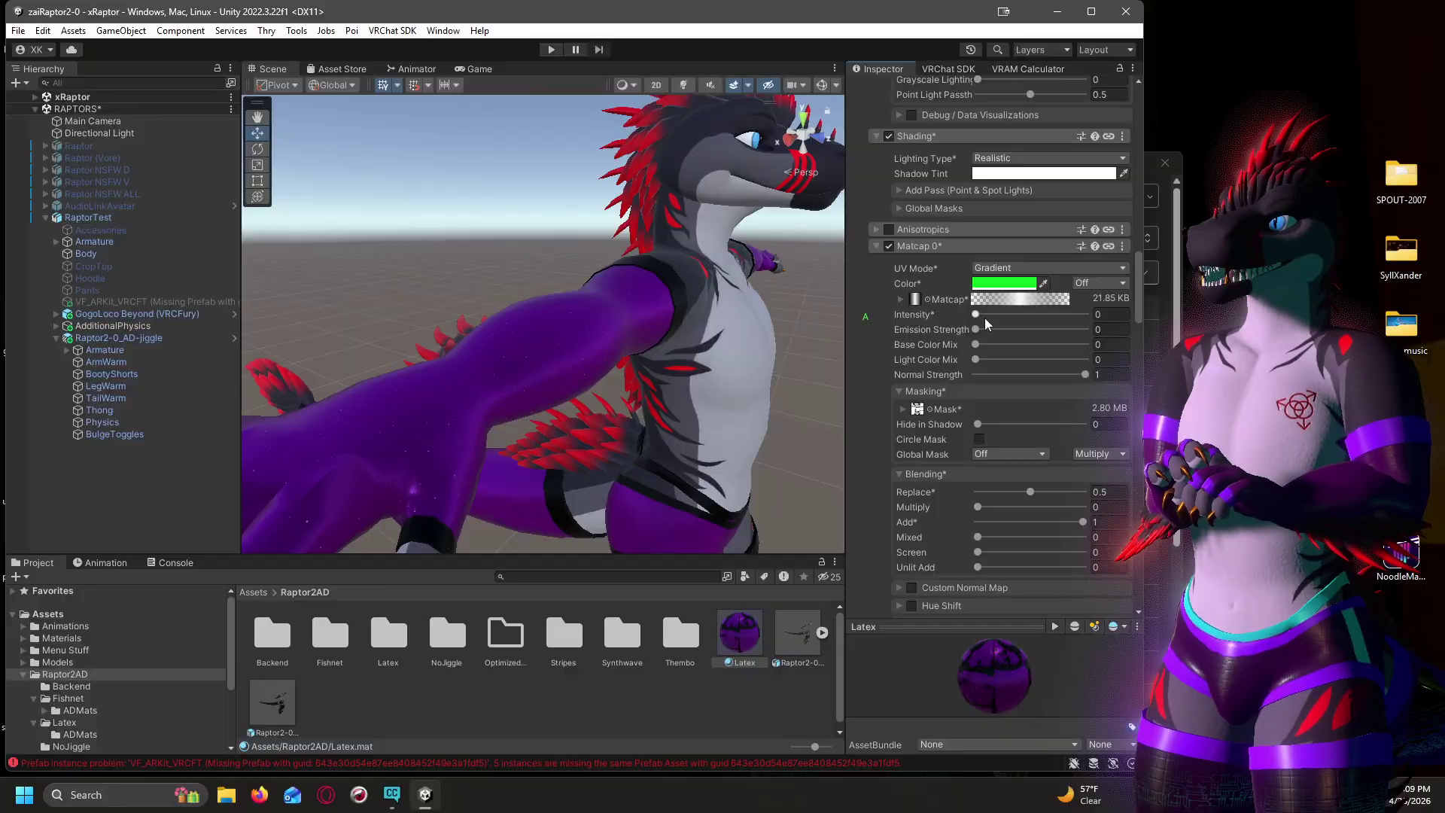
pyautogui.click(1104, 315)
pyautogui.write('1')
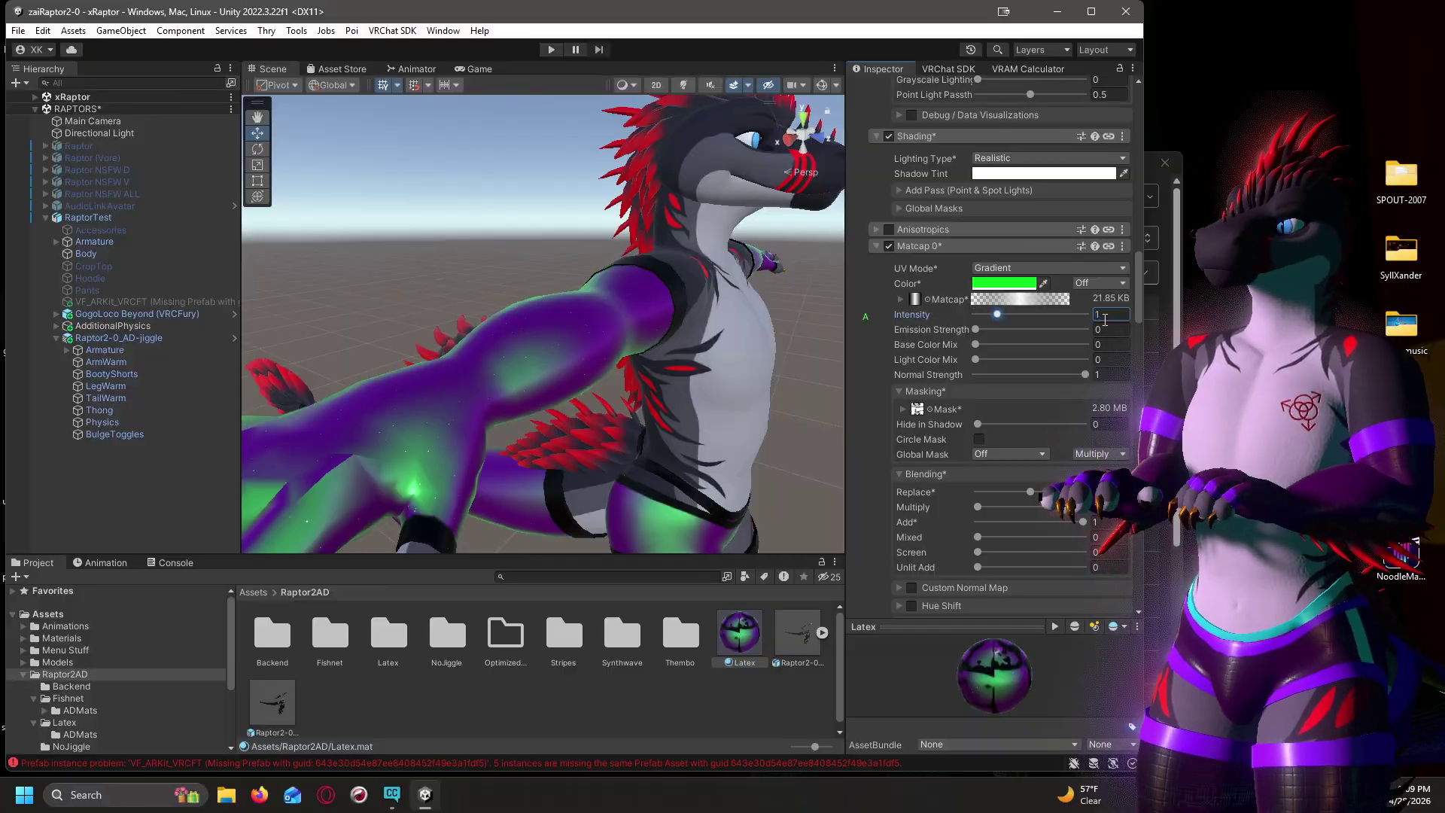
pyautogui.scroll(-5, 656, 396)
pyautogui.click(584, 359)
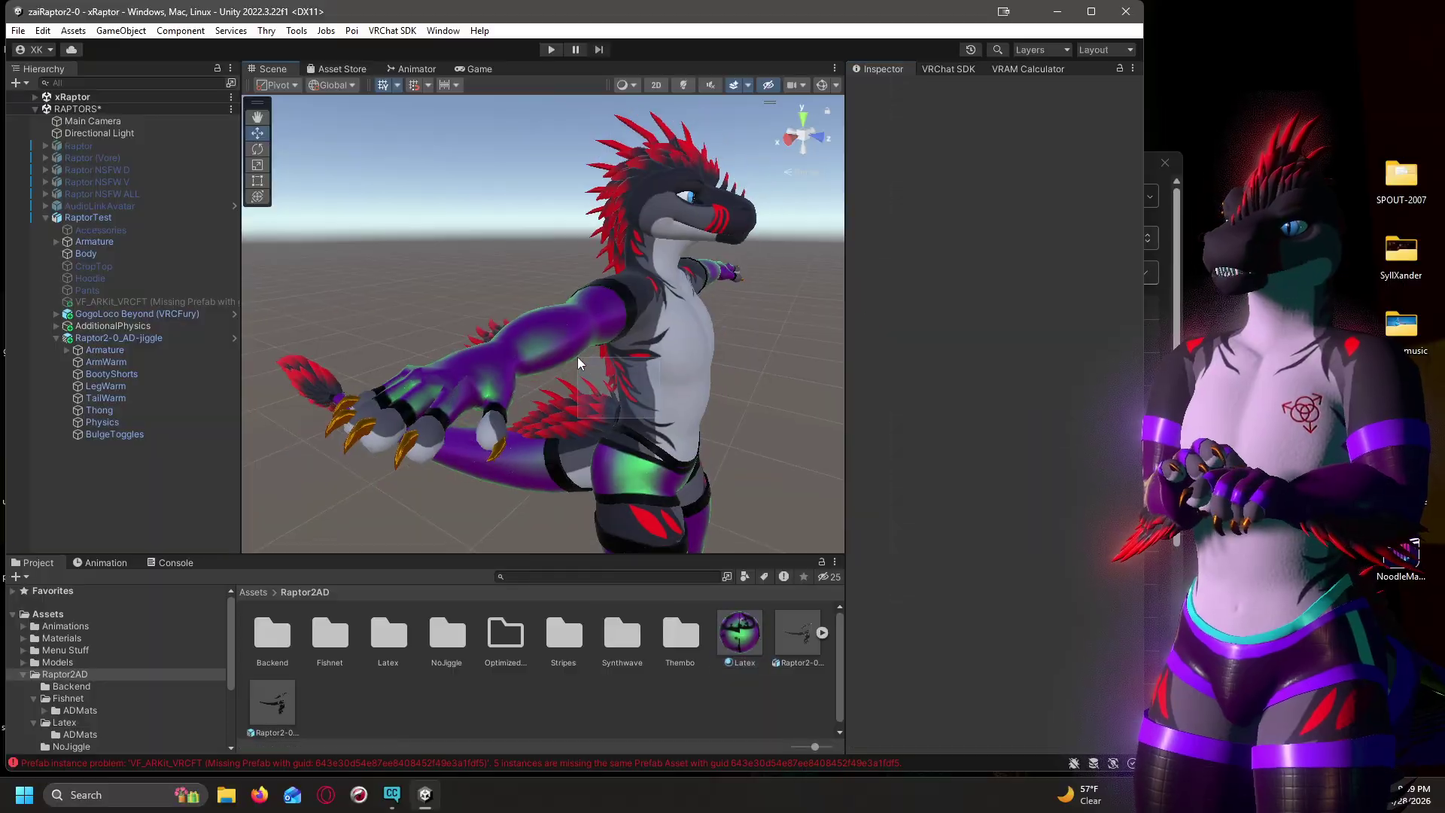
pyautogui.keyDown('alt'); pyautogui.moveTo(677, 373); pyautogui.dragTo(762, 448); pyautogui.keyUp('alt')
# Reselect the Latex material and turn on scene lighting in the Scene view.
pyautogui.click(744, 659)
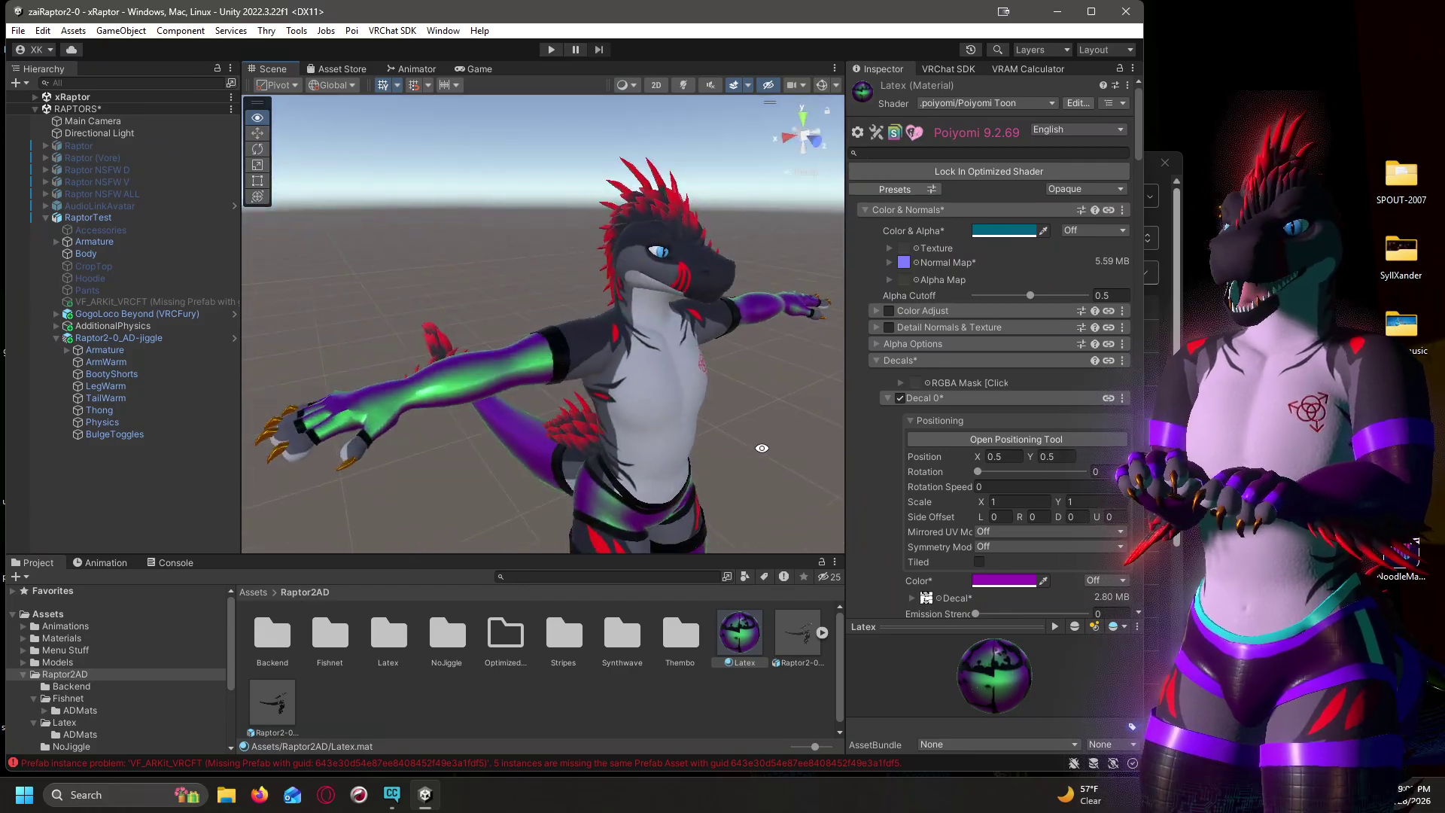
pyautogui.click(687, 84)
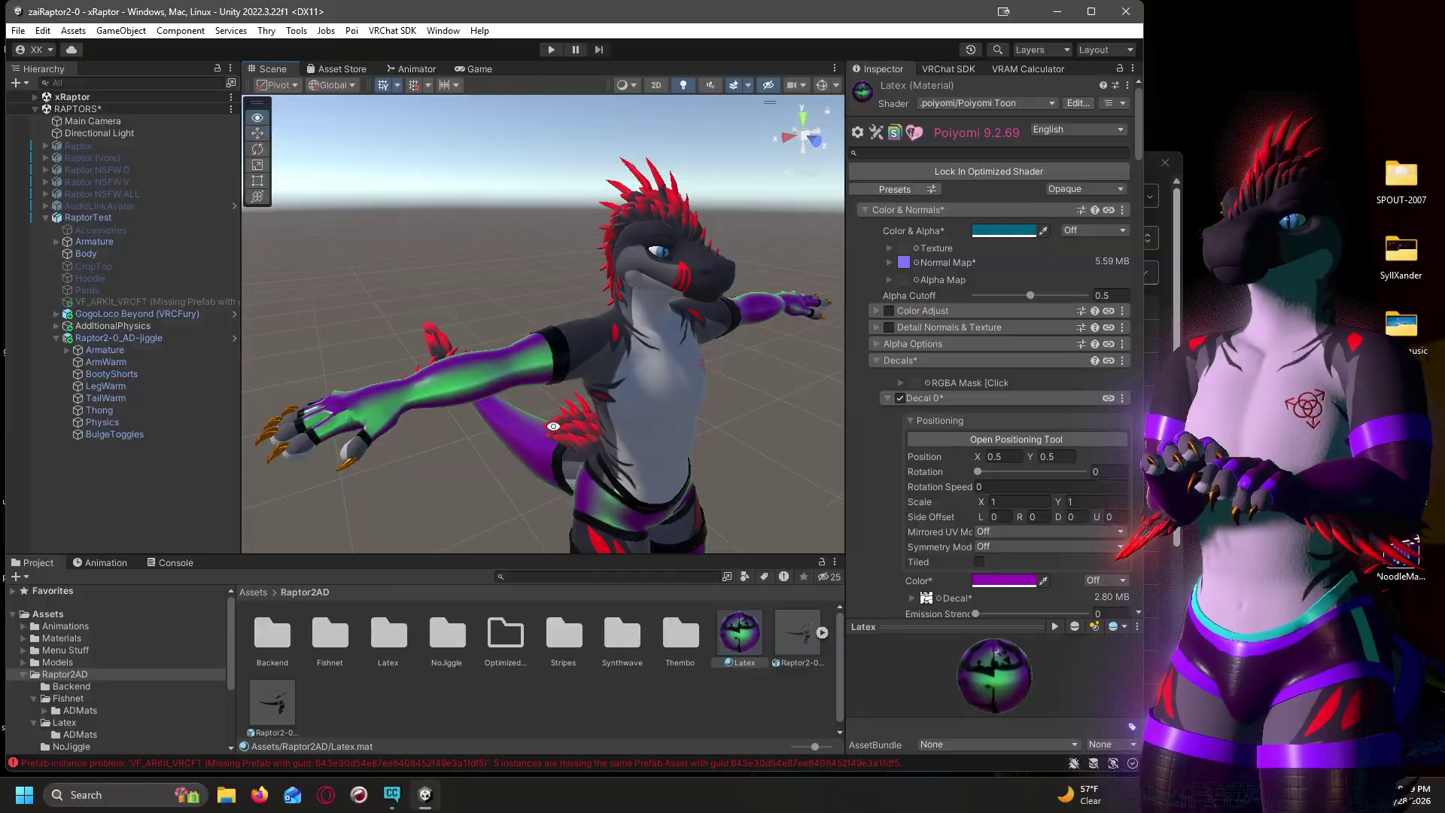
pyautogui.keyDown('alt'); pyautogui.moveTo(554, 426); pyautogui.dragTo(595, 412); pyautogui.keyUp('alt')
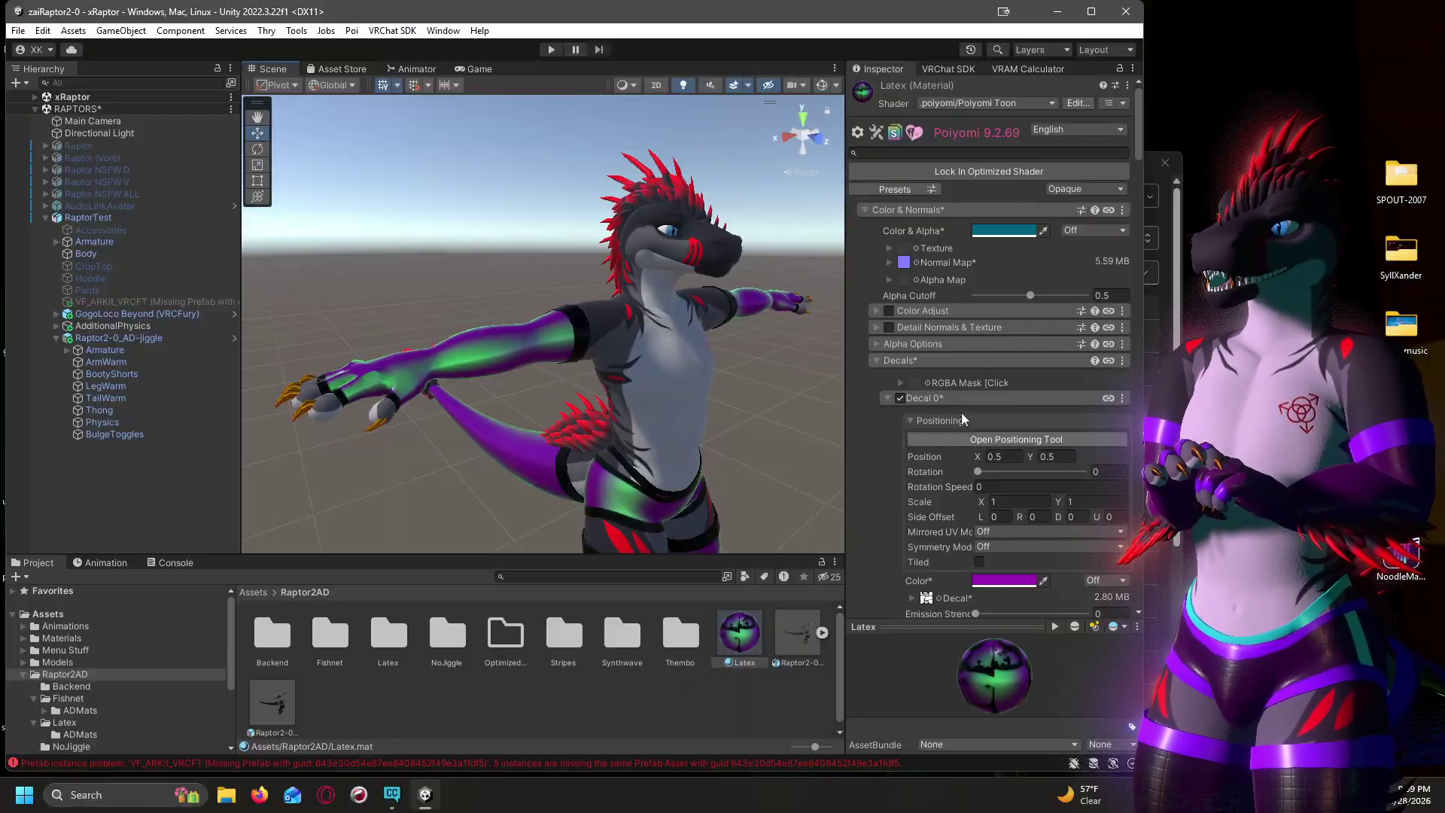
# Change the Decal 0 color to a bright orange-red, hex FF2B00.
pyautogui.scroll(-3, 944, 442)
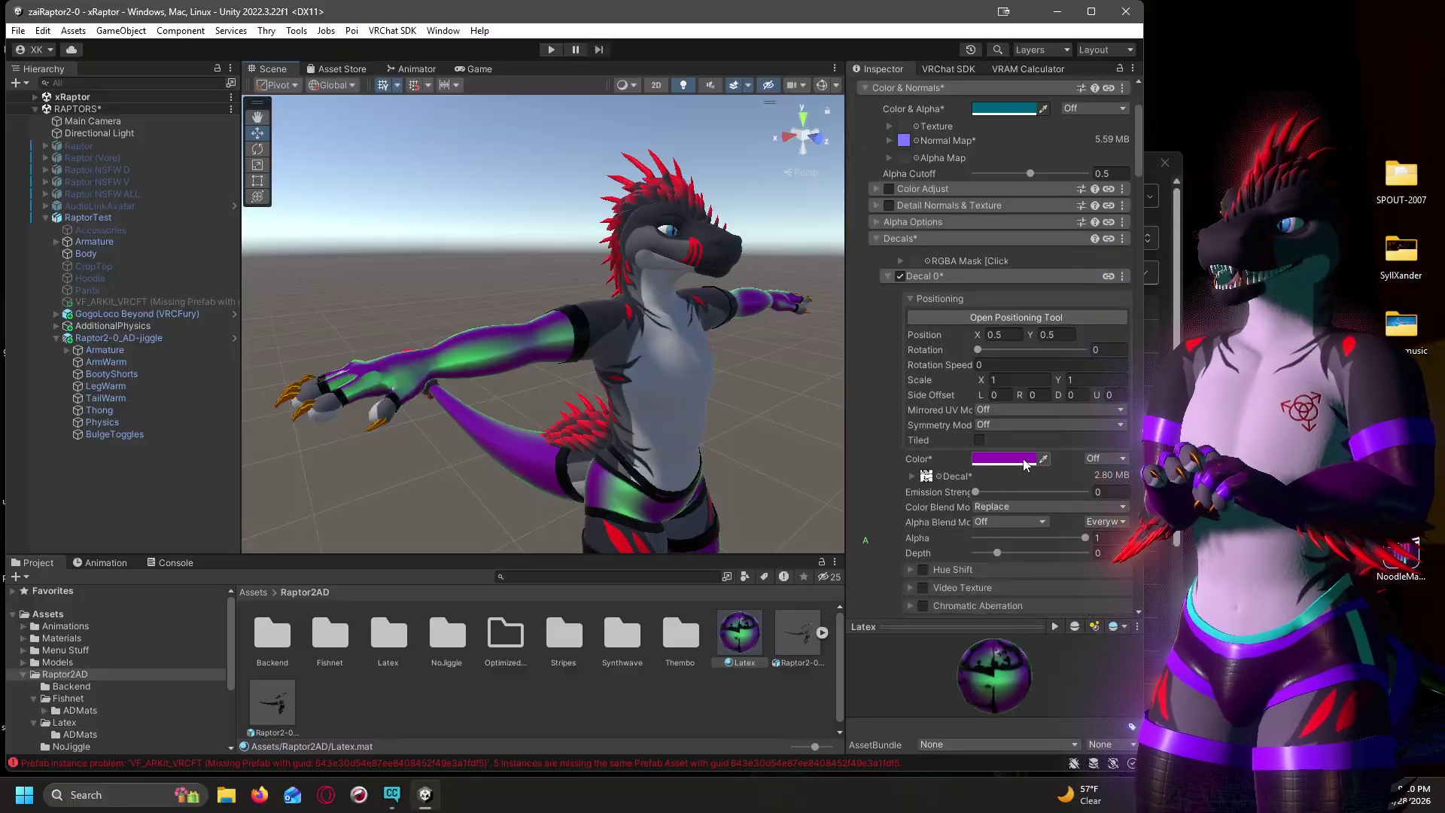
pyautogui.click(1025, 459)
pyautogui.moveTo(1137, 519); pyautogui.dragTo(1152, 542)
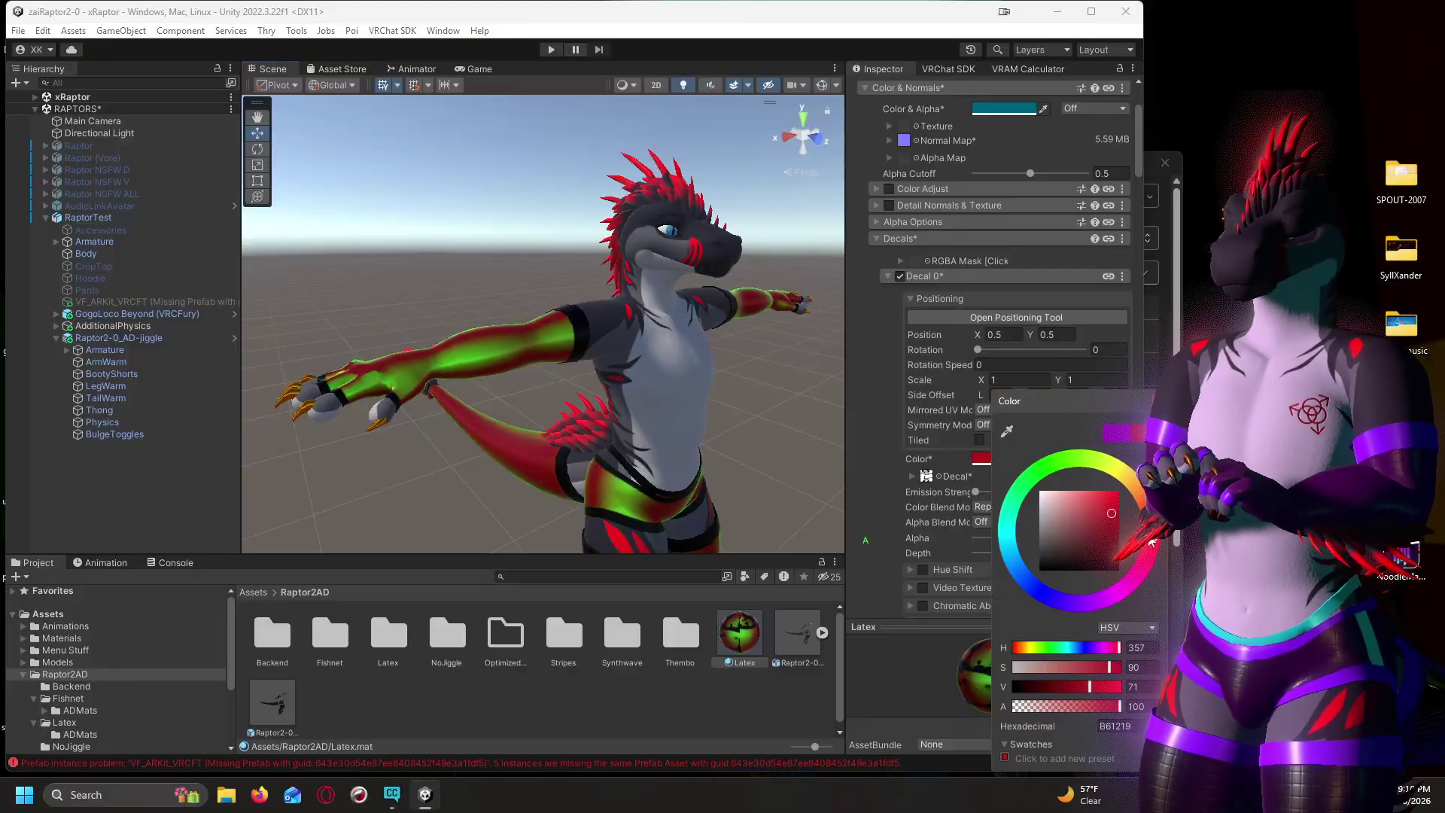
pyautogui.moveTo(1114, 515)
pyautogui.mouseDown()
pyautogui.moveTo(1130, 526)
pyautogui.moveTo(1121, 489)
pyautogui.moveTo(1151, 517)
pyautogui.mouseUp()
pyautogui.click(1149, 518)
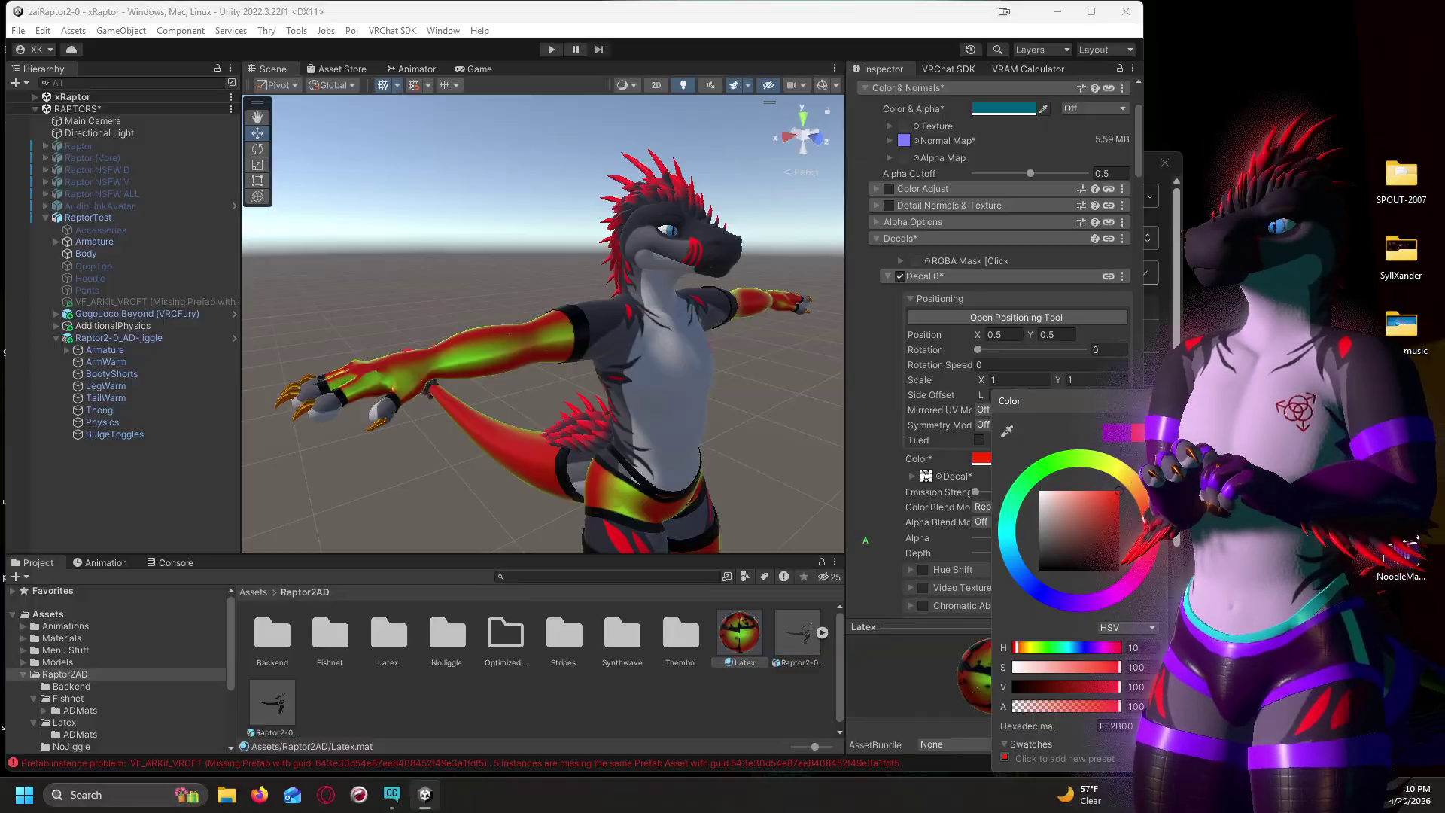
pyautogui.click(887, 445)
# Change the Matcap 0 color to orange with a hue of 39 and check it on the avatar.
pyautogui.scroll(-8, 959, 468)
pyautogui.scroll(-10, 960, 468)
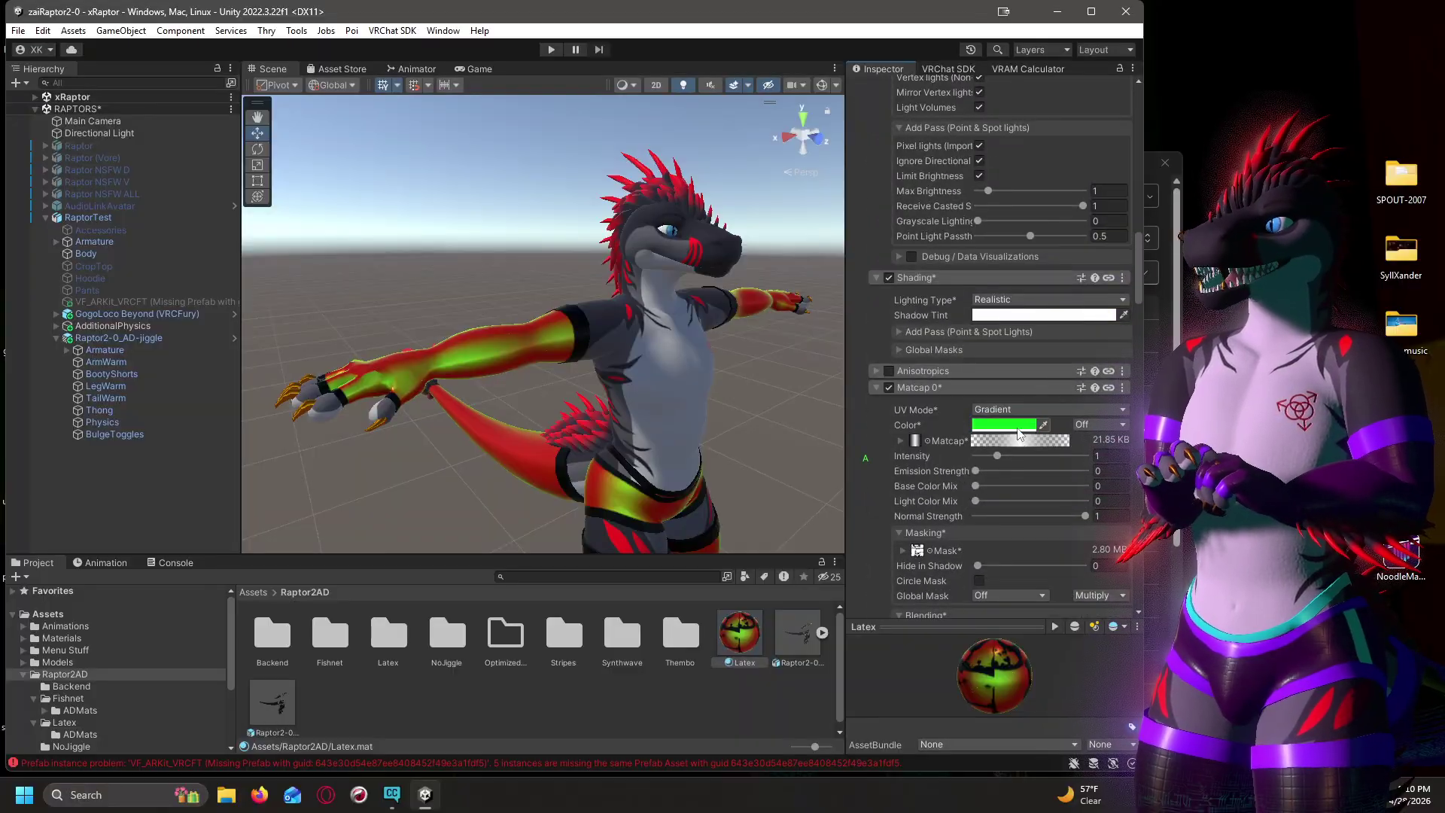
pyautogui.click(1033, 425)
pyautogui.moveTo(1065, 476); pyautogui.dragTo(1164, 486)
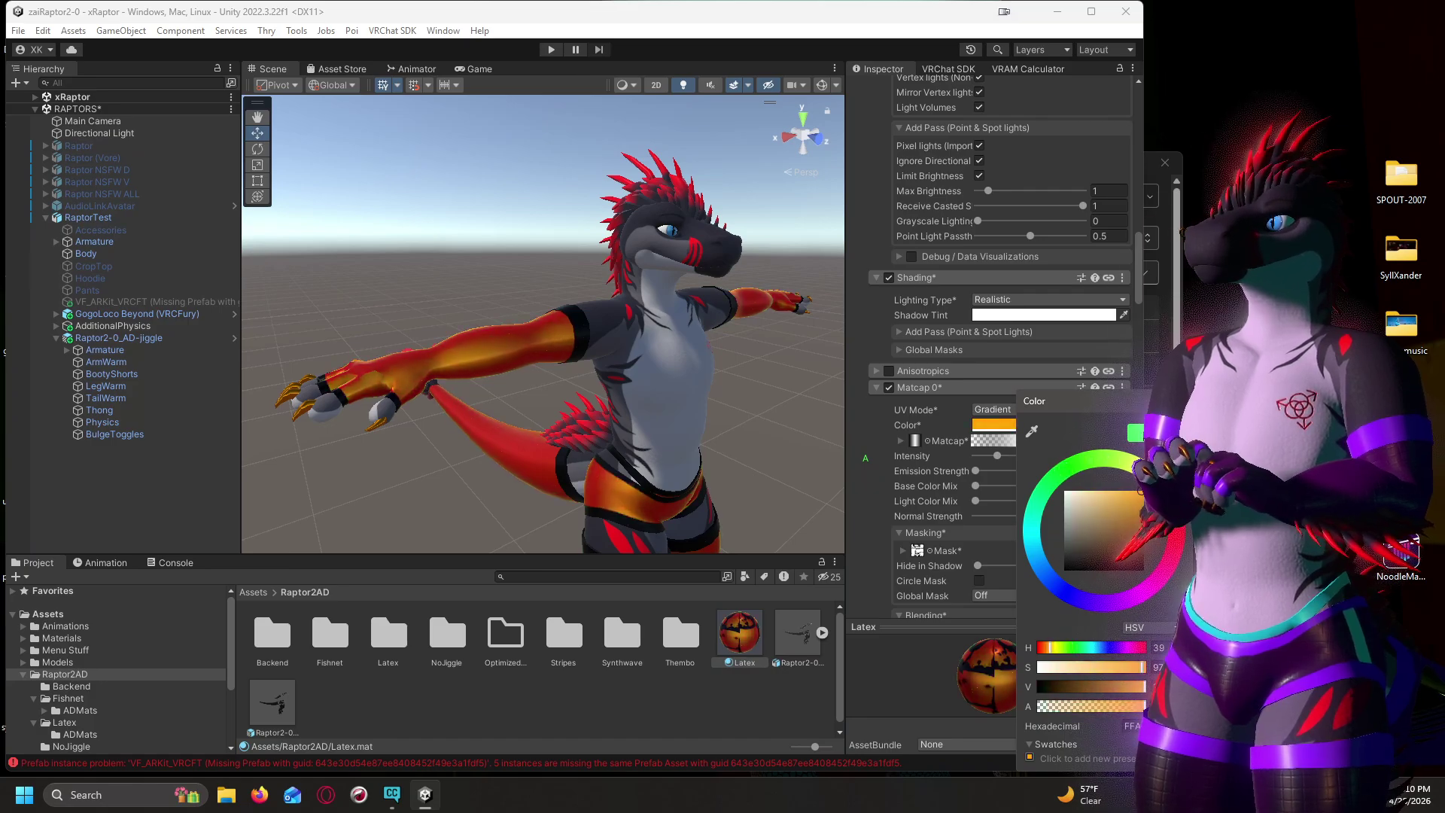
pyautogui.click(1180, 401)
pyautogui.keyDown('alt'); pyautogui.moveTo(744, 445); pyautogui.dragTo(755, 417); pyautogui.keyUp('alt')
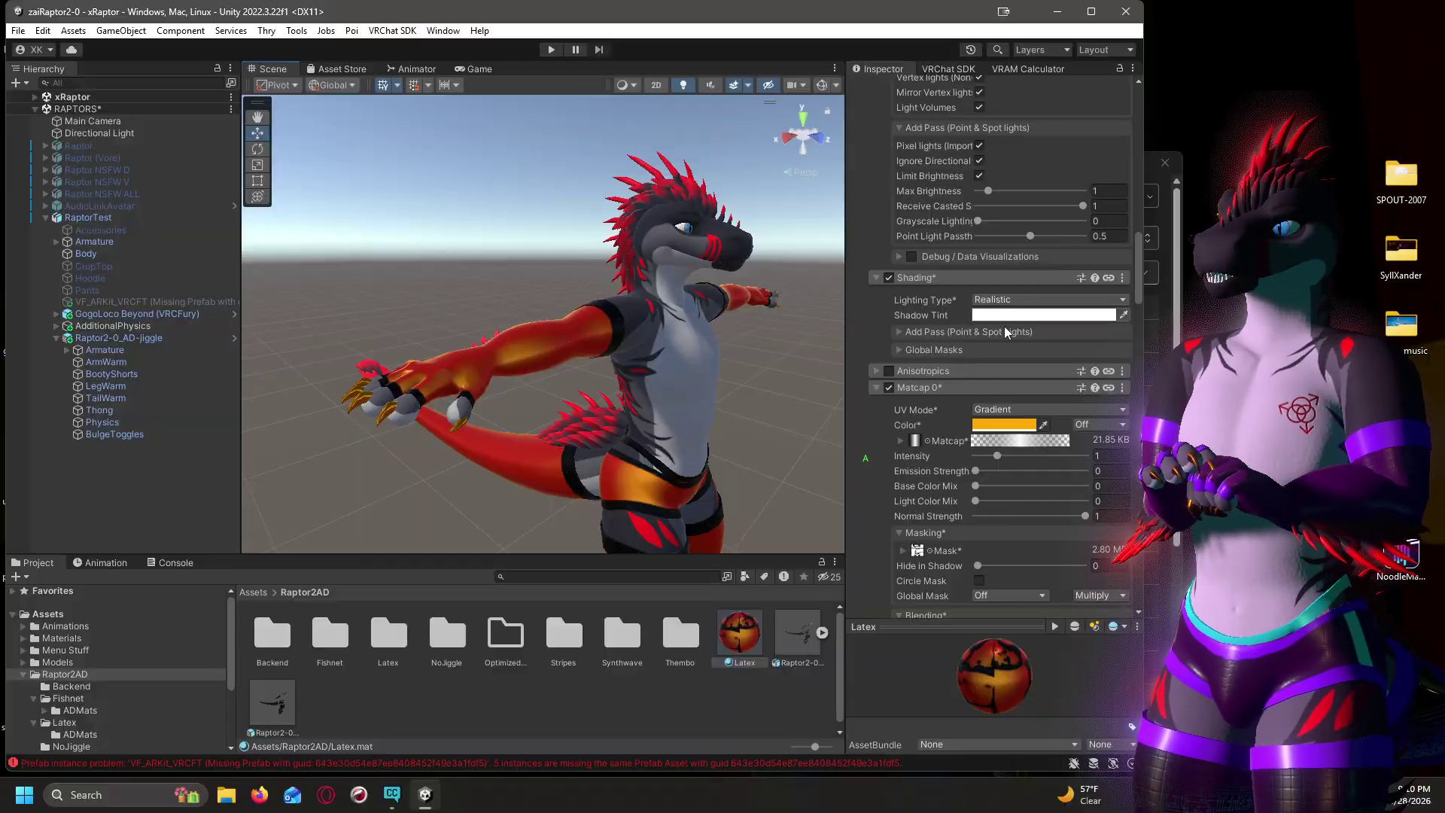
# Try an Emission 0 strength of .5 on the Latex material, and raise it to 19.3.
pyautogui.scroll(-8, 1011, 316)
pyautogui.scroll(-15, 1010, 312)
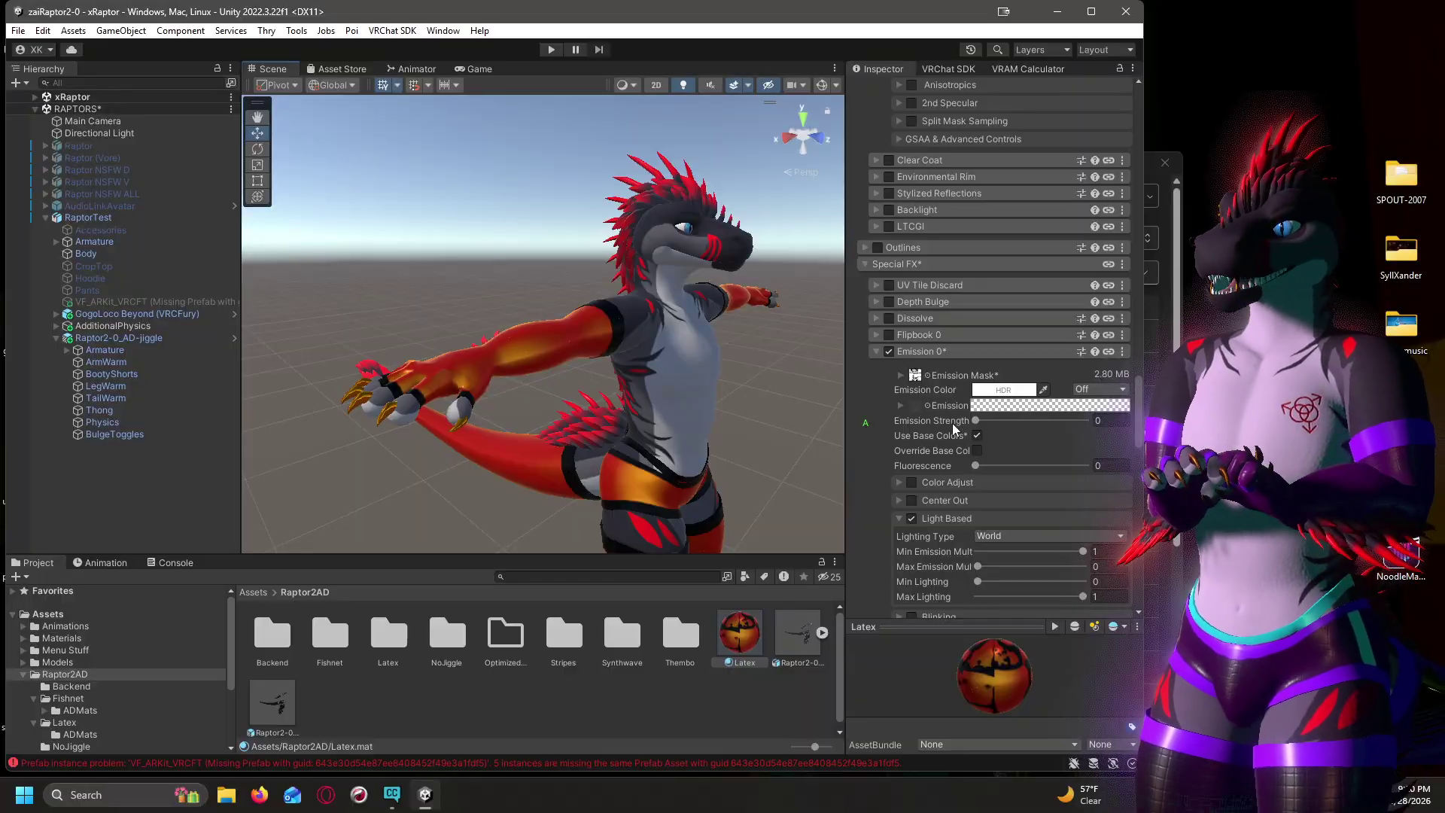
pyautogui.click(1106, 421)
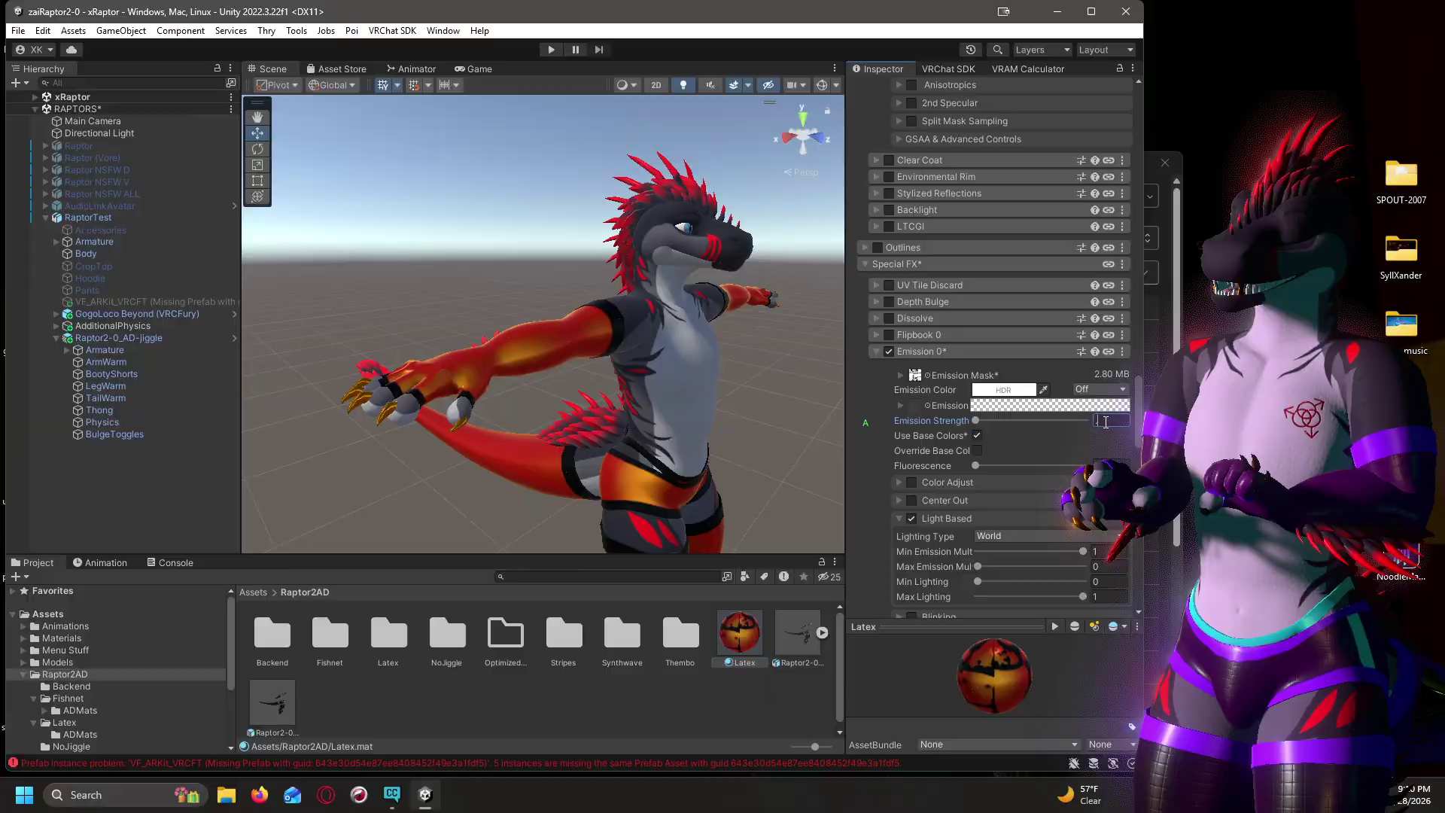
pyautogui.write('.5')
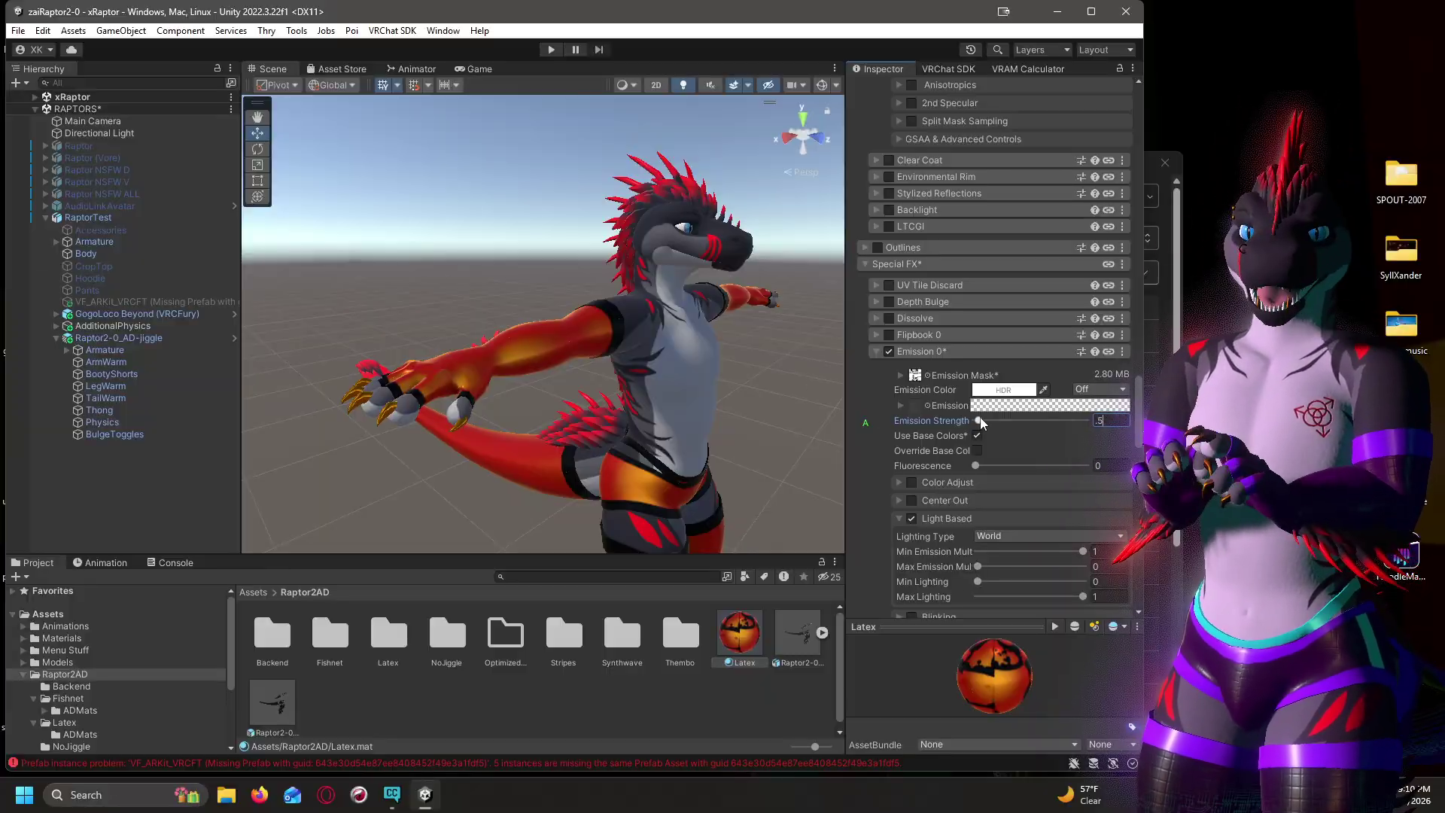
pyautogui.moveTo(981, 423); pyautogui.dragTo(1085, 424)
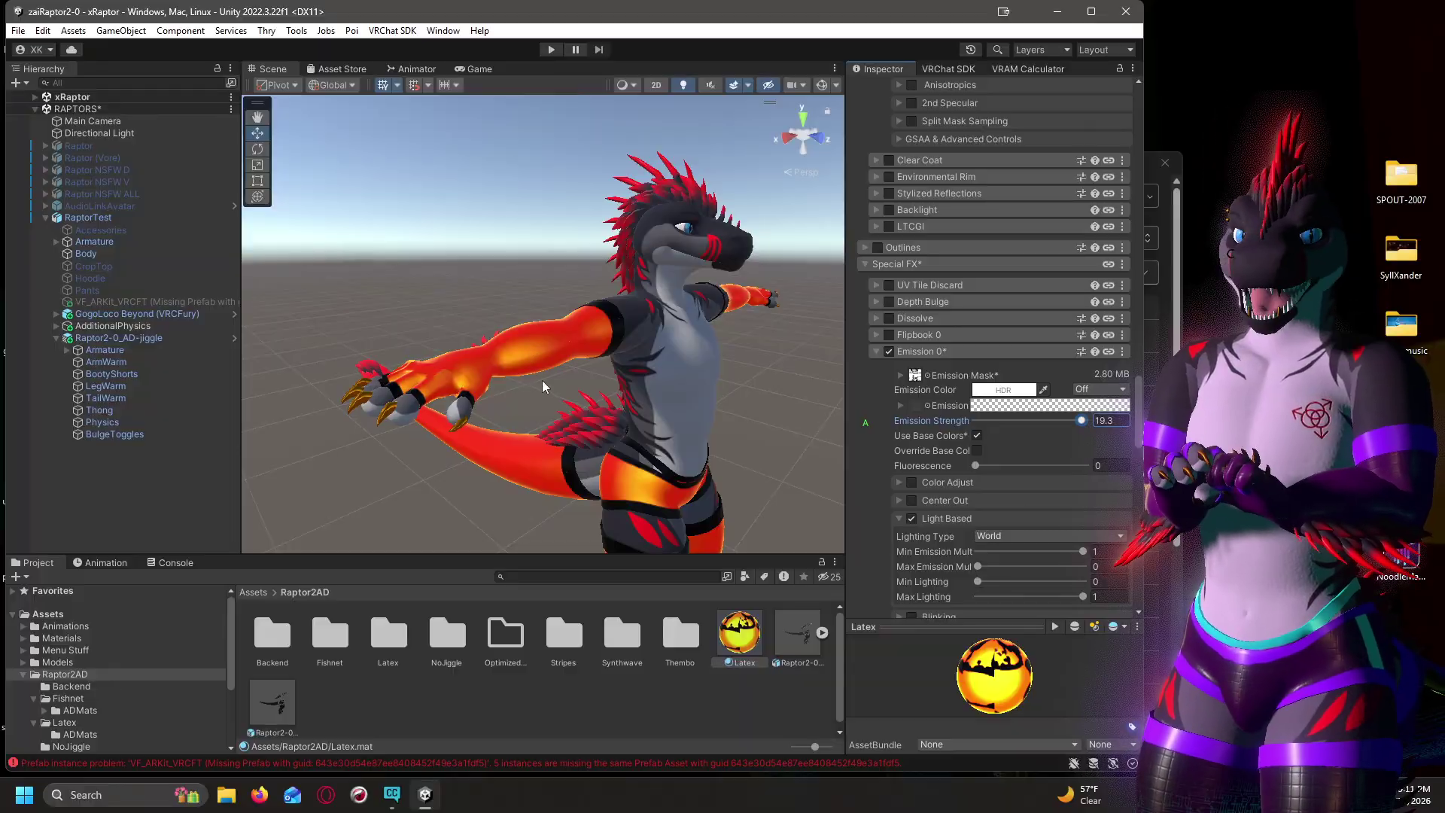
# Turn off Use Base Colors for Emission 0 and set its Emission Color to magenta.
pyautogui.click(977, 436)
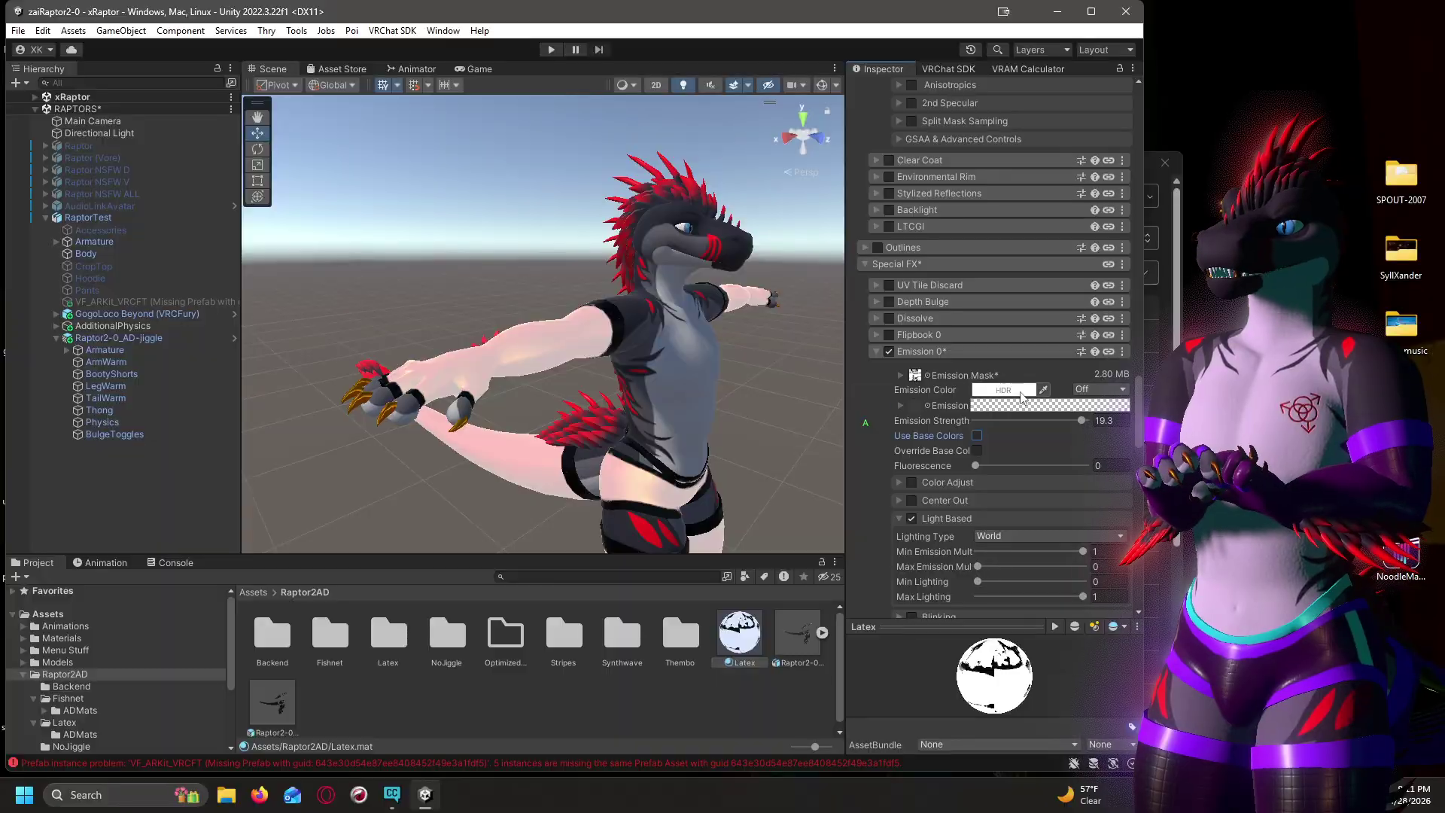
pyautogui.click(1003, 389)
pyautogui.click(1145, 488)
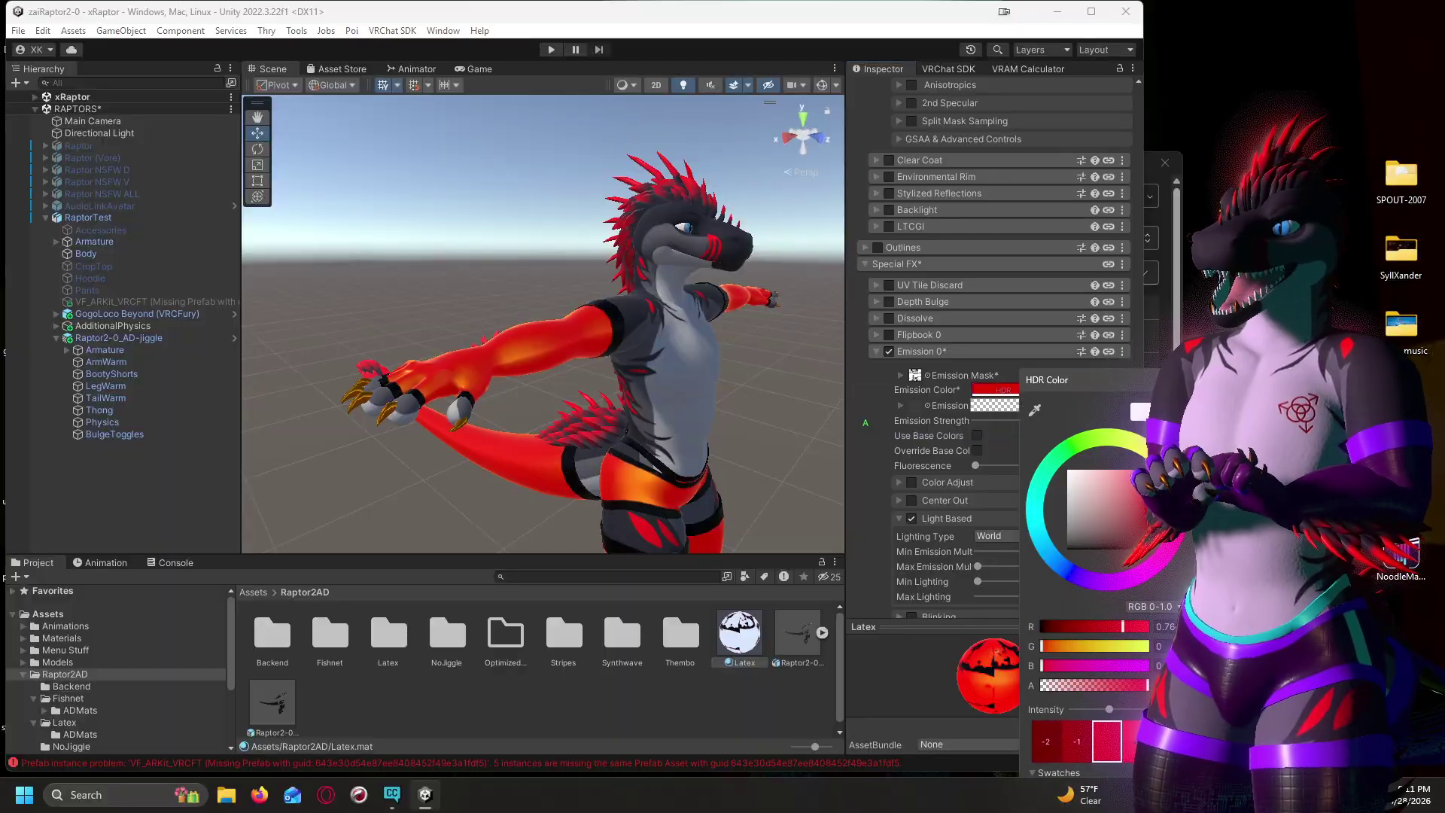
pyautogui.moveTo(1178, 524); pyautogui.dragTo(1139, 580)
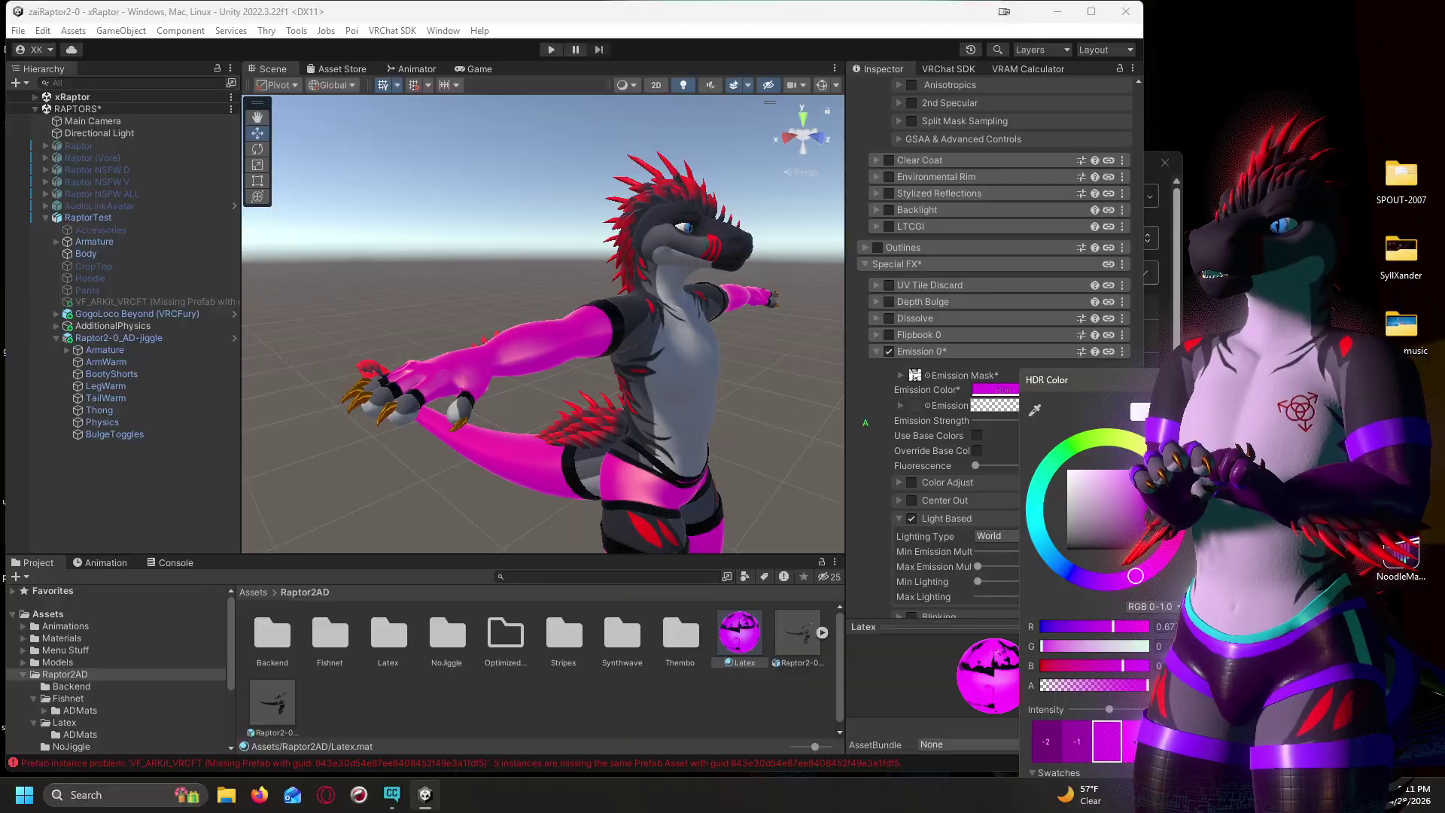
pyautogui.click(1180, 381)
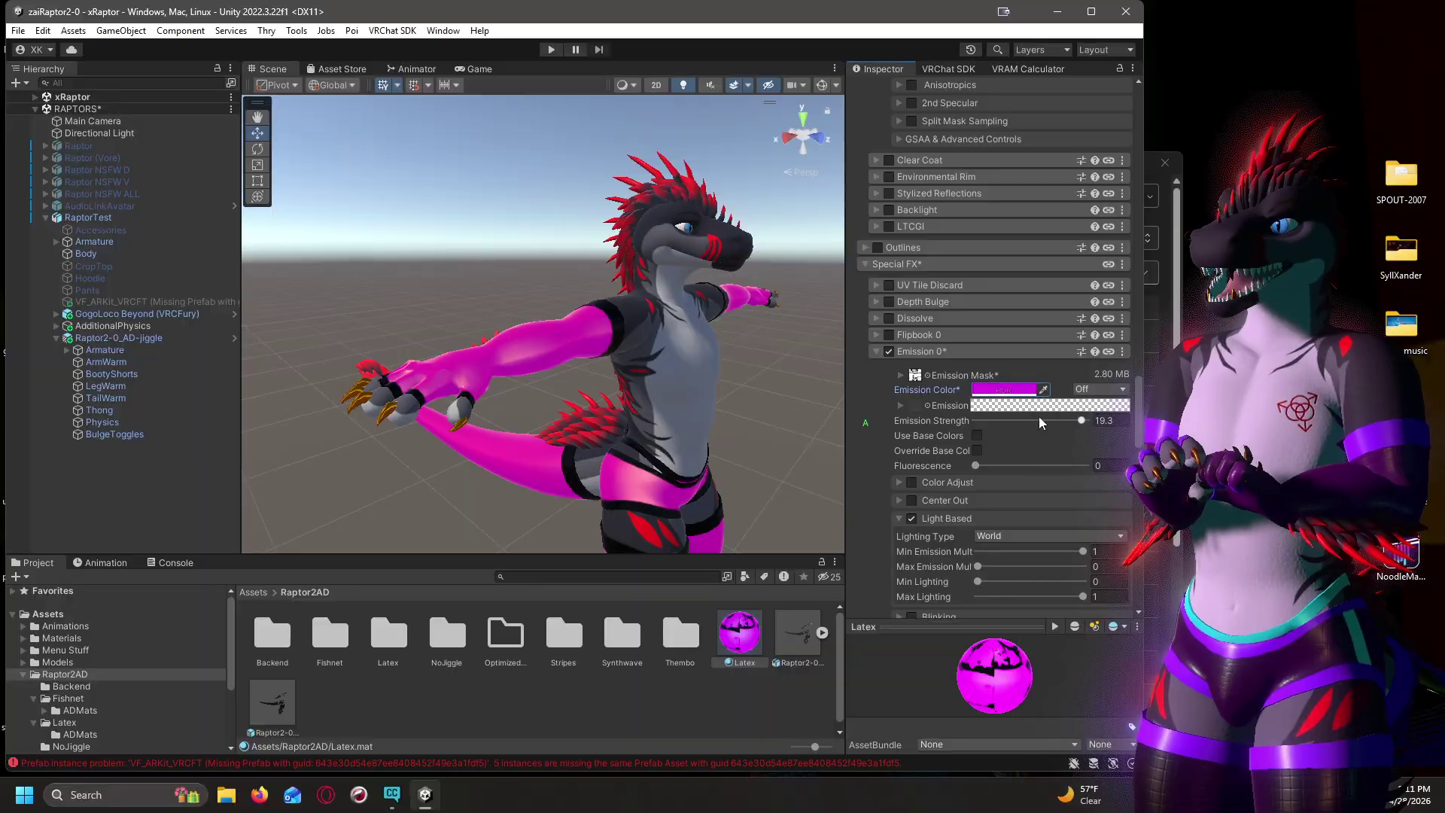
# Undo the magenta Emission Color, the disabled Use Base Colors and the raised strength of Emission 0 on the Latex material.
pyautogui.click(682, 85)
pyautogui.click(683, 85)
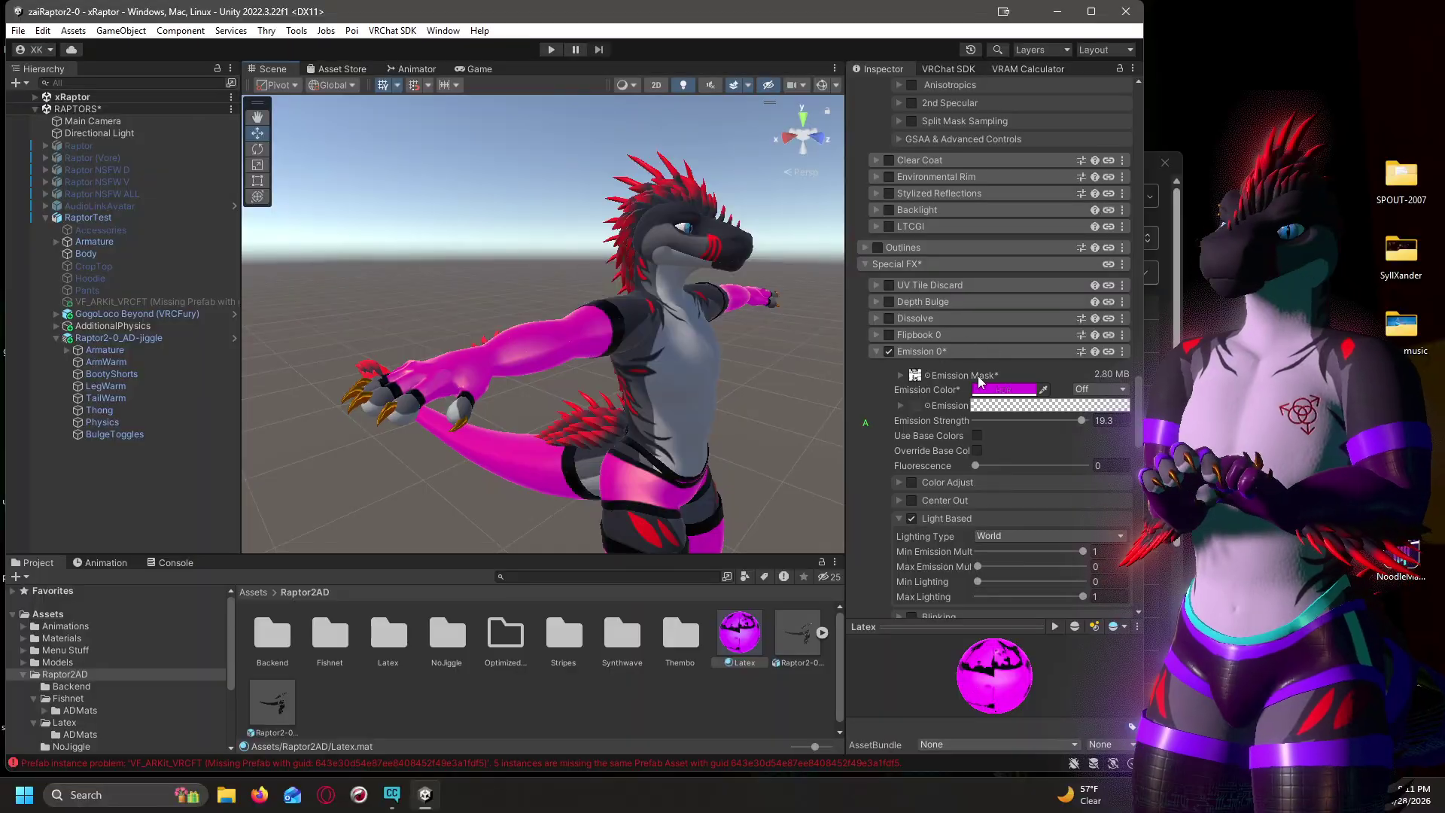
pyautogui.hotkey('ctrl', 'z')
pyautogui.hotkey('ctrl', 'z')
pyautogui.hotkey('ctrl', 'z')
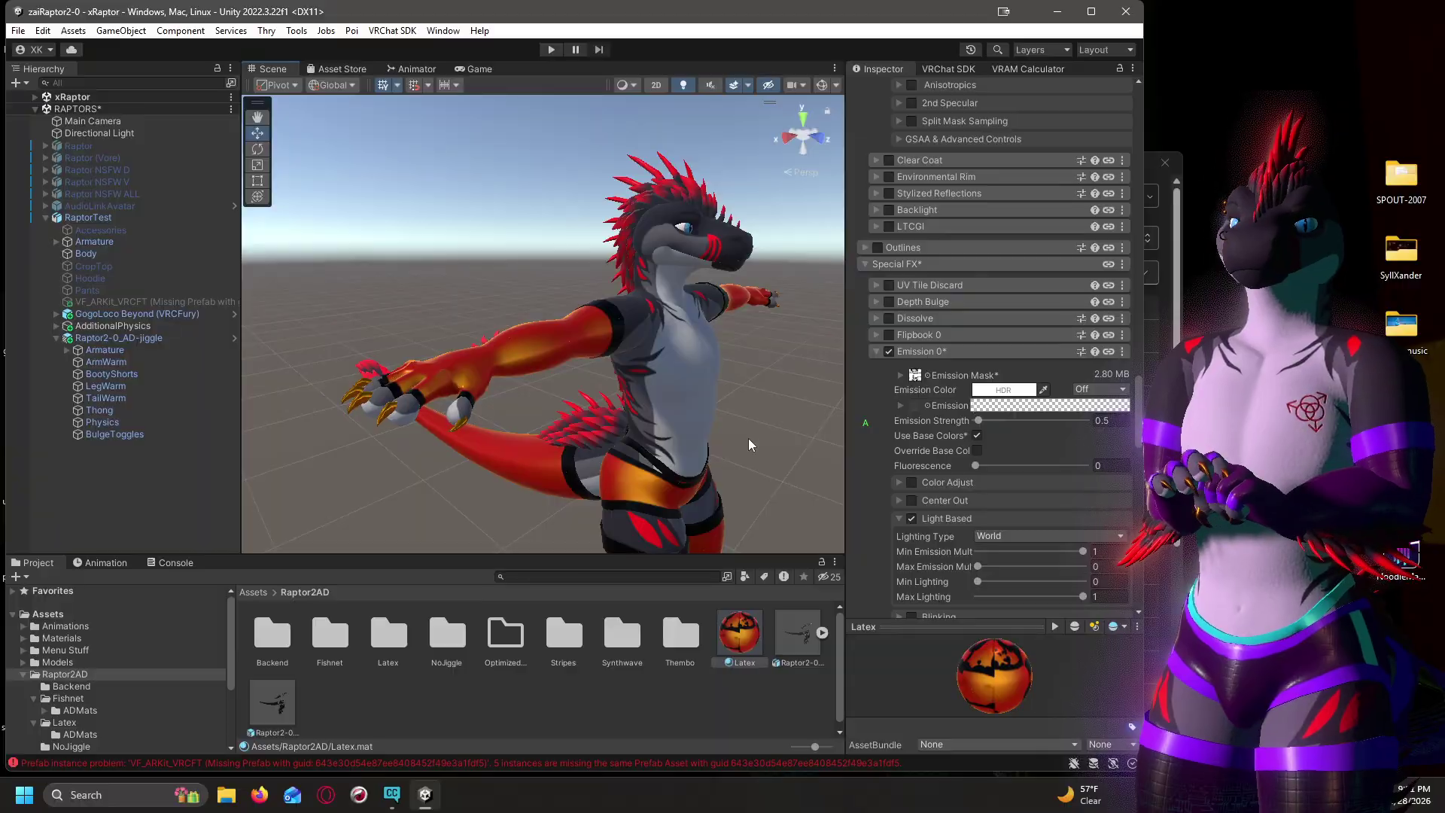
# Lower the Latex material's Matcap 0 Intensity to its minimum and set the Decal 0 Alpha to 0.
pyautogui.scroll(5, 532, 340)
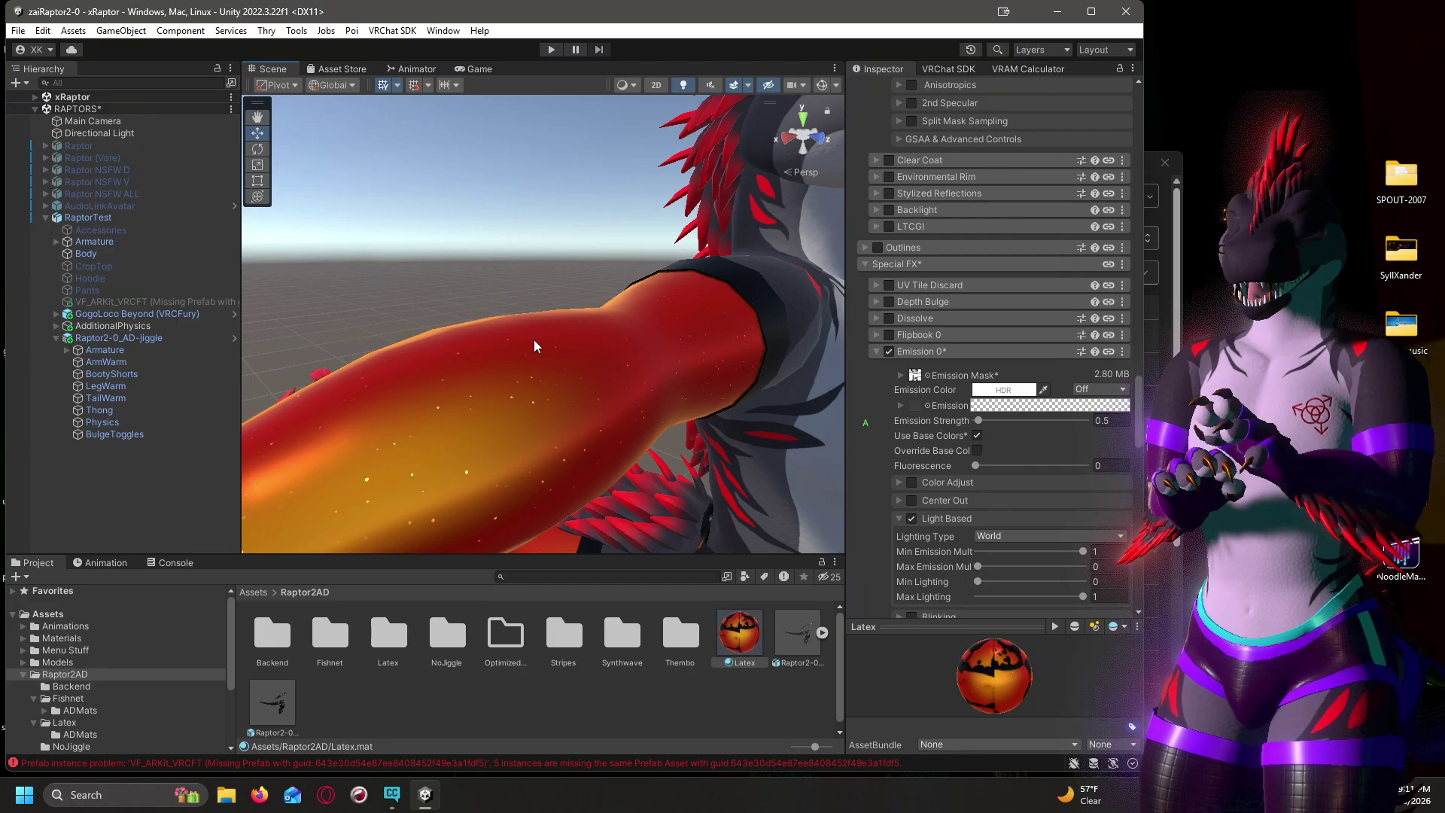
pyautogui.scroll(-6, 979, 385)
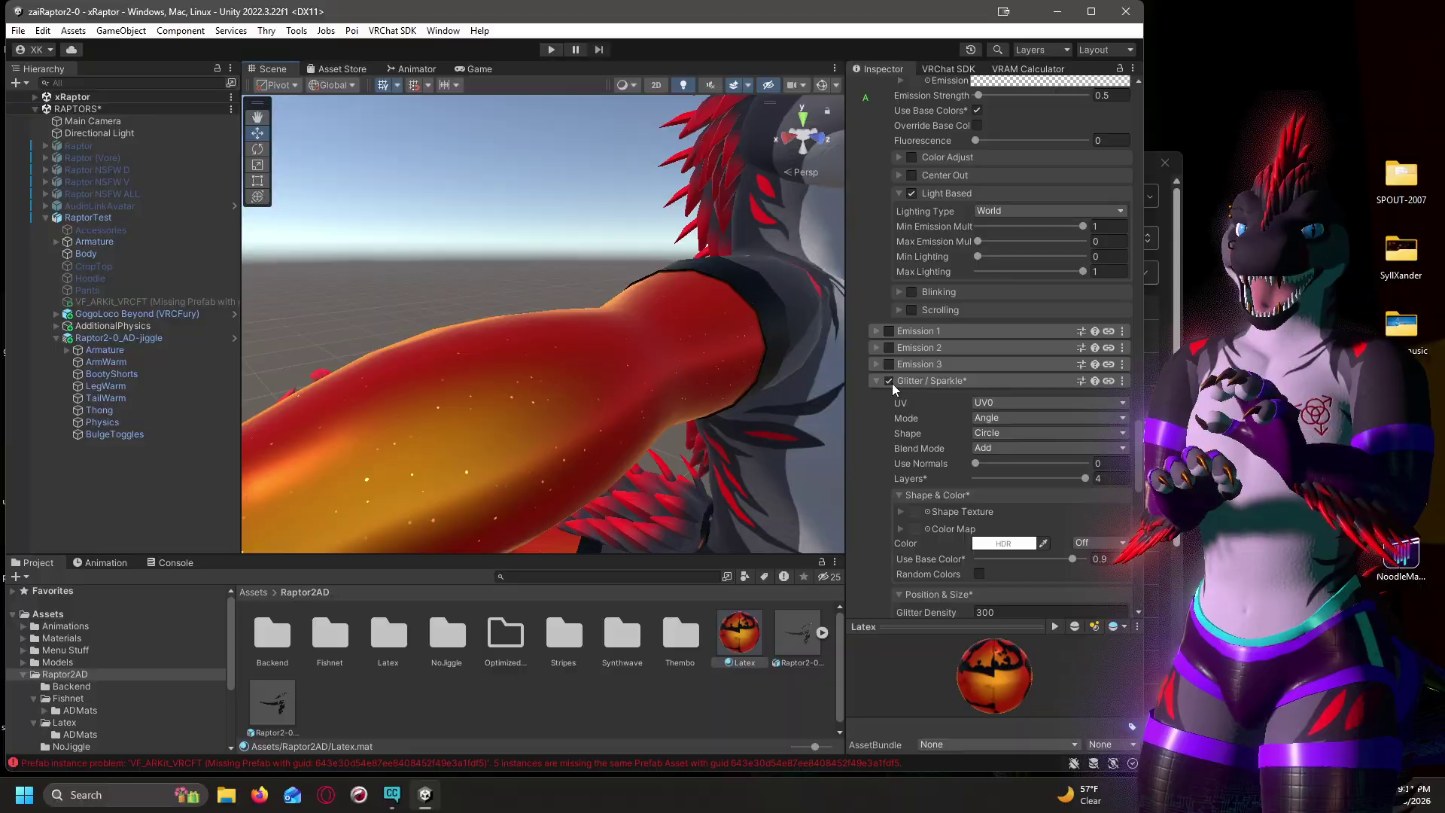
pyautogui.scroll(7, 944, 392)
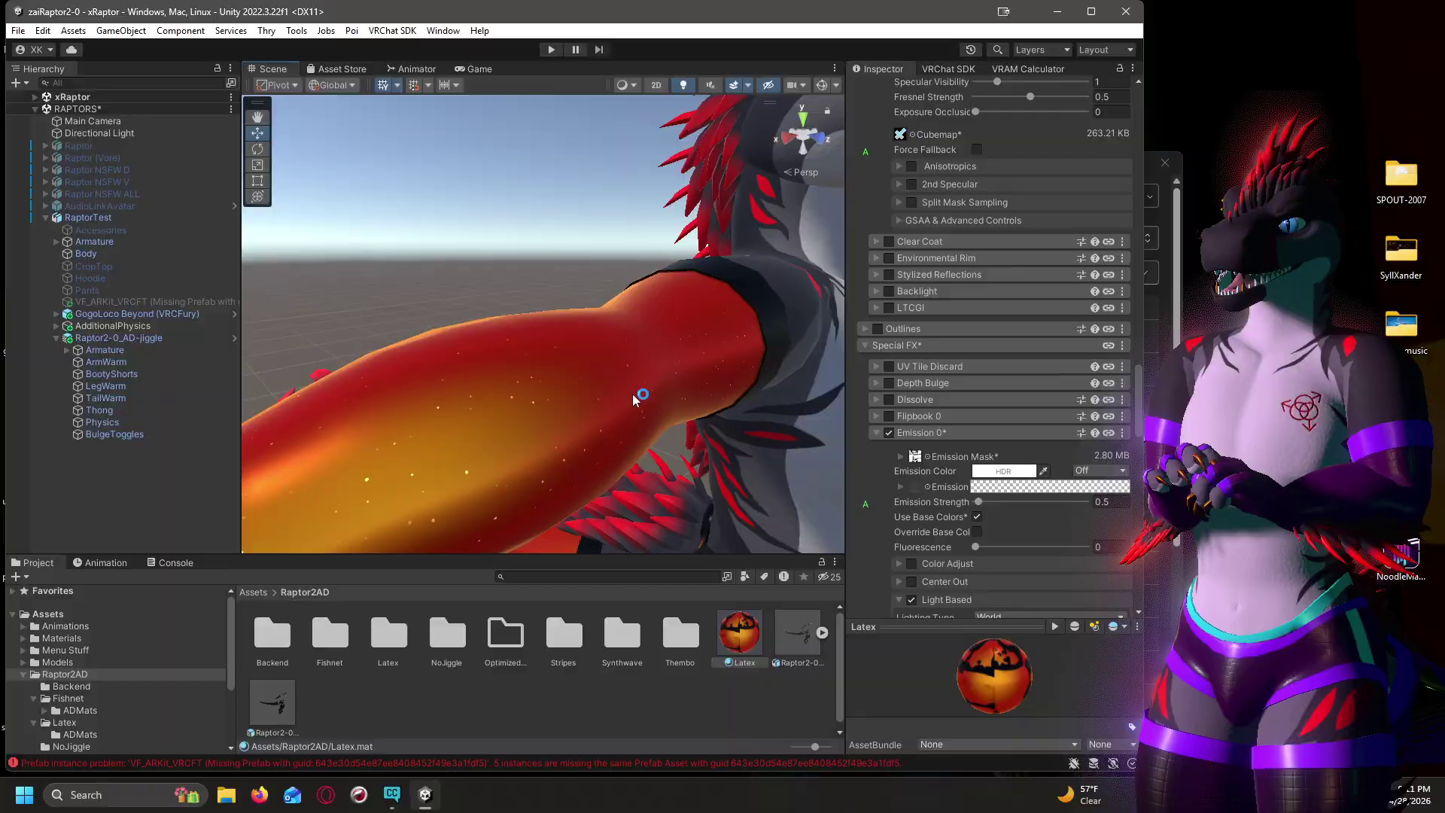
pyautogui.scroll(3, 1017, 369)
pyautogui.scroll(10, 986, 372)
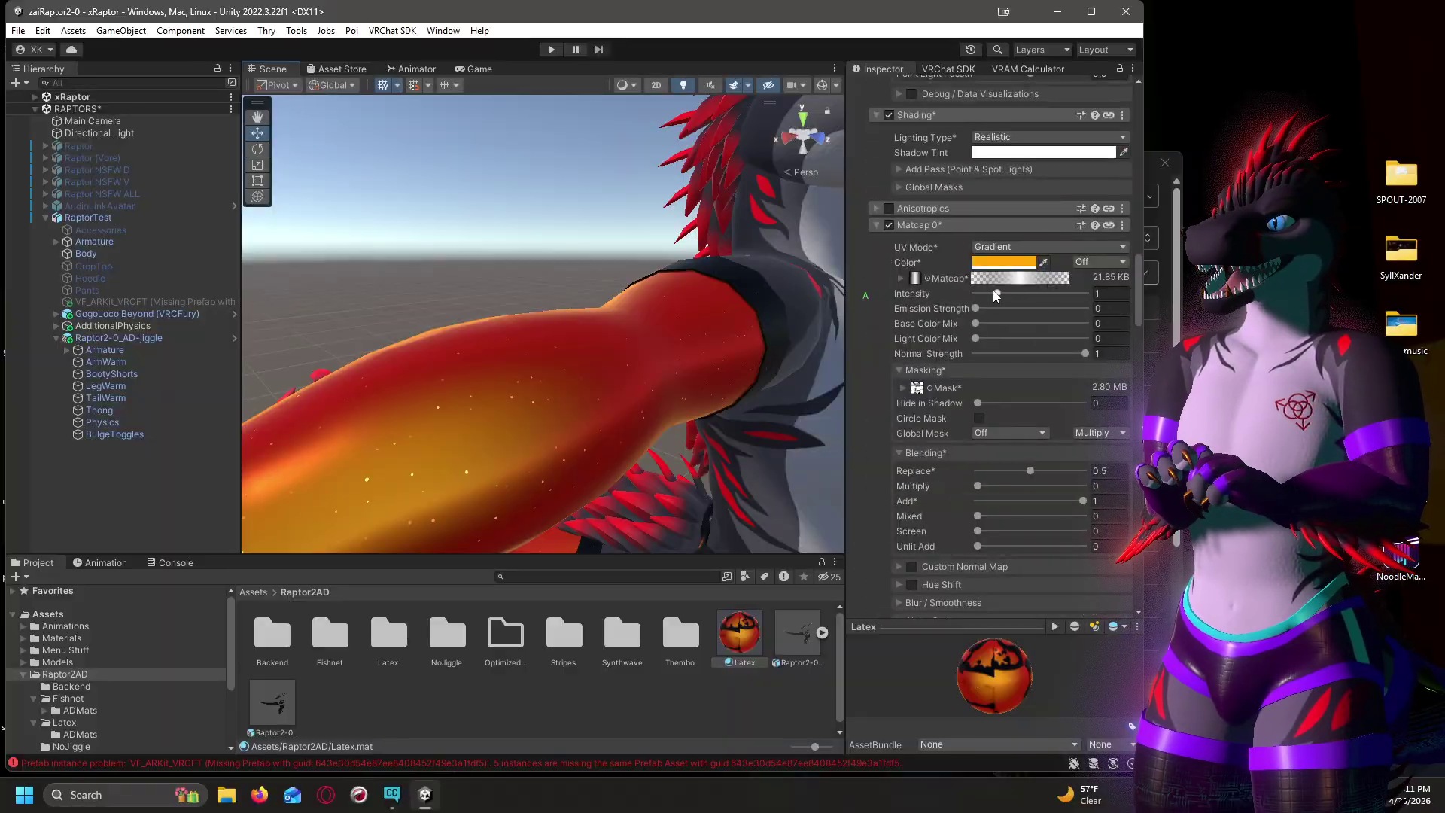
pyautogui.moveTo(995, 296); pyautogui.dragTo(973, 295)
pyautogui.scroll(-10, 988, 354)
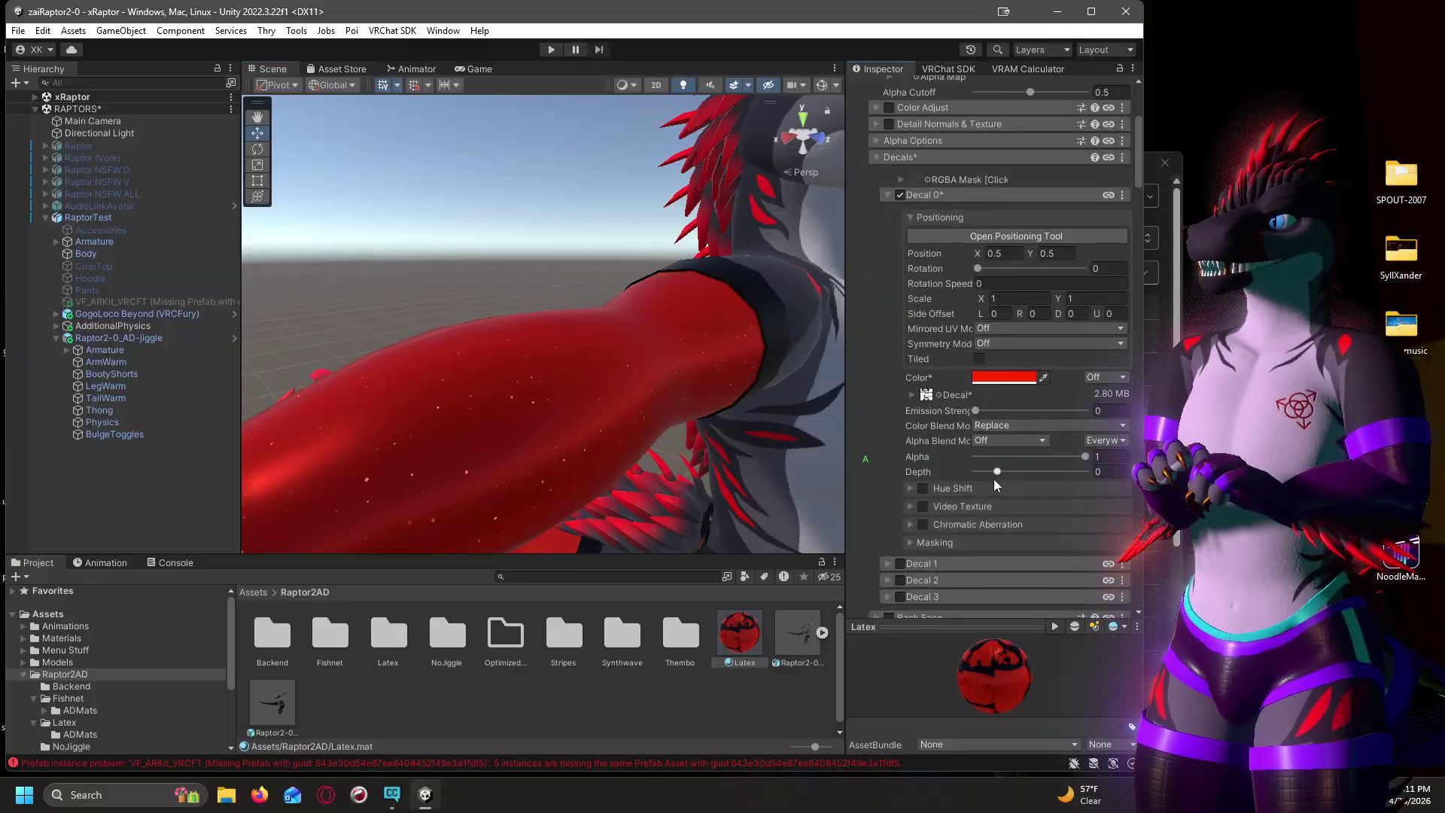
pyautogui.moveTo(1085, 457); pyautogui.dragTo(975, 457)
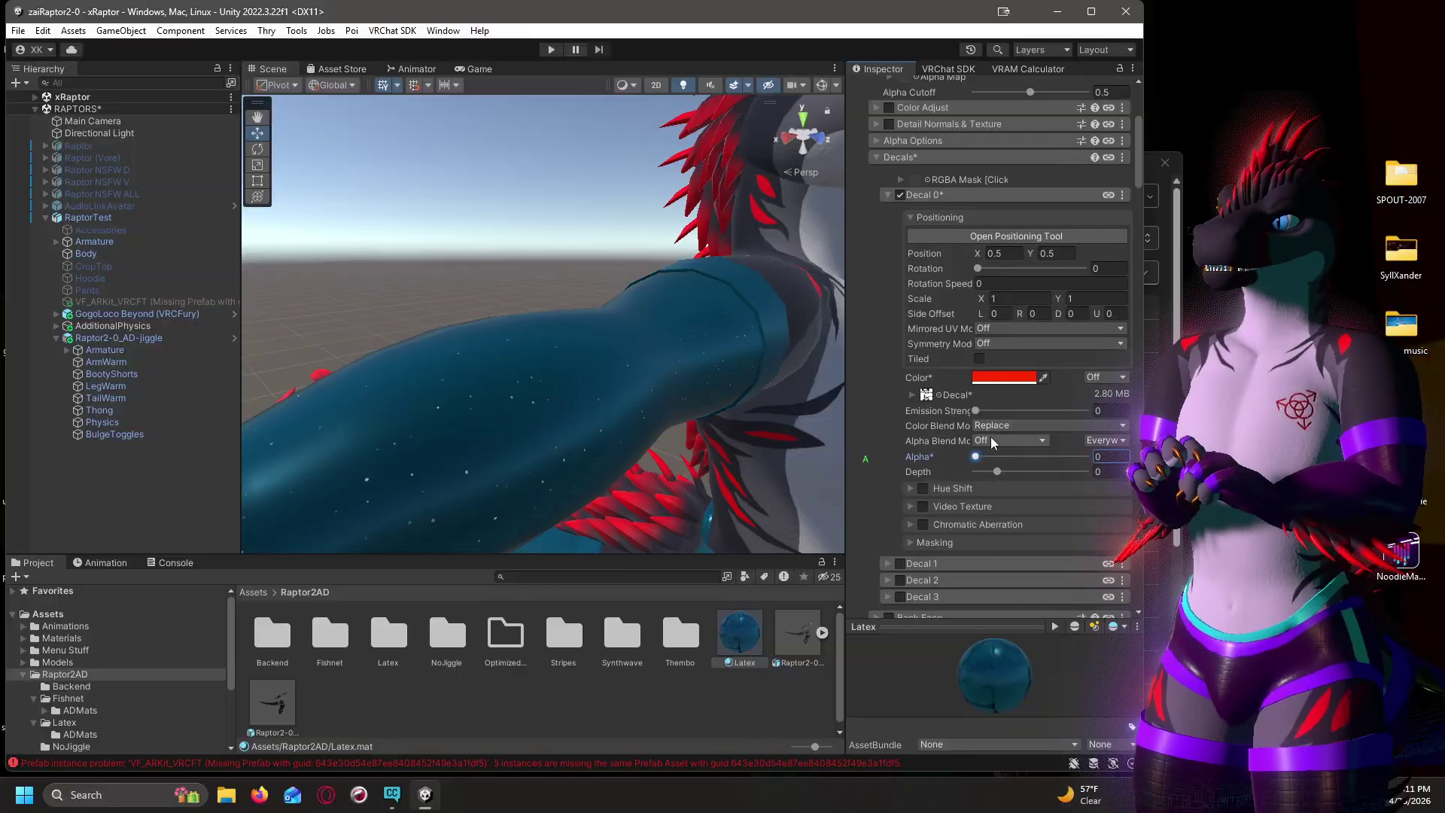
# Set the Latex material's Emission 0 strength to 0.
pyautogui.scroll(5, 999, 422)
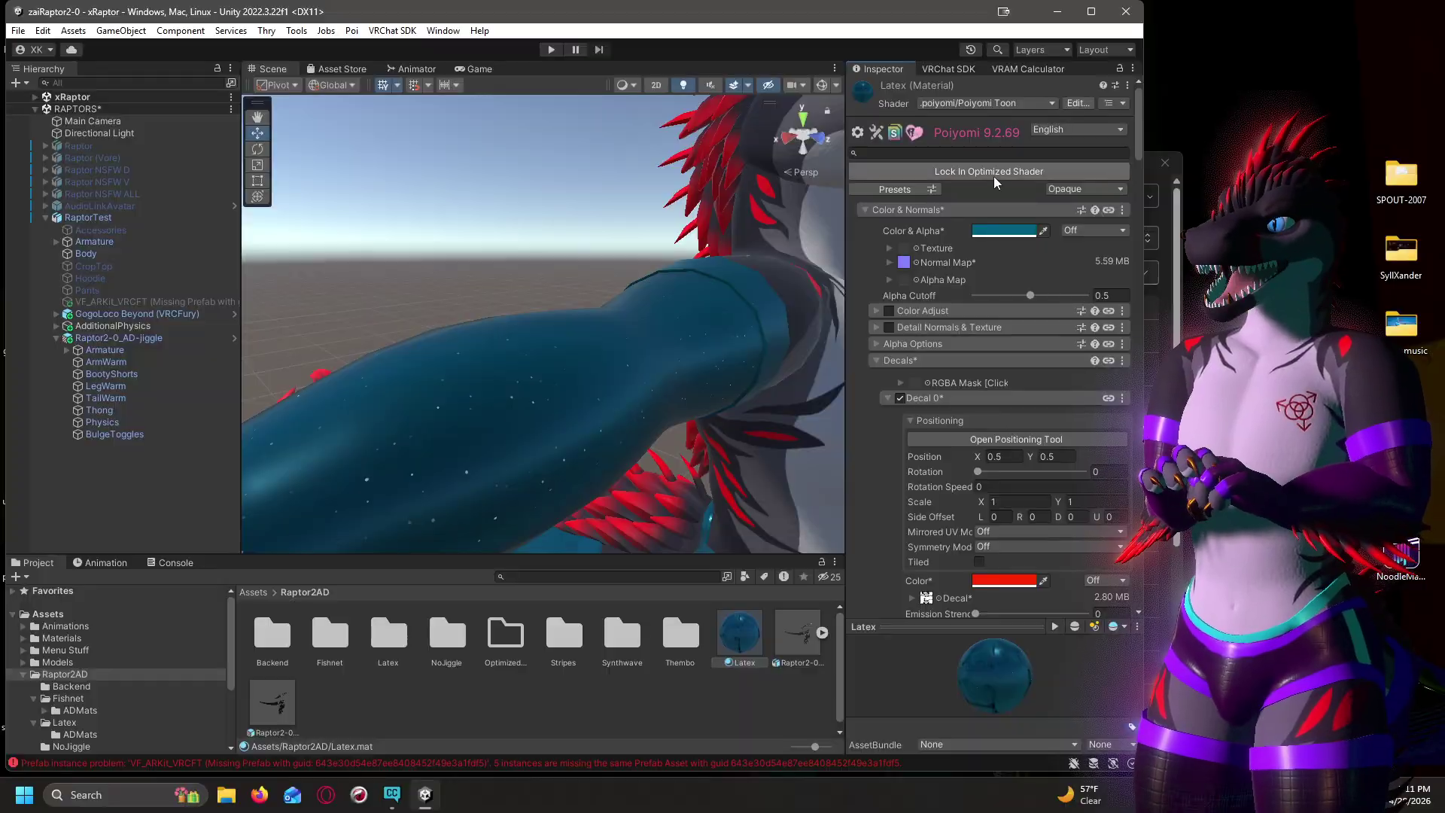
pyautogui.moveTo(1138, 134); pyautogui.dragTo(1140, 307)
pyautogui.scroll(-12, 950, 399)
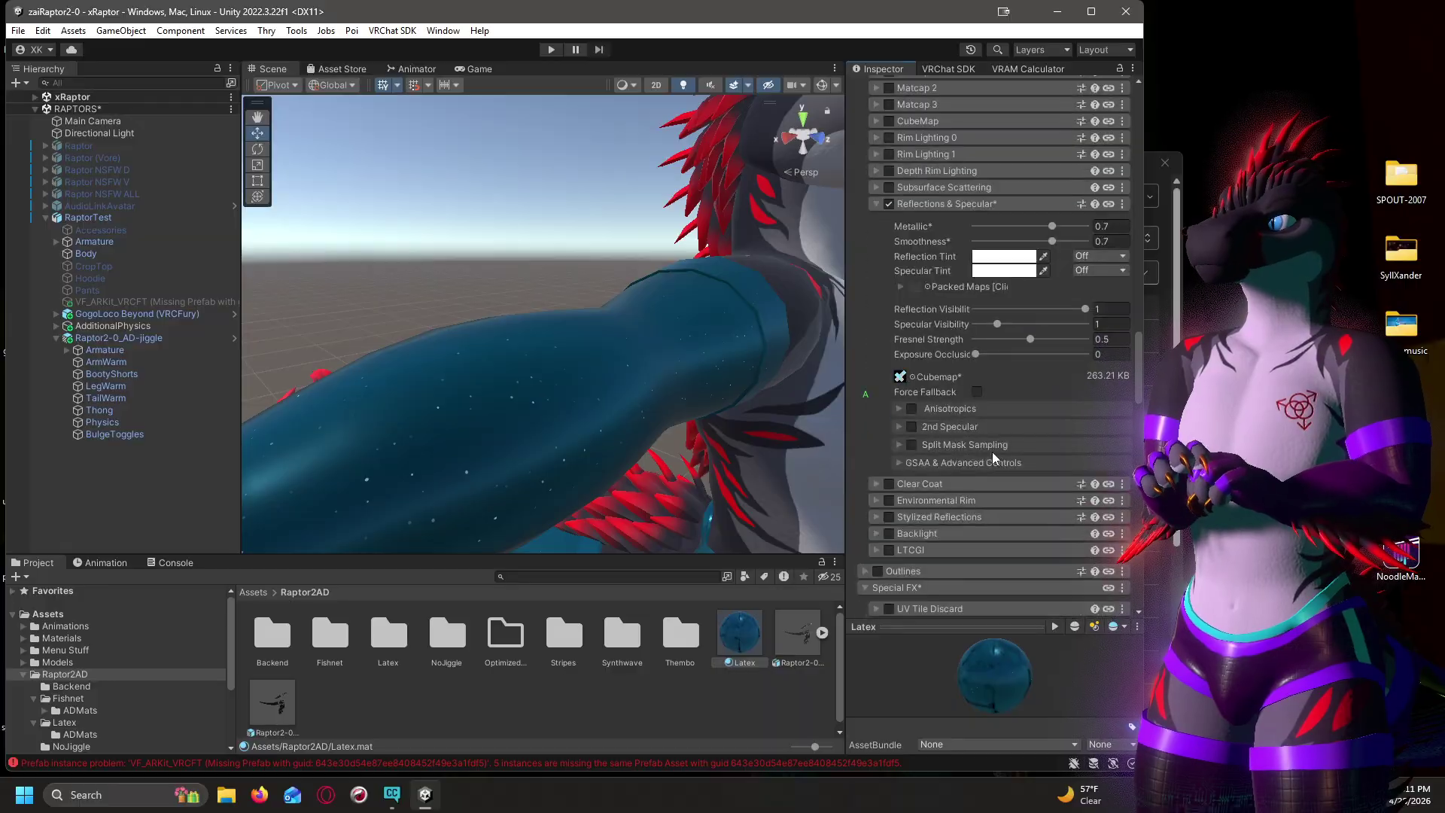
pyautogui.scroll(-8, 901, 435)
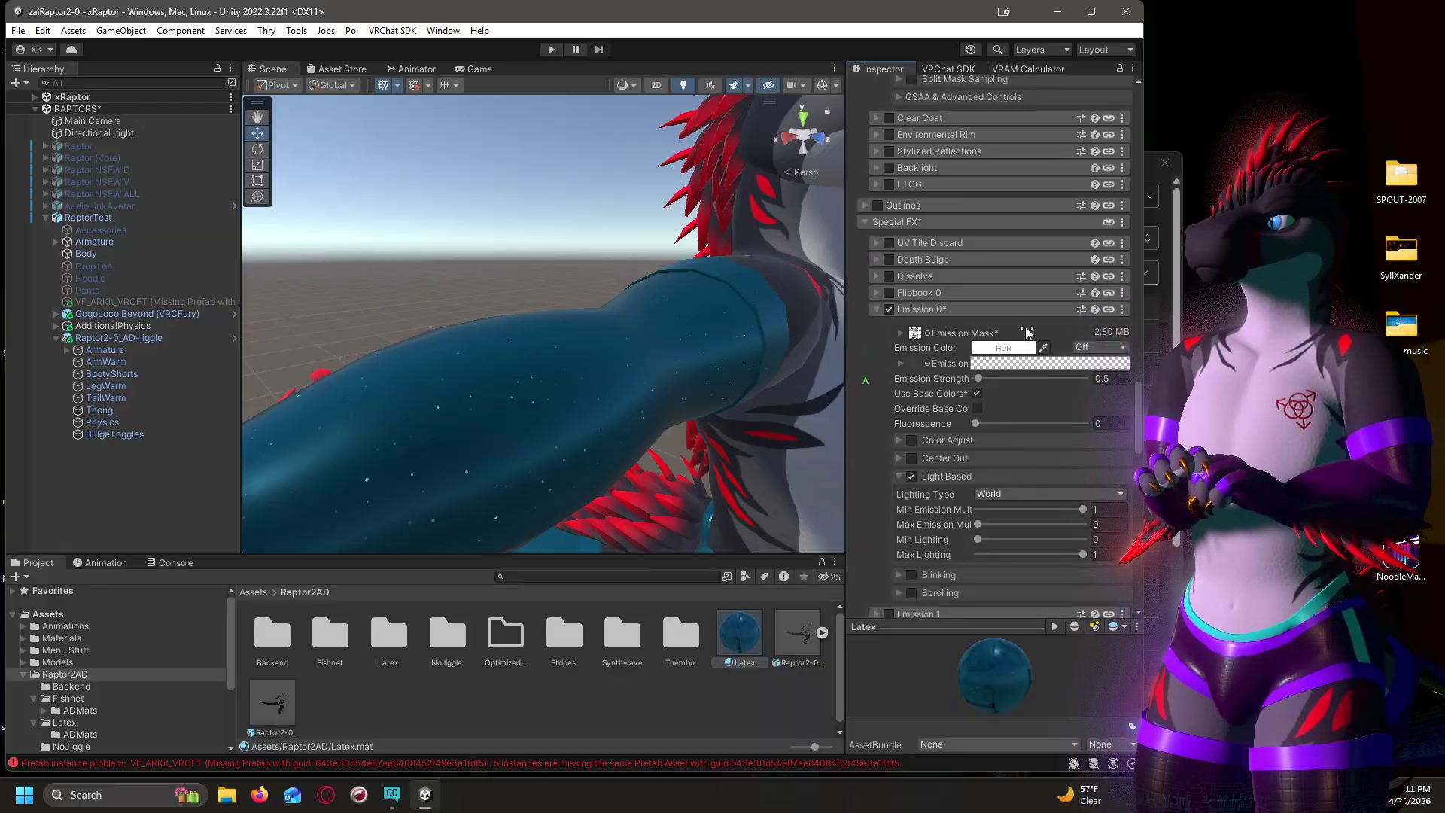
pyautogui.moveTo(980, 379); pyautogui.dragTo(947, 379)
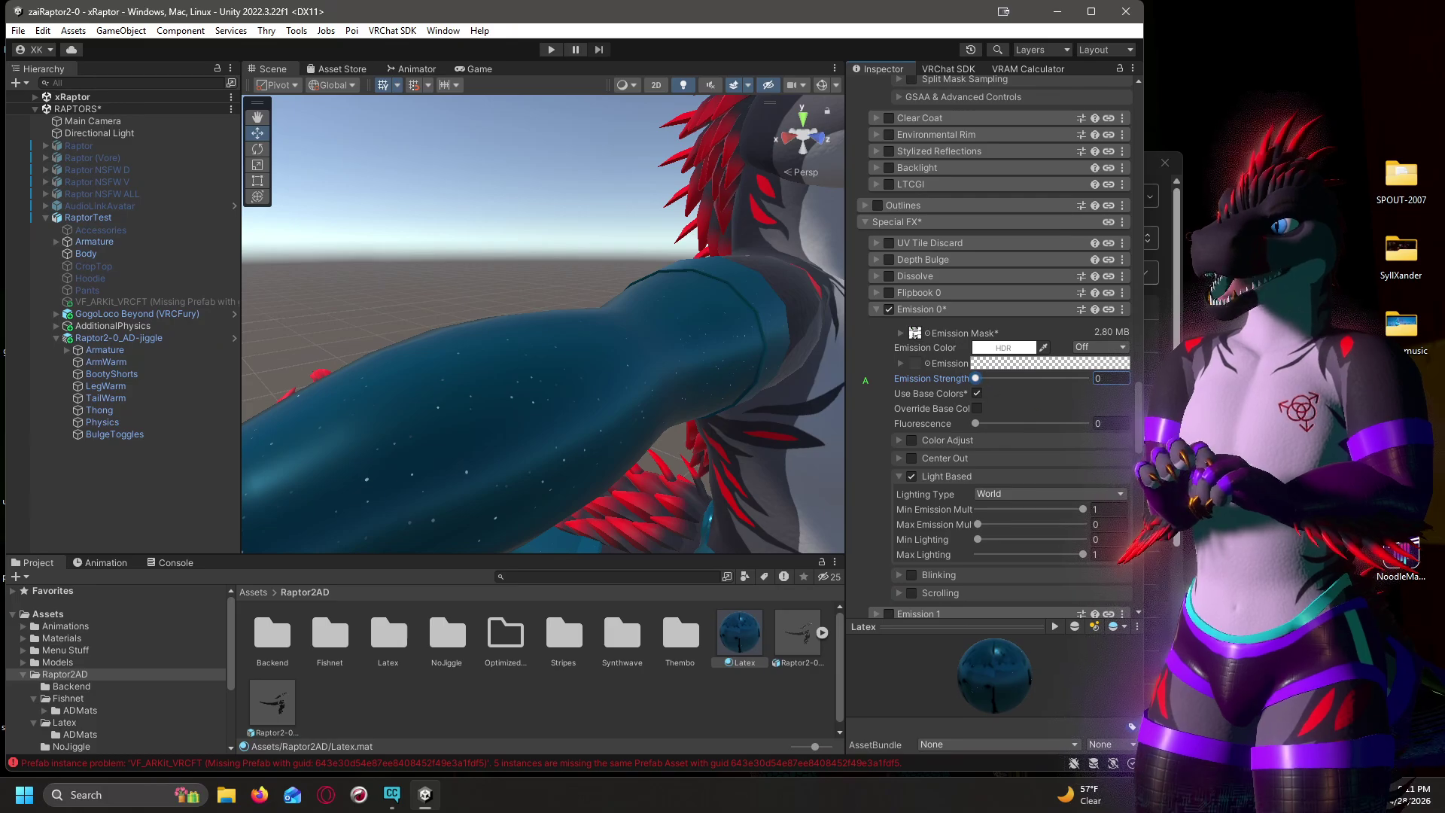
# Lock the Latex material in its optimized shader and check the result on the whole avatar.
pyautogui.scroll(15, 1000, 179)
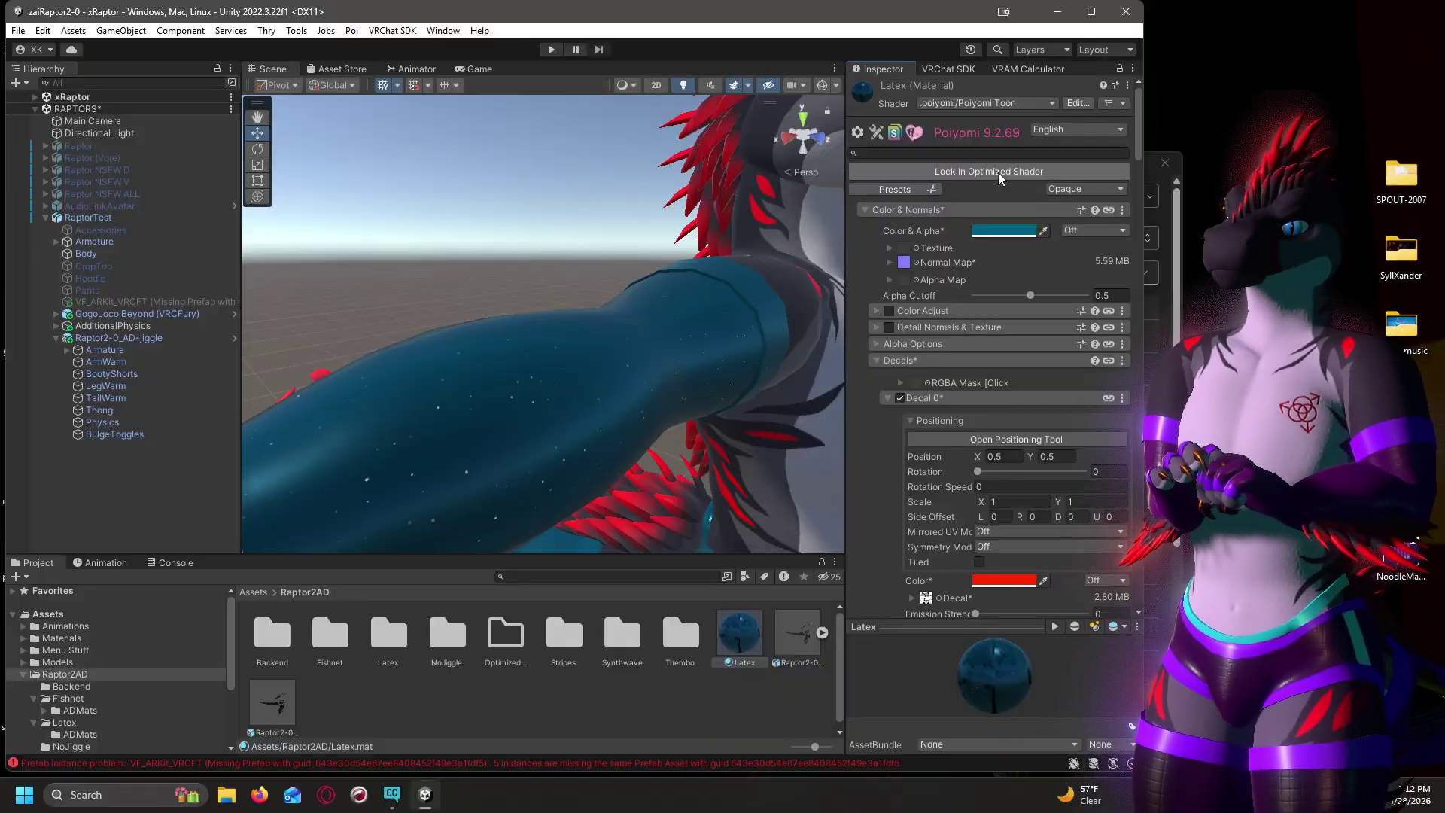
pyautogui.click(1000, 172)
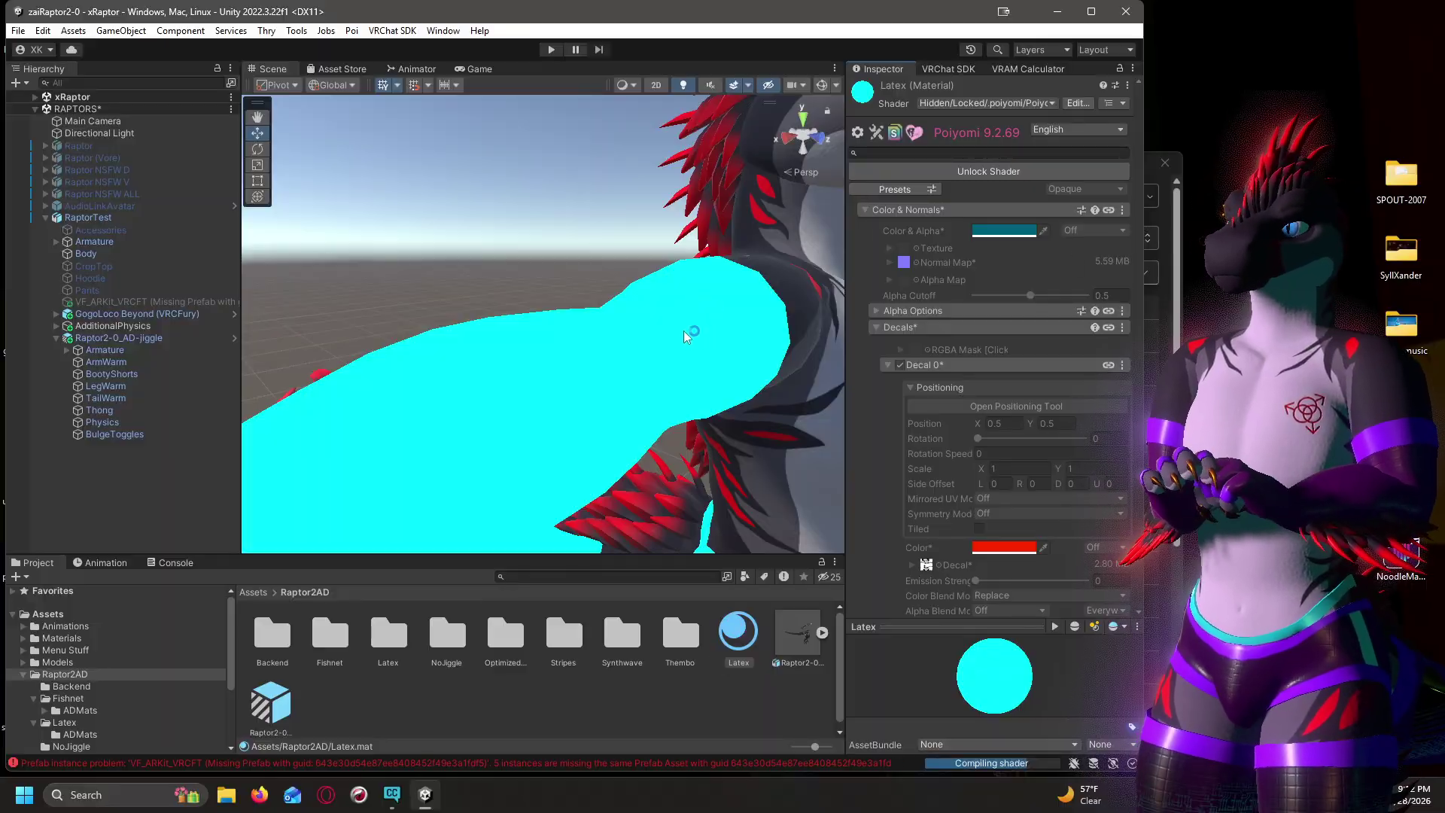
pyautogui.scroll(-10, 677, 320)
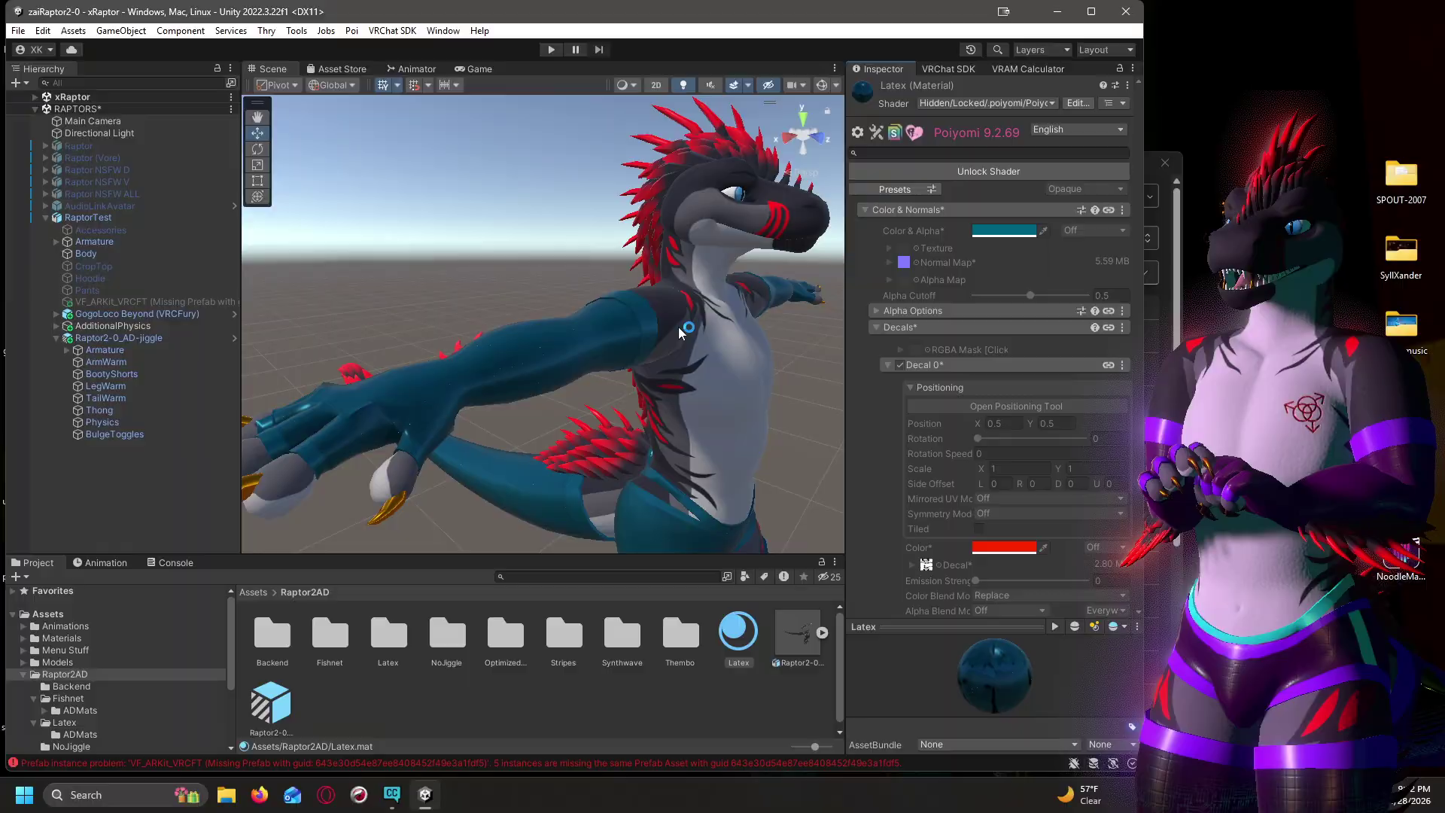
pyautogui.keyDown('alt'); pyautogui.moveTo(672, 347); pyautogui.dragTo(626, 345); pyautogui.keyUp('alt')
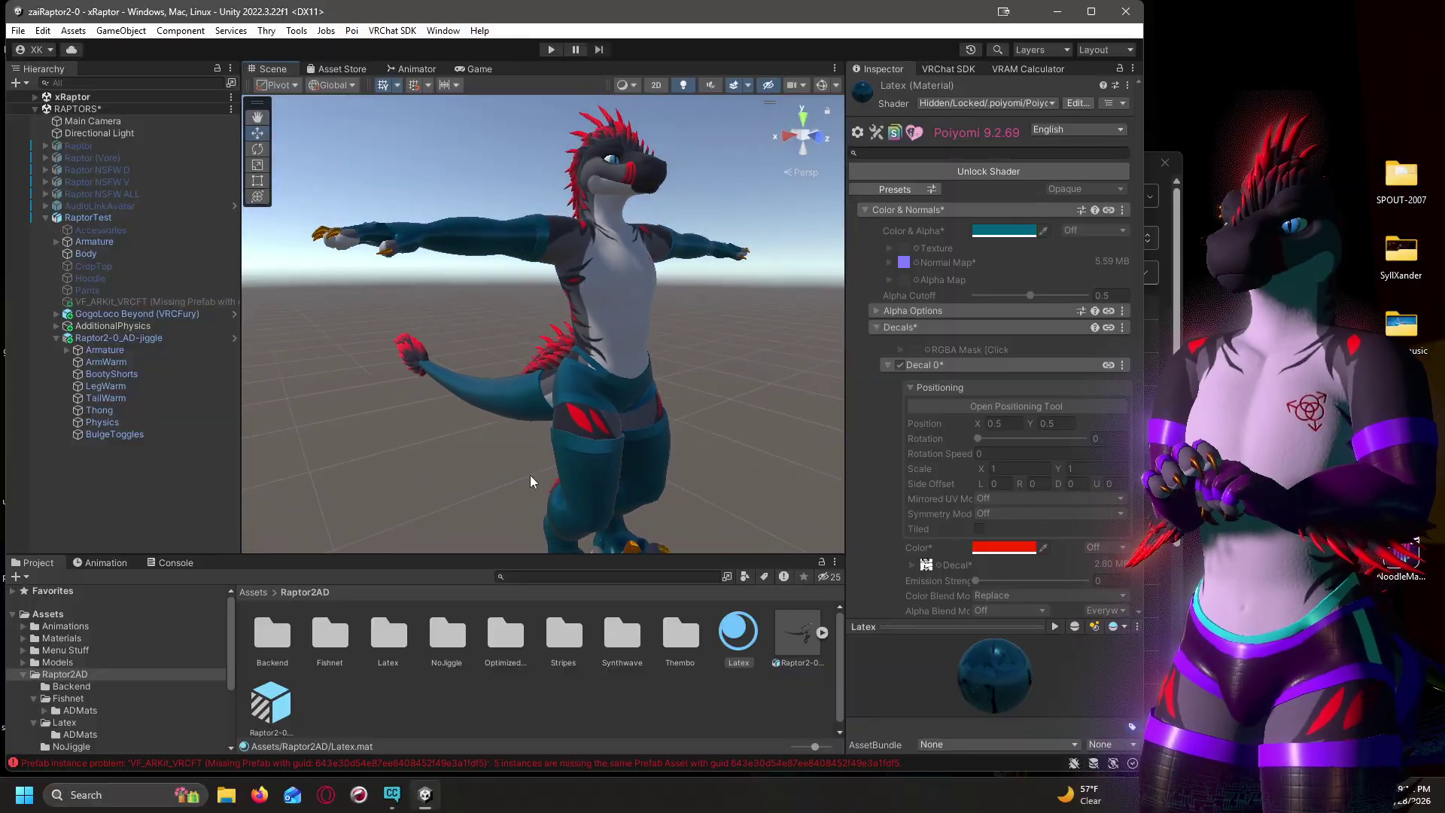
# Apply the Stripes material from the Stripes ADMats folder to the leg warmers, shorts, thong, tail warmer and arm warmers on the avatar.
pyautogui.scroll(-2, 96, 730)
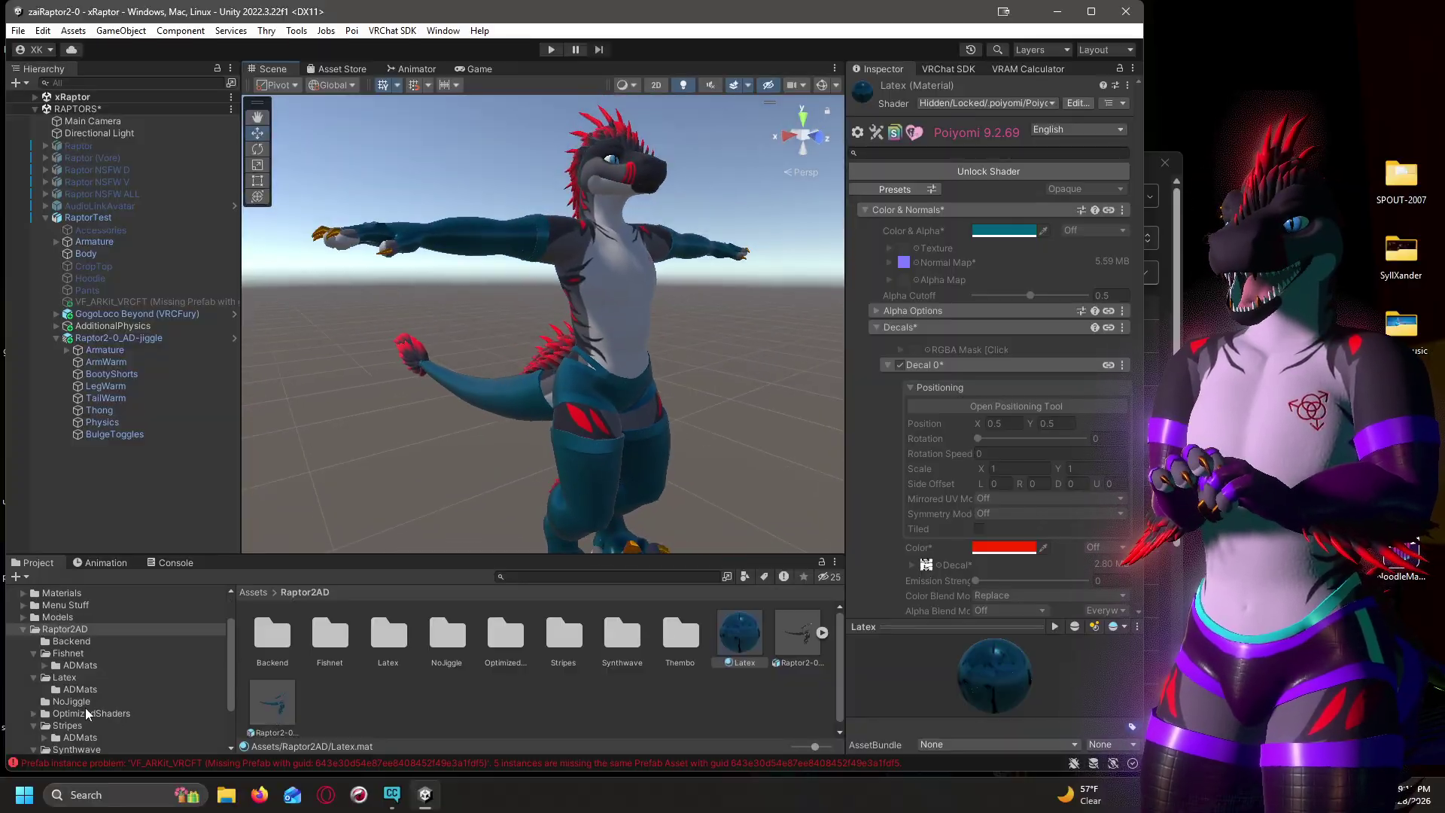
pyautogui.click(102, 722)
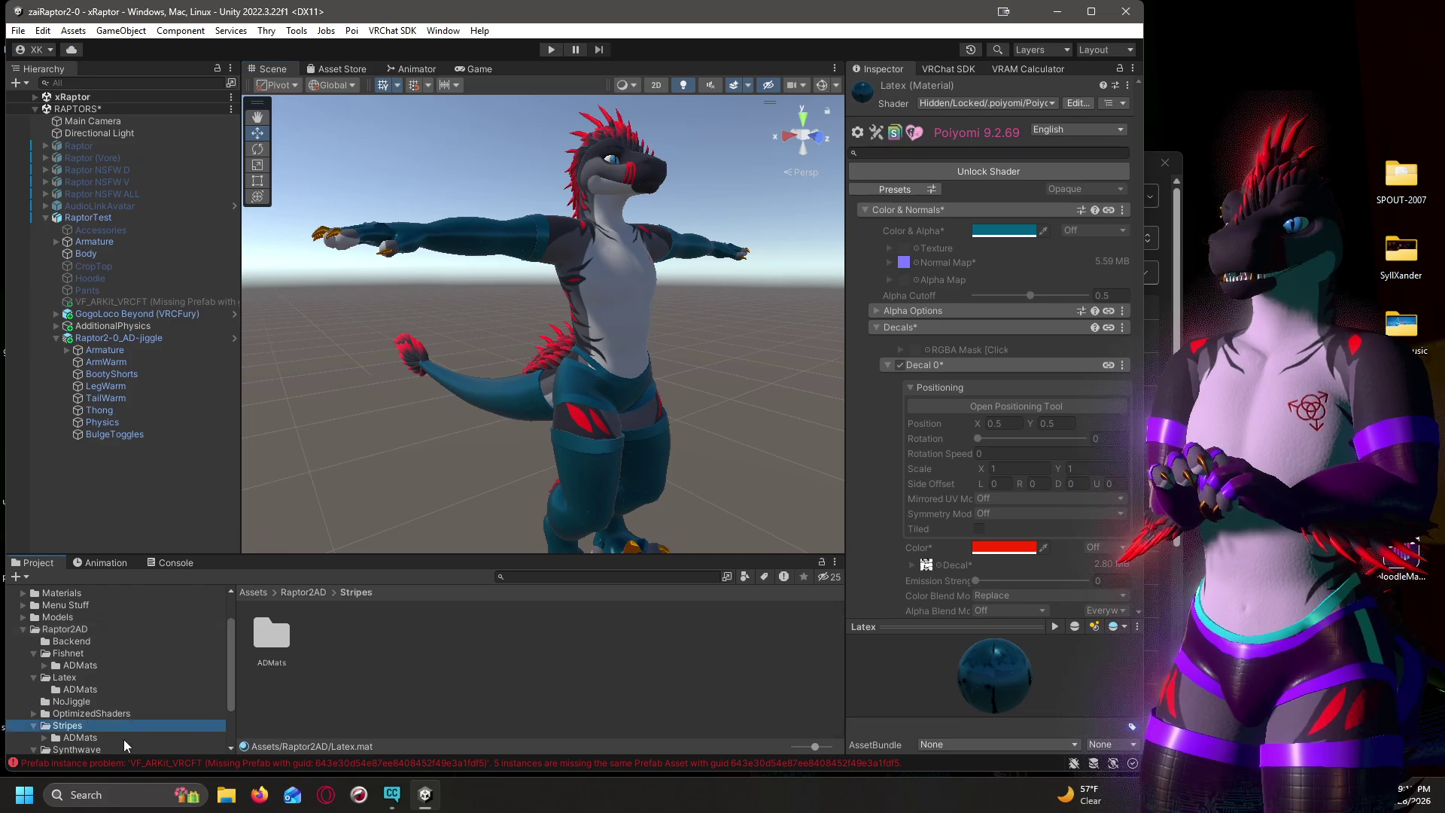
pyautogui.click(79, 737)
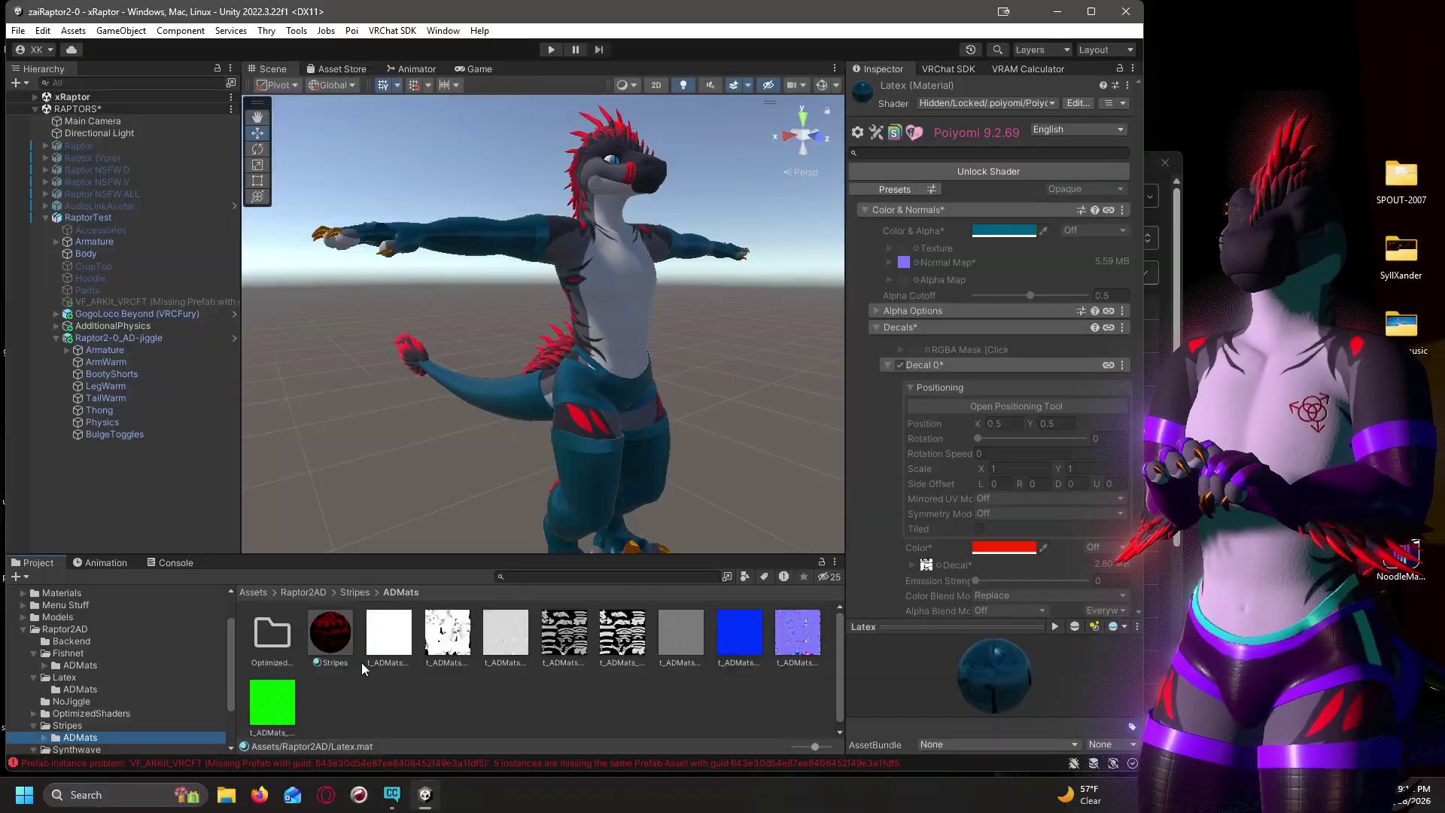
pyautogui.moveTo(329, 637); pyautogui.dragTo(569, 440)
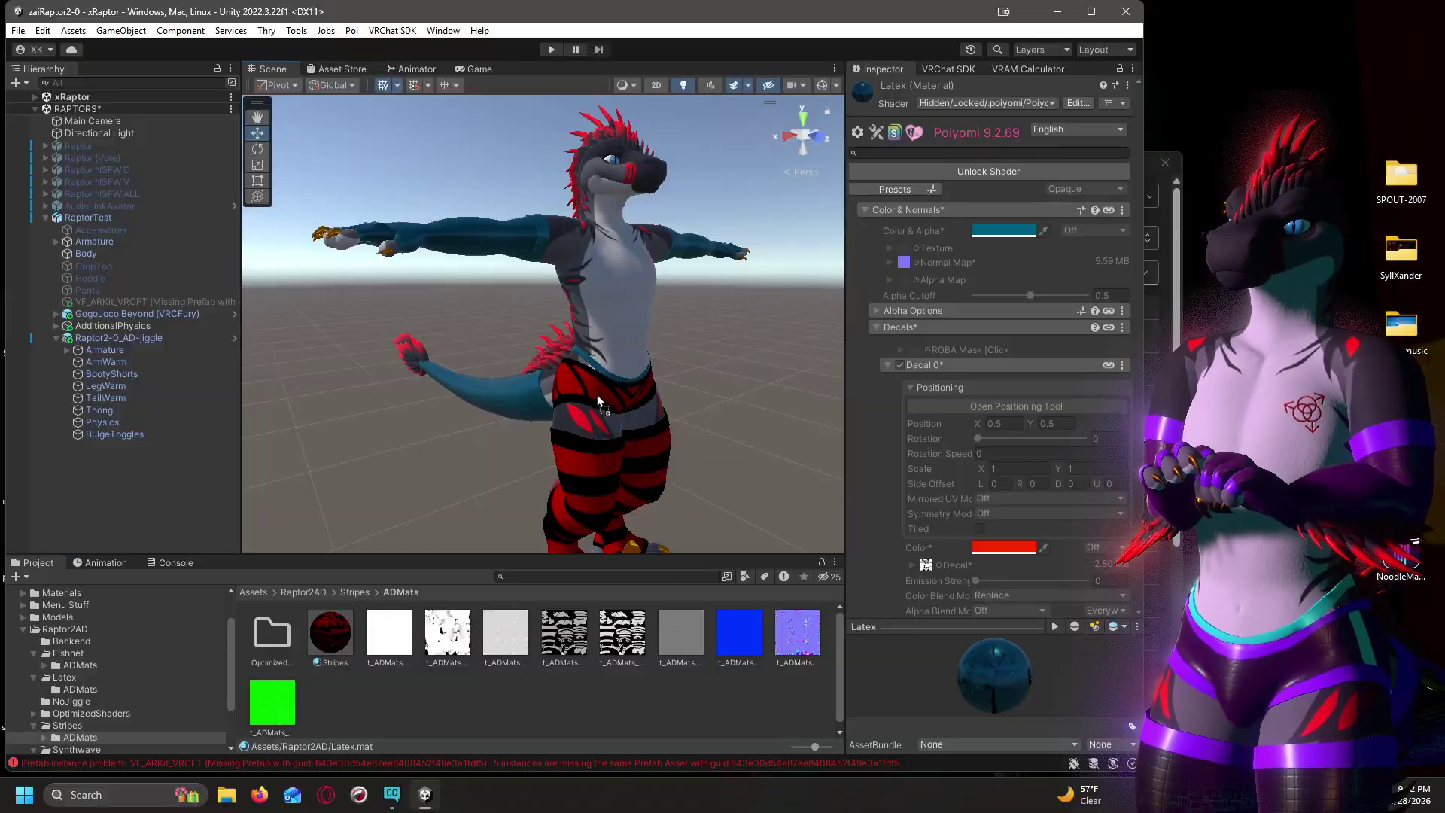
pyautogui.moveTo(322, 634); pyautogui.dragTo(593, 377)
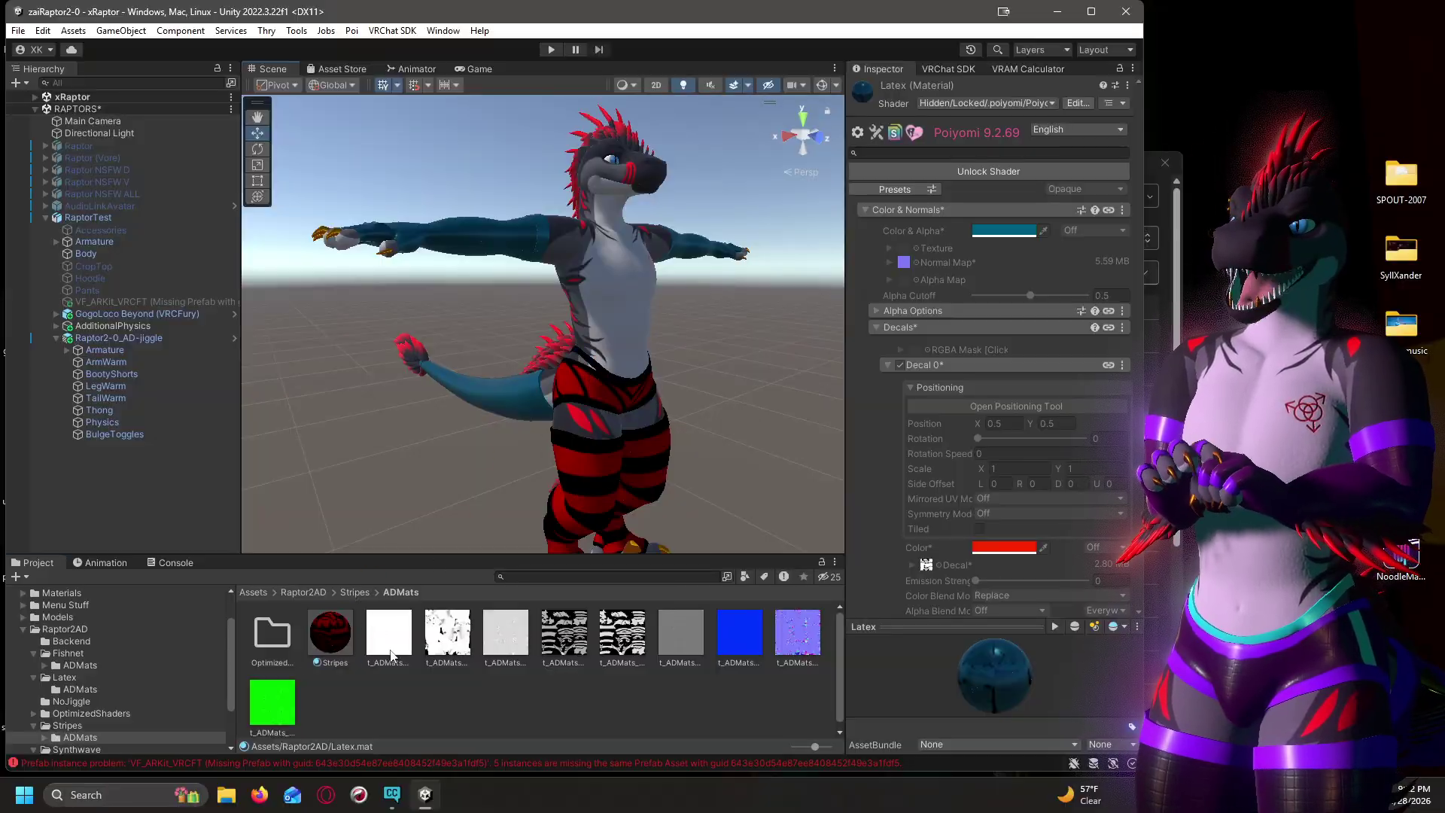
pyautogui.moveTo(335, 639); pyautogui.dragTo(497, 414)
pyautogui.moveTo(322, 647); pyautogui.dragTo(503, 235)
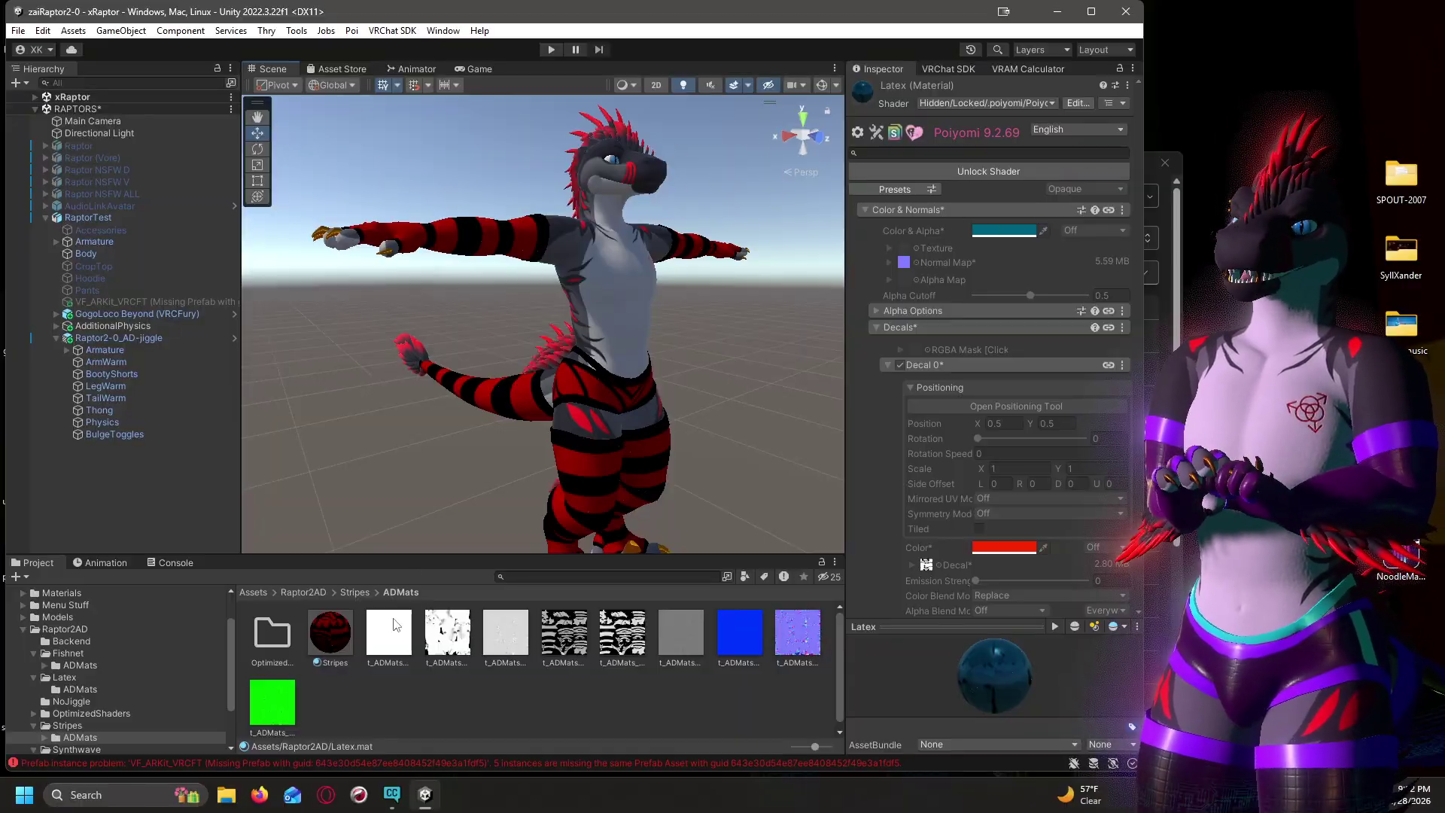
# Change the Stripes material's main color to dark green and inspect the striped clothing up close.
pyautogui.click(336, 641)
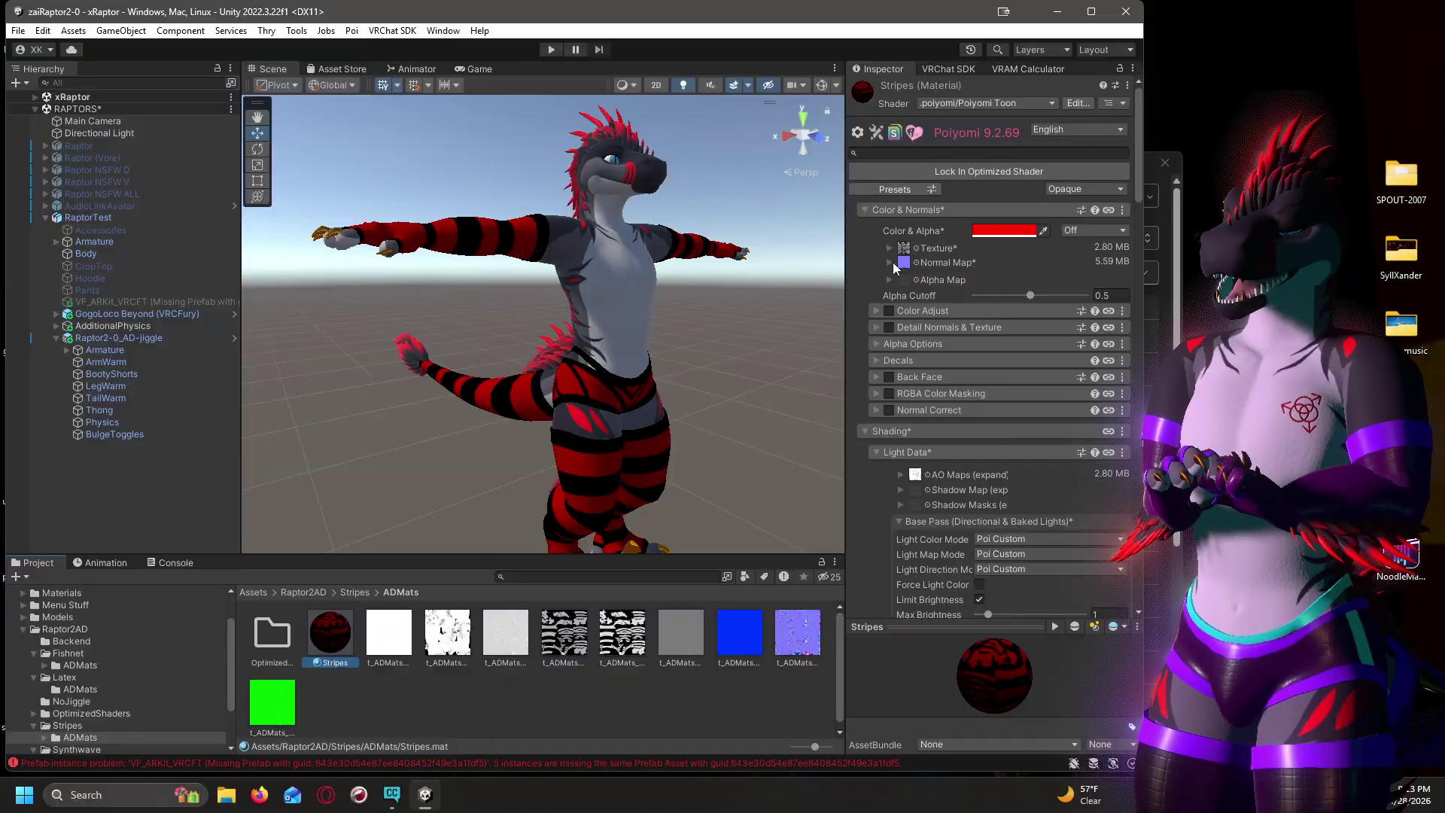
pyautogui.click(1000, 233)
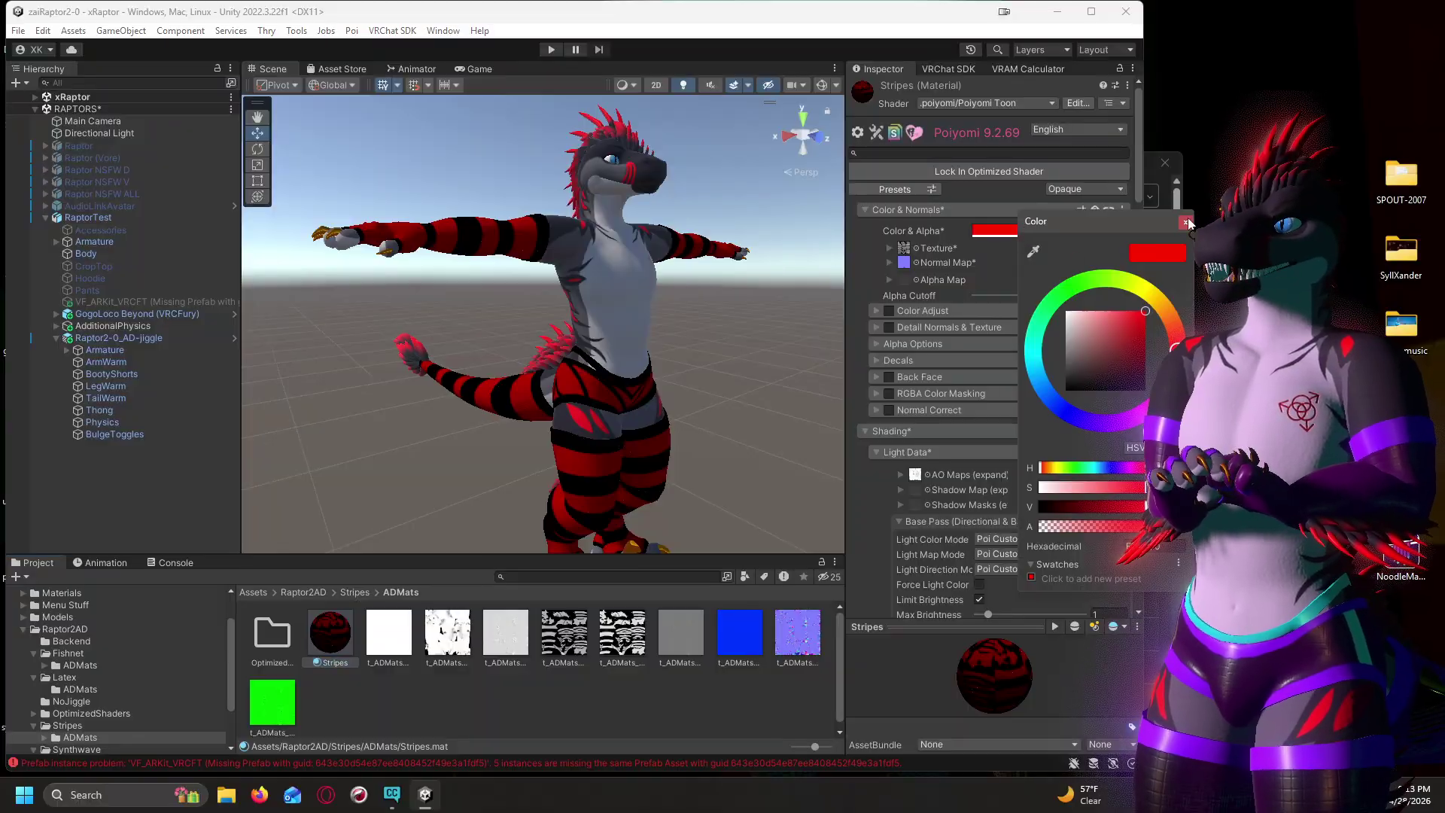
pyautogui.moveTo(1178, 340); pyautogui.dragTo(1064, 290)
pyautogui.moveTo(1141, 320); pyautogui.dragTo(1159, 359)
pyautogui.click(1186, 223)
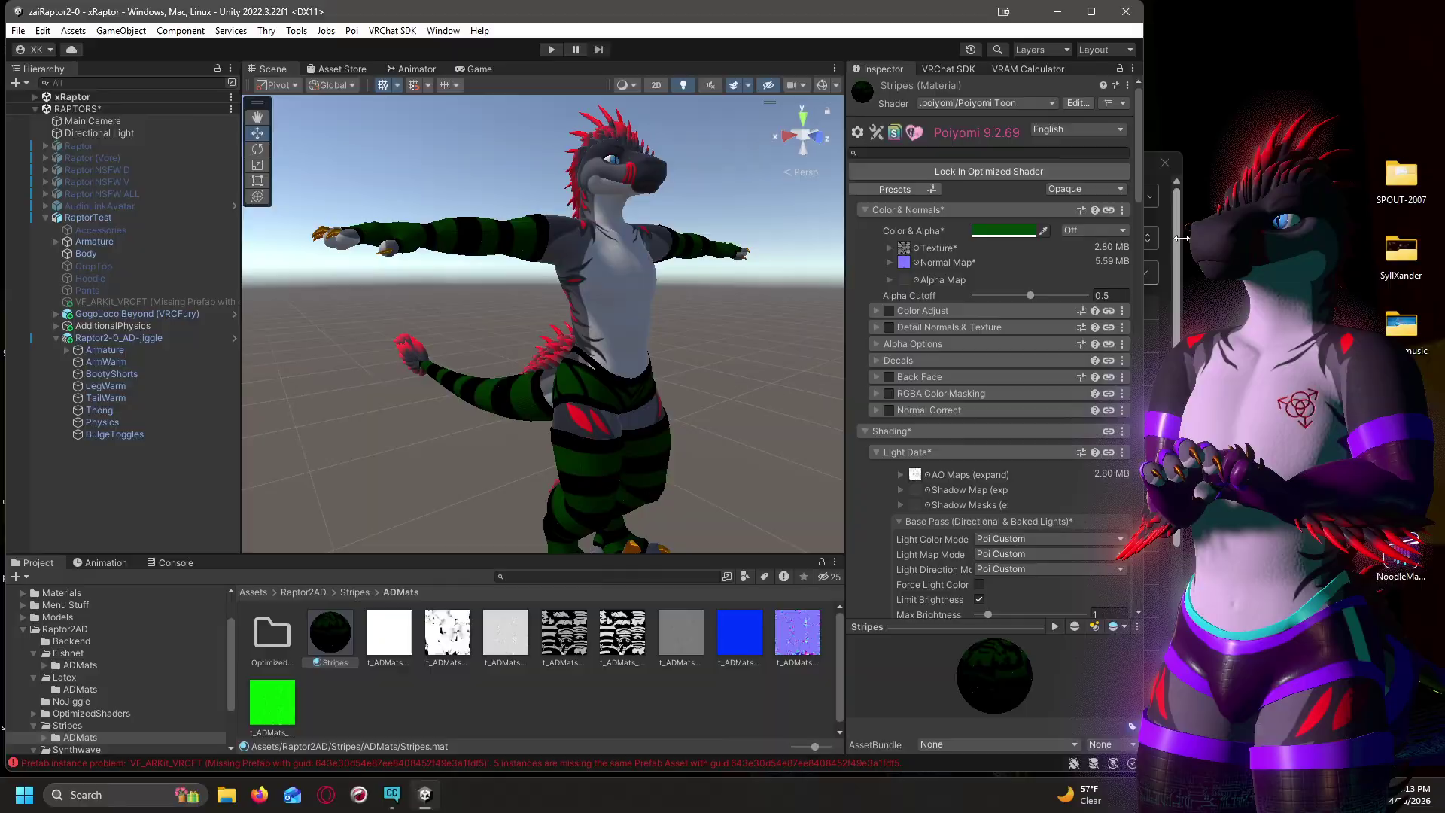
pyautogui.scroll(8, 634, 357)
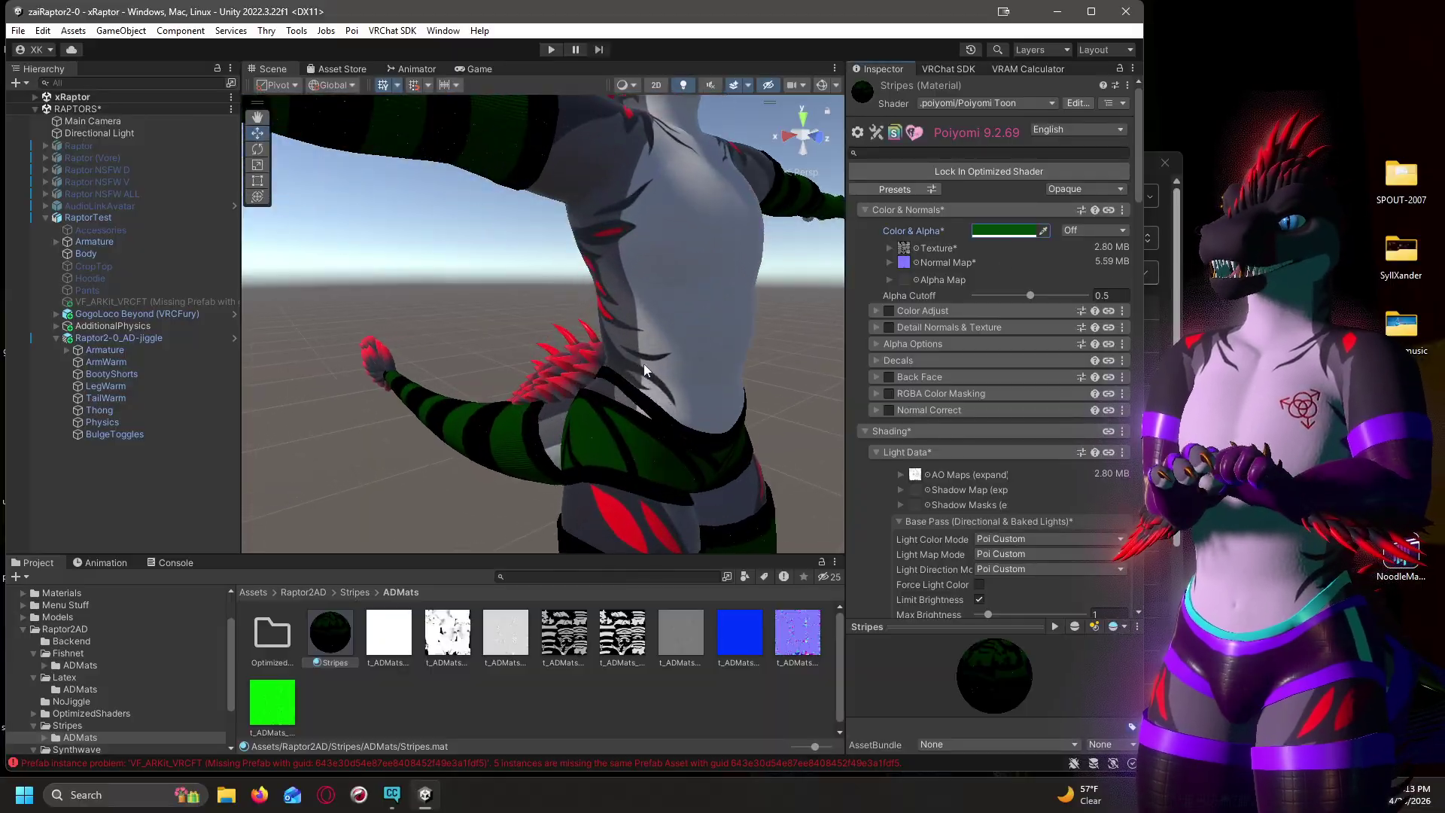
pyautogui.keyDown('alt'); pyautogui.moveTo(643, 364); pyautogui.dragTo(702, 432); pyautogui.keyUp('alt')
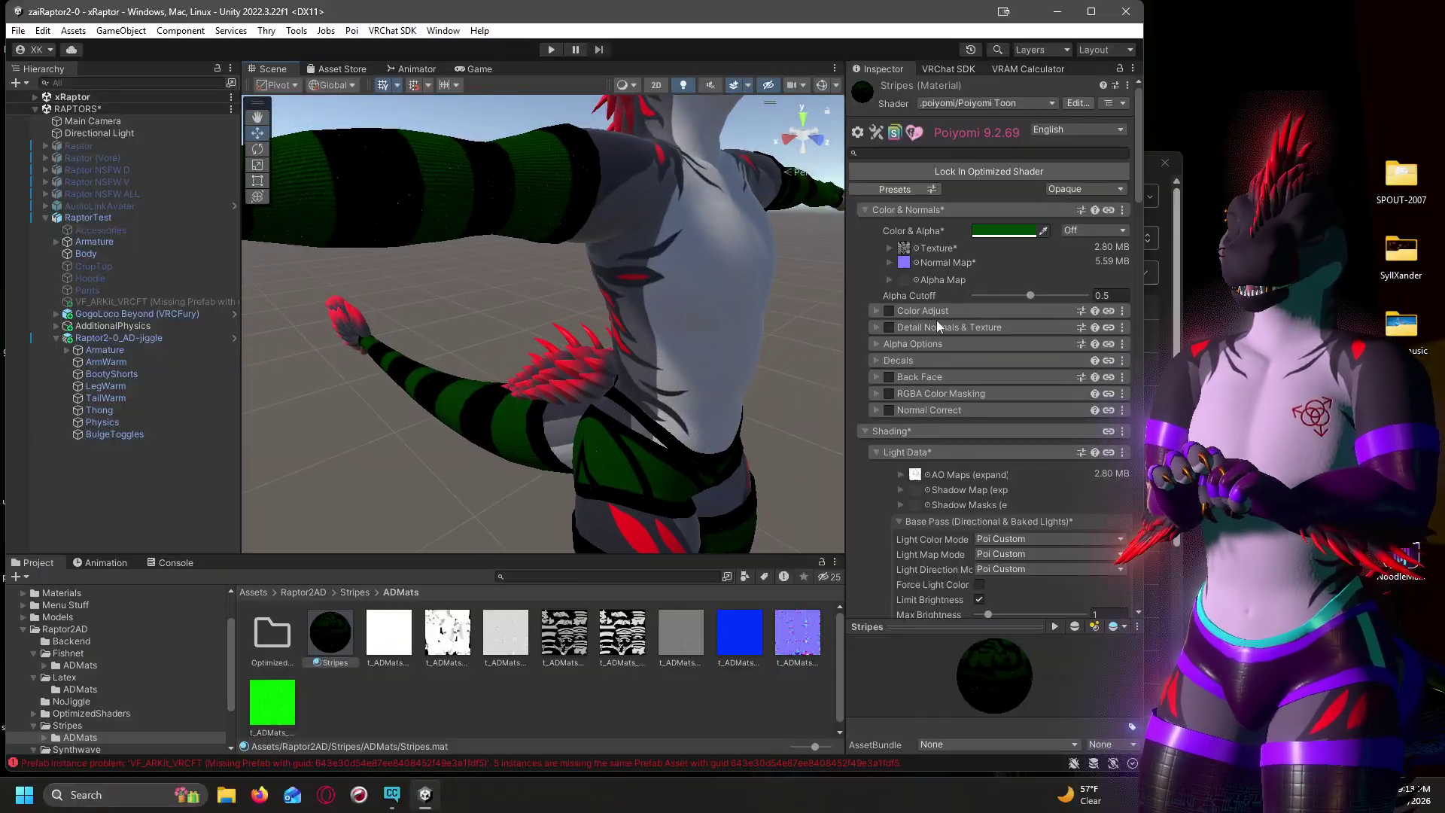
# Try Emission 0 strengths of 18.5 and 0 on the Stripes material, and settle on 4.8.
pyautogui.scroll(-15, 944, 327)
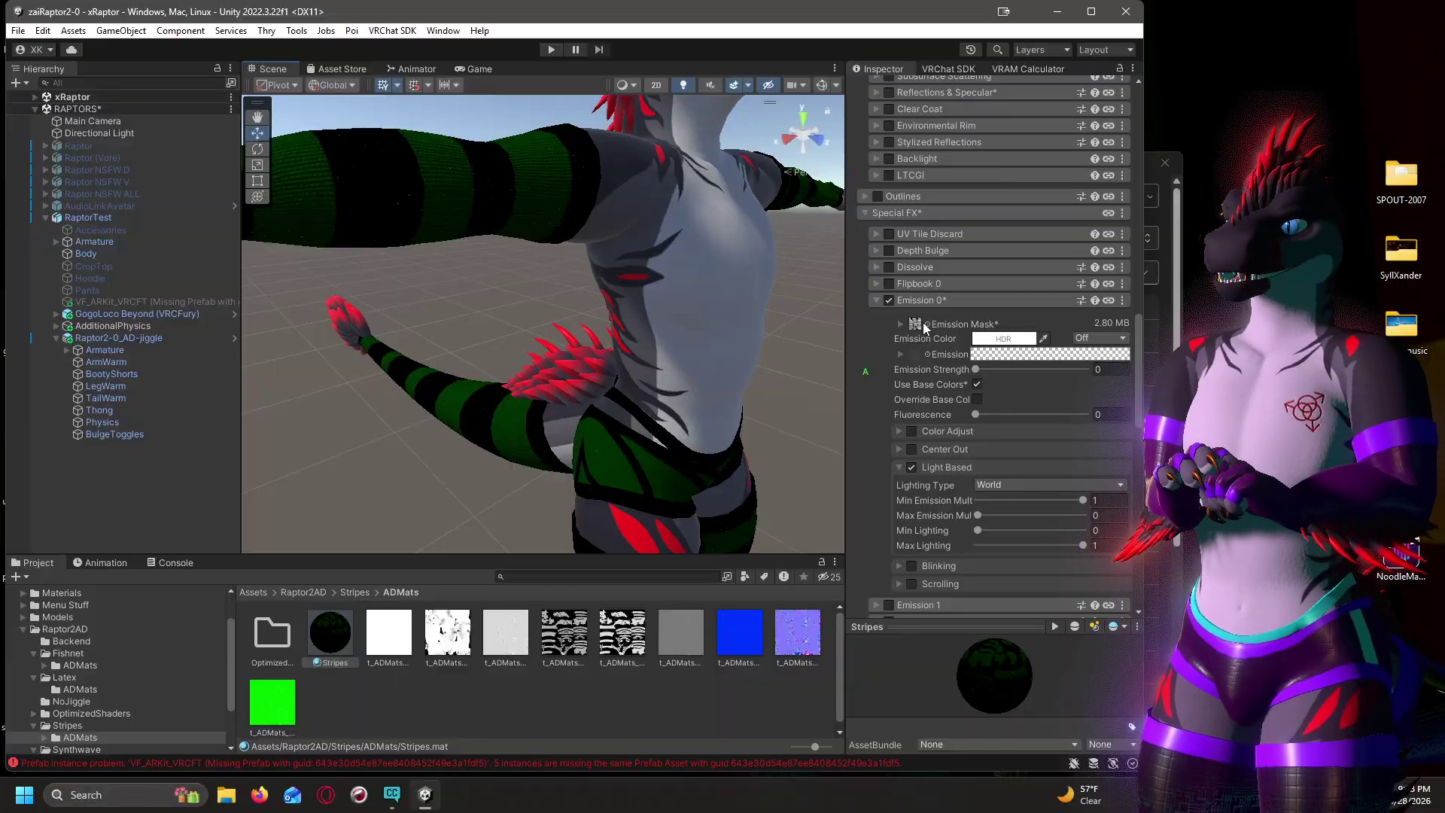
pyautogui.moveTo(977, 368); pyautogui.dragTo(1077, 377)
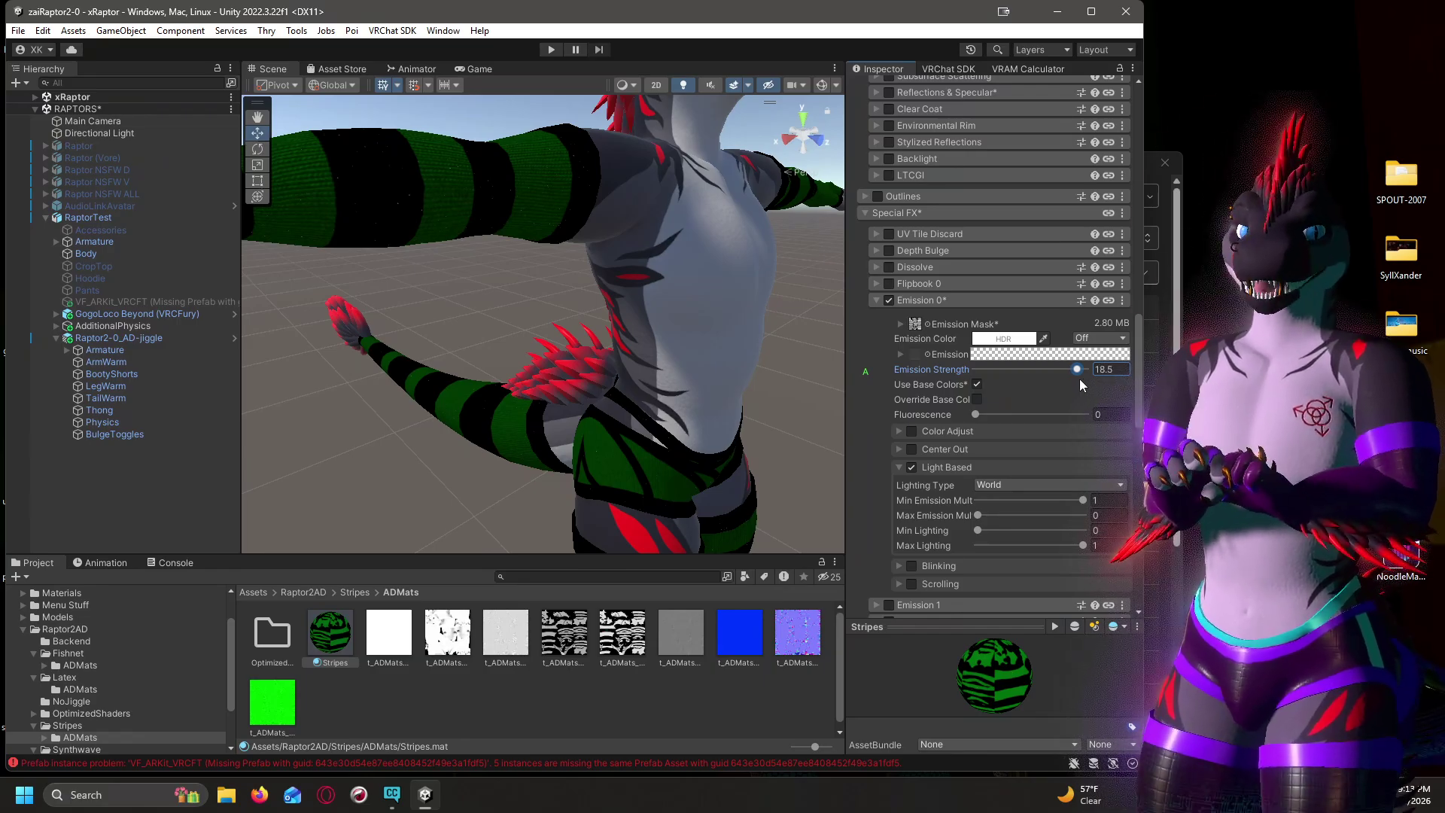
pyautogui.moveTo(1079, 378); pyautogui.dragTo(885, 353)
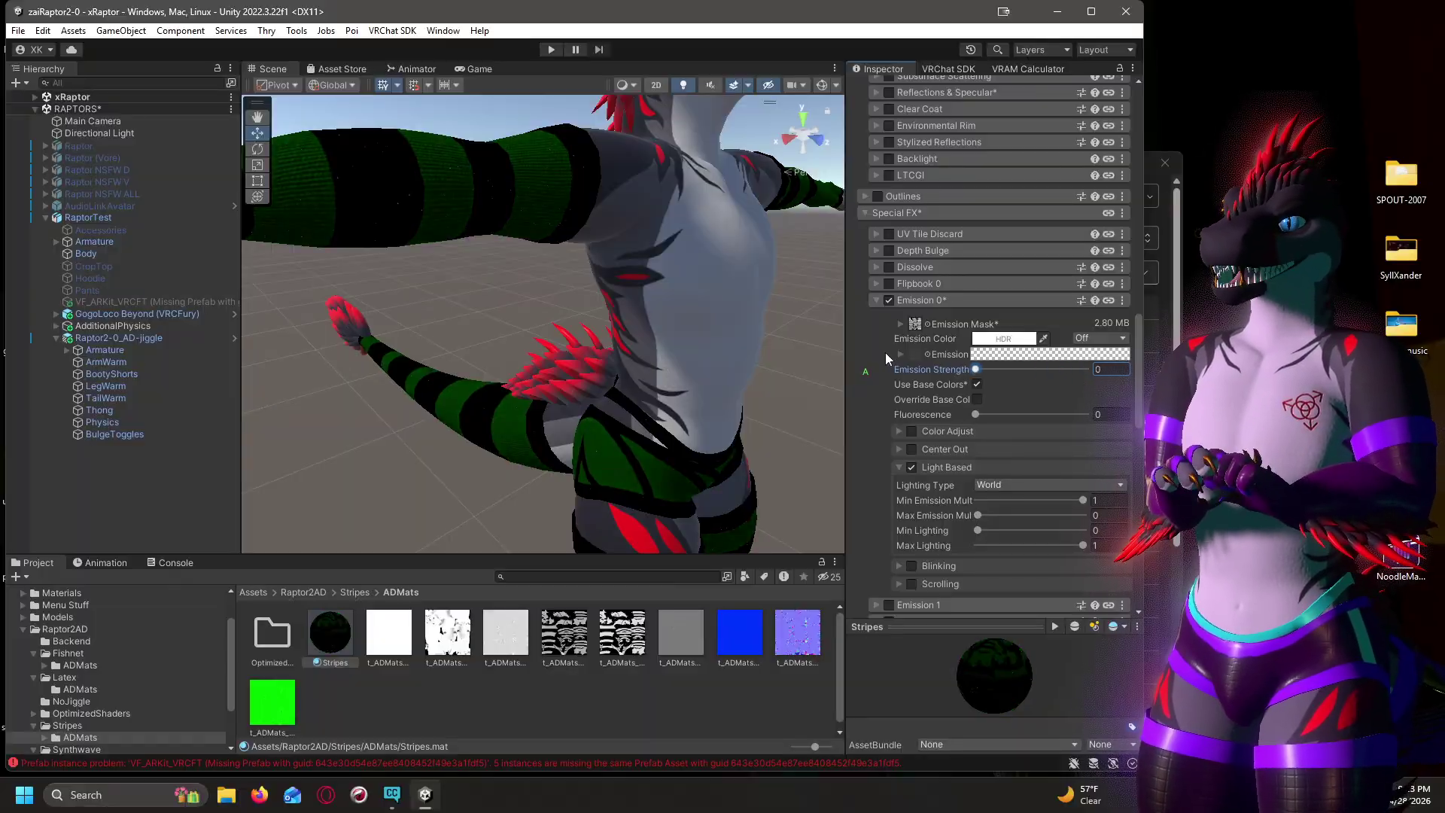
pyautogui.click(999, 368)
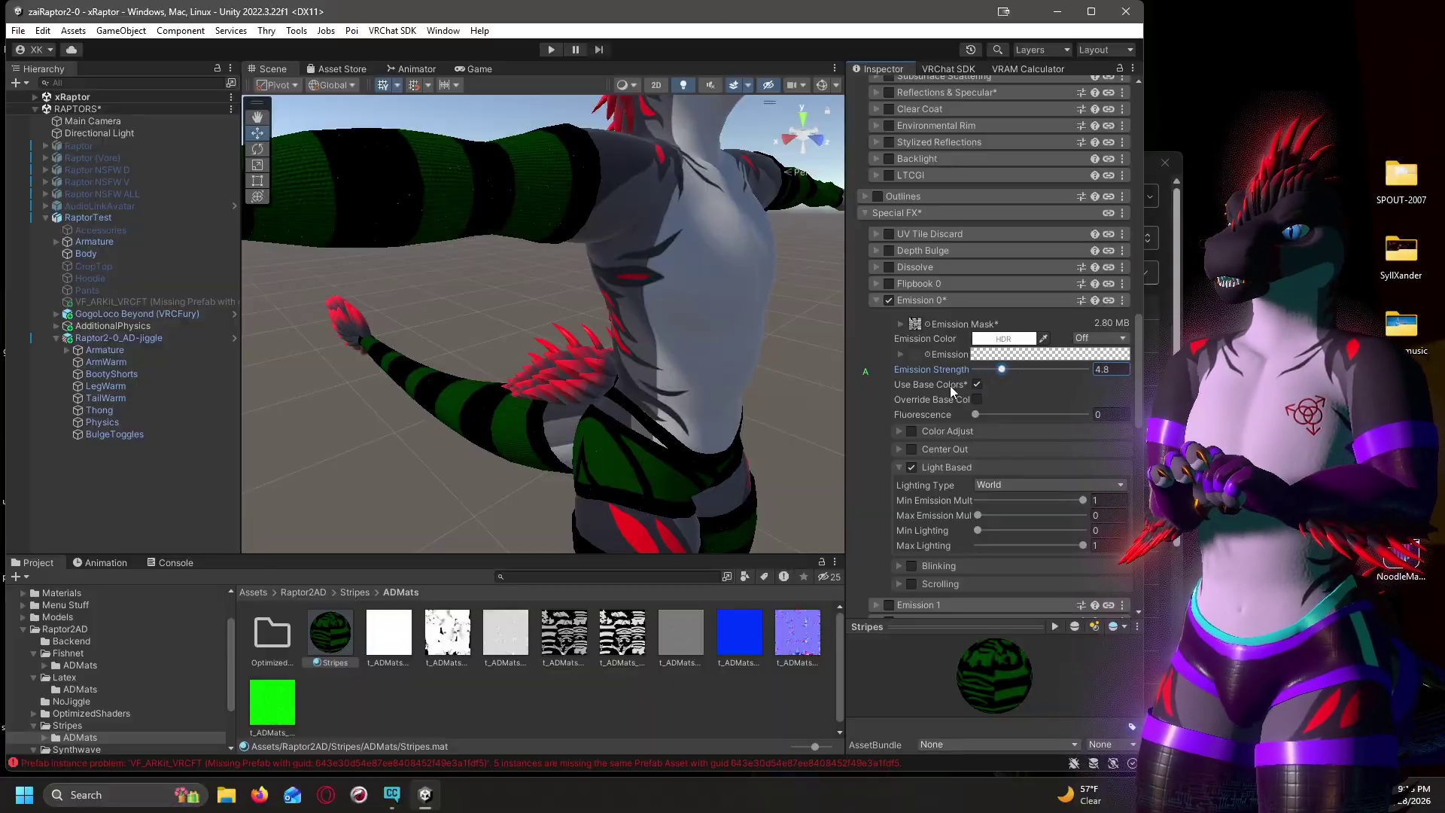
# Try a dark red Emission Color with Use Base Colors off on the Stripes material, and restore both settings.
pyautogui.click(976, 385)
pyautogui.click(1003, 339)
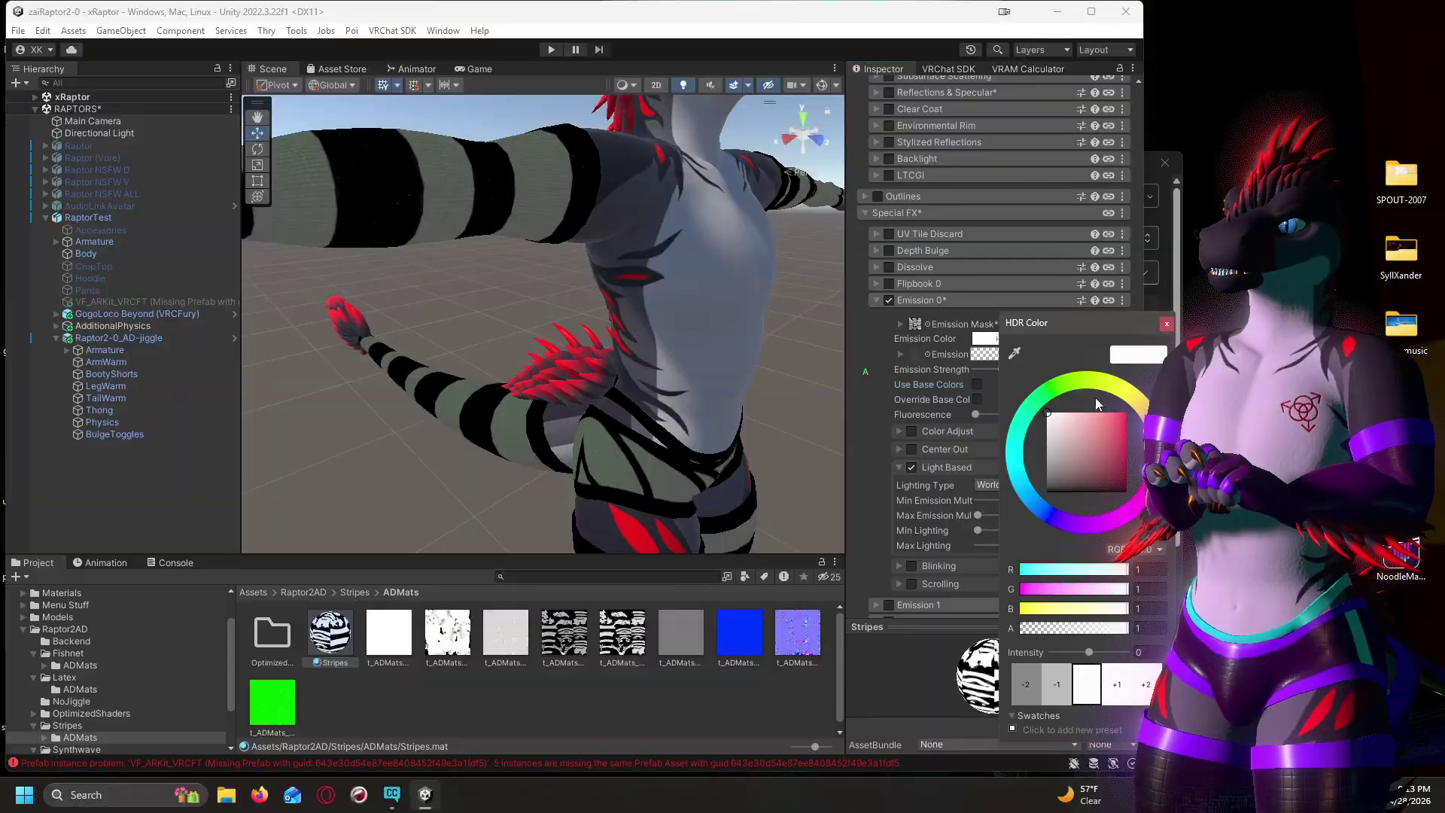
pyautogui.click(1129, 441)
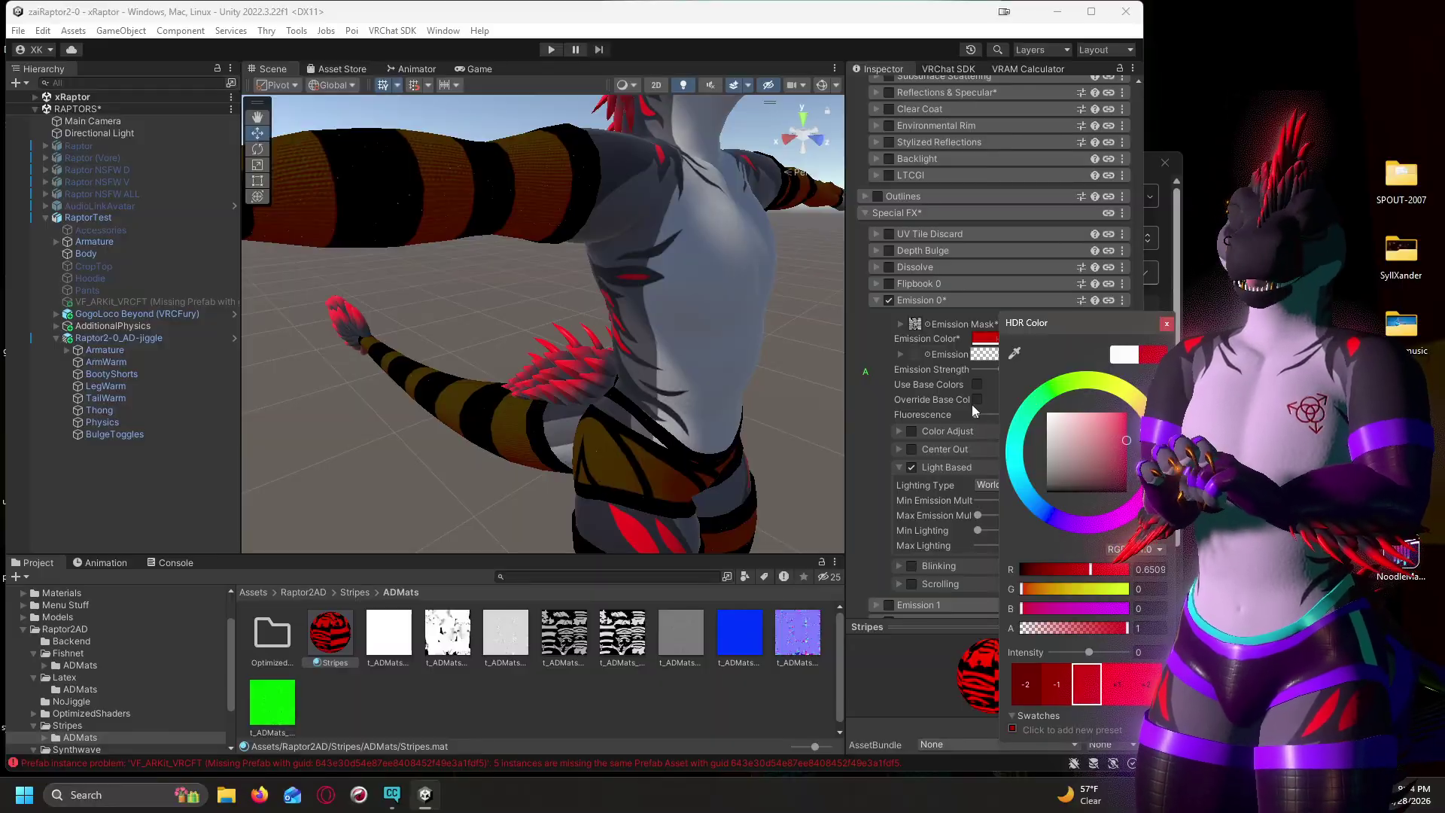
pyautogui.click(1167, 326)
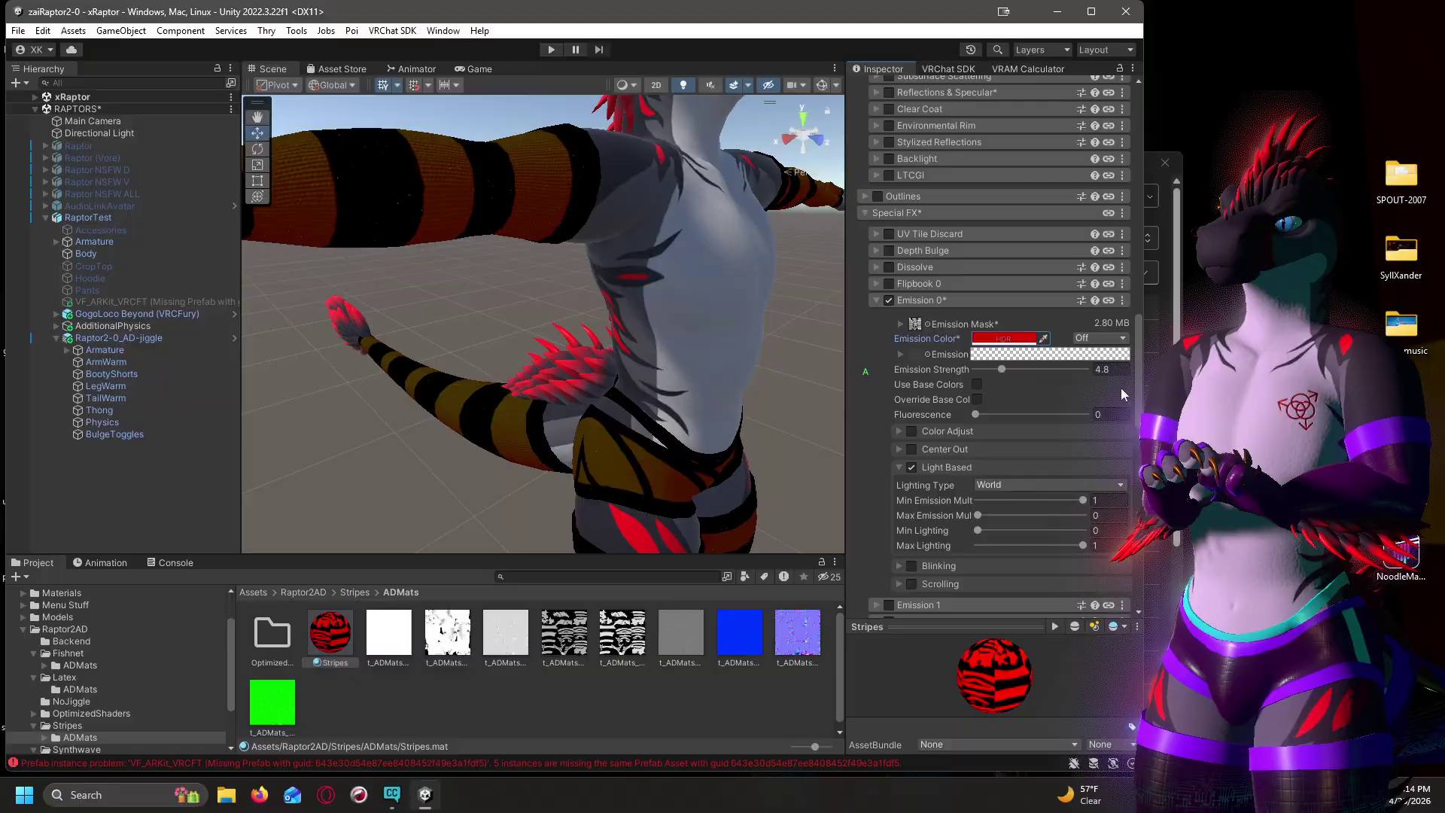
pyautogui.click(977, 384)
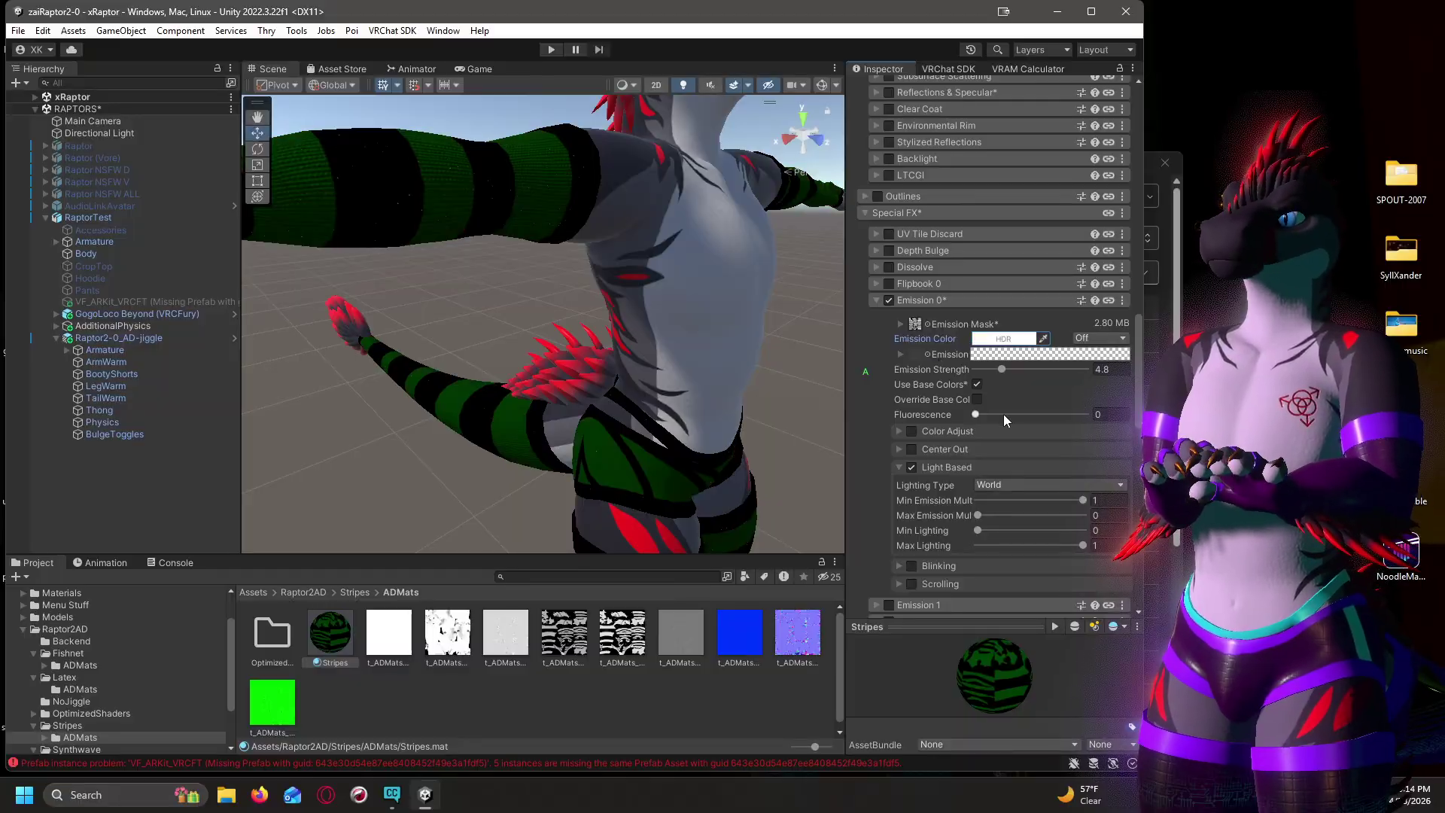
# Undo the Stripes material's last Emission 0 strength change and lock in its optimized shader.
pyautogui.hotkey('ctrl', 'z')
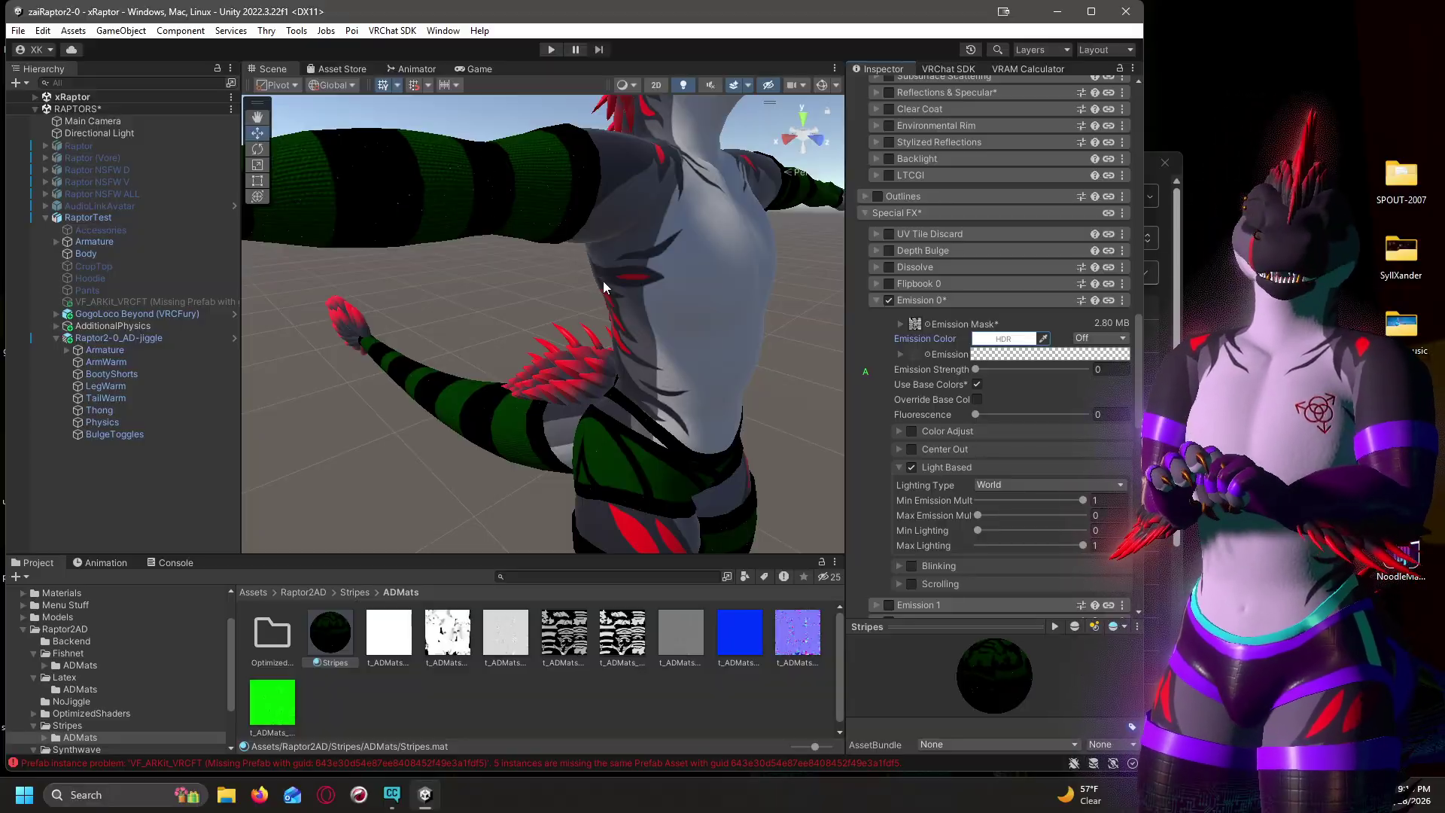
pyautogui.scroll(-5, 926, 384)
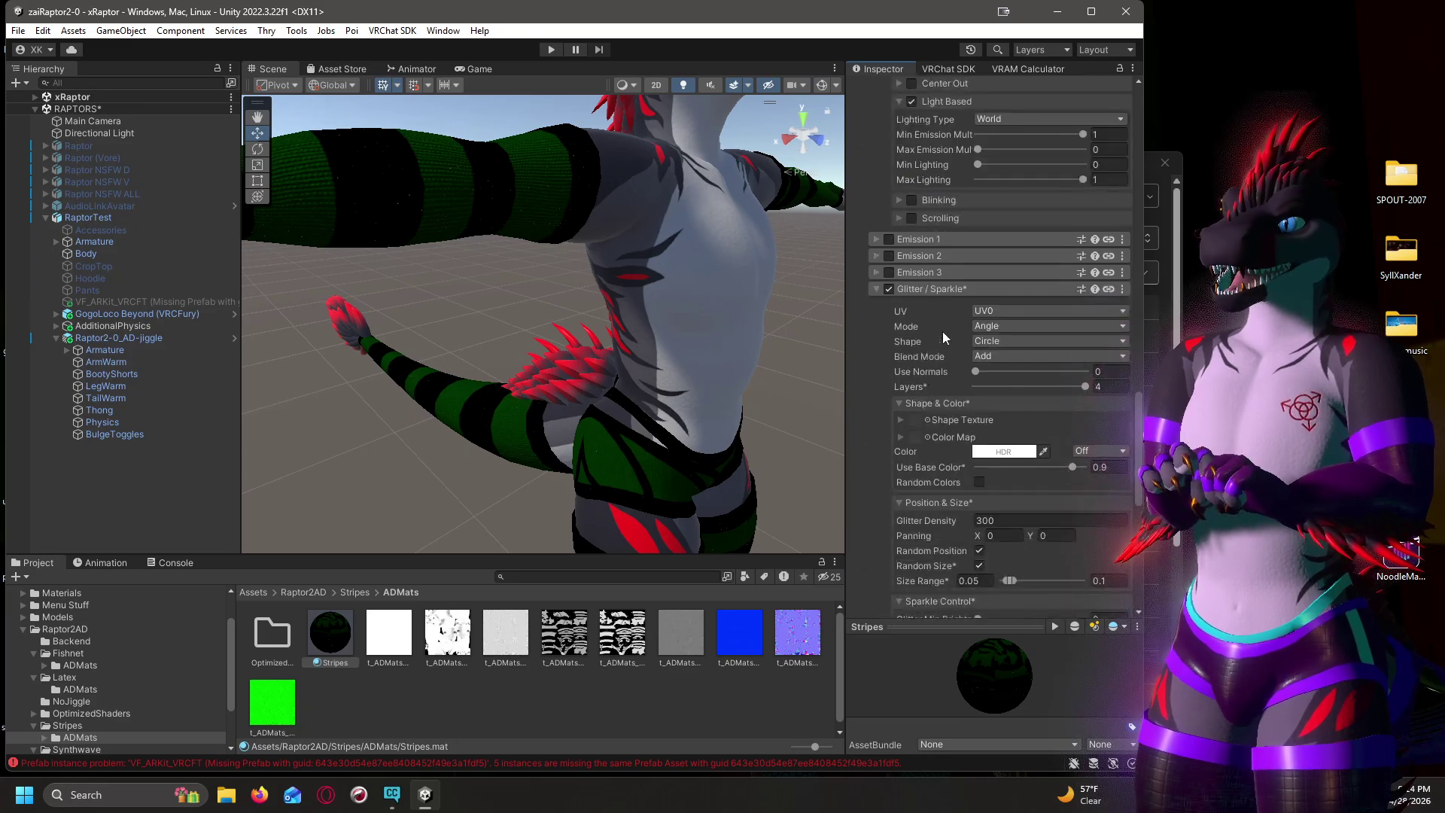
pyautogui.scroll(10, 995, 358)
pyautogui.scroll(8, 993, 364)
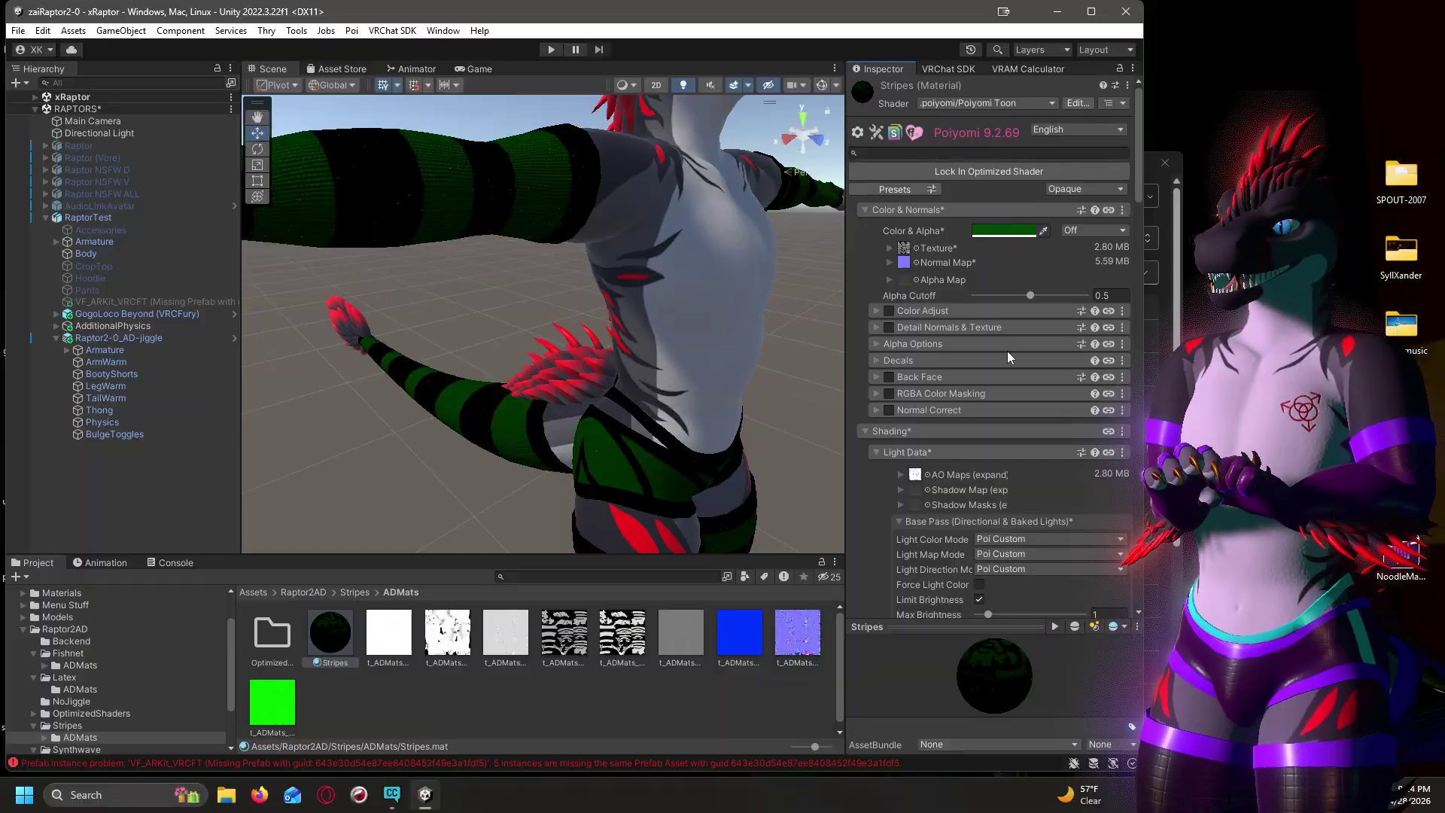
pyautogui.click(980, 172)
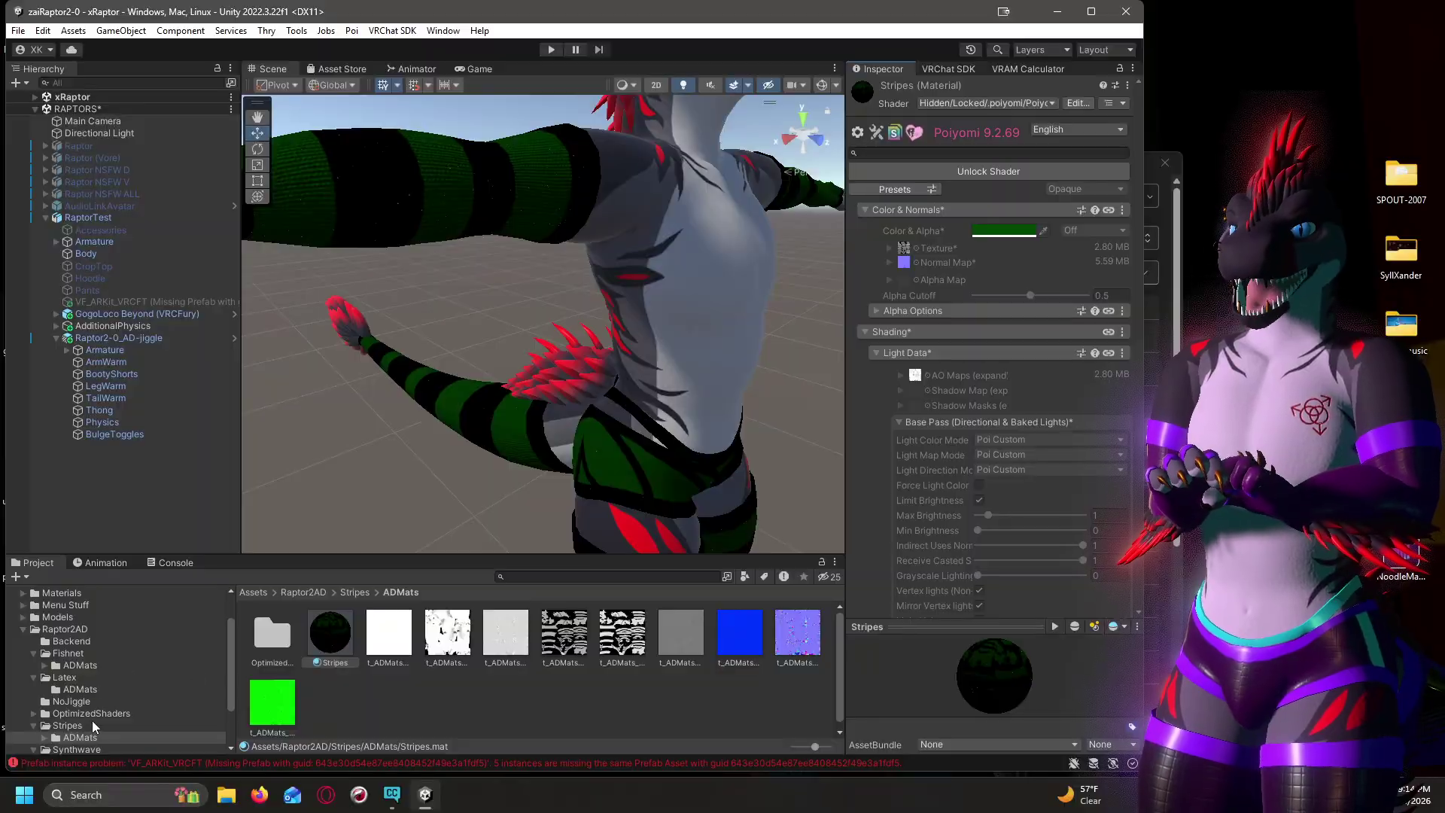
# Apply the Fishnet material from the Fishnet ADMats folder to the arm warmers, tail warmer, shorts, thong and leg warmers, and inspect the mesh up close.
pyautogui.click(76, 653)
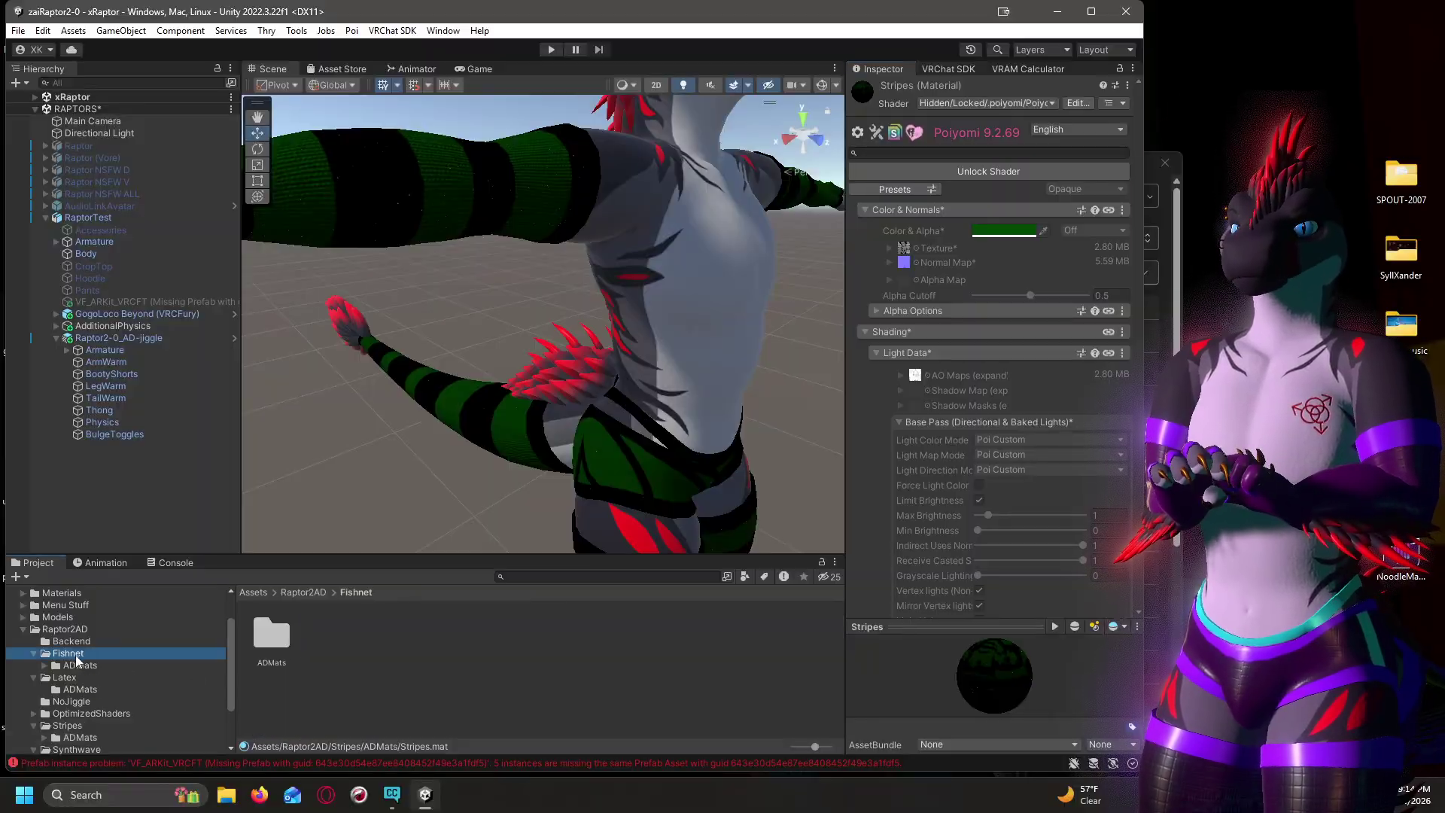
pyautogui.click(80, 665)
pyautogui.moveTo(328, 642); pyautogui.dragTo(496, 417)
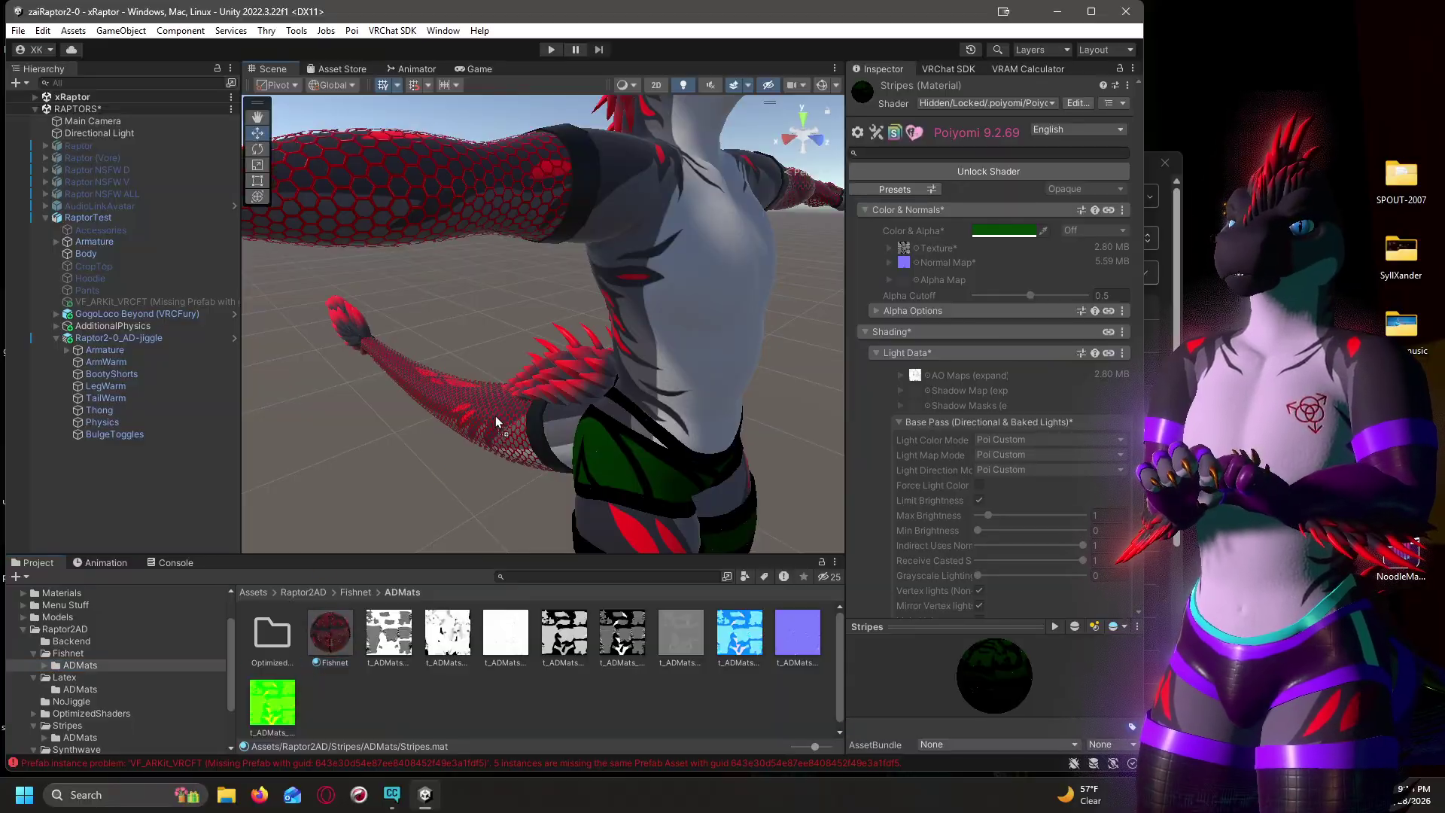
pyautogui.moveTo(331, 634); pyautogui.dragTo(594, 468)
pyautogui.moveTo(350, 632); pyautogui.dragTo(676, 548)
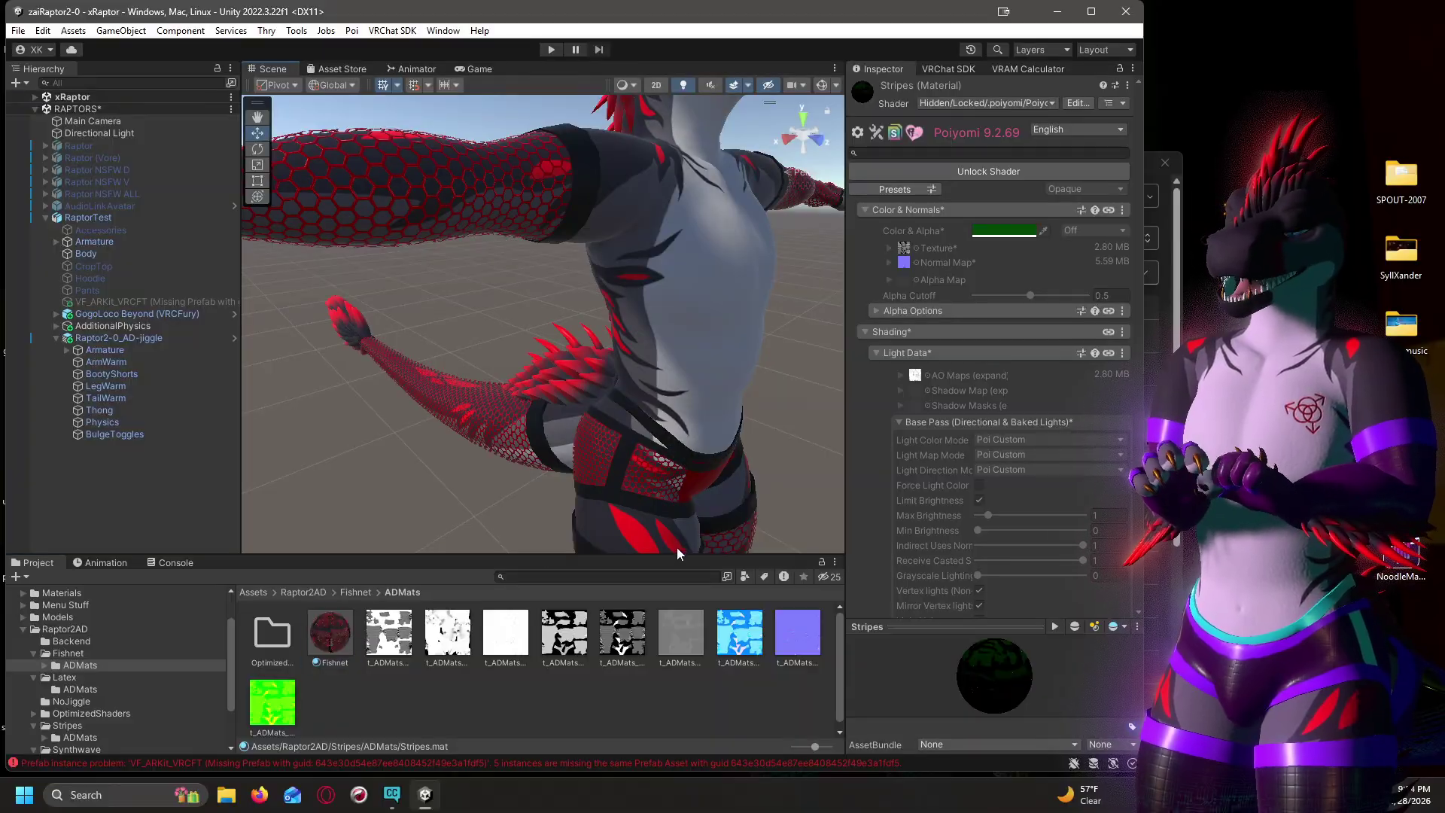
pyautogui.scroll(-5, 661, 505)
pyautogui.keyDown('alt'); pyautogui.moveTo(636, 505); pyautogui.dragTo(569, 508); pyautogui.keyUp('alt')
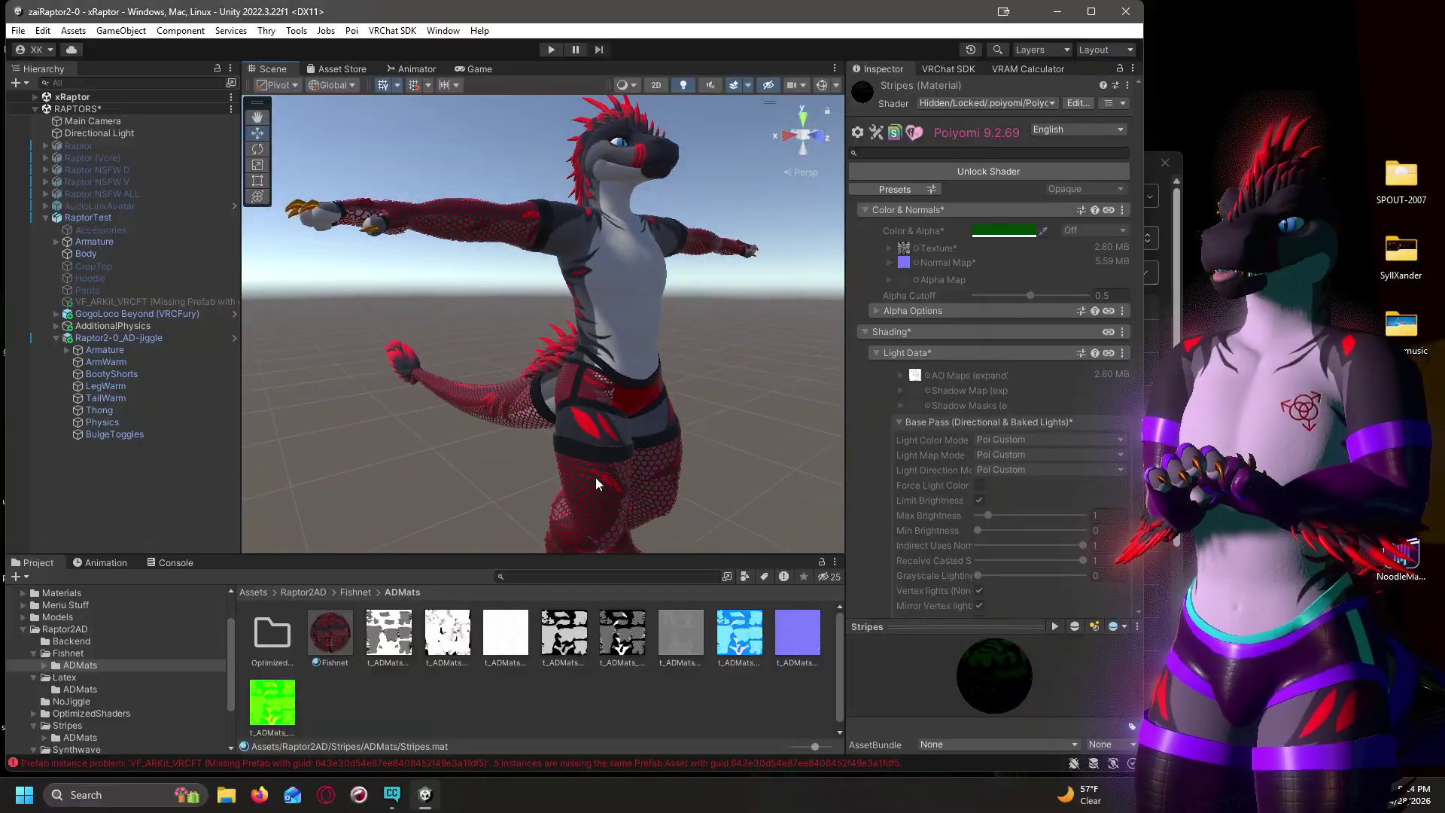
pyautogui.keyDown('alt'); pyautogui.moveTo(503, 337); pyautogui.dragTo(607, 359); pyautogui.keyUp('alt')
pyautogui.scroll(5, 585, 321)
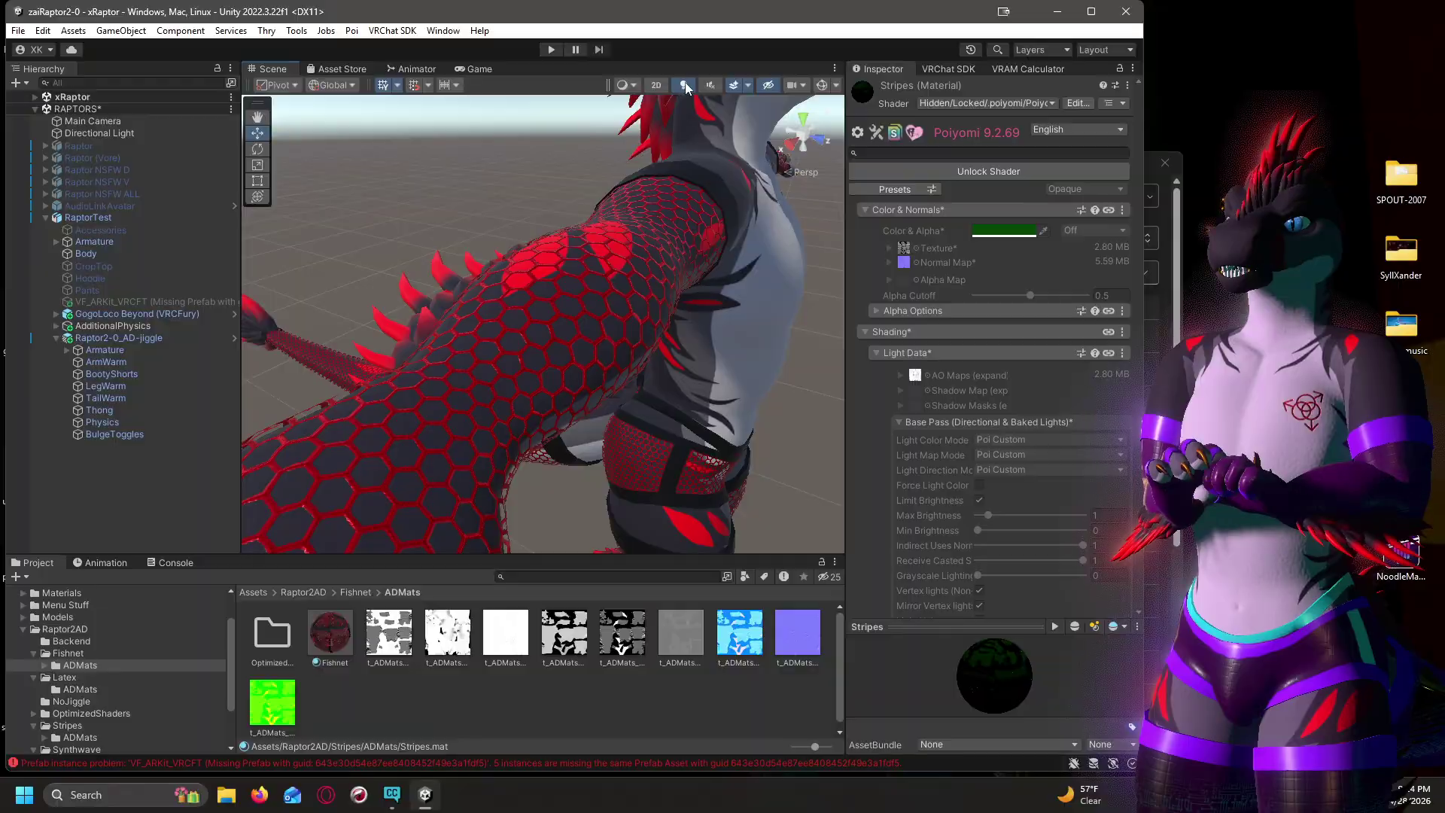
pyautogui.keyDown('alt'); pyautogui.moveTo(587, 290); pyautogui.dragTo(539, 331); pyautogui.keyUp('alt')
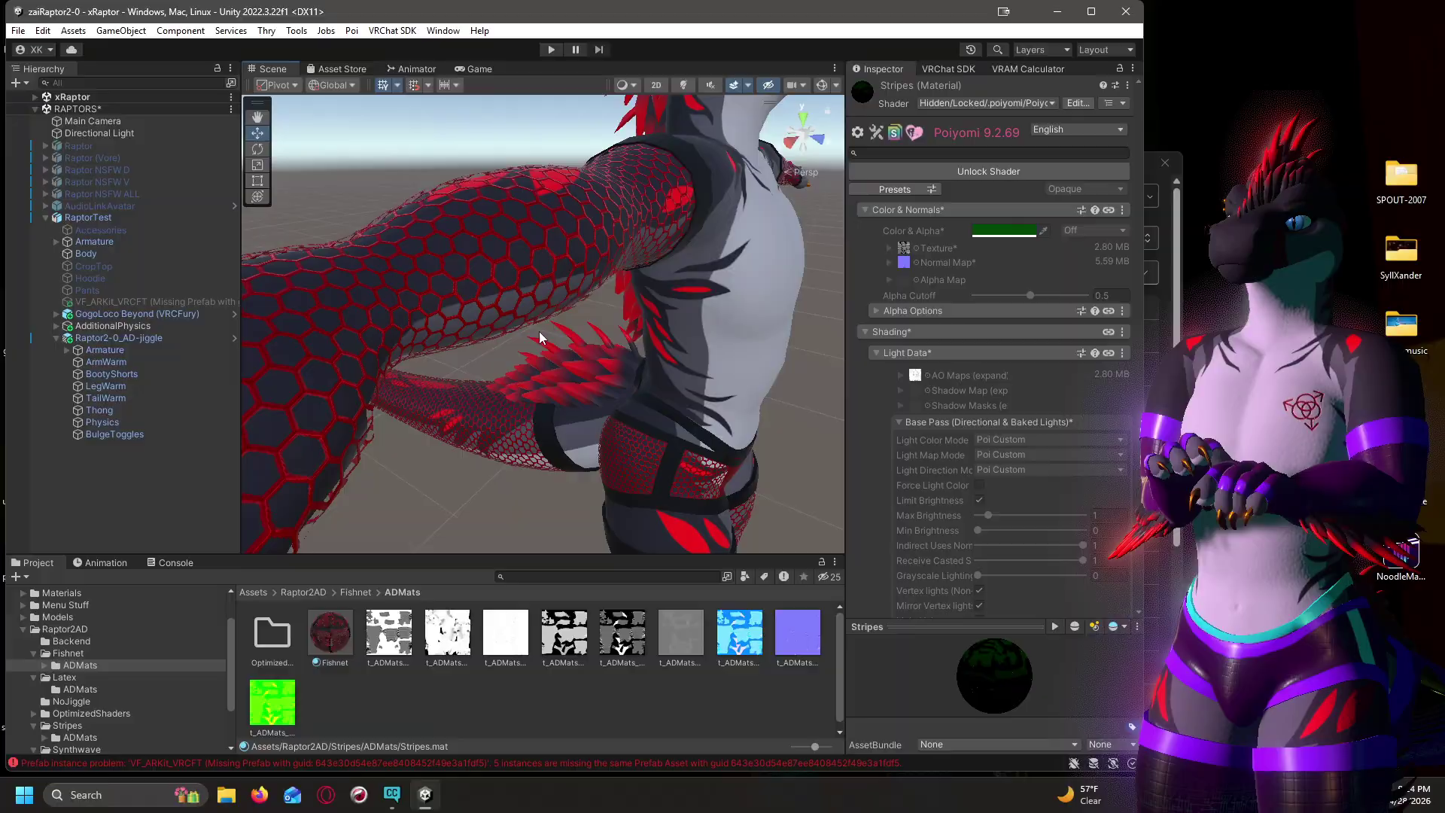
# Change the Fishnet material's main color to magenta and inspect the clothing from afar and up close.
pyautogui.click(319, 640)
pyautogui.keyDown('alt'); pyautogui.moveTo(619, 390); pyautogui.dragTo(841, 391); pyautogui.keyUp('alt')
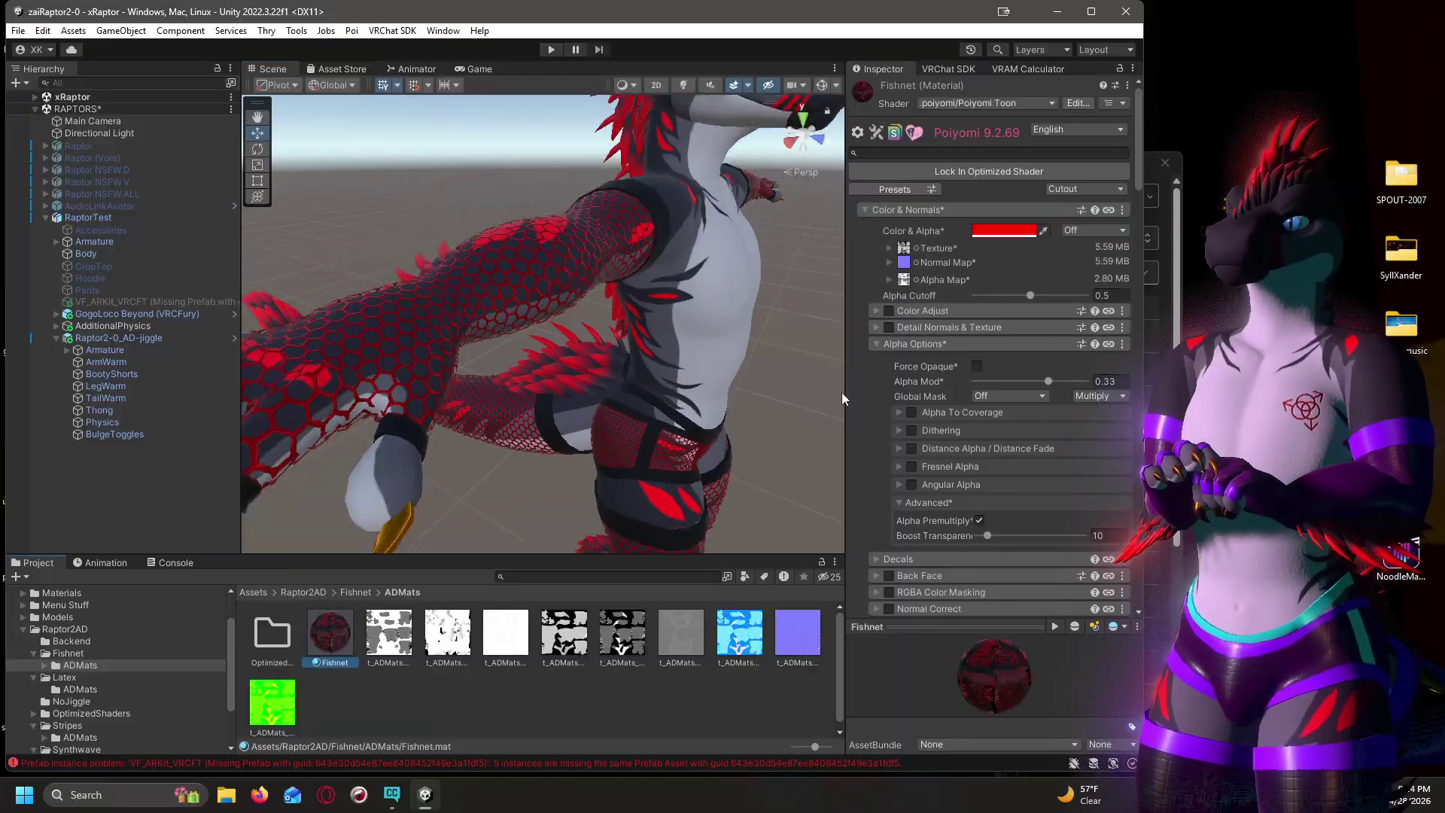
pyautogui.click(1018, 230)
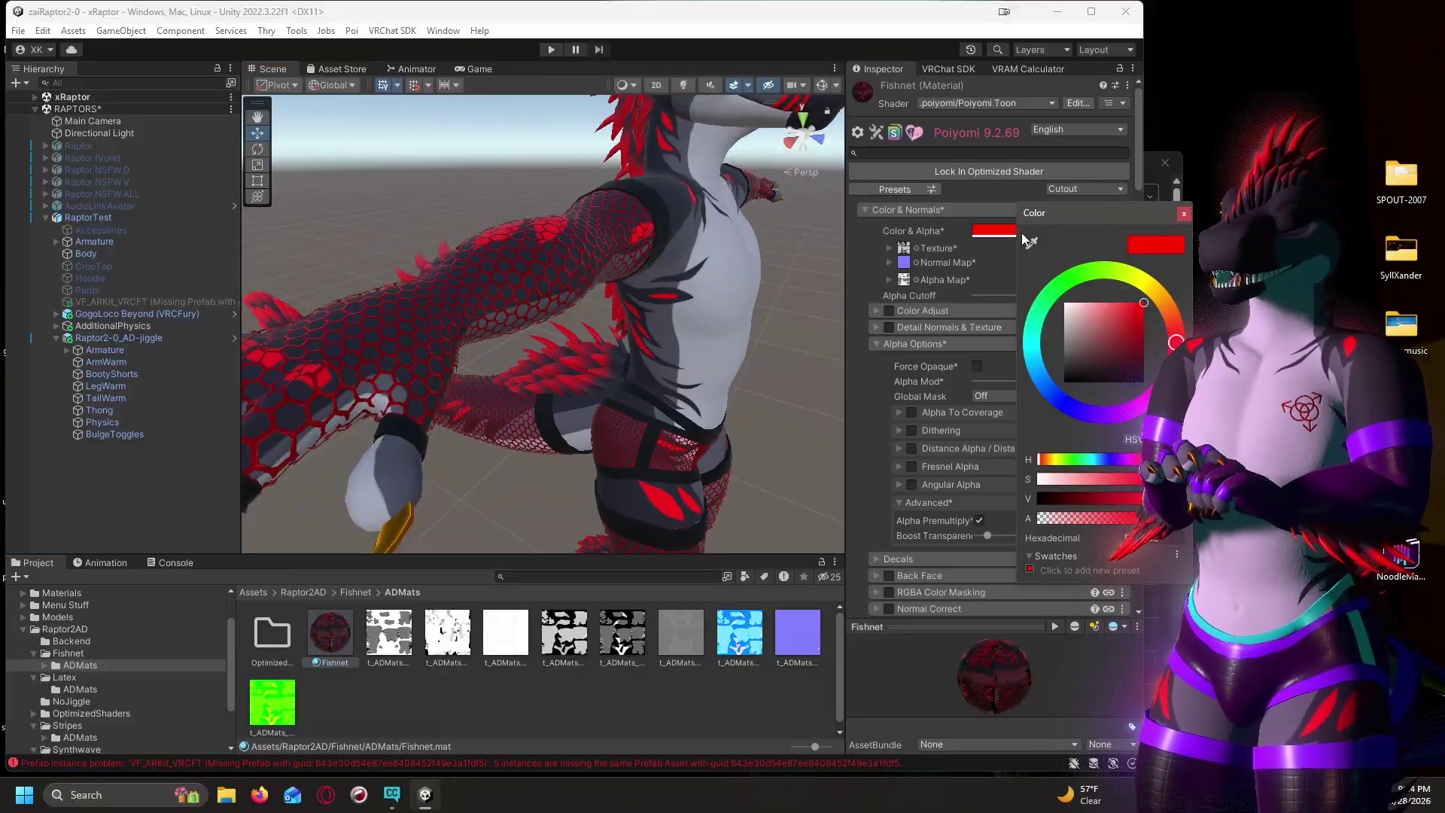
pyautogui.moveTo(1176, 343); pyautogui.dragTo(1139, 405)
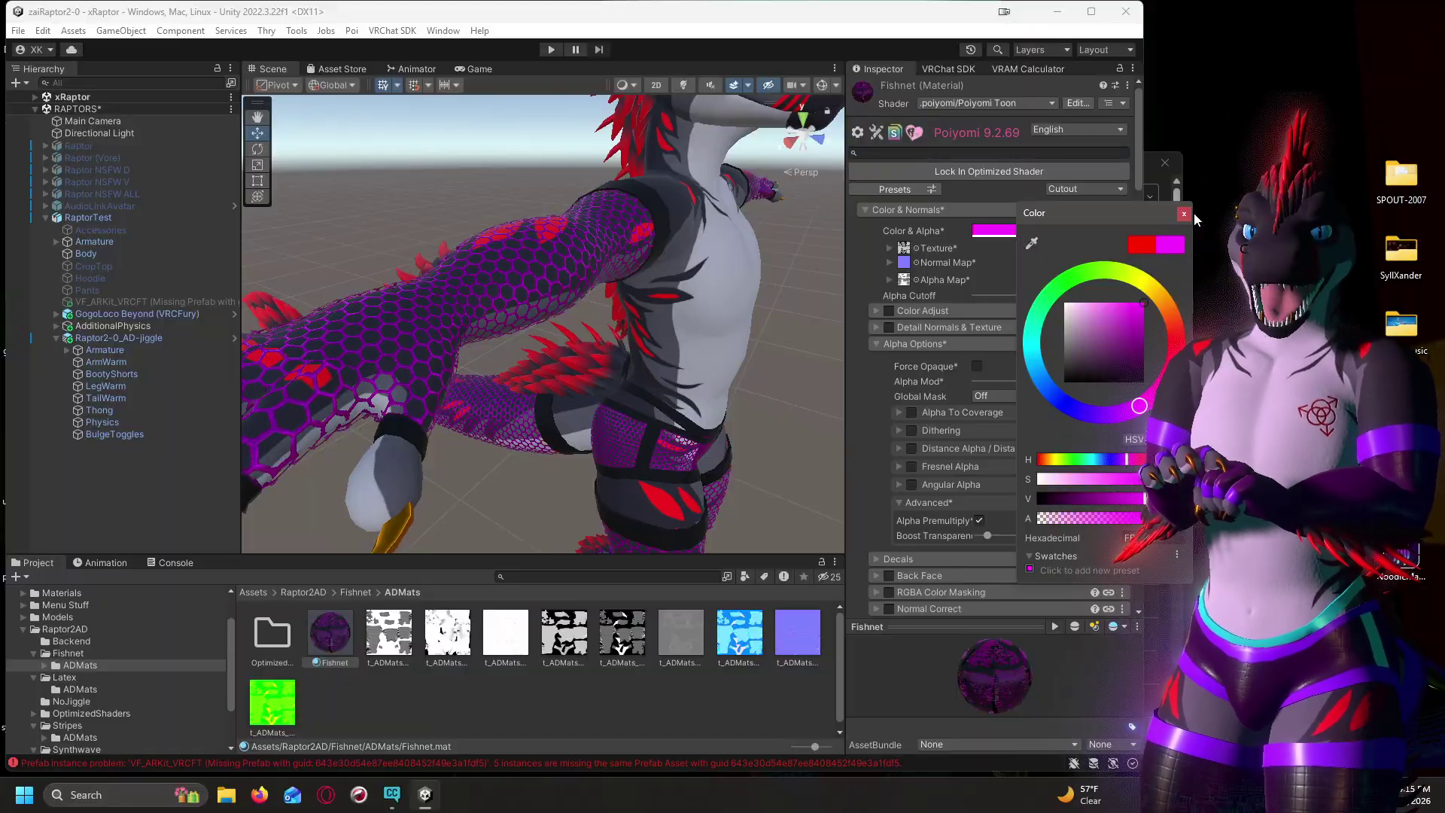
pyautogui.click(1184, 214)
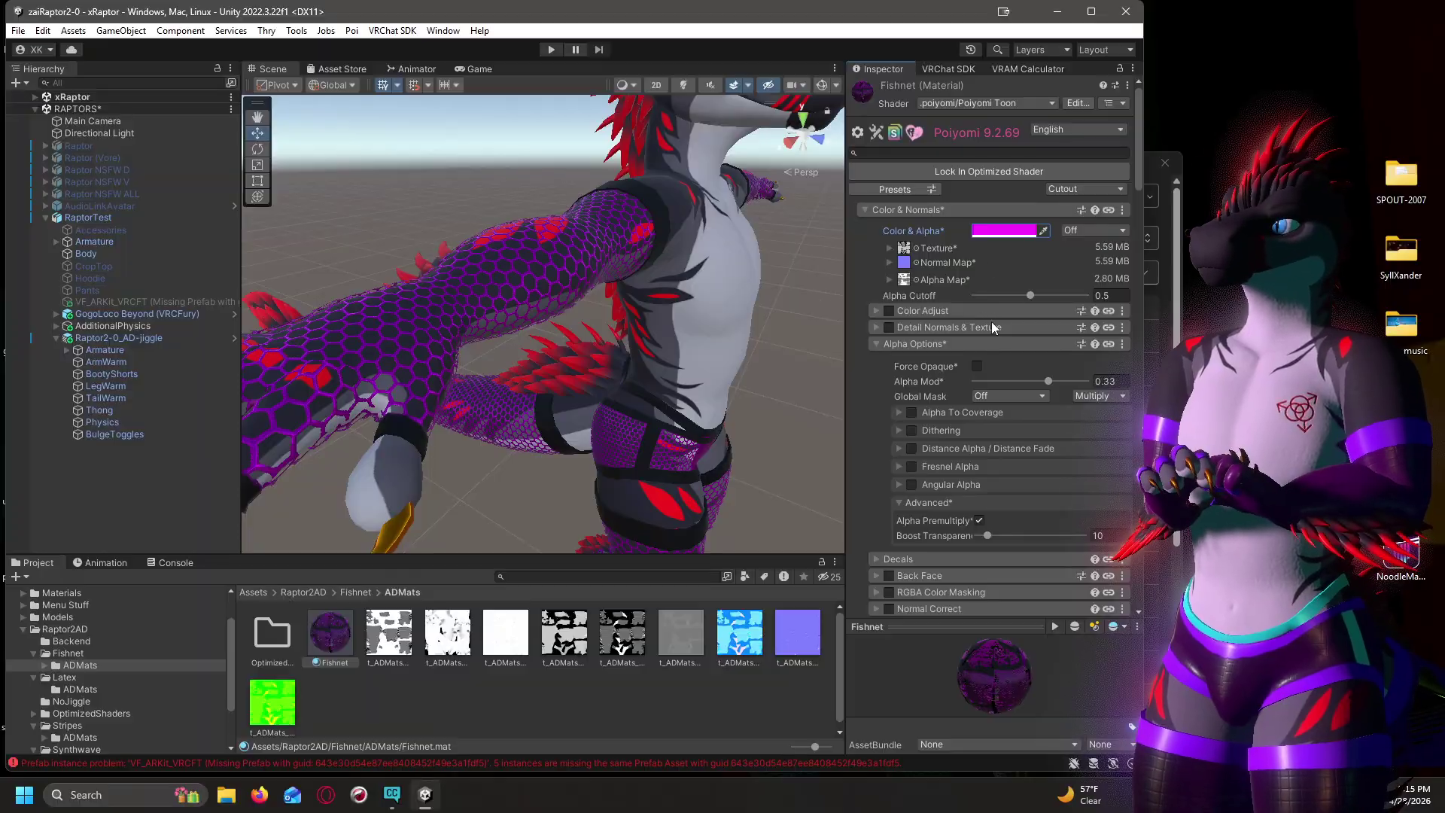
pyautogui.scroll(-1, 992, 322)
pyautogui.scroll(-5, 563, 315)
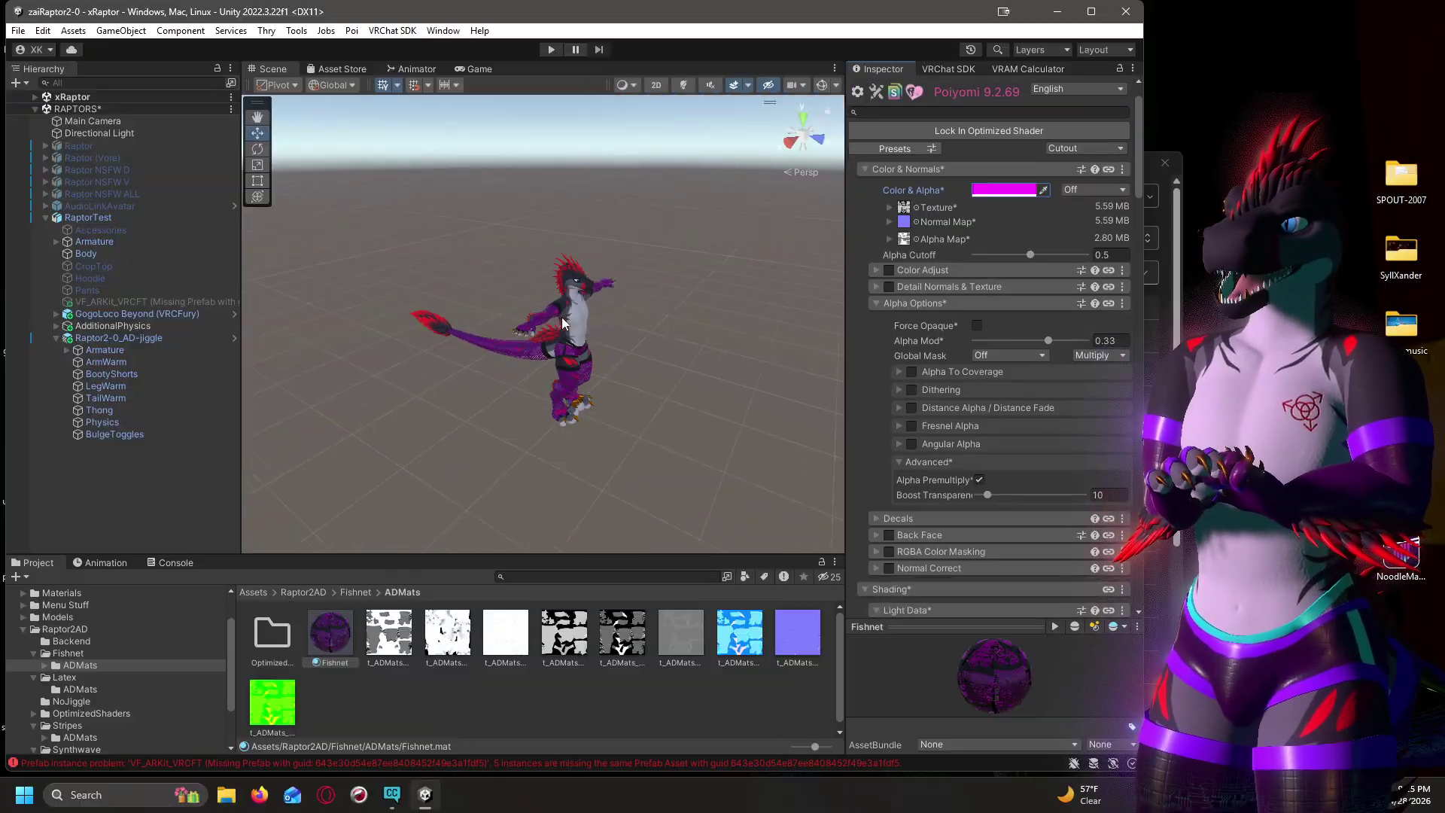
pyautogui.keyDown('alt'); pyautogui.moveTo(584, 351); pyautogui.dragTo(588, 274); pyautogui.keyUp('alt')
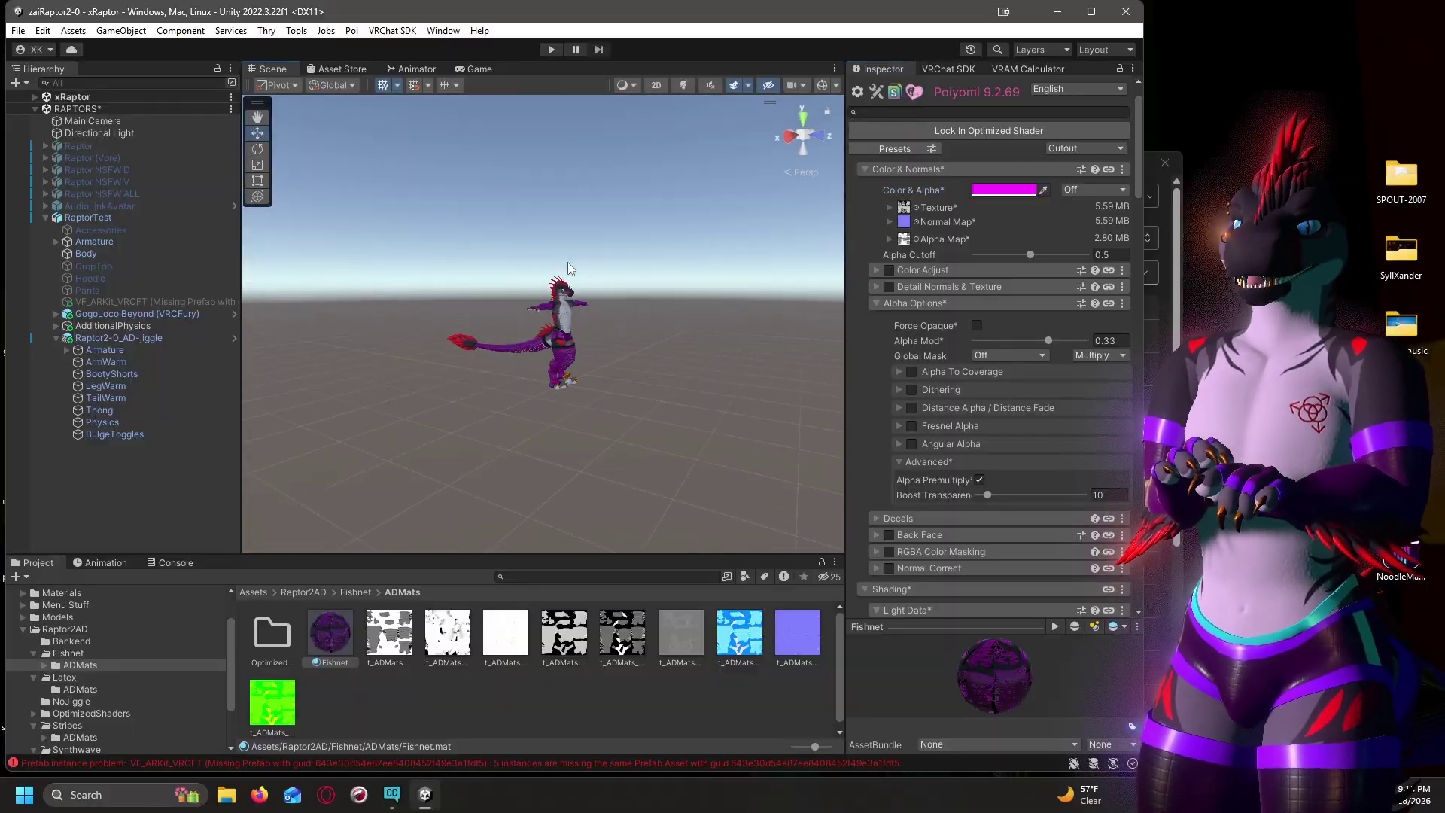
pyautogui.scroll(4, 595, 280)
pyautogui.scroll(6, 594, 280)
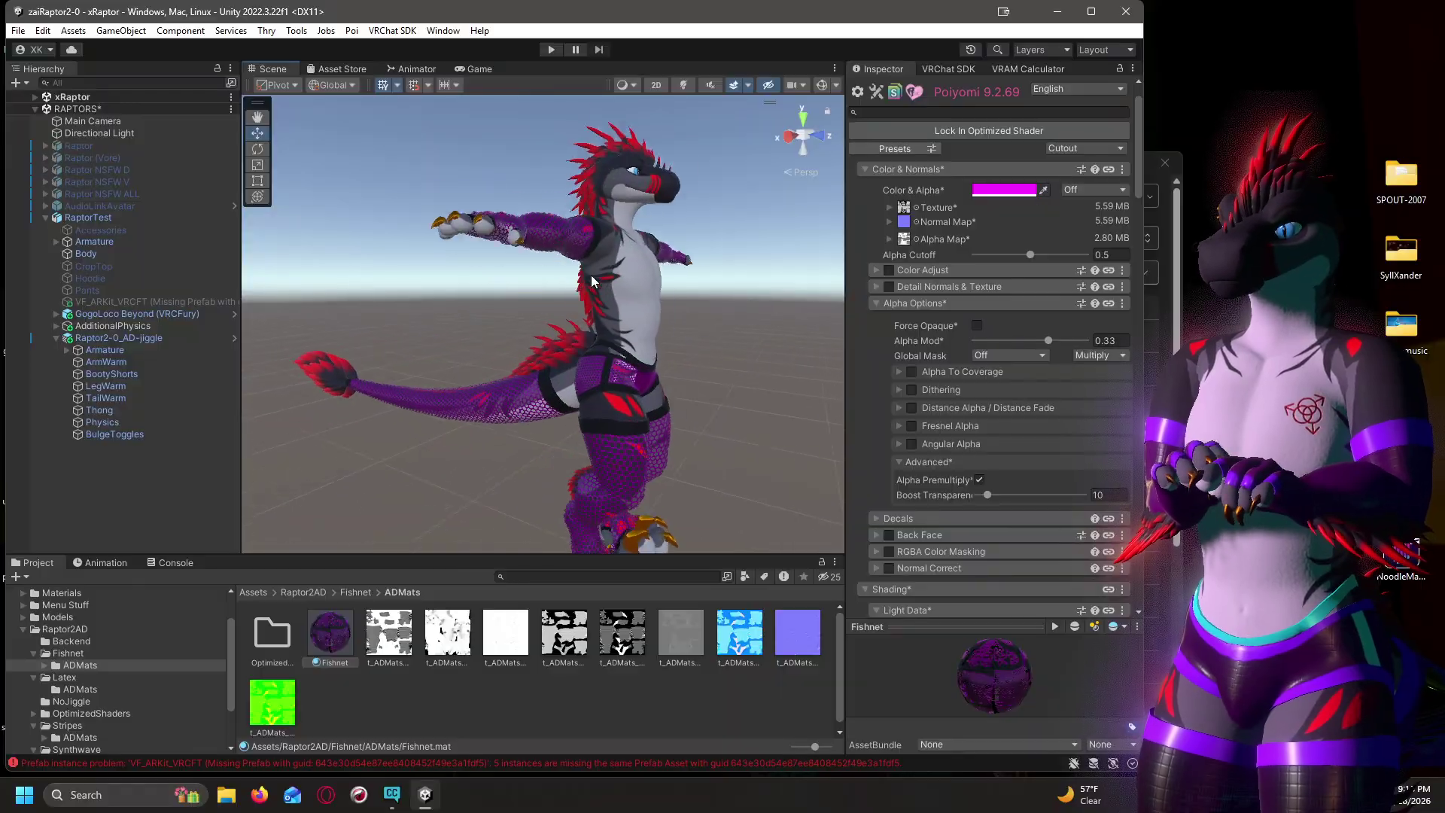
pyautogui.keyDown('alt'); pyautogui.moveTo(589, 275); pyautogui.dragTo(694, 272); pyautogui.keyUp('alt')
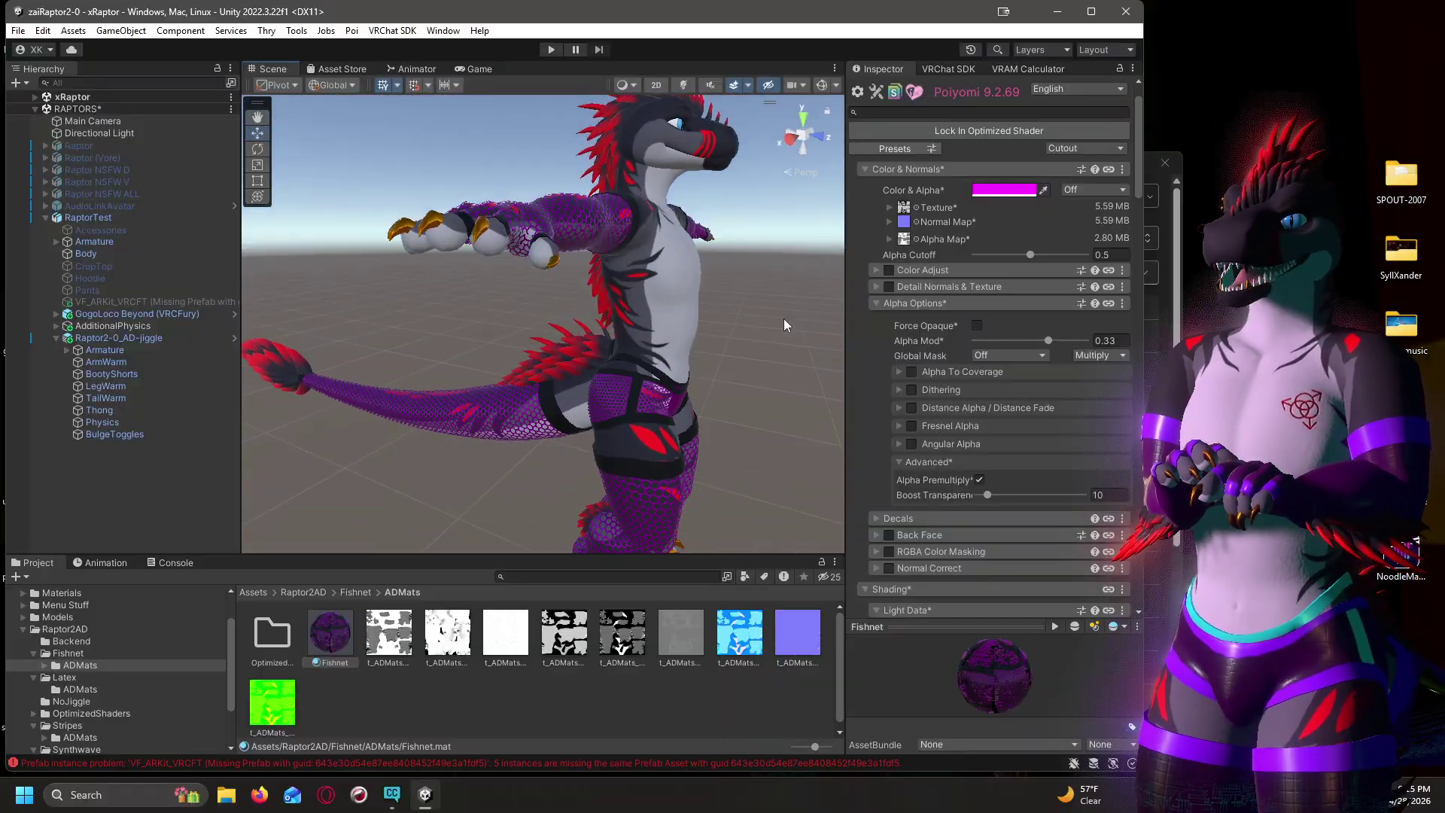
# Try a Metallic value of 0 in the Fishnet material's Reflections & Specular section, and set it back to 1.
pyautogui.scroll(-15, 971, 259)
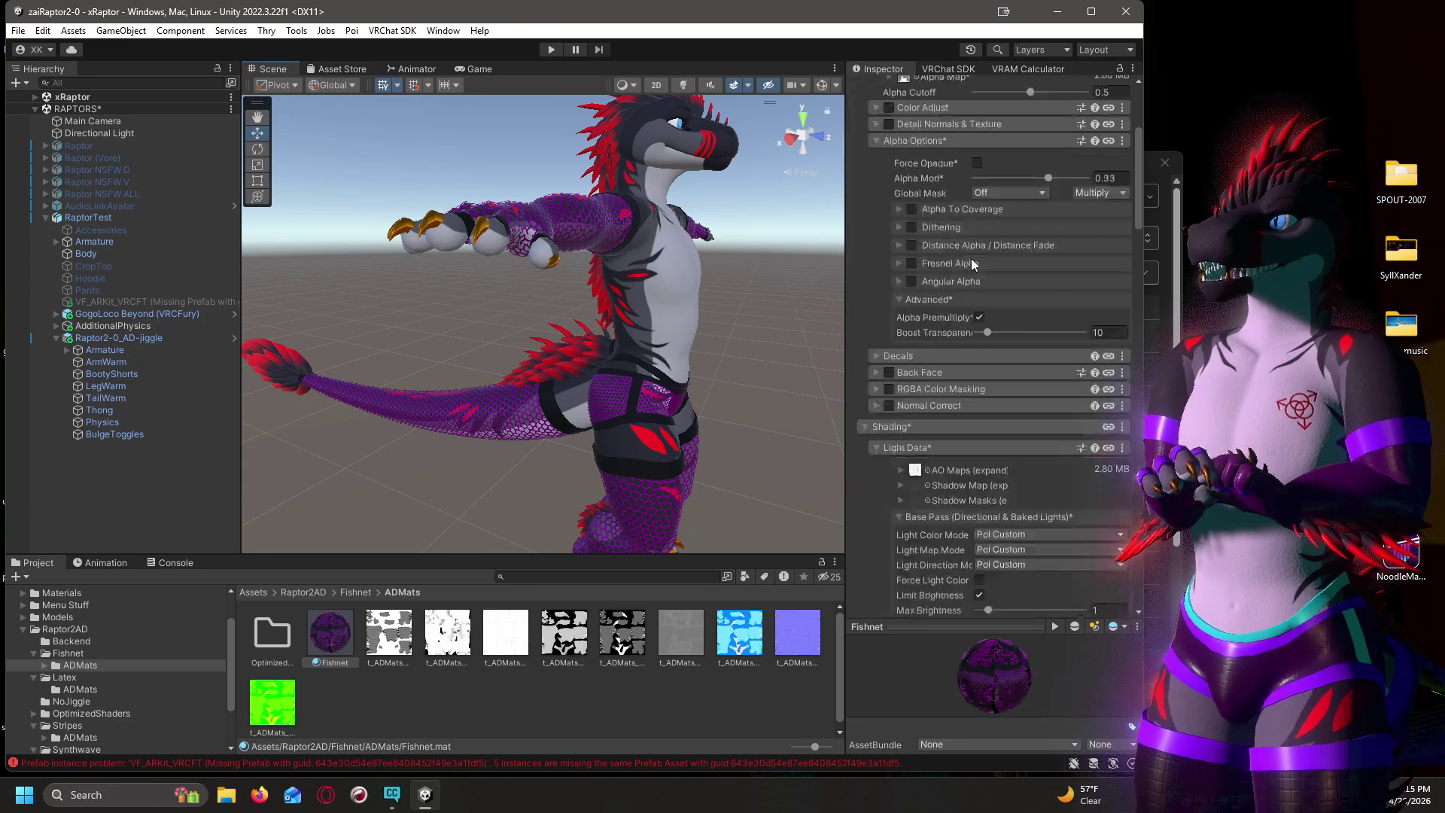
pyautogui.scroll(-10, 971, 259)
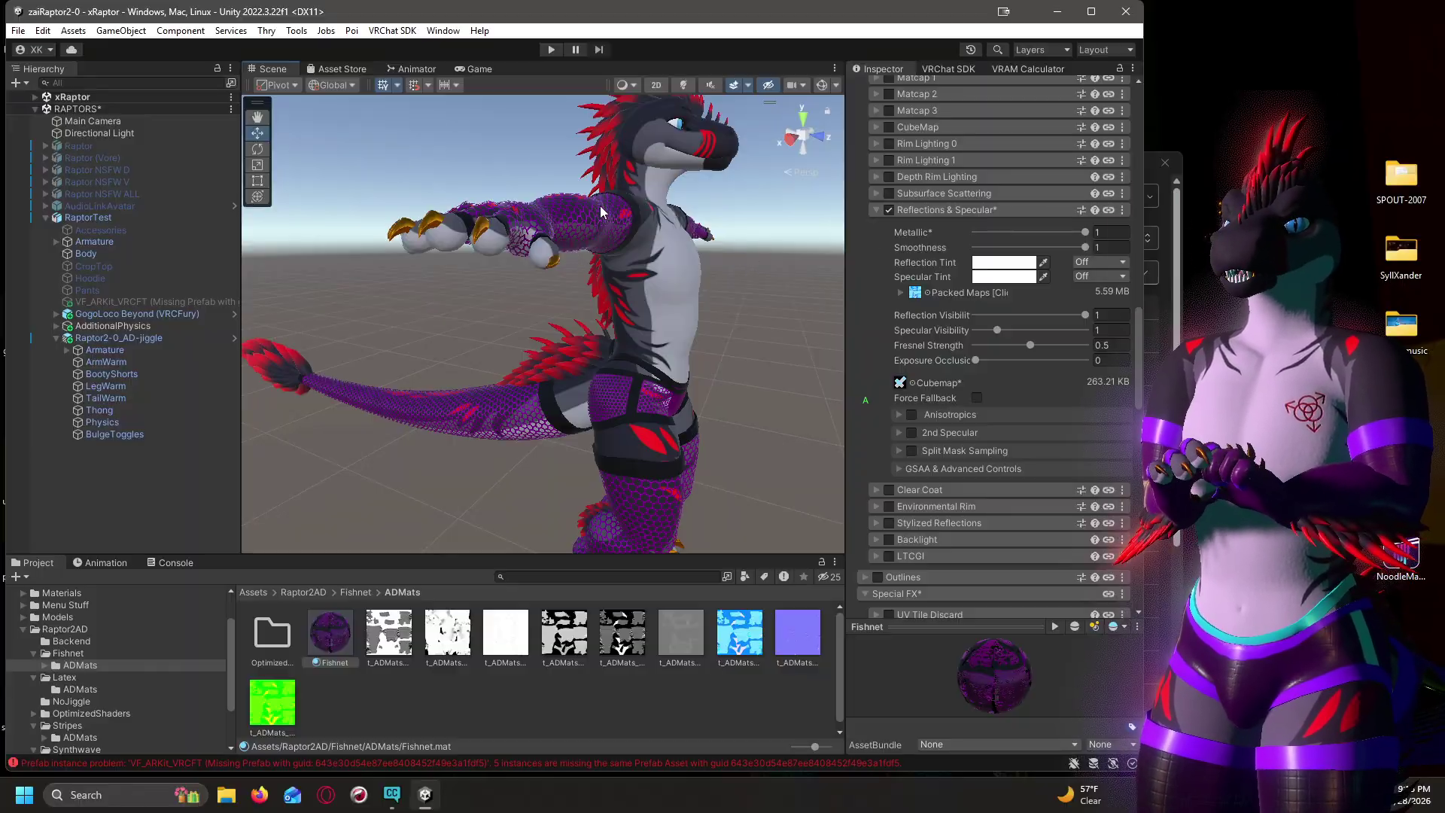
pyautogui.click(1084, 233)
pyautogui.moveTo(1067, 231); pyautogui.dragTo(955, 229)
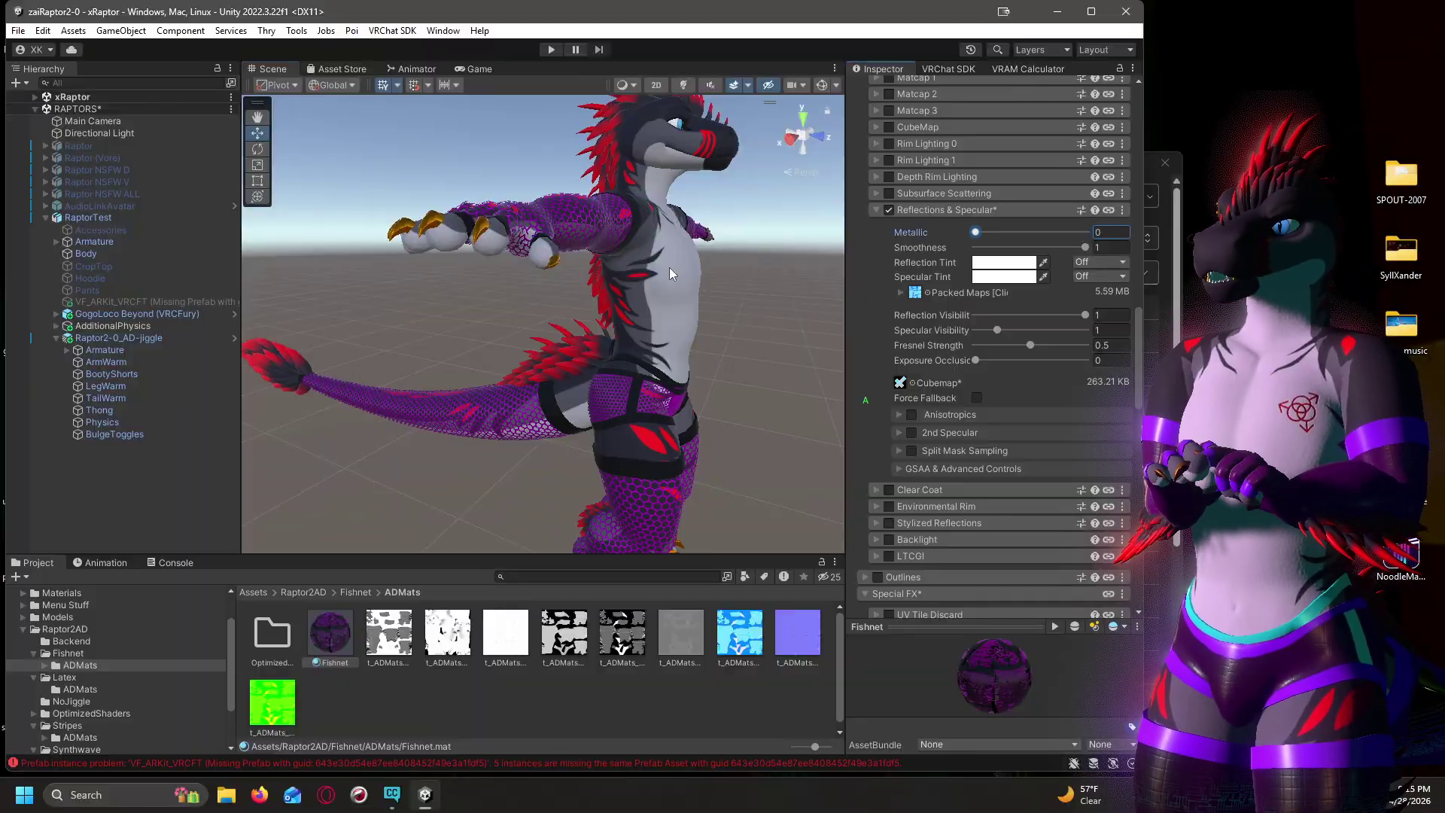
pyautogui.keyDown('alt'); pyautogui.moveTo(670, 268); pyautogui.dragTo(675, 300); pyautogui.keyUp('alt')
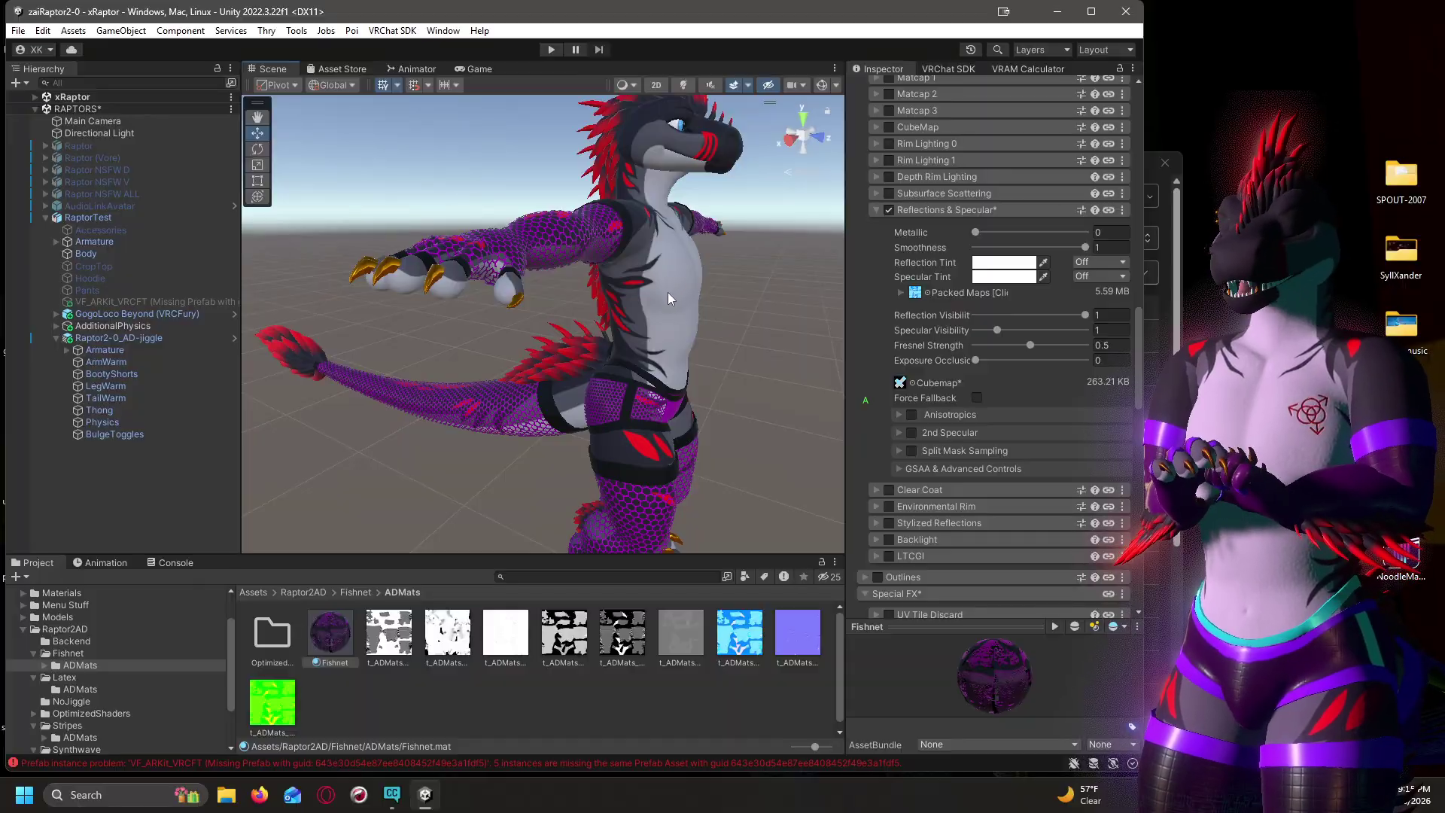
pyautogui.moveTo(976, 233); pyautogui.dragTo(1141, 246)
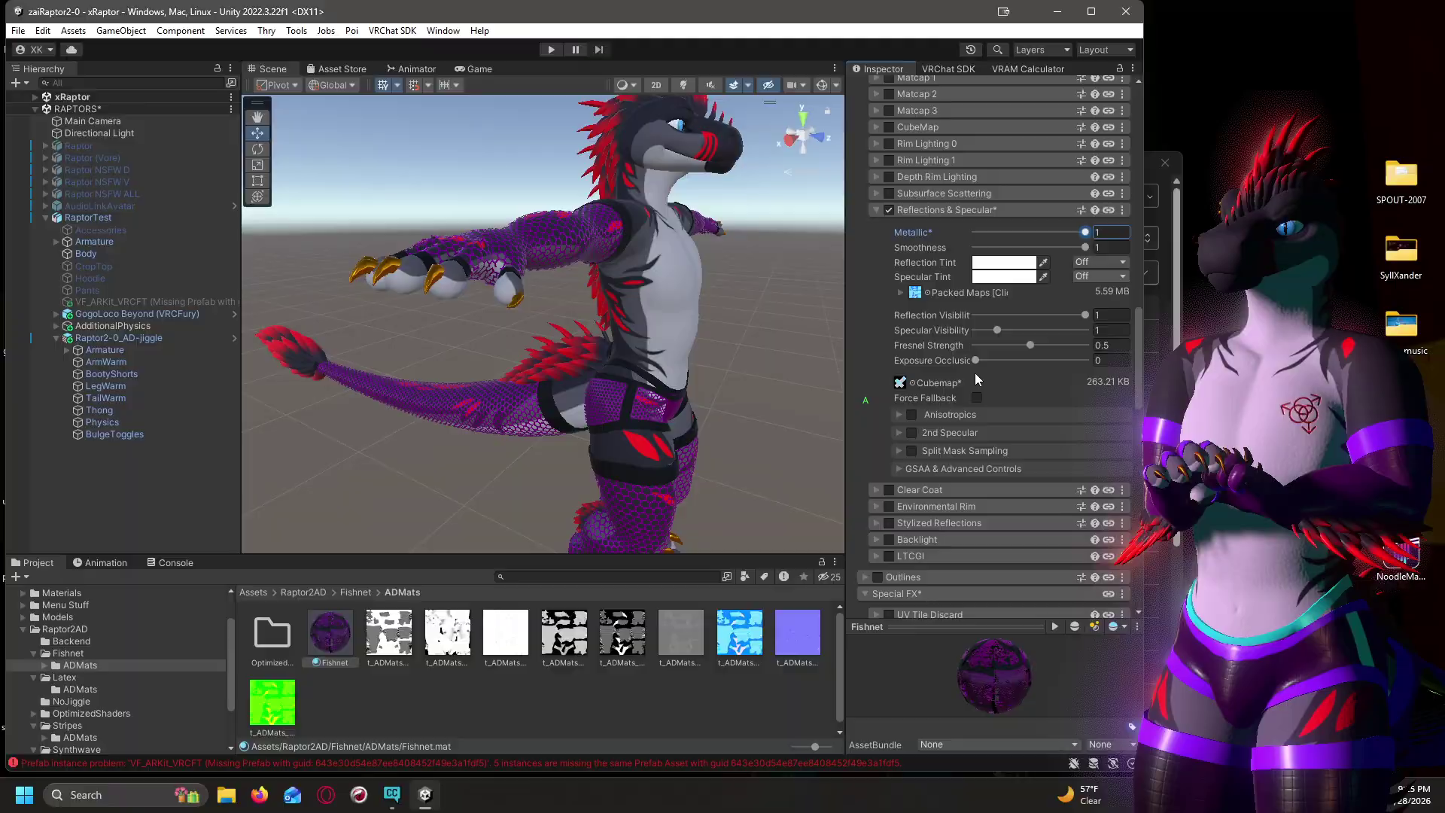
# Try Emission 0 on the Fishnet material with Use Base Colors off, strength 5.1 and a black-and-white ADMats texture as Emission Mask.
pyautogui.scroll(-6, 983, 403)
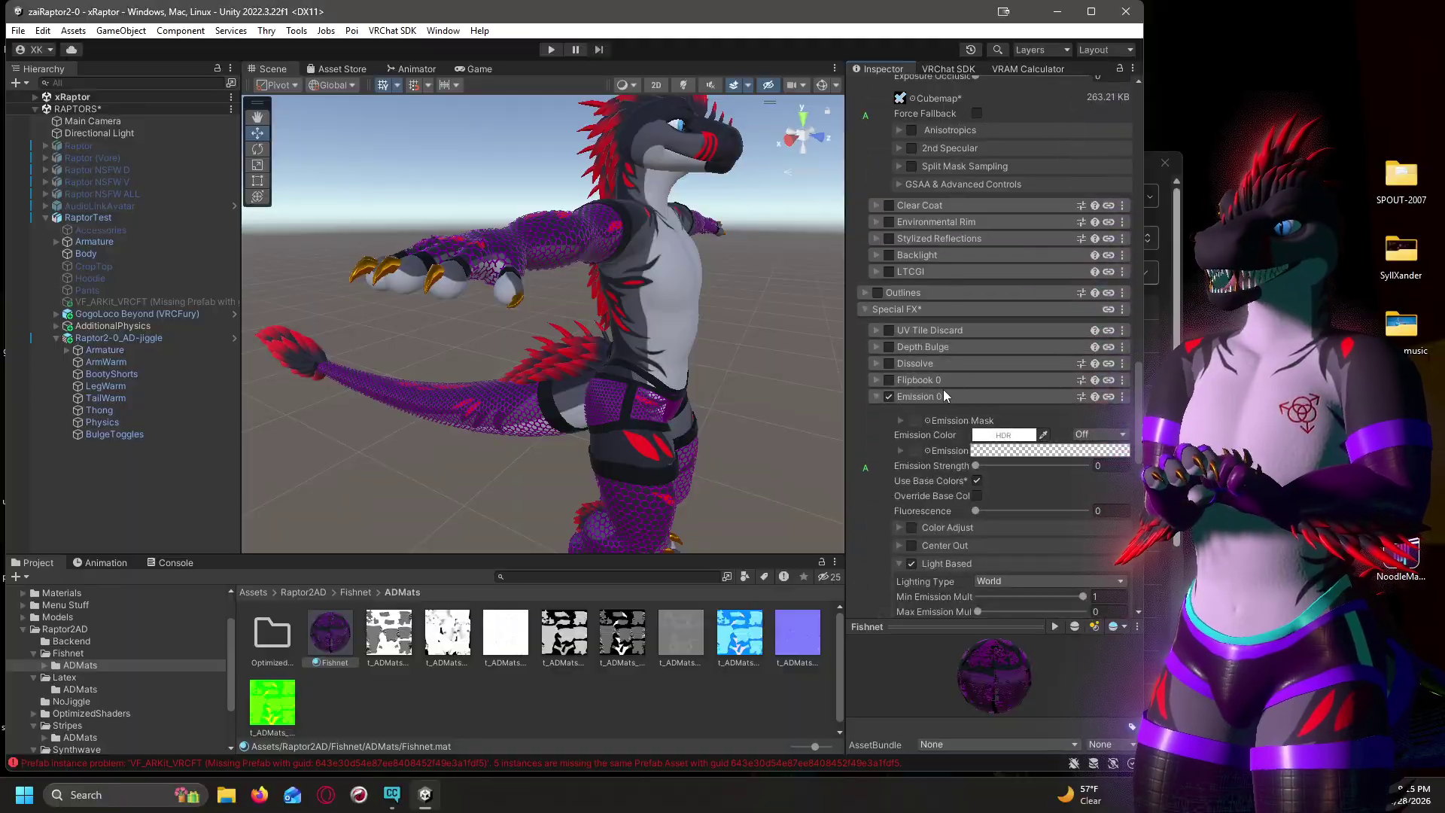
pyautogui.scroll(-3, 942, 390)
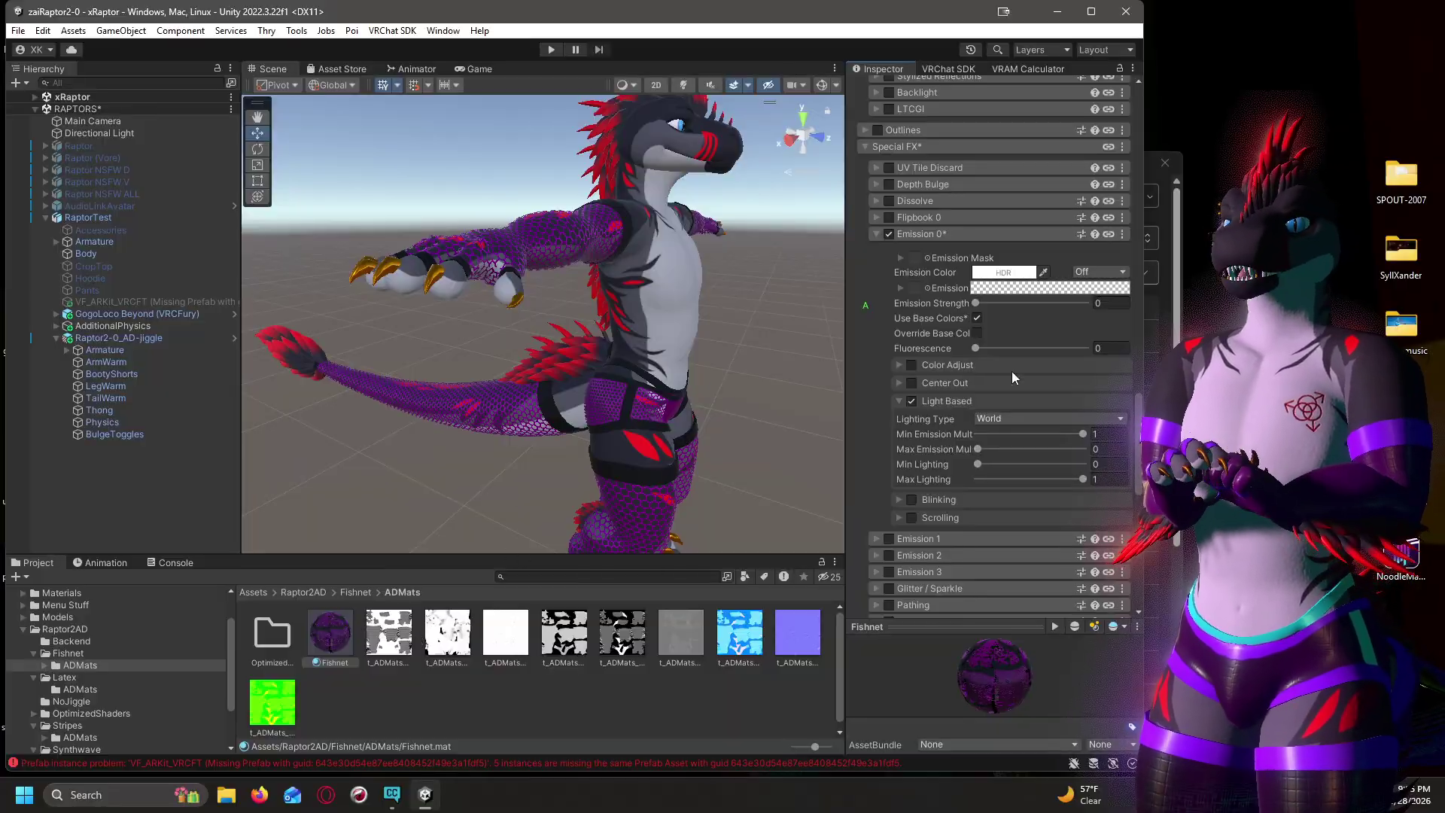
pyautogui.click(977, 317)
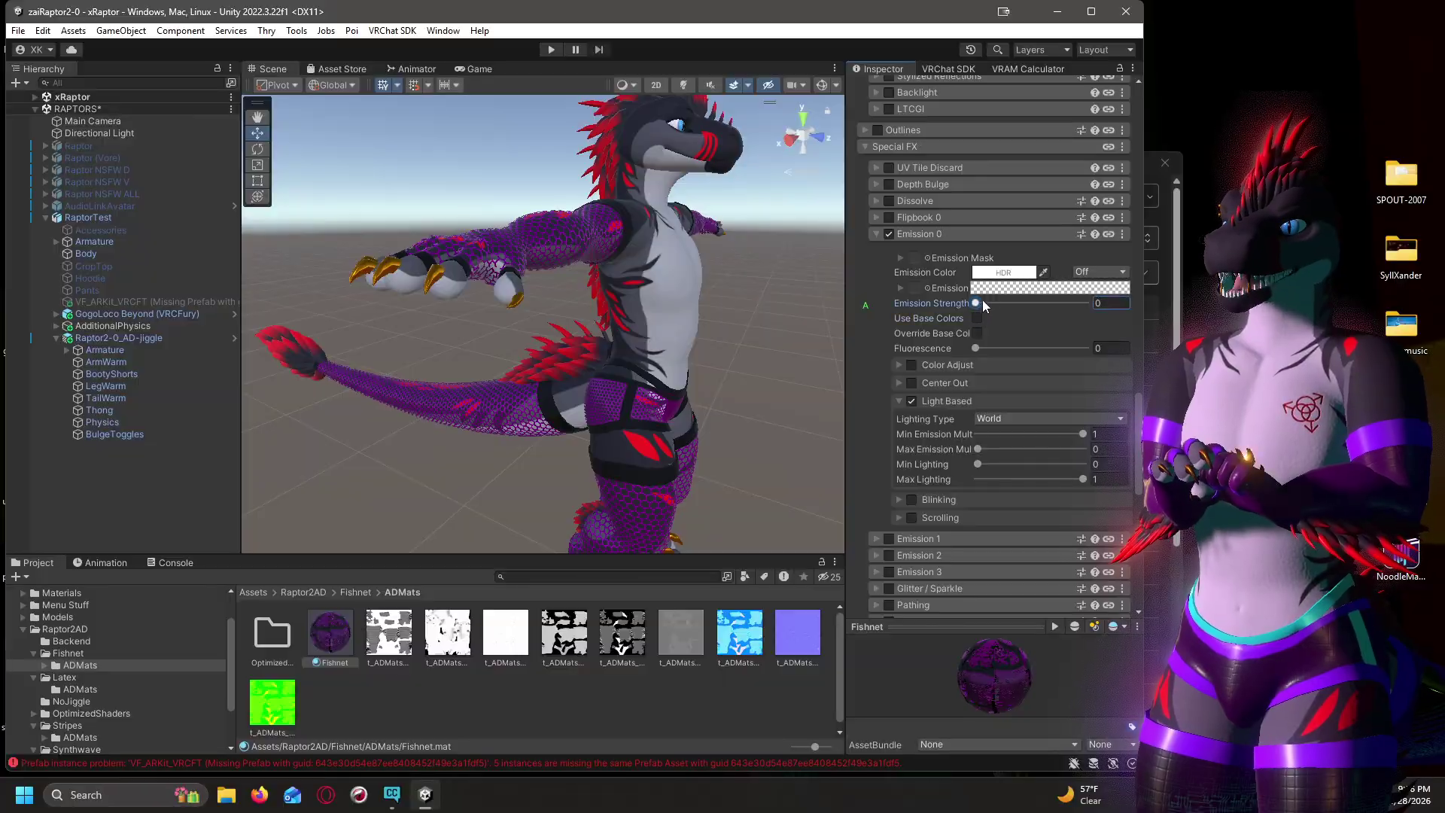
pyautogui.moveTo(982, 303); pyautogui.dragTo(1005, 302)
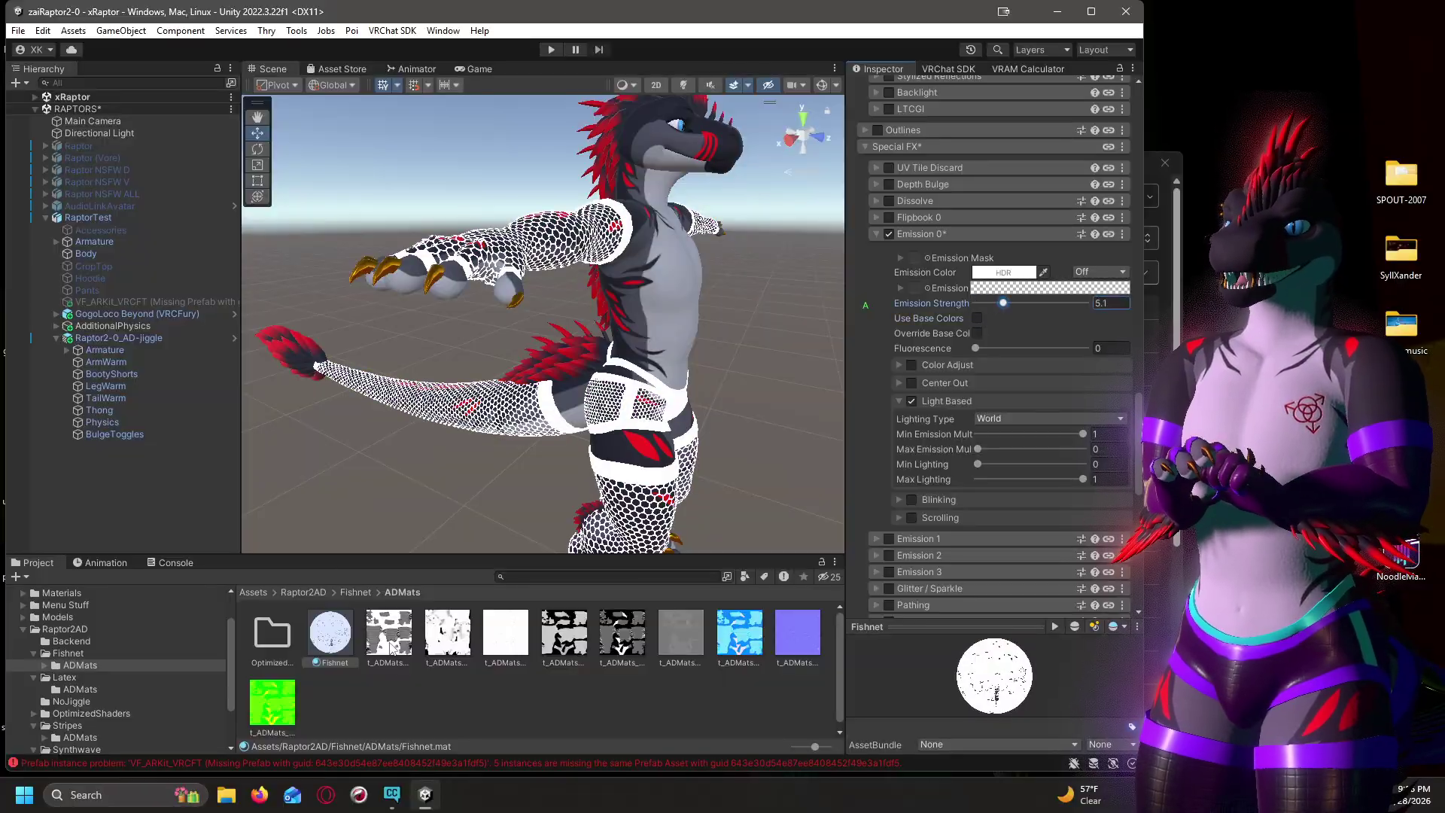
pyautogui.moveTo(622, 649); pyautogui.dragTo(919, 259)
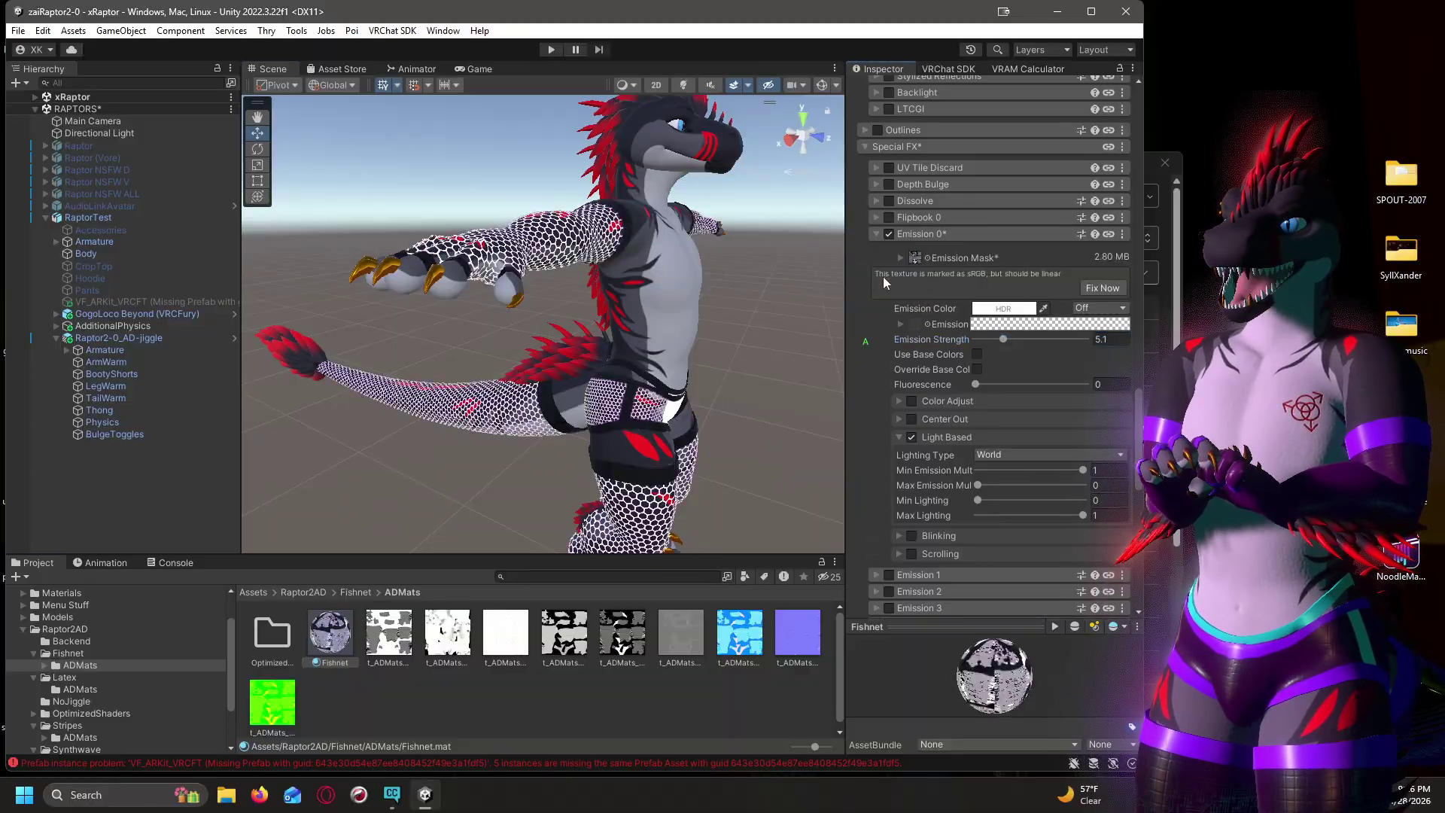
pyautogui.keyDown('alt'); pyautogui.moveTo(653, 305); pyautogui.dragTo(559, 325); pyautogui.keyUp('alt')
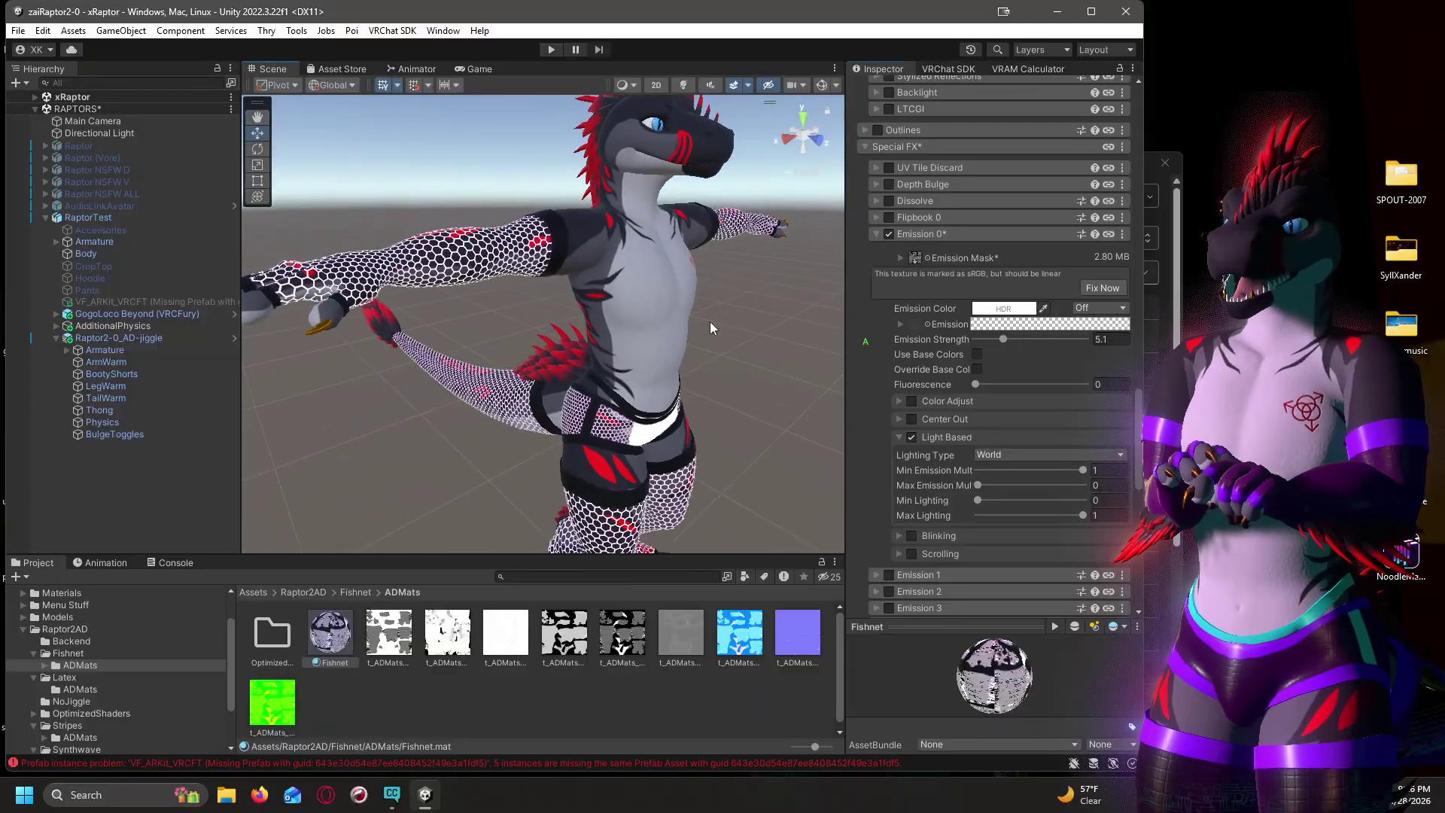
# Try a red Emission Color on the Fishnet material, and undo the color, mask and strength changes.
pyautogui.click(1001, 310)
pyautogui.moveTo(1115, 413); pyautogui.dragTo(1133, 411)
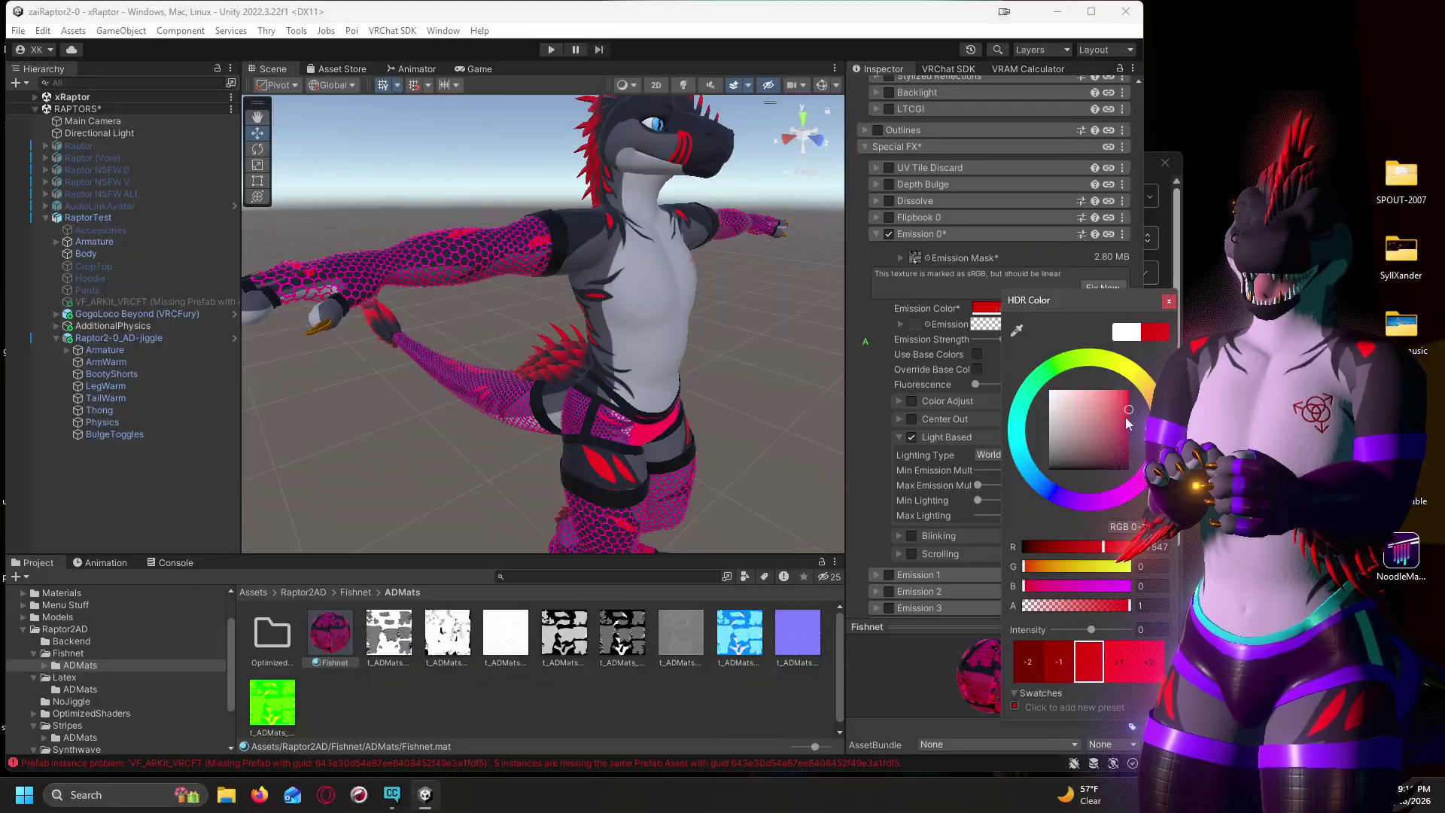
pyautogui.click(1169, 301)
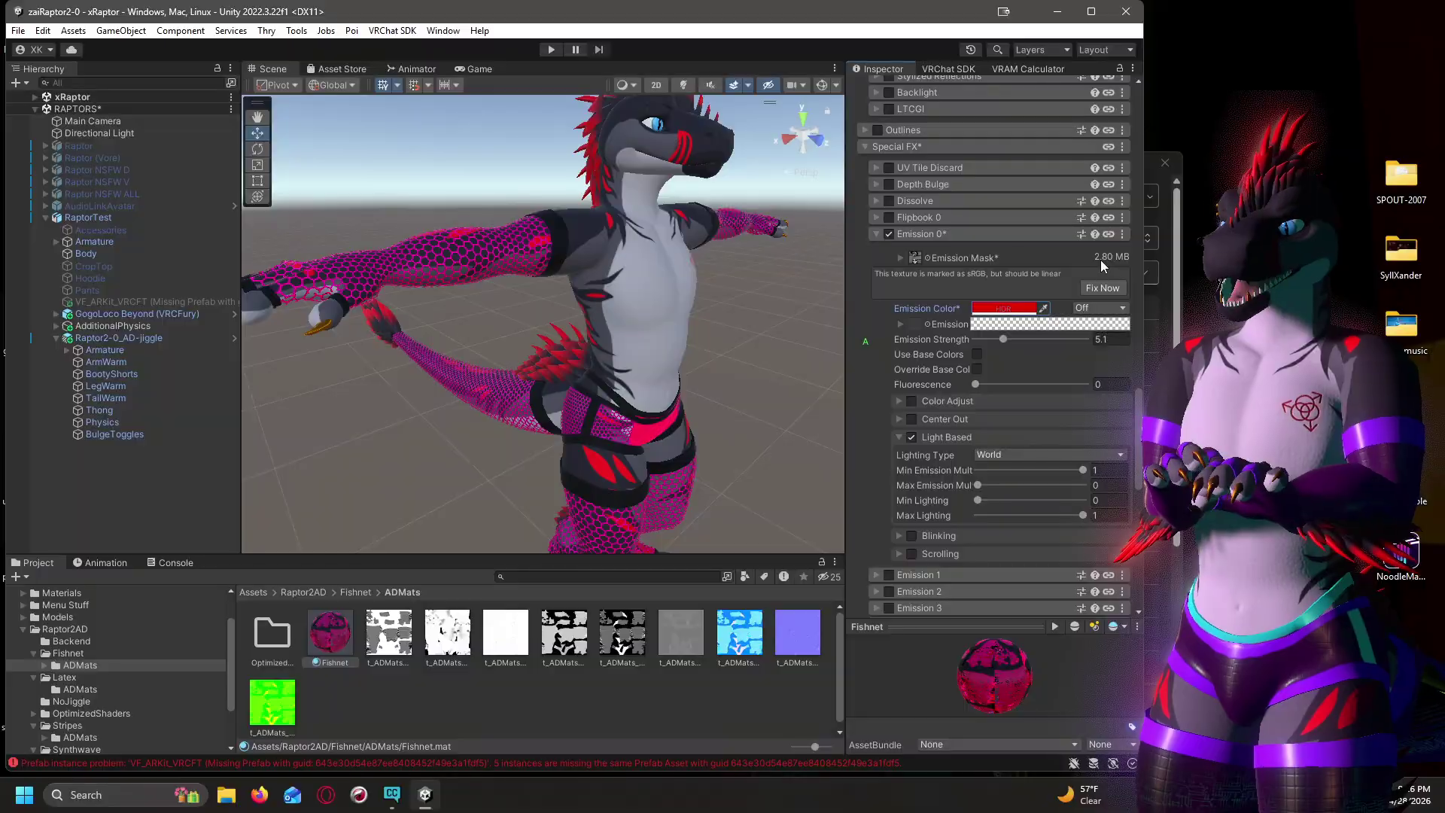
pyautogui.hotkey('ctrl', 'z')
pyautogui.hotkey('ctrl', 'z')
pyautogui.hotkey('ctrl', 'z')
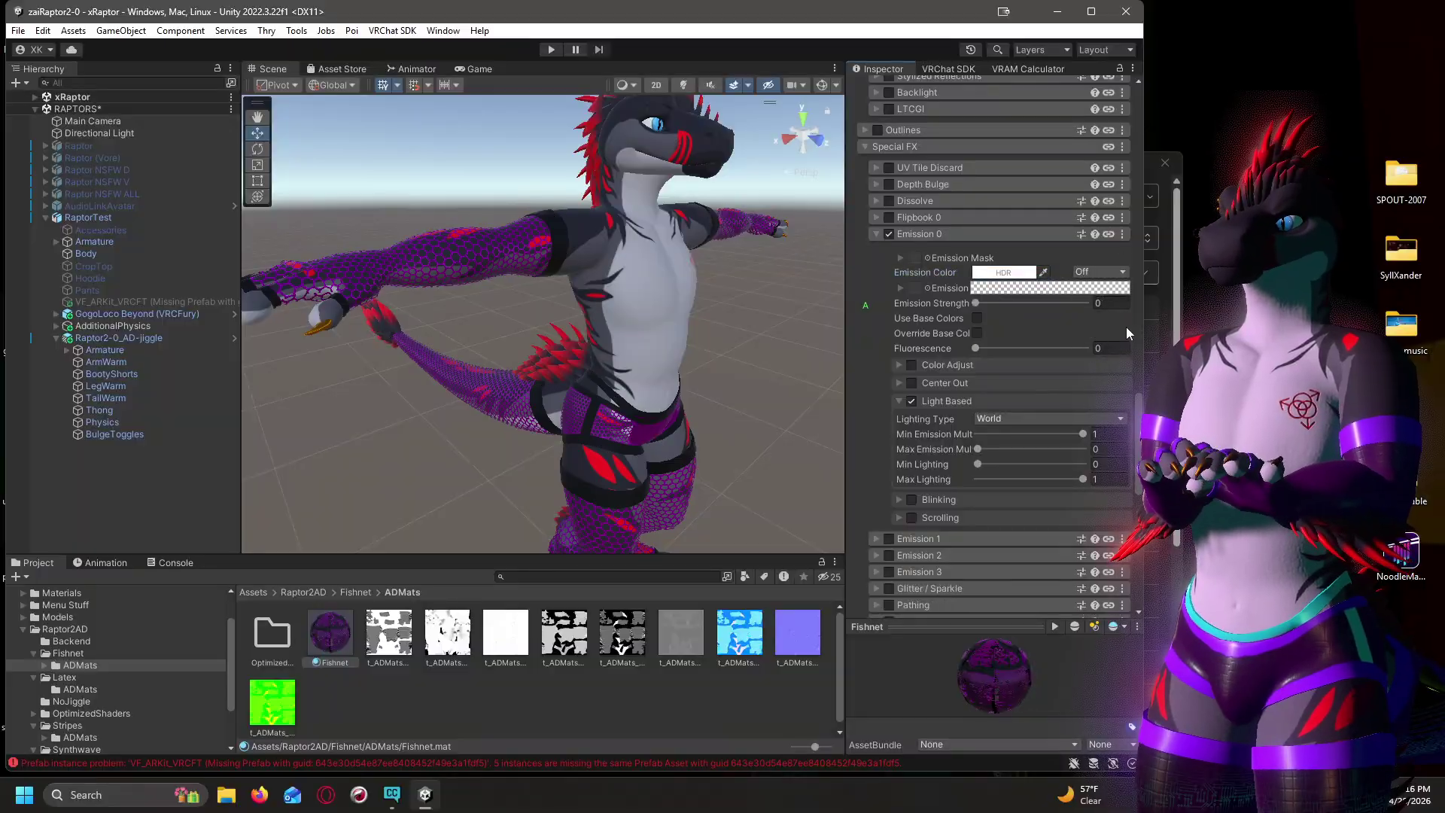
# Try a Fishnet Emission 0 strength of about 4 with Use Base Colors on again, and set the strength back to 0.
pyautogui.moveTo(976, 303); pyautogui.dragTo(999, 305)
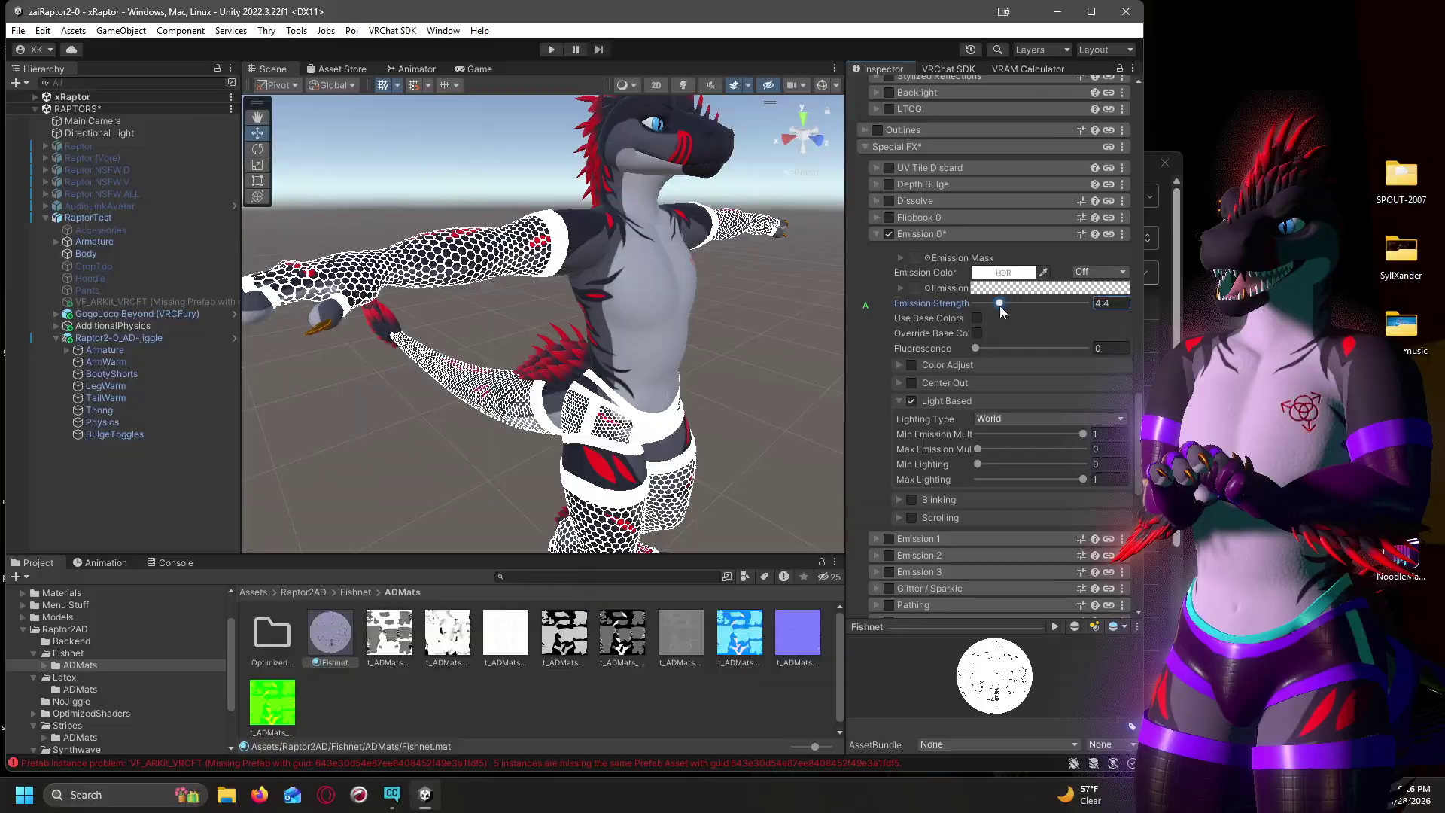
pyautogui.click(976, 318)
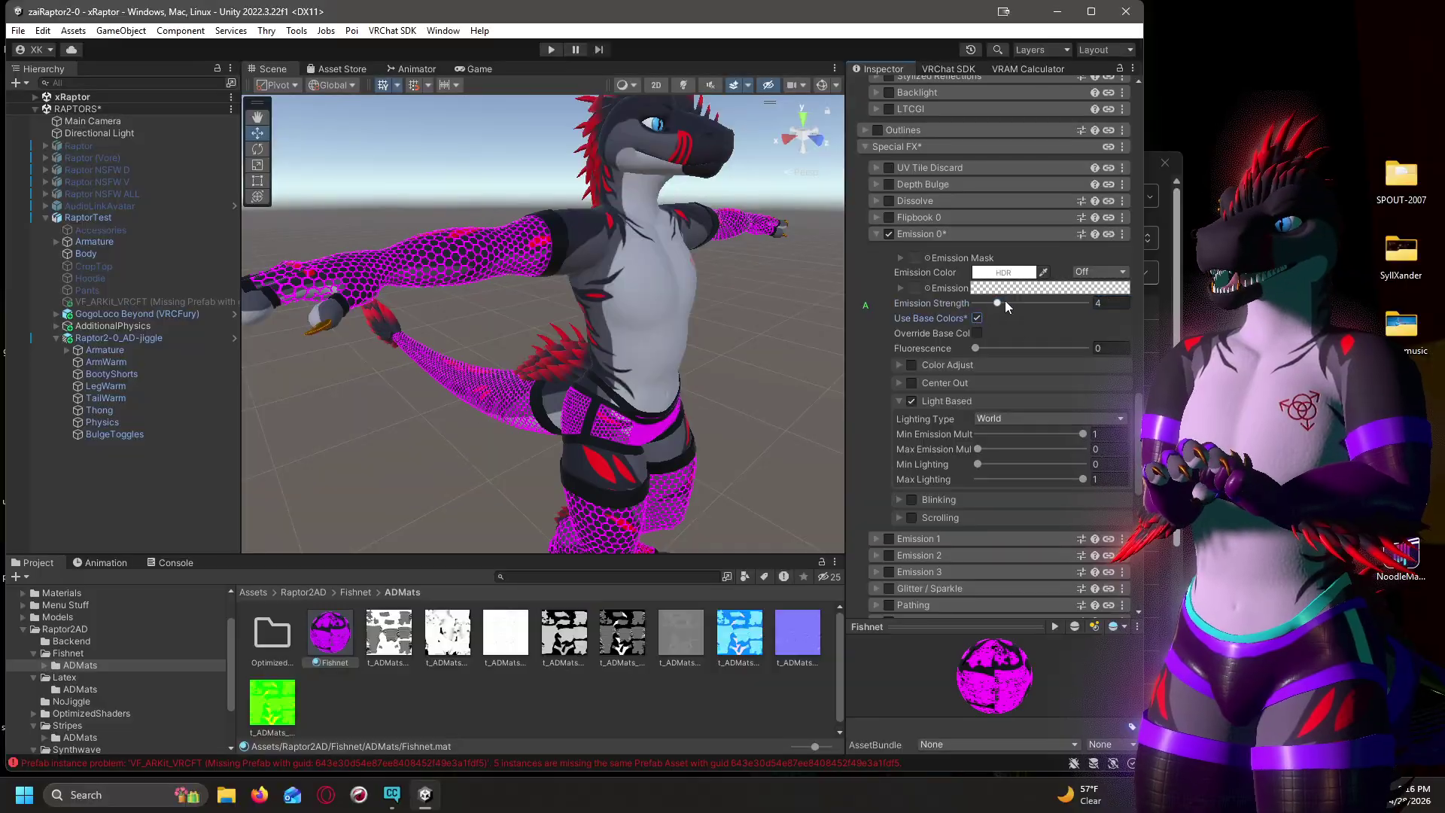
pyautogui.moveTo(997, 302); pyautogui.dragTo(994, 301)
pyautogui.click(974, 302)
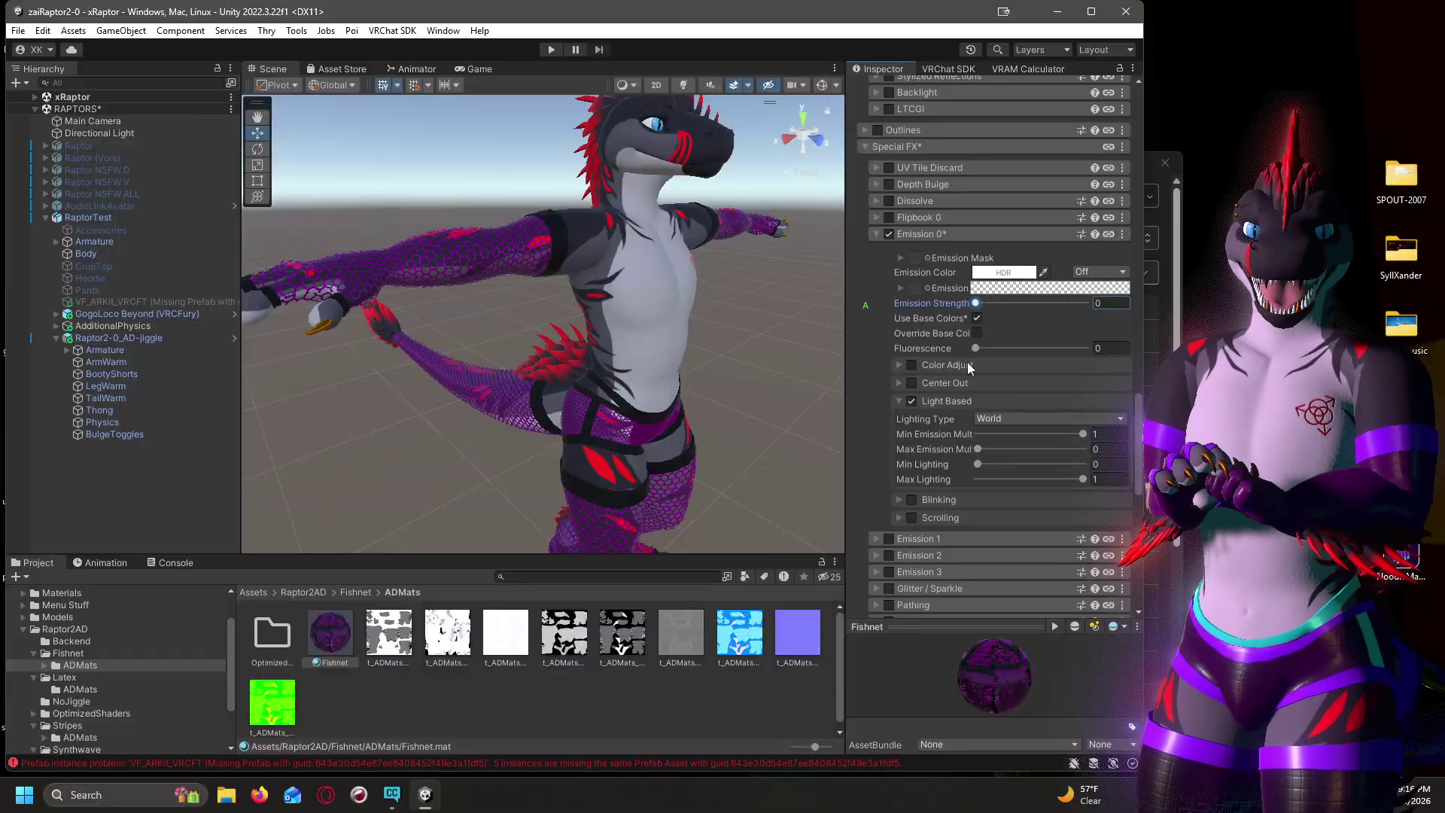
# Lock the Fishnet material's Poiyomi shader in its optimized form.
pyautogui.keyDown('alt'); pyautogui.moveTo(748, 368); pyautogui.dragTo(793, 357); pyautogui.keyUp('alt')
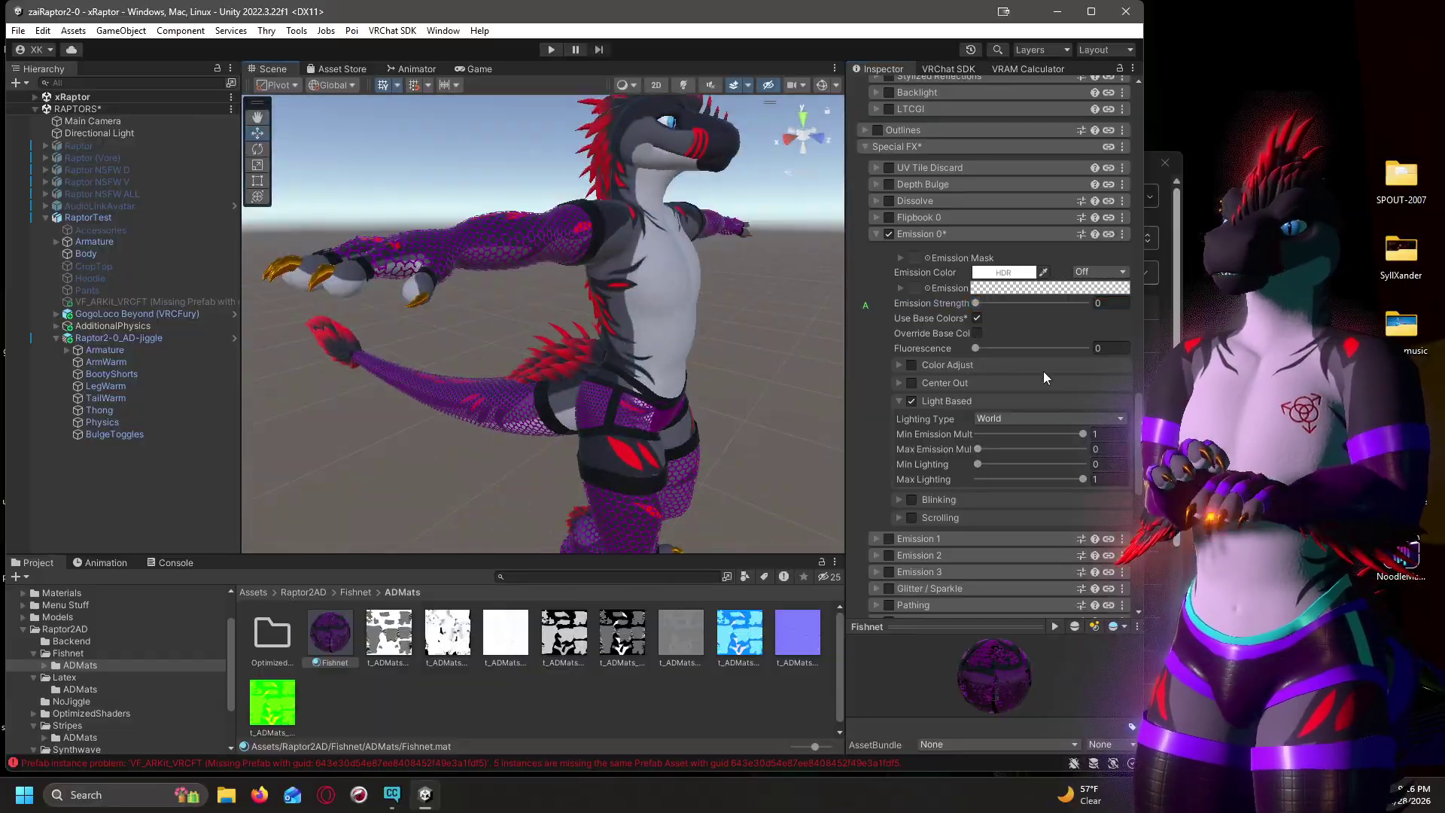
pyautogui.scroll(15, 1036, 373)
pyautogui.scroll(5, 1034, 372)
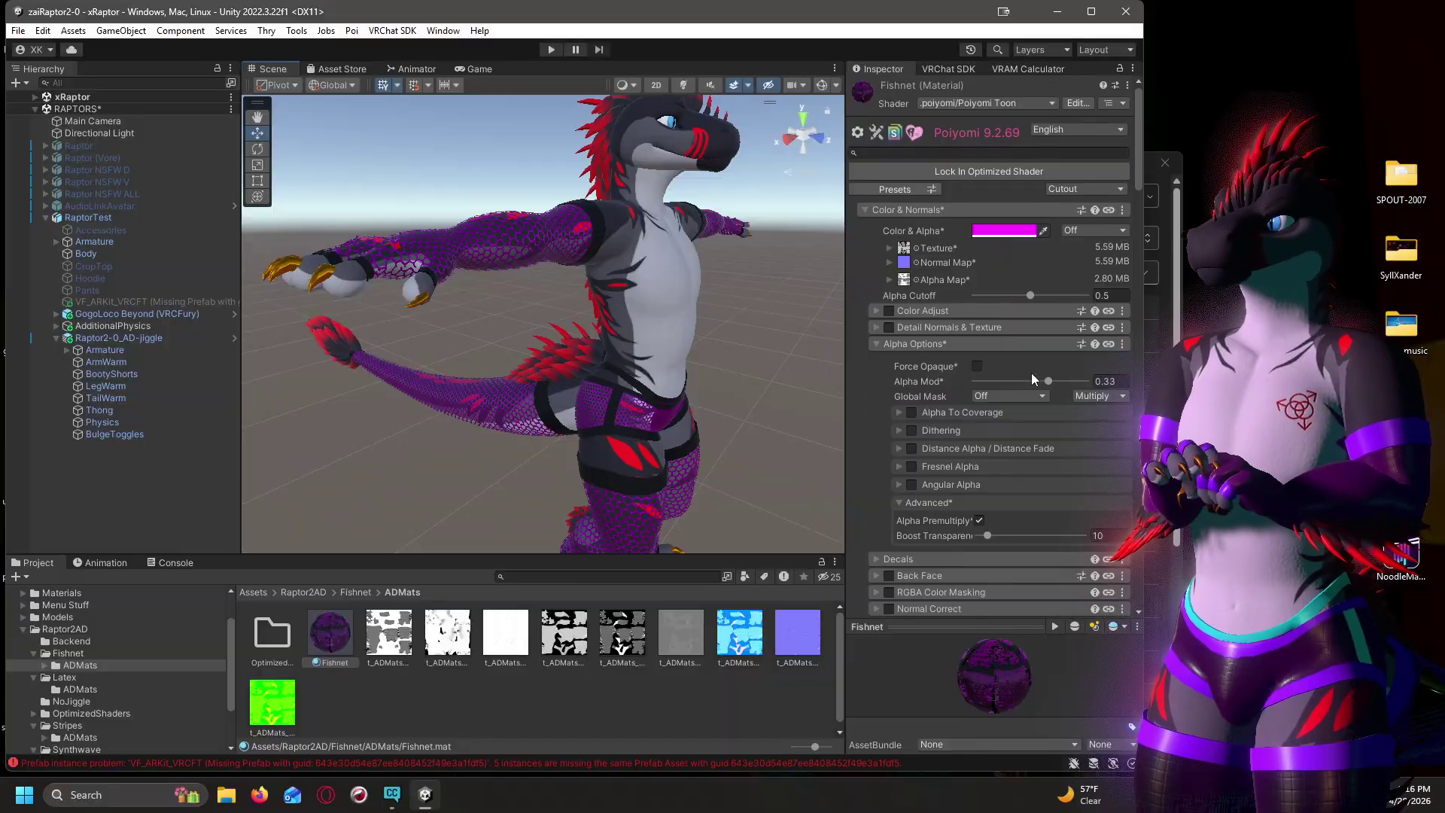
pyautogui.click(992, 172)
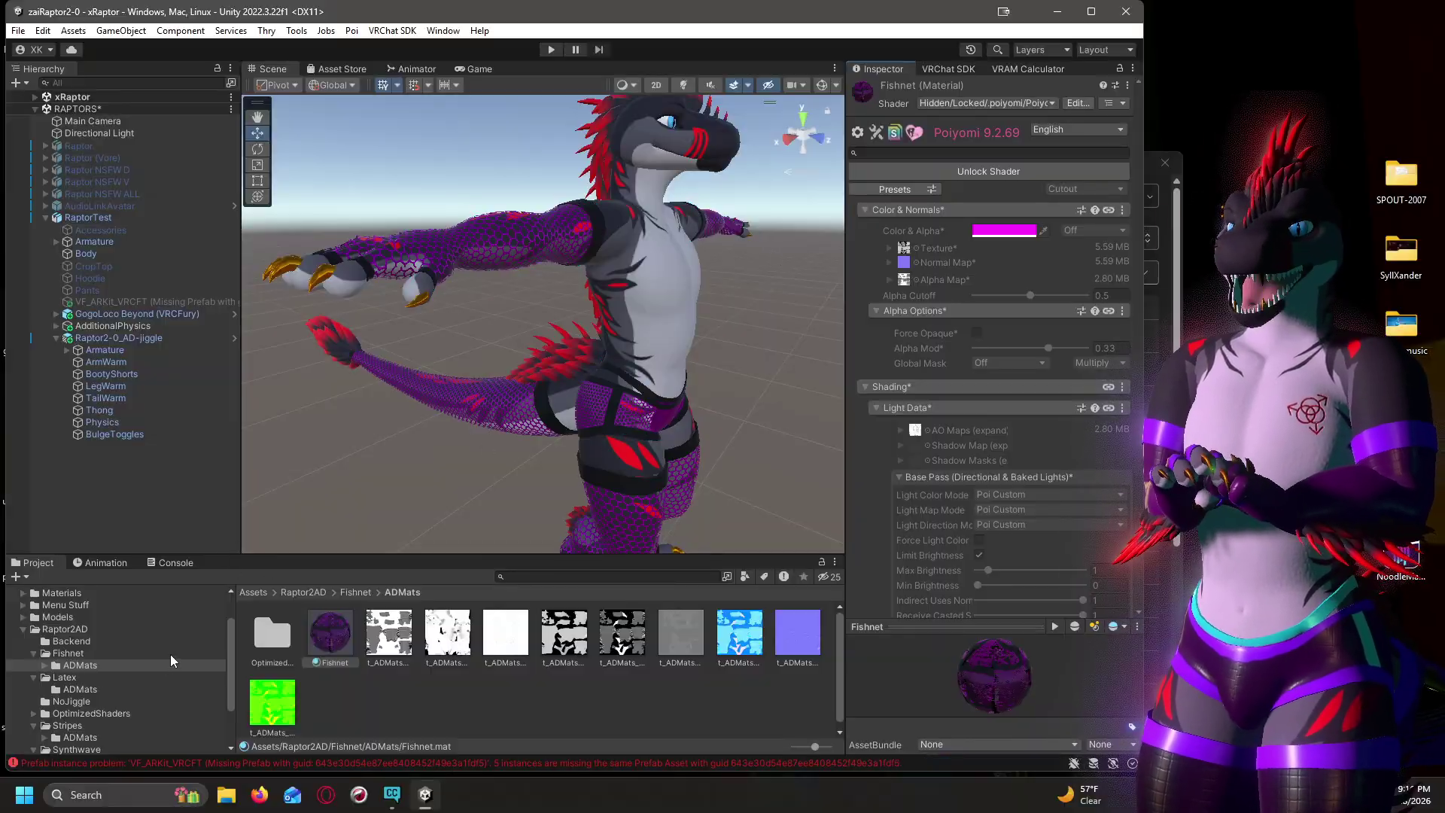
# Apply the Thembo material from Raptor2AD's Thembo ADMats folder to the avatar's shorts, leg warmers and arm warmers.
pyautogui.scroll(-3, 170, 653)
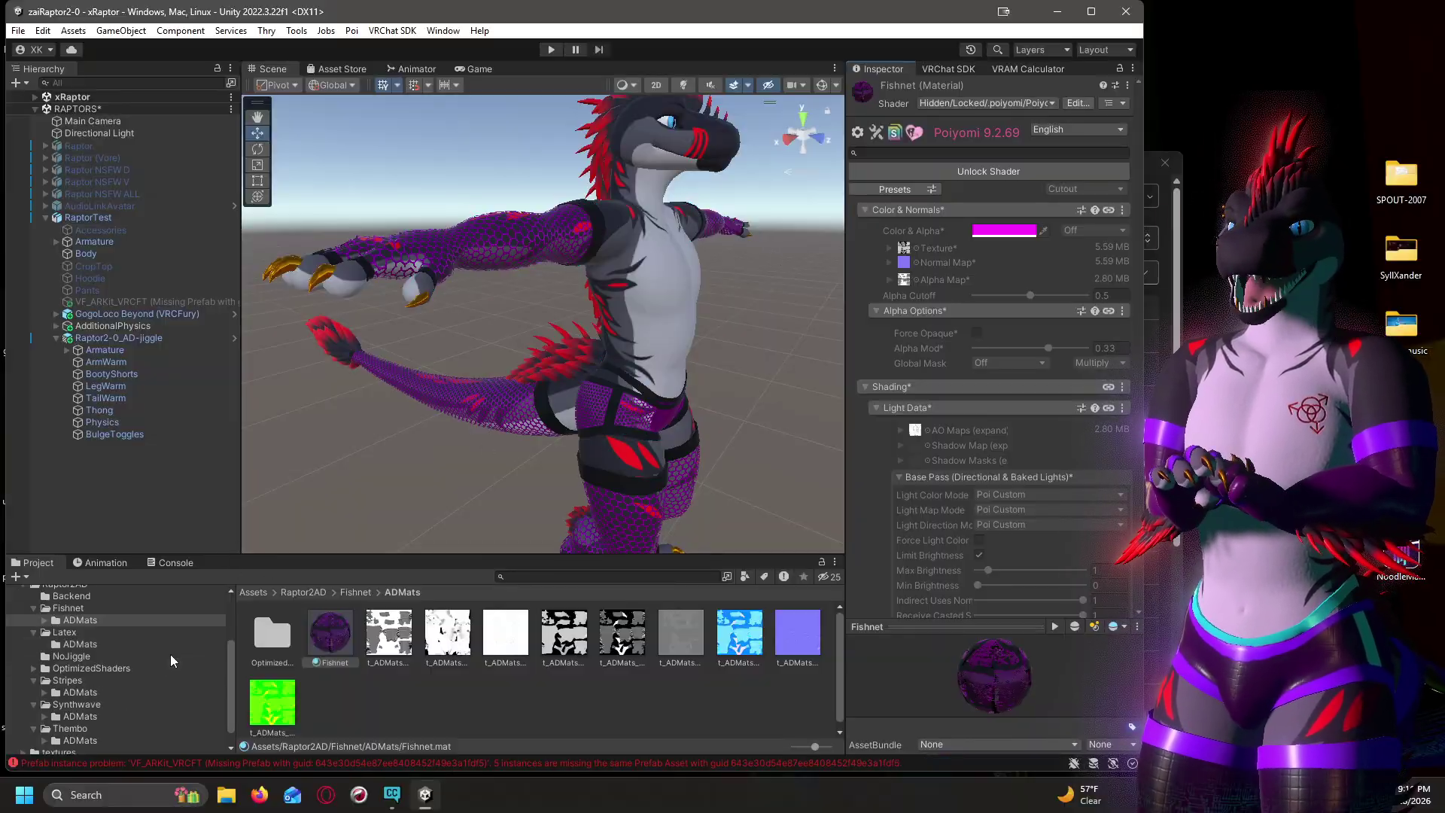
pyautogui.click(80, 741)
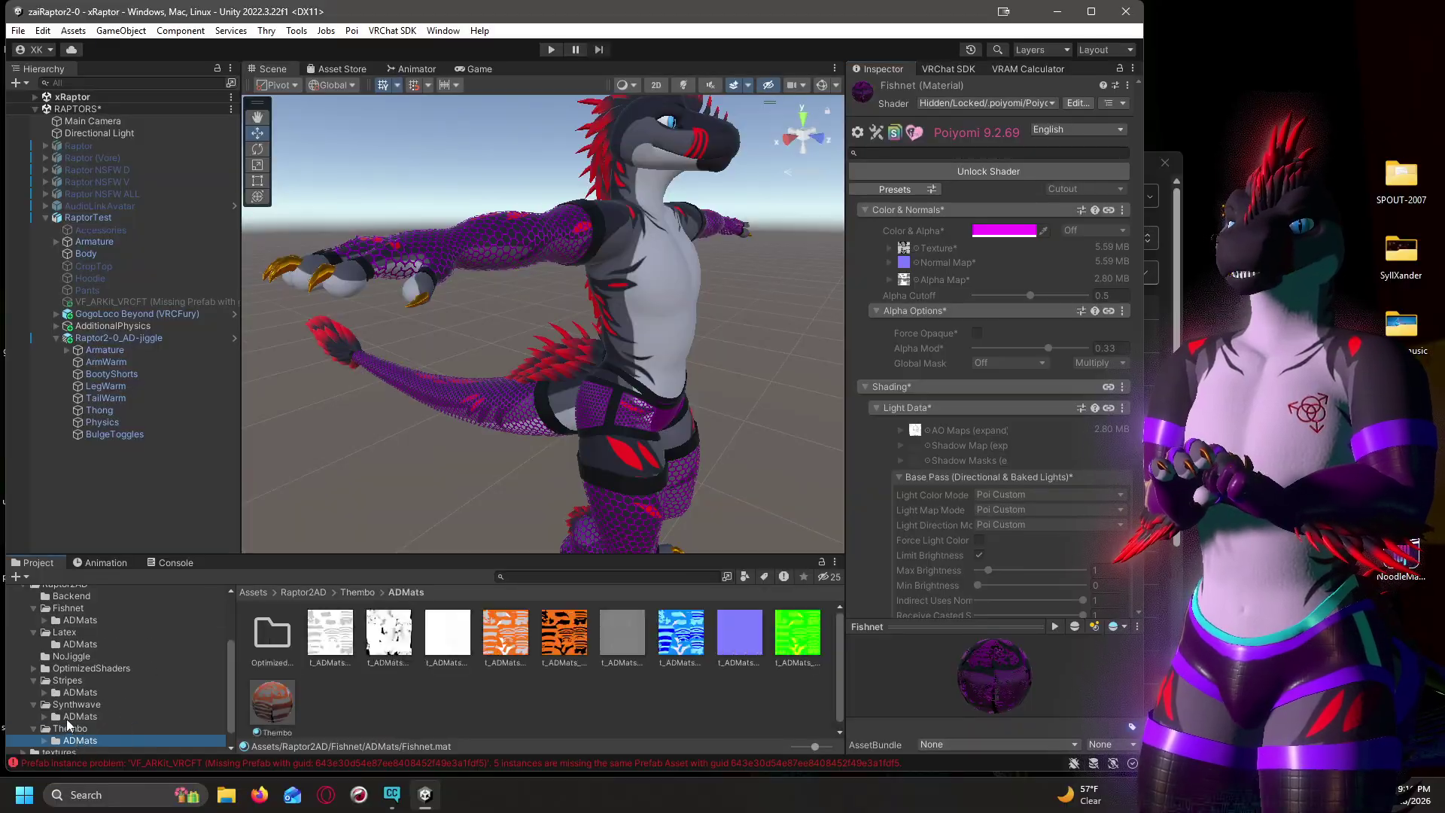
pyautogui.moveTo(294, 708); pyautogui.dragTo(584, 488)
pyautogui.click(265, 708)
pyautogui.moveTo(265, 707); pyautogui.dragTo(625, 375)
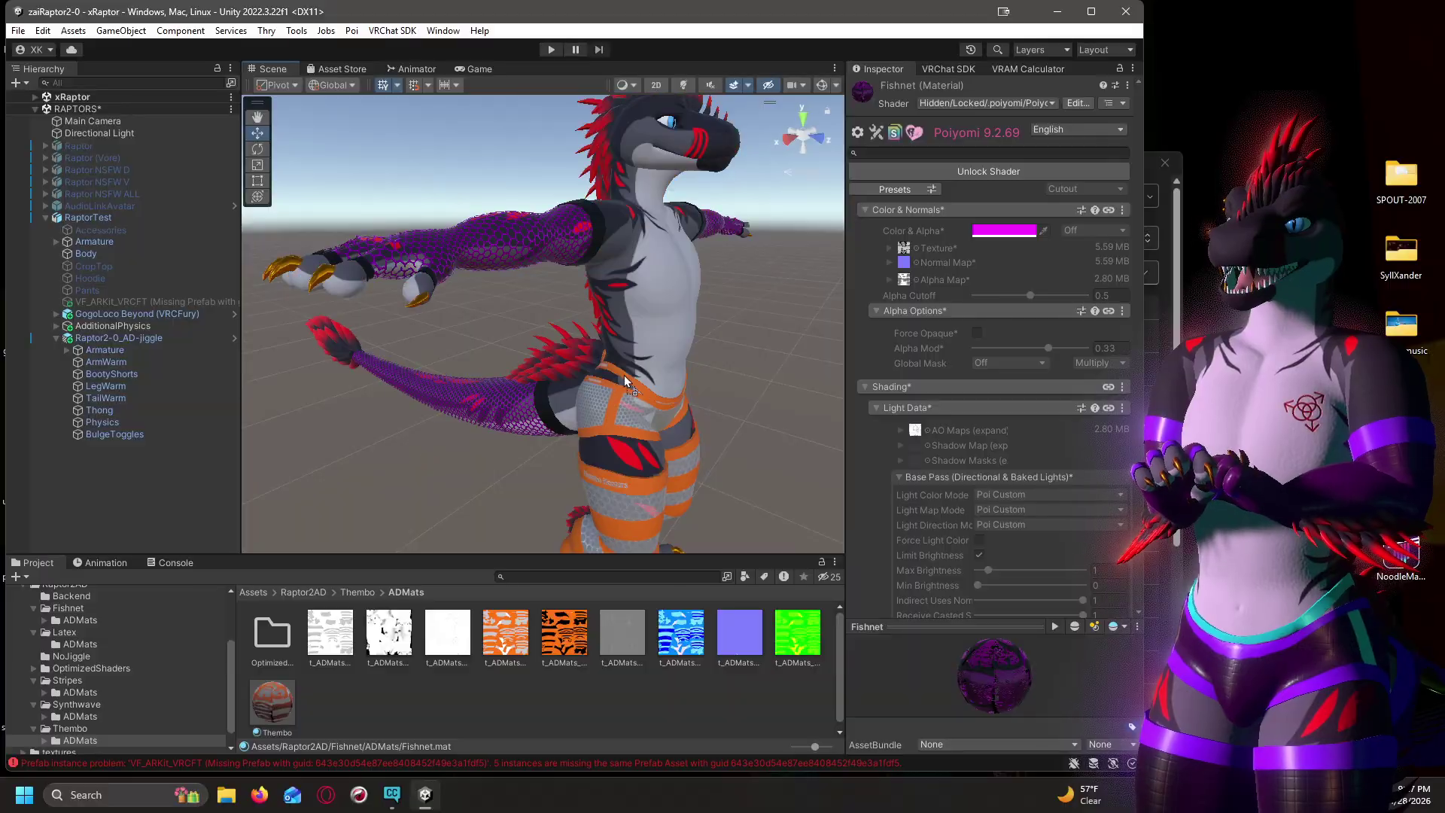
pyautogui.moveTo(272, 697); pyautogui.dragTo(598, 240)
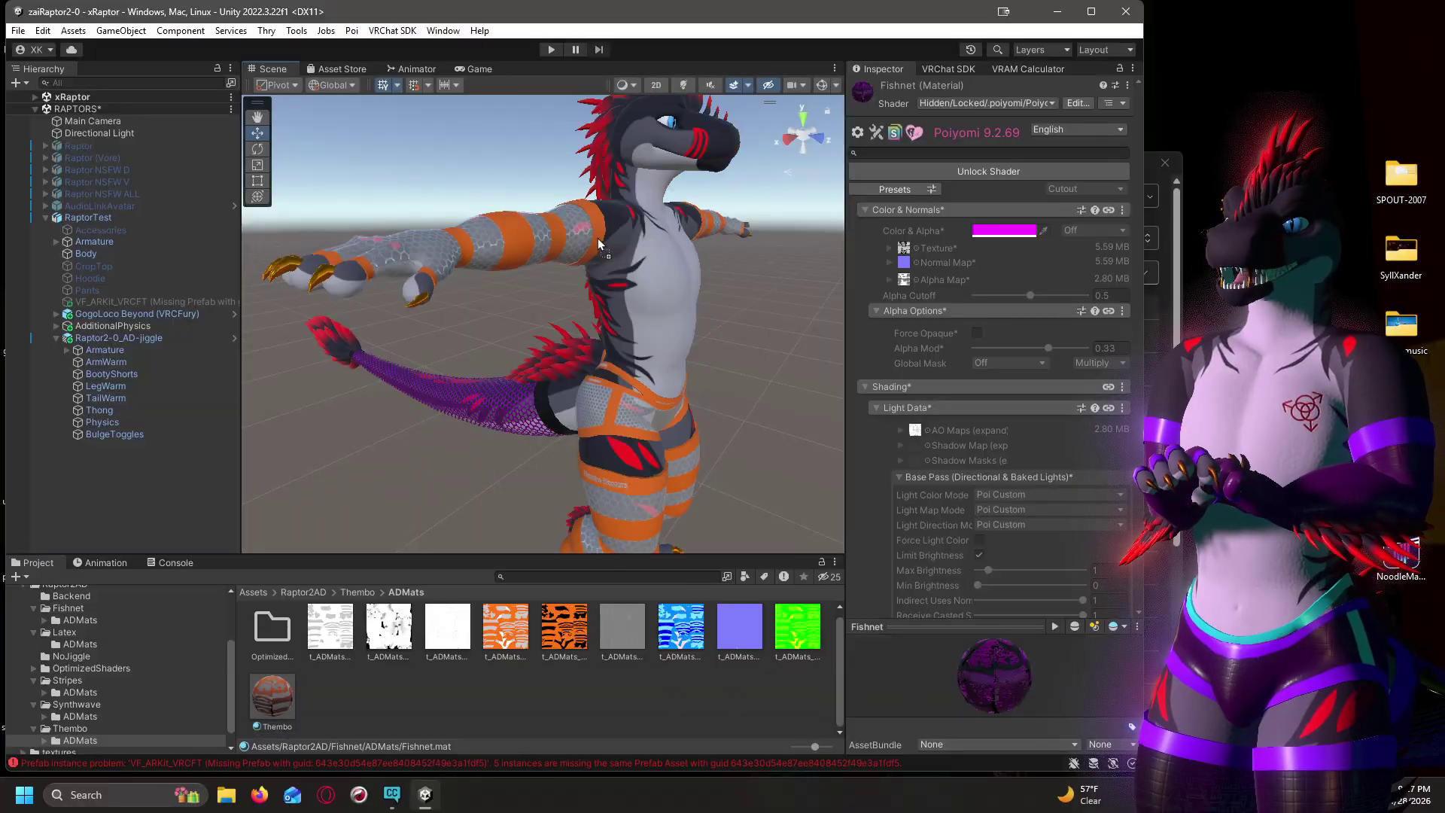
# Assign the Thembo material to Element 0 of the TailWarm mesh.
pyautogui.click(509, 426)
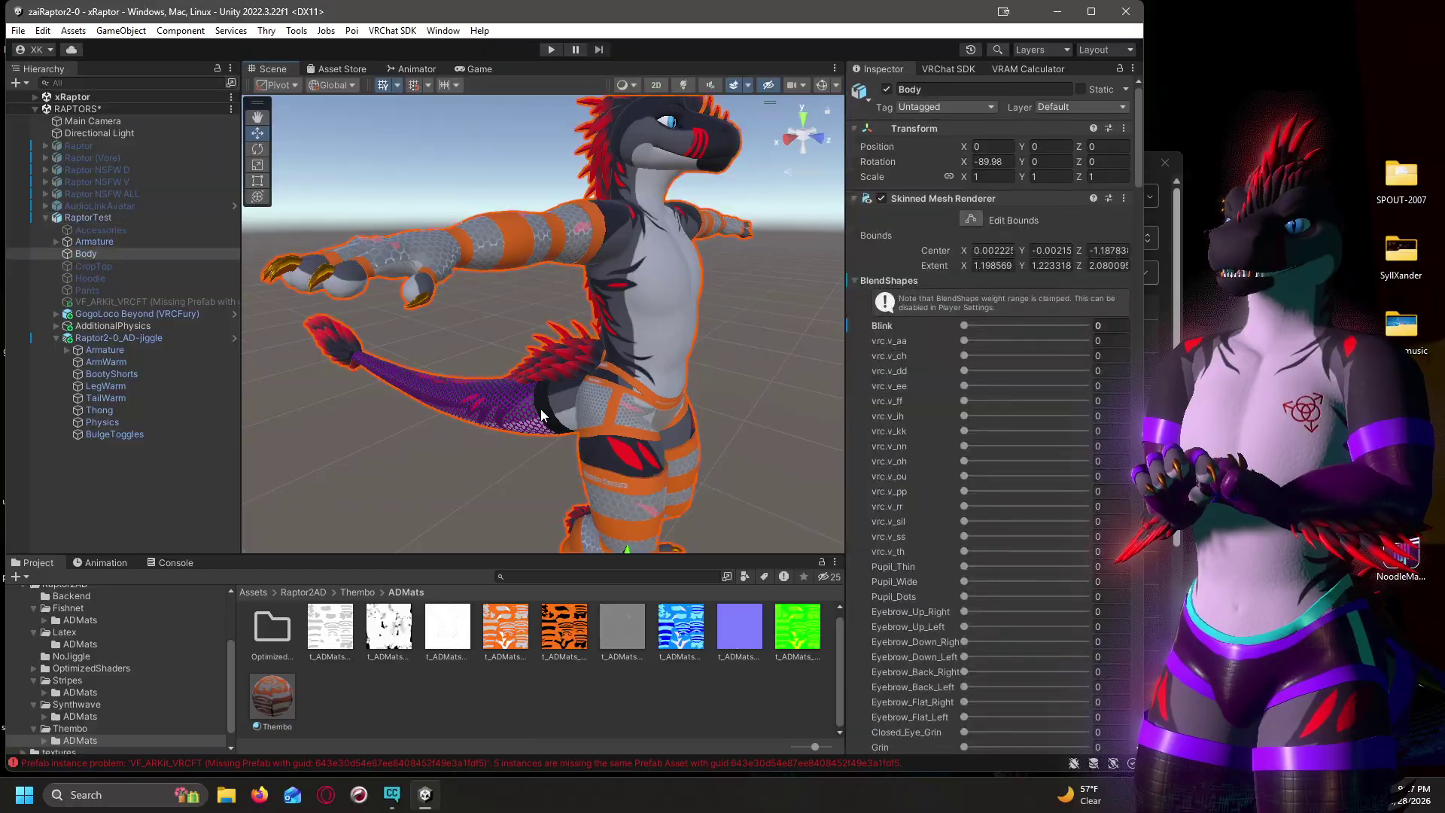
pyautogui.click(855, 280)
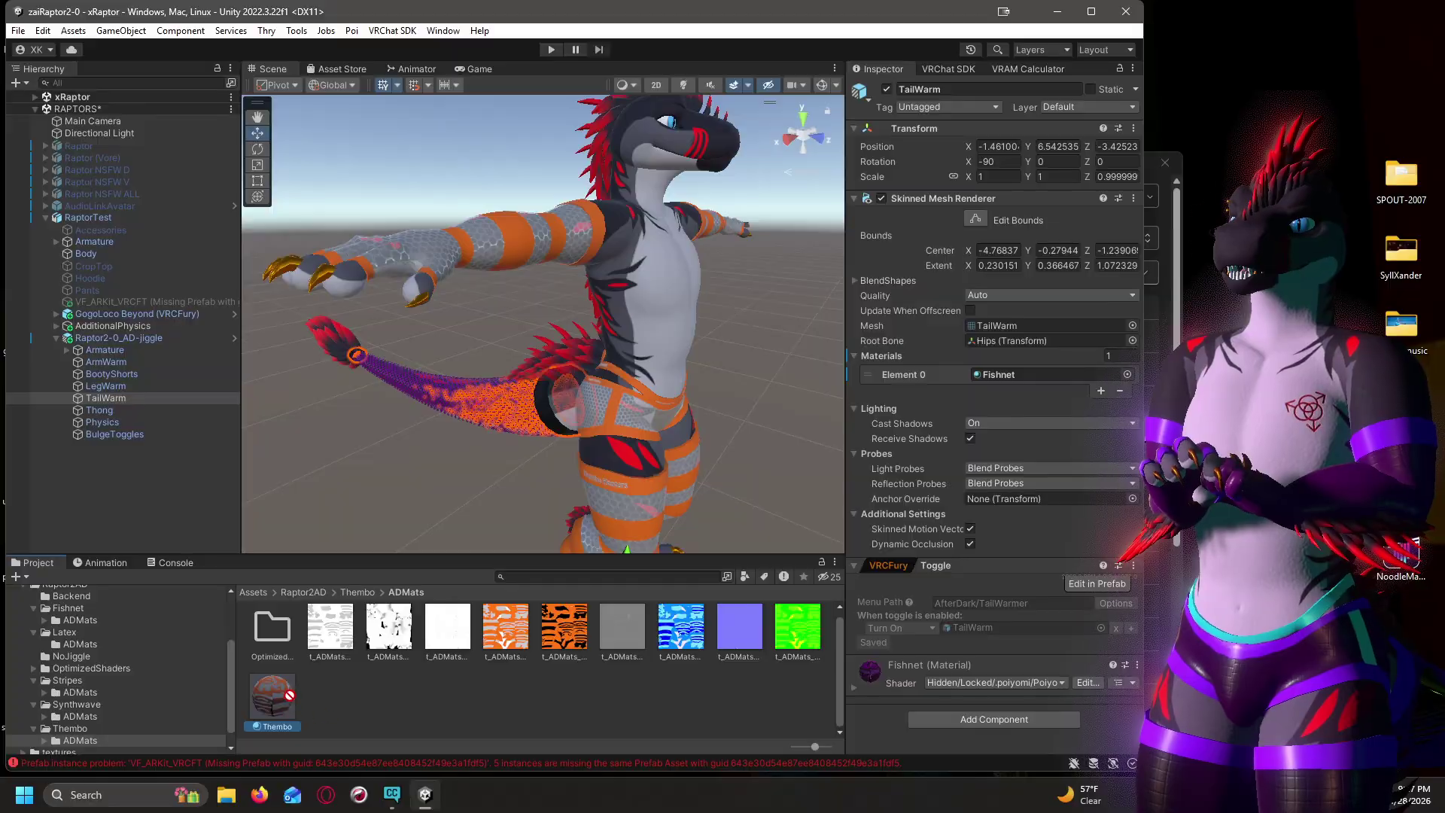
pyautogui.moveTo(272, 696); pyautogui.dragTo(1019, 372)
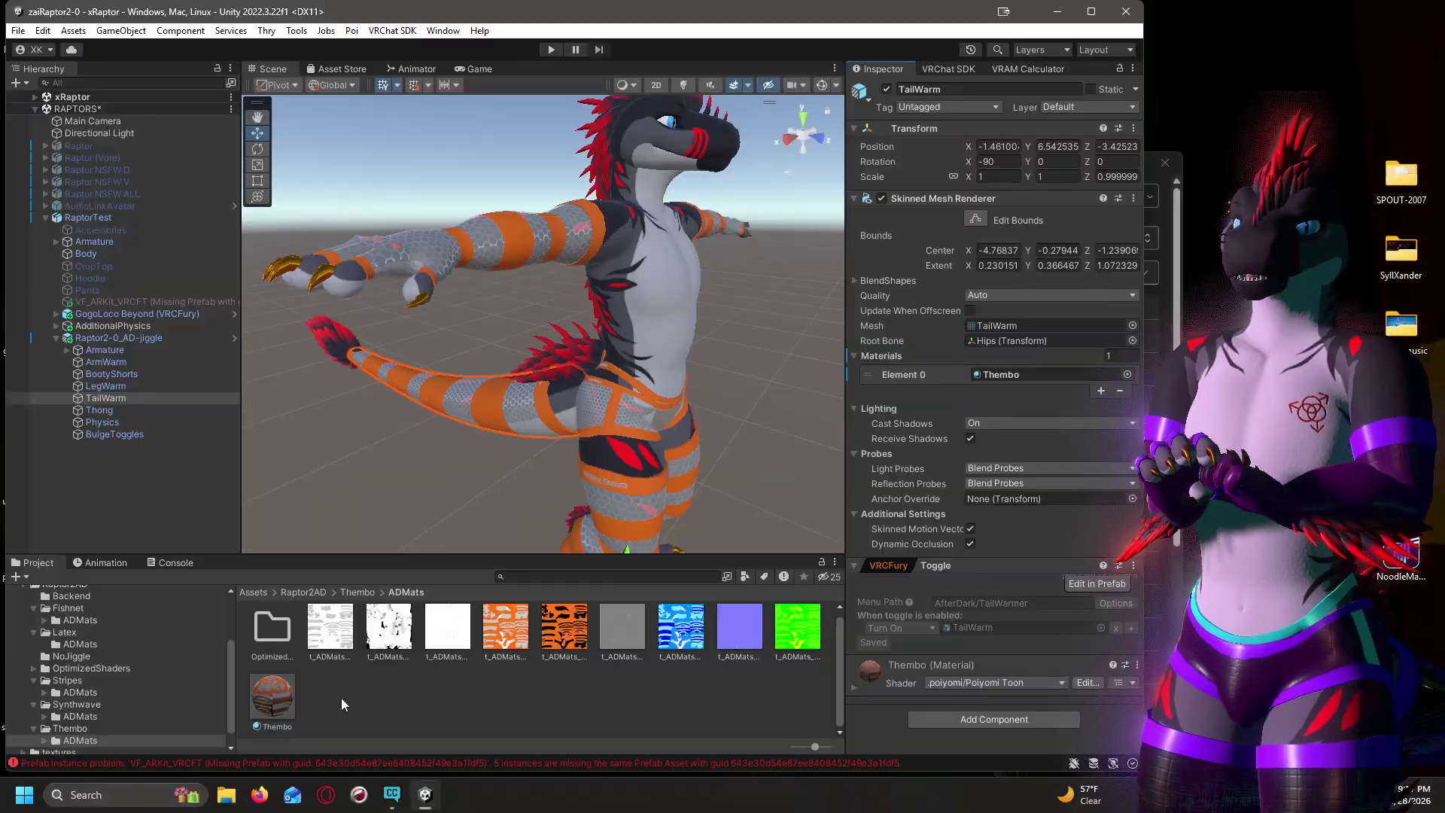
# Open the Thembo material's settings and turn on scene lighting in the Scene view.
pyautogui.click(272, 696)
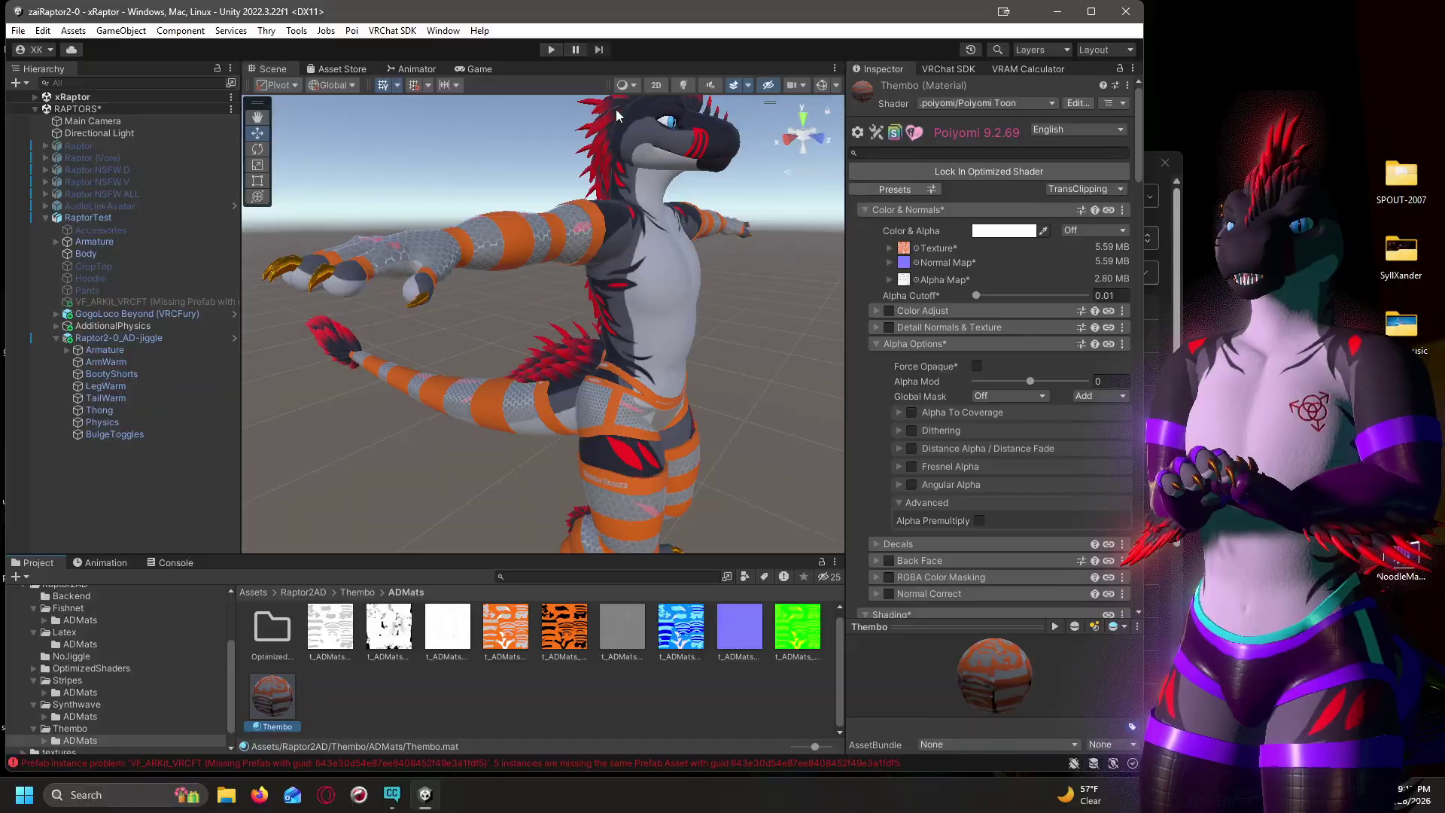
pyautogui.click(685, 86)
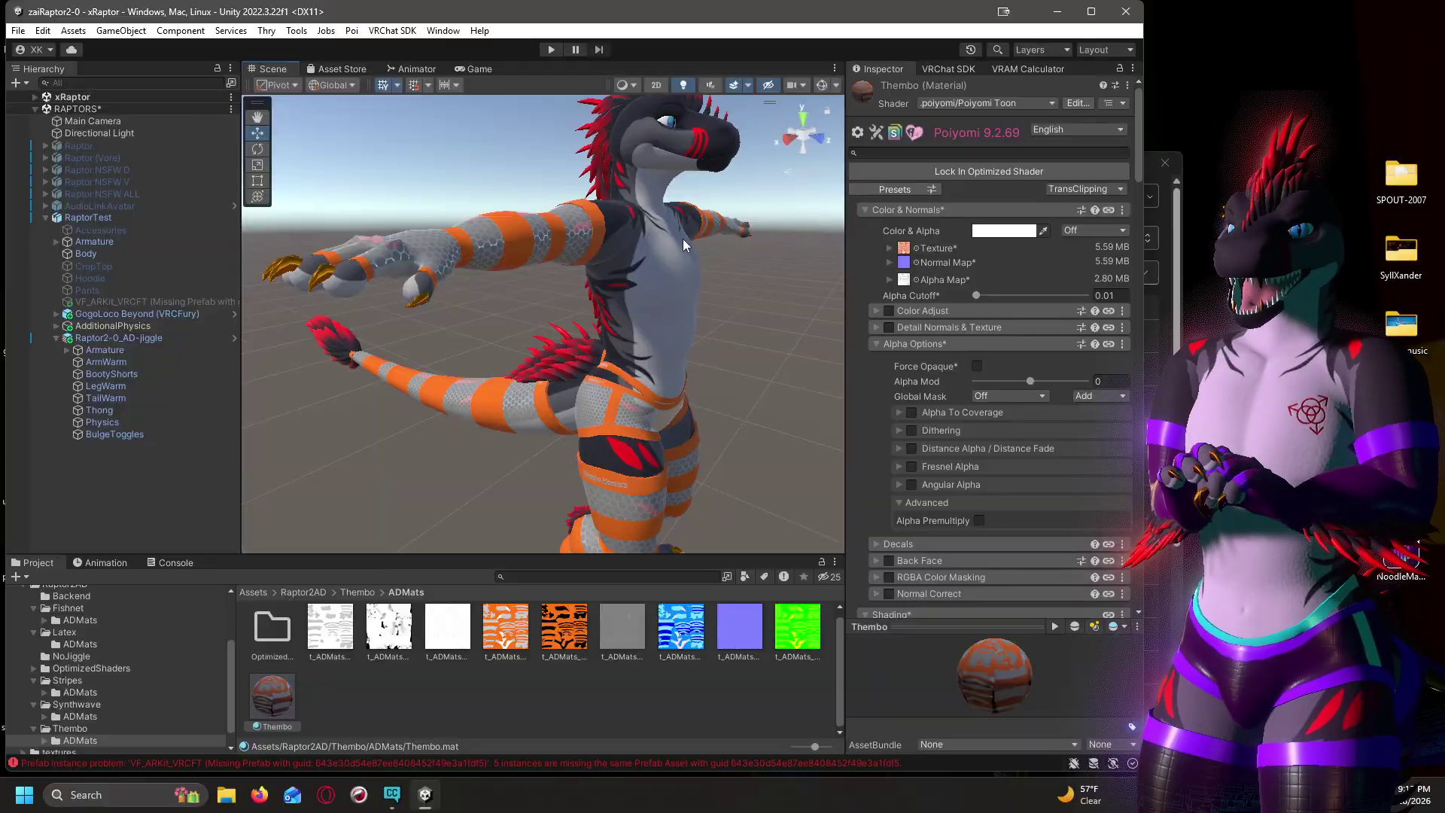
# Try a Hue Shift of about 0.32 under the Thembo material's Color Adjust, and turn Hue Shift and Color Adjust off again.
pyautogui.click(889, 312)
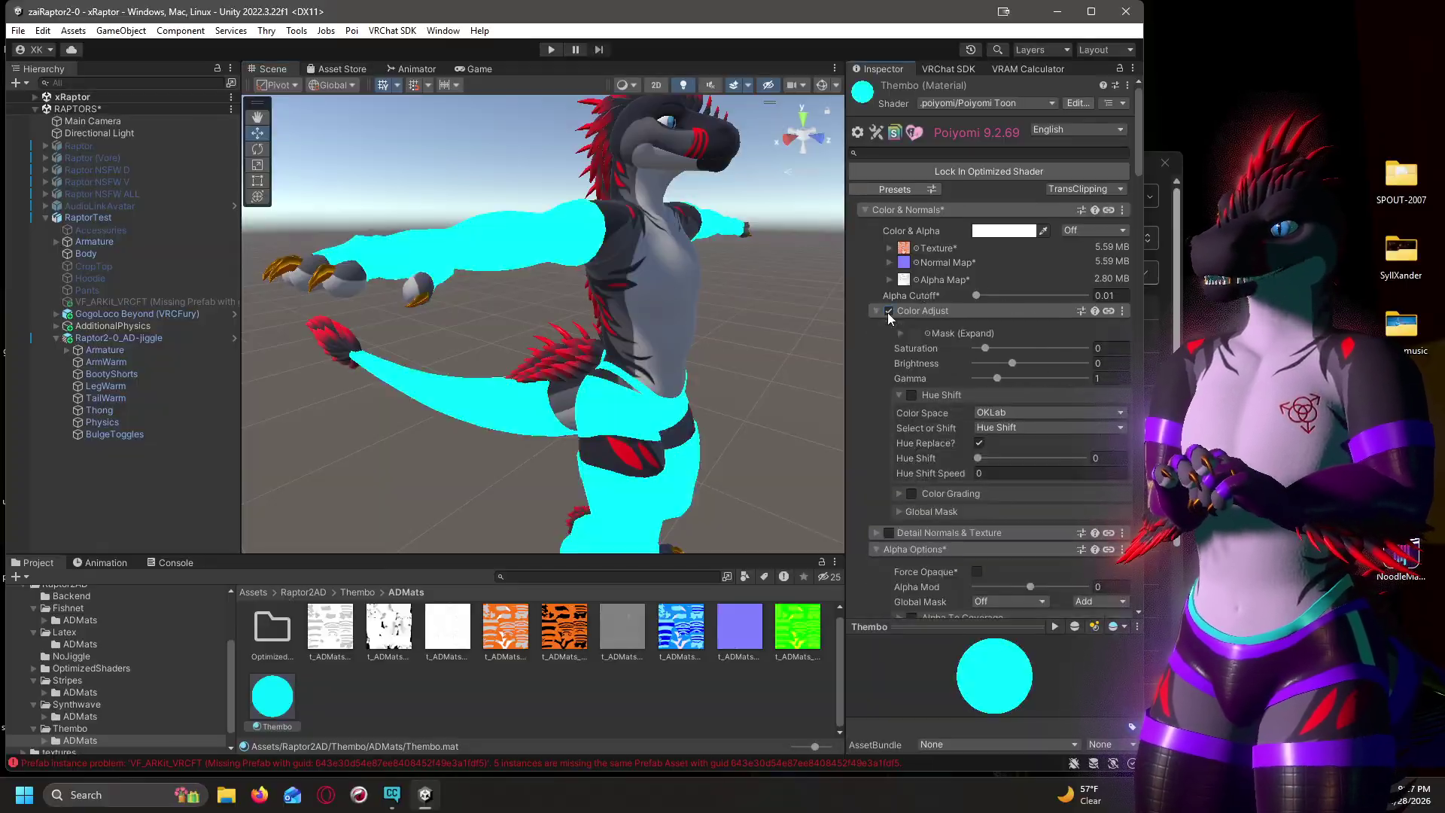
pyautogui.click(918, 395)
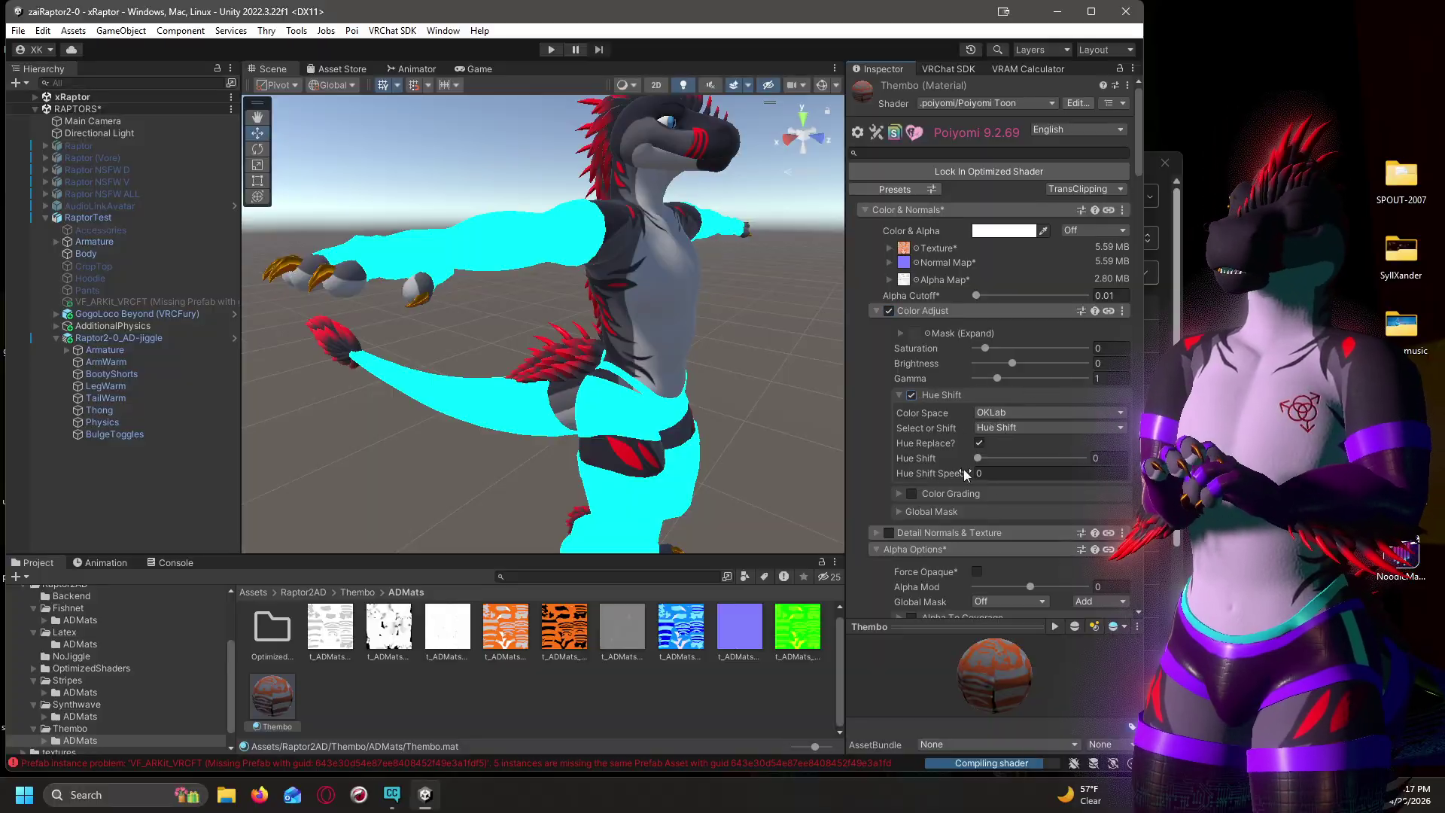
pyautogui.moveTo(979, 465); pyautogui.dragTo(1011, 473)
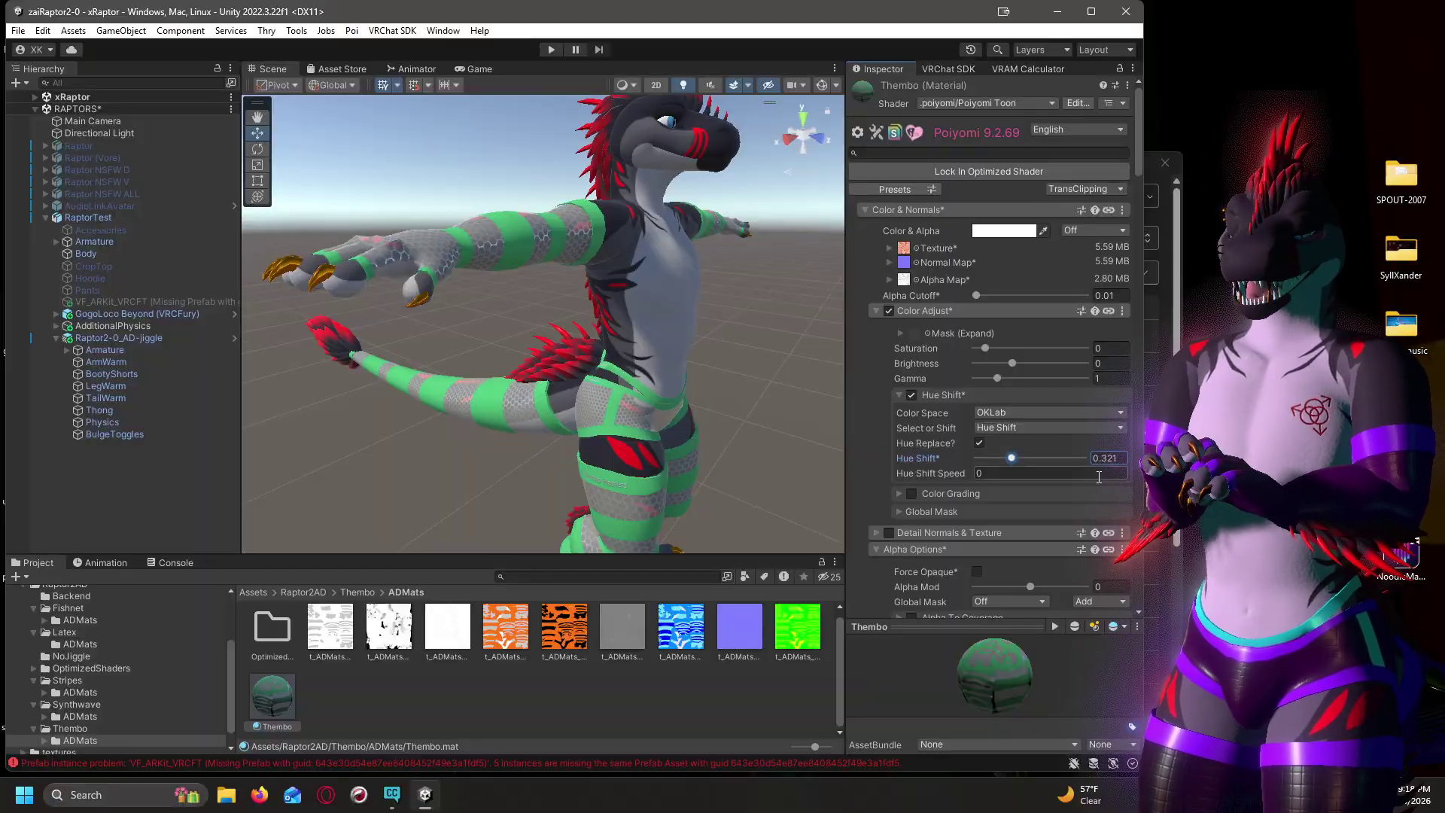
pyautogui.moveTo(1014, 460); pyautogui.dragTo(939, 456)
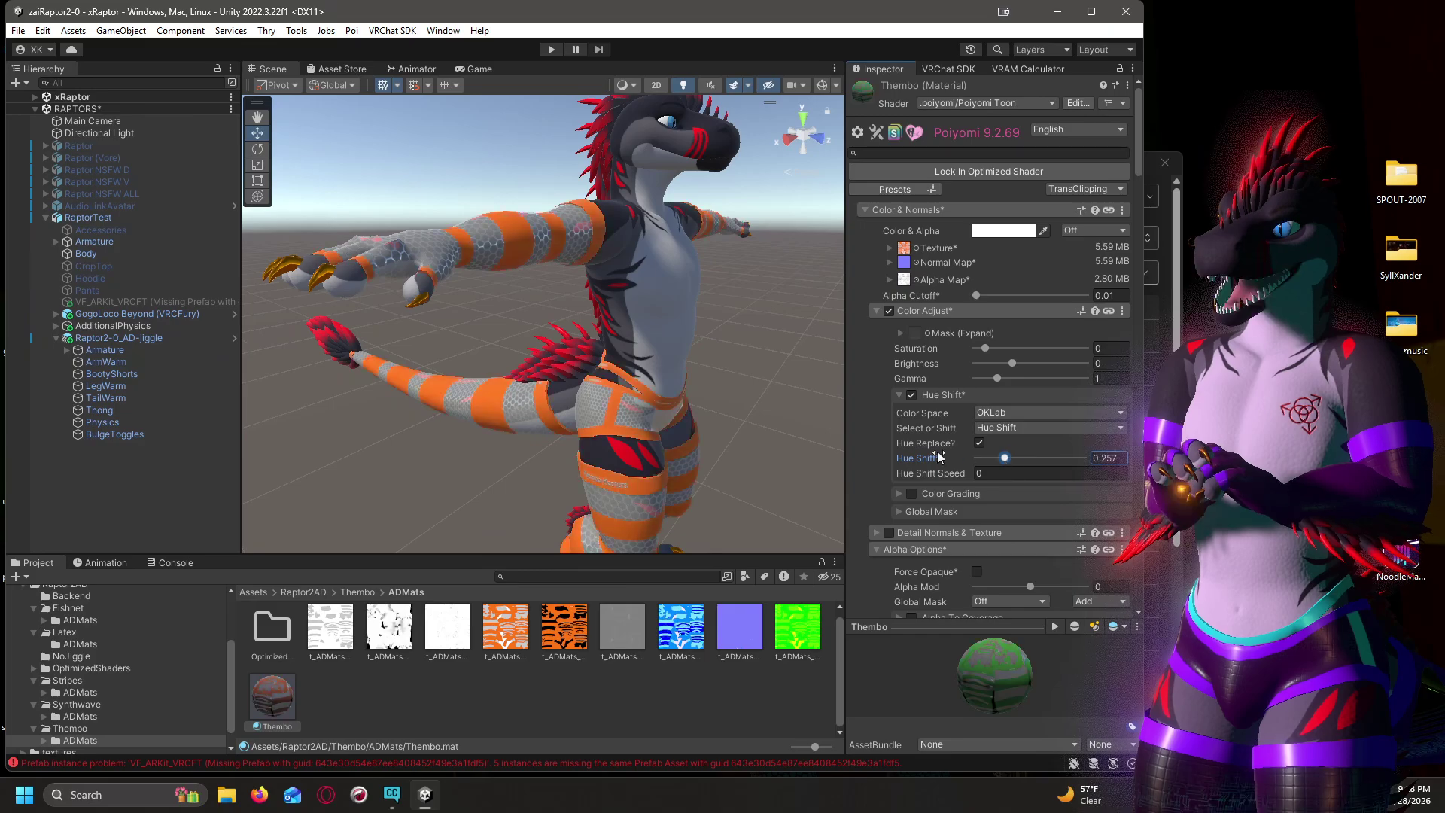
pyautogui.click(912, 395)
pyautogui.click(891, 312)
# Try an Emission 0 strength of 8.4 and emission Color Adjust on the Thembo material, and reset both.
pyautogui.scroll(-15, 978, 348)
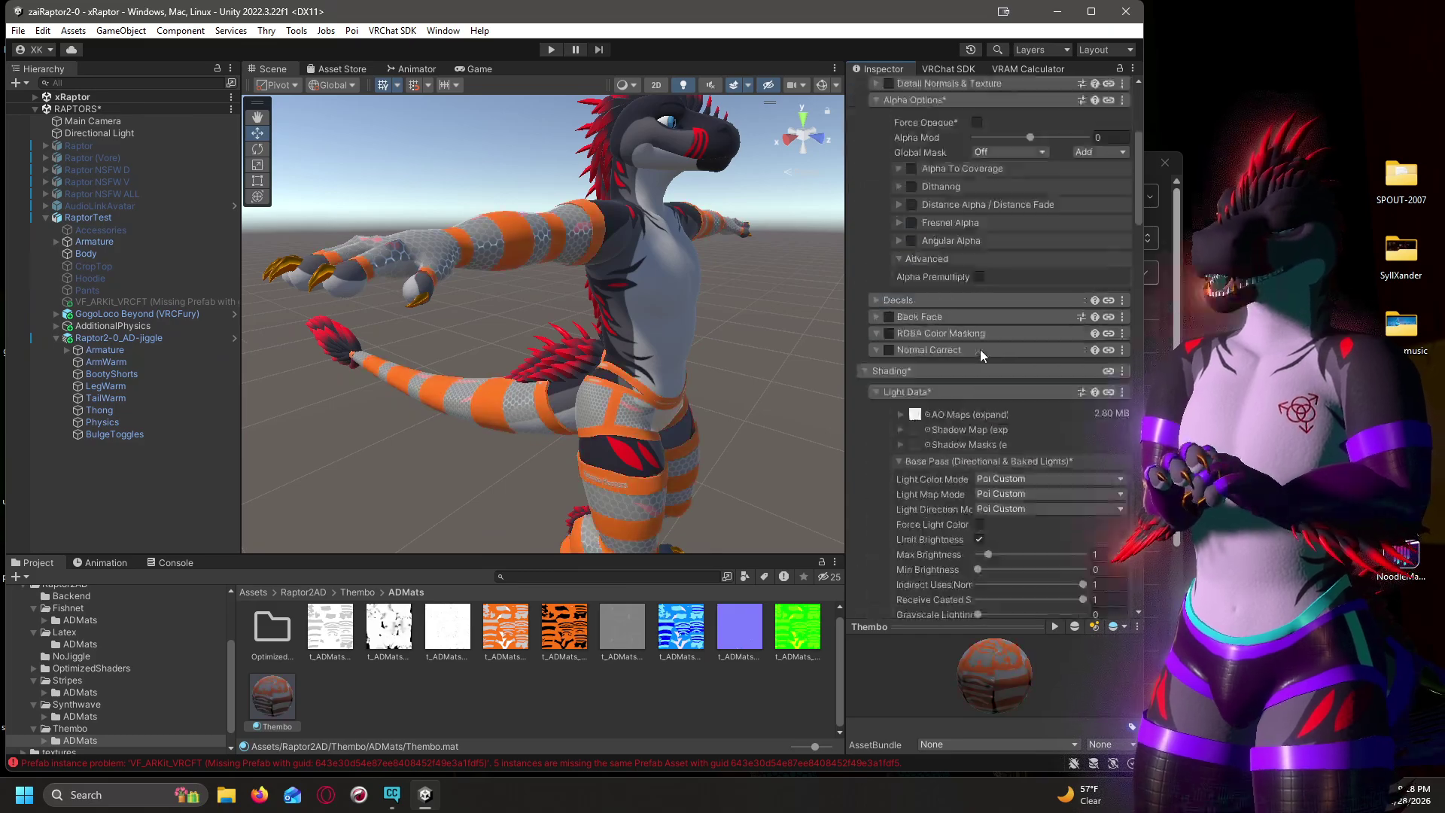
pyautogui.scroll(-12, 979, 346)
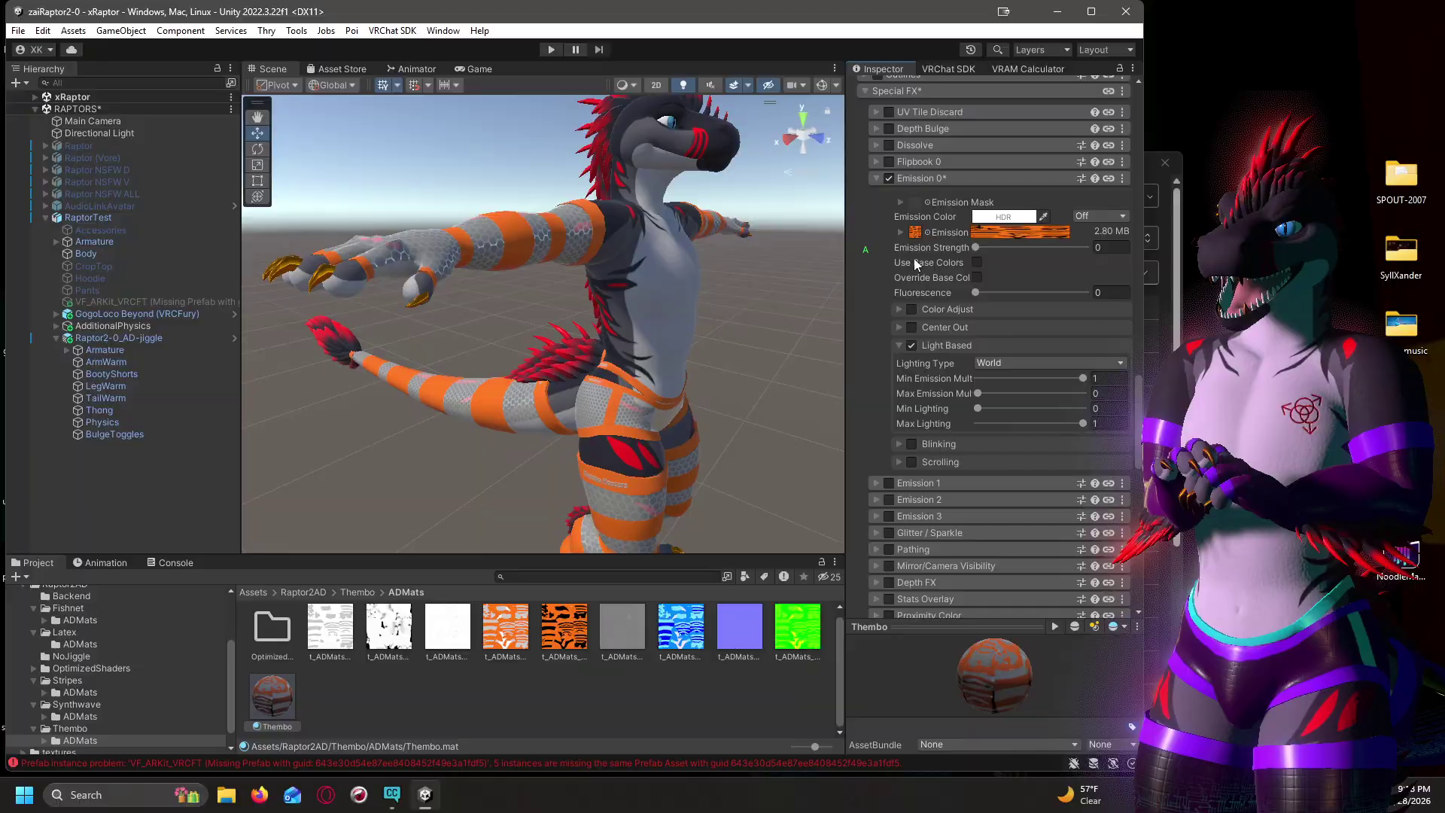
pyautogui.moveTo(976, 247); pyautogui.dragTo(1024, 247)
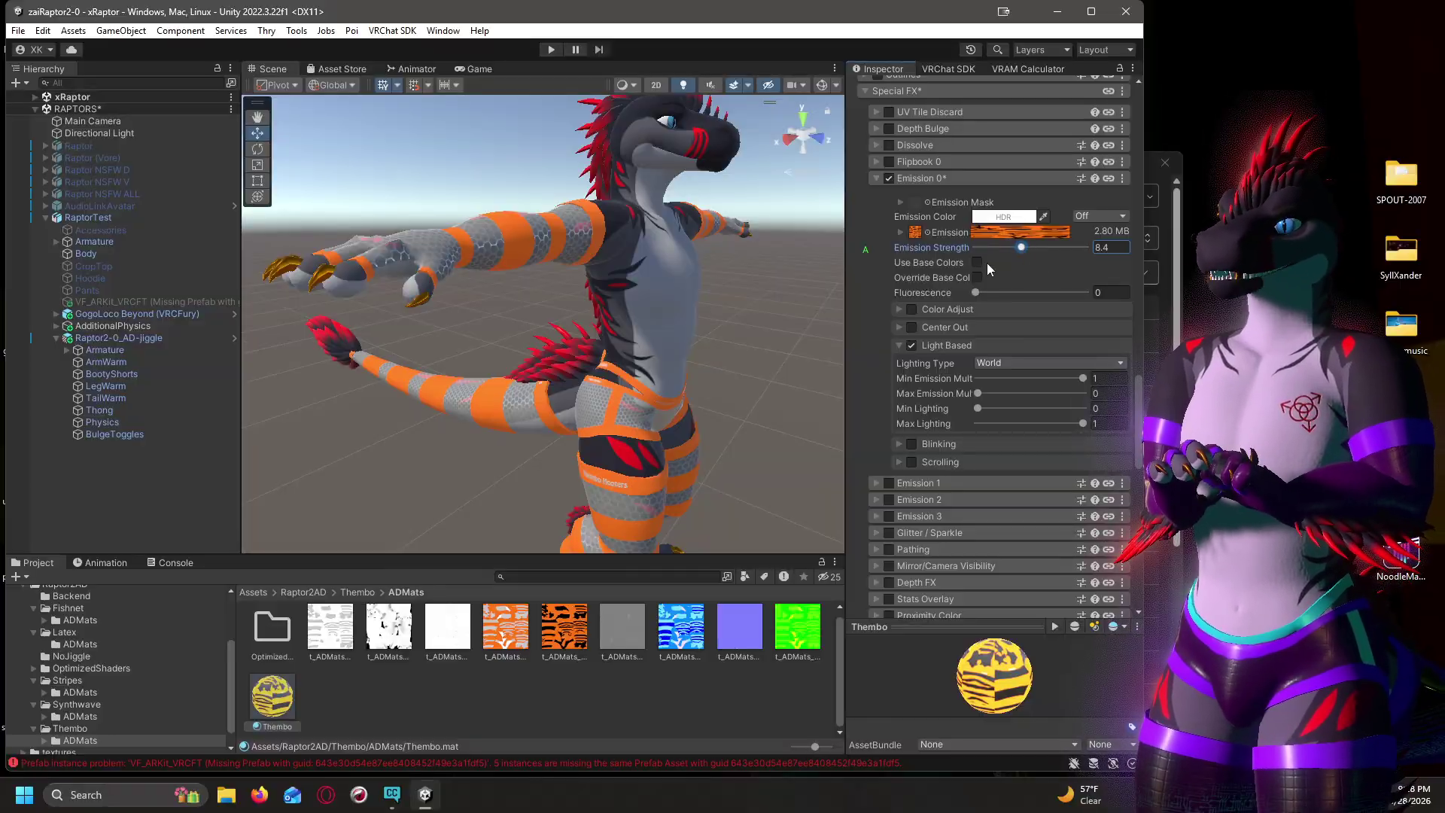
pyautogui.click(900, 233)
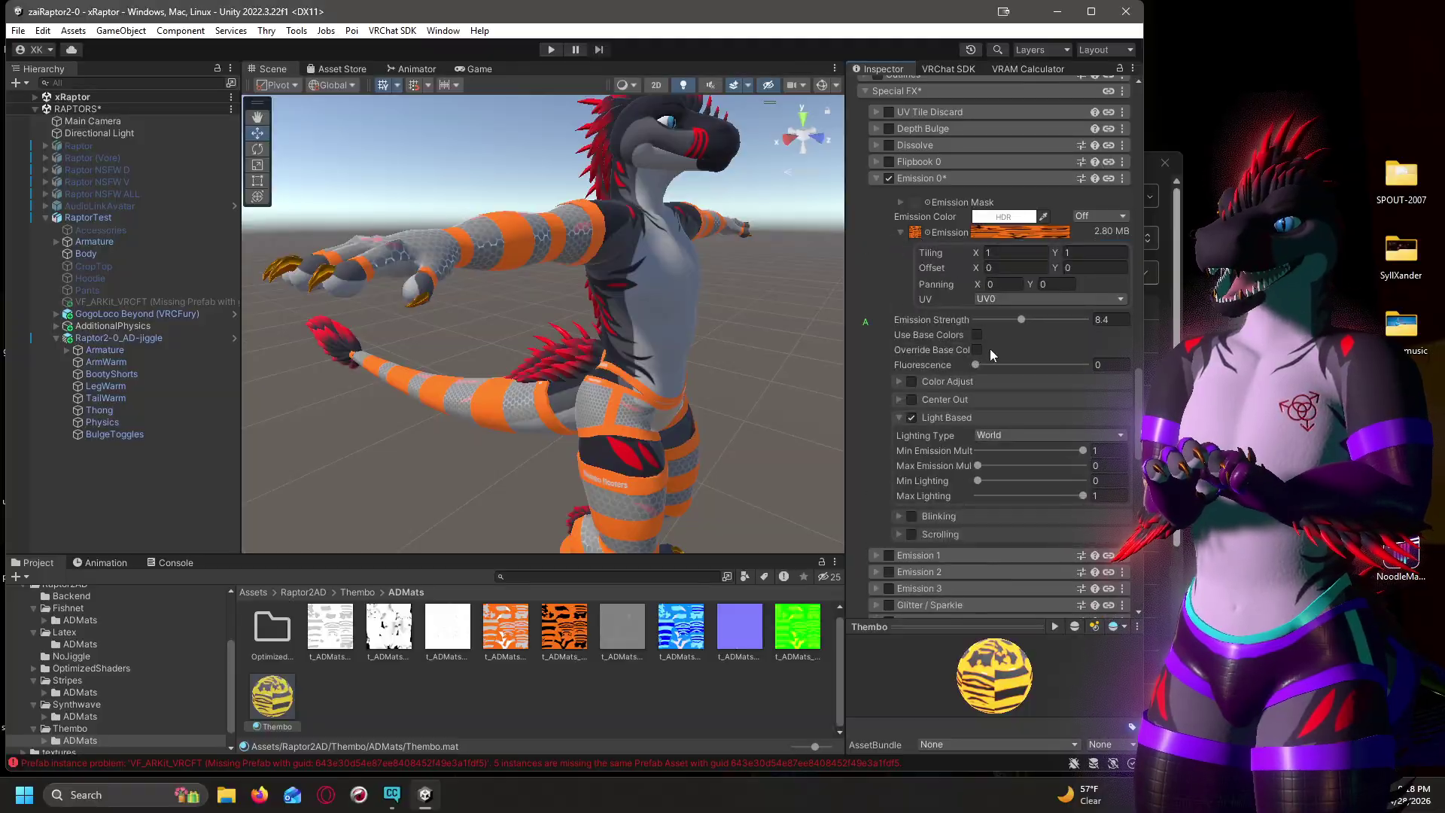
pyautogui.click(911, 382)
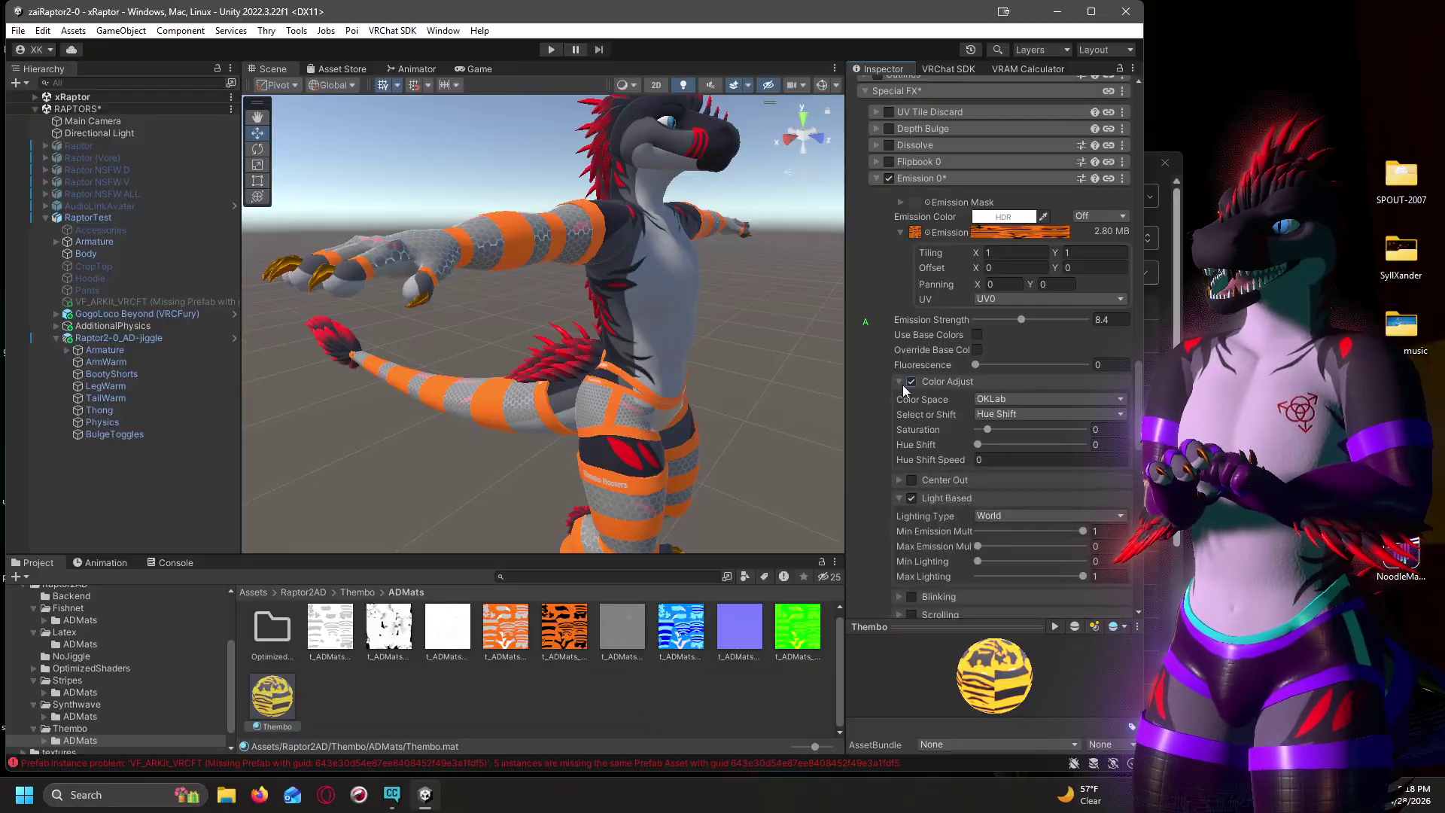
pyautogui.click(911, 381)
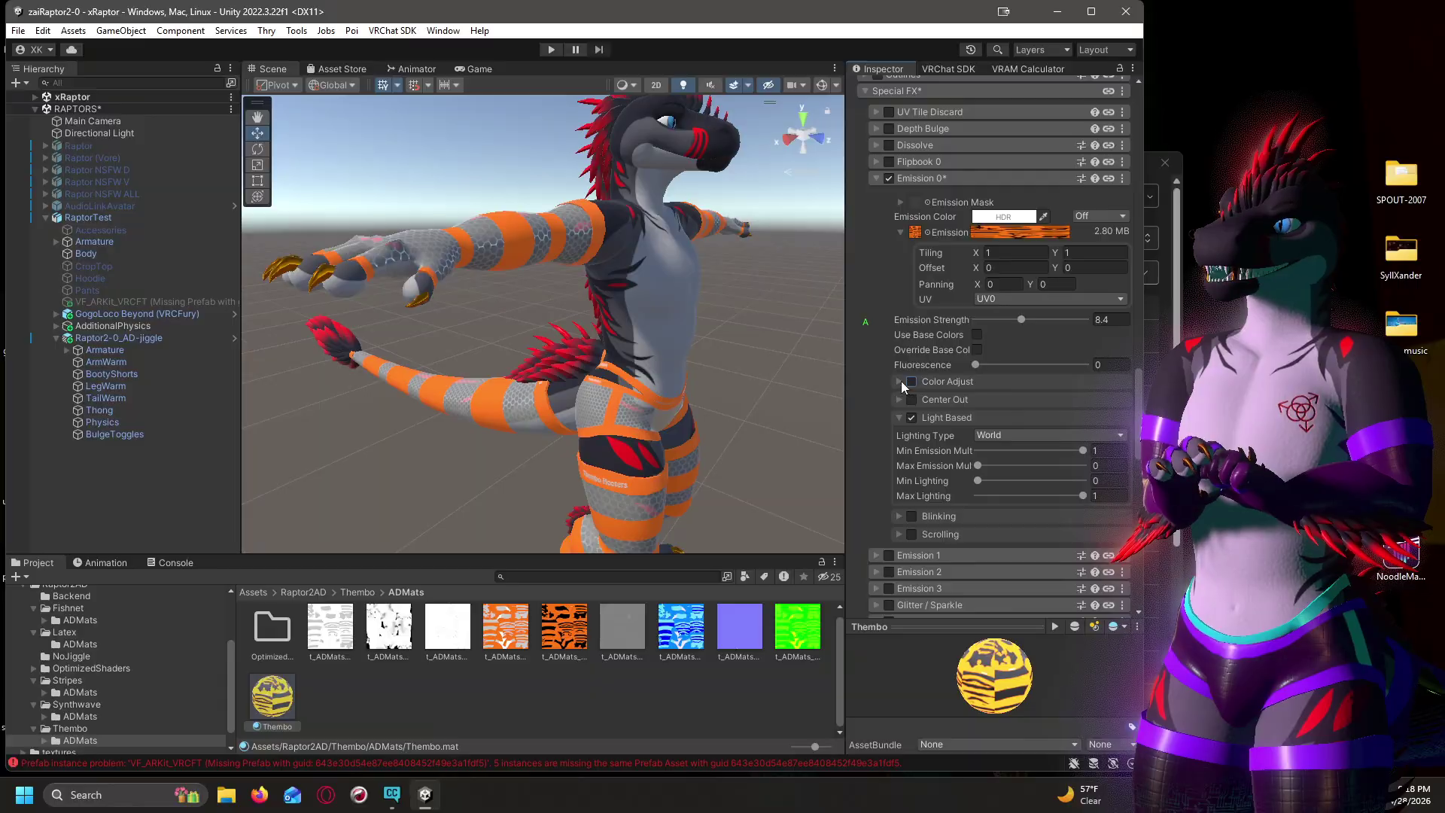
pyautogui.click(902, 233)
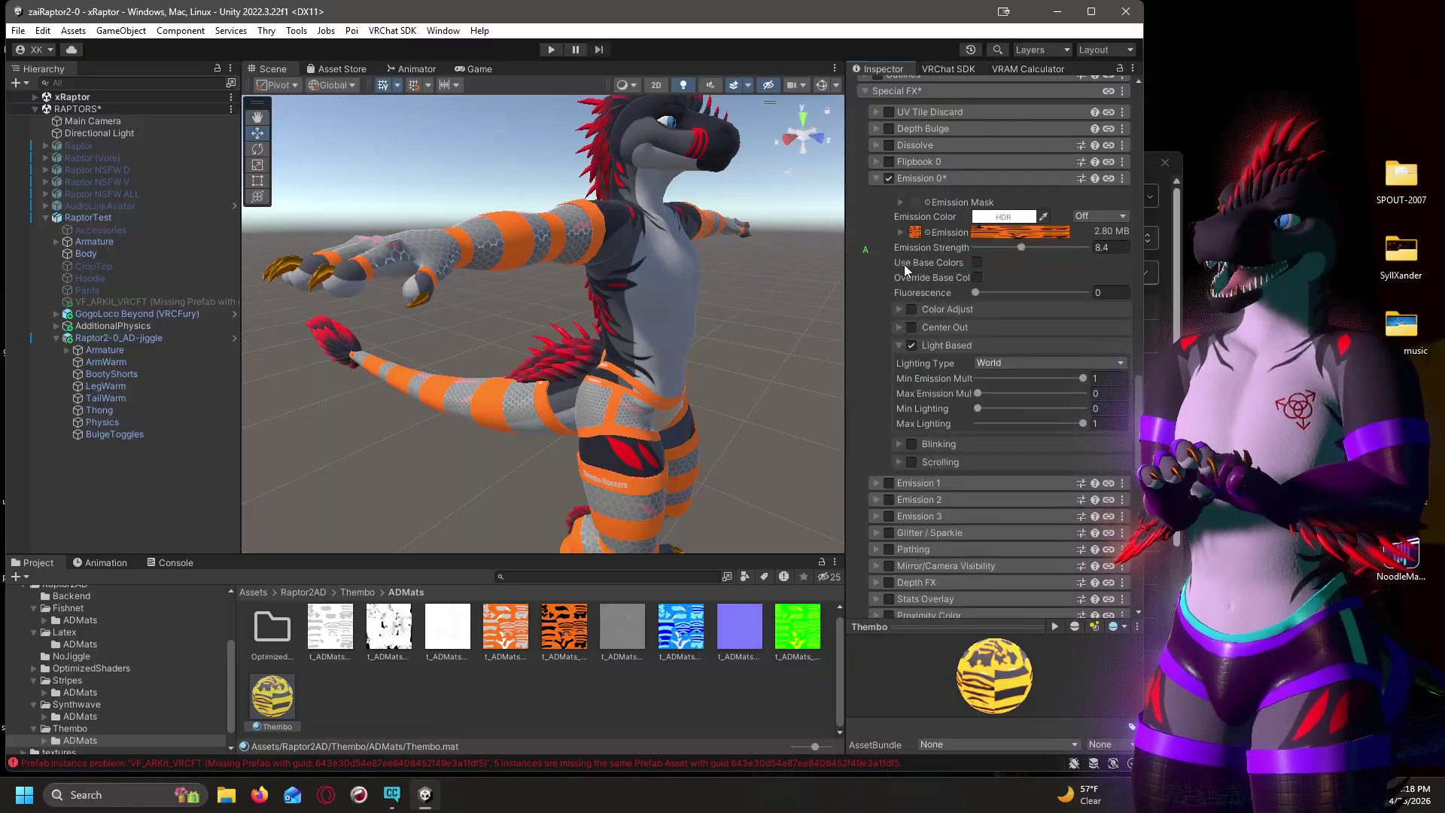
pyautogui.moveTo(1023, 246); pyautogui.dragTo(893, 253)
# Inspect the Thembo reflections on the avatar from below, and enable Force Fallback in the Reflections & Specular section.
pyautogui.scroll(1, 937, 437)
pyautogui.scroll(15, 936, 436)
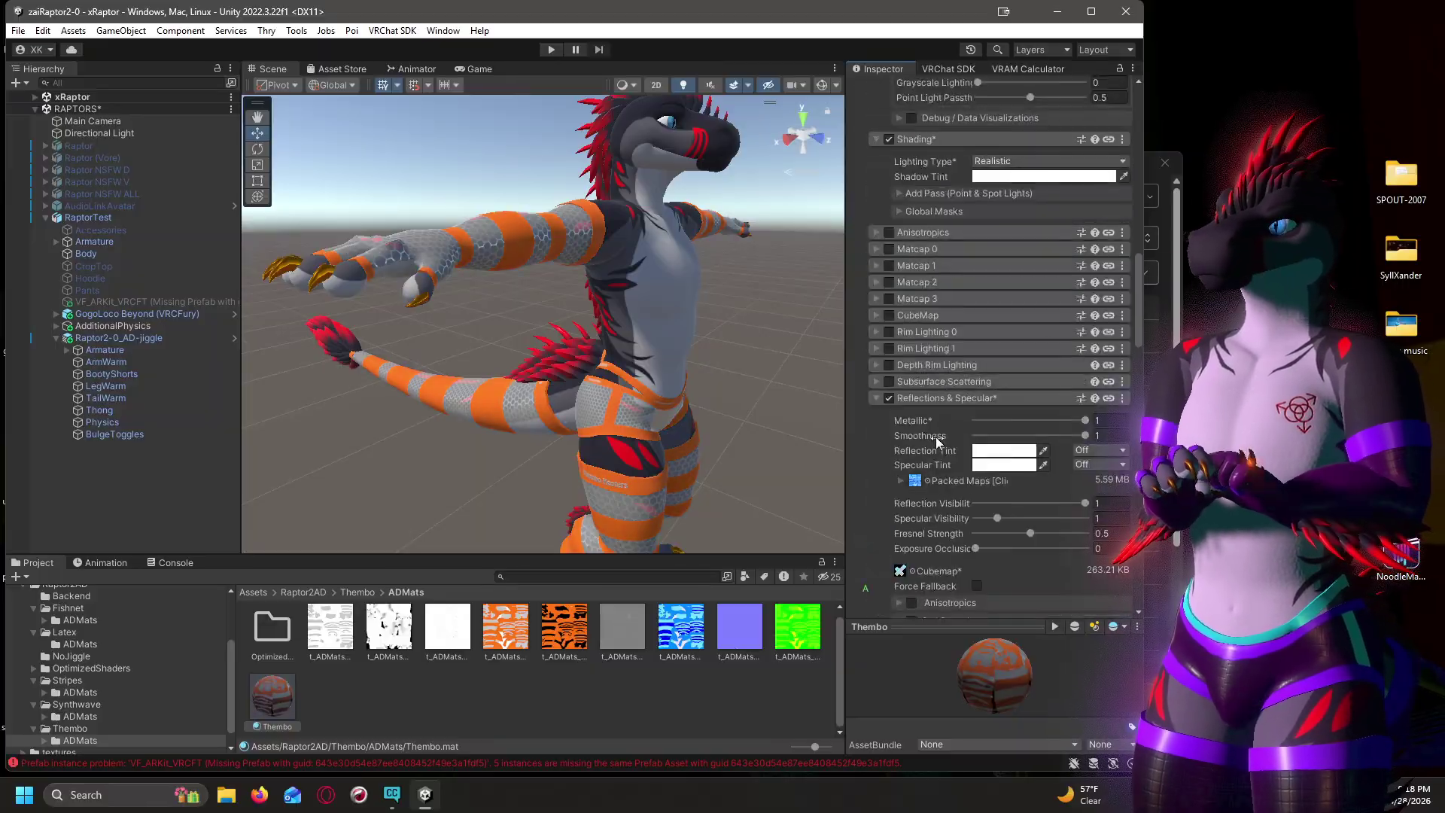
pyautogui.scroll(-10, 933, 438)
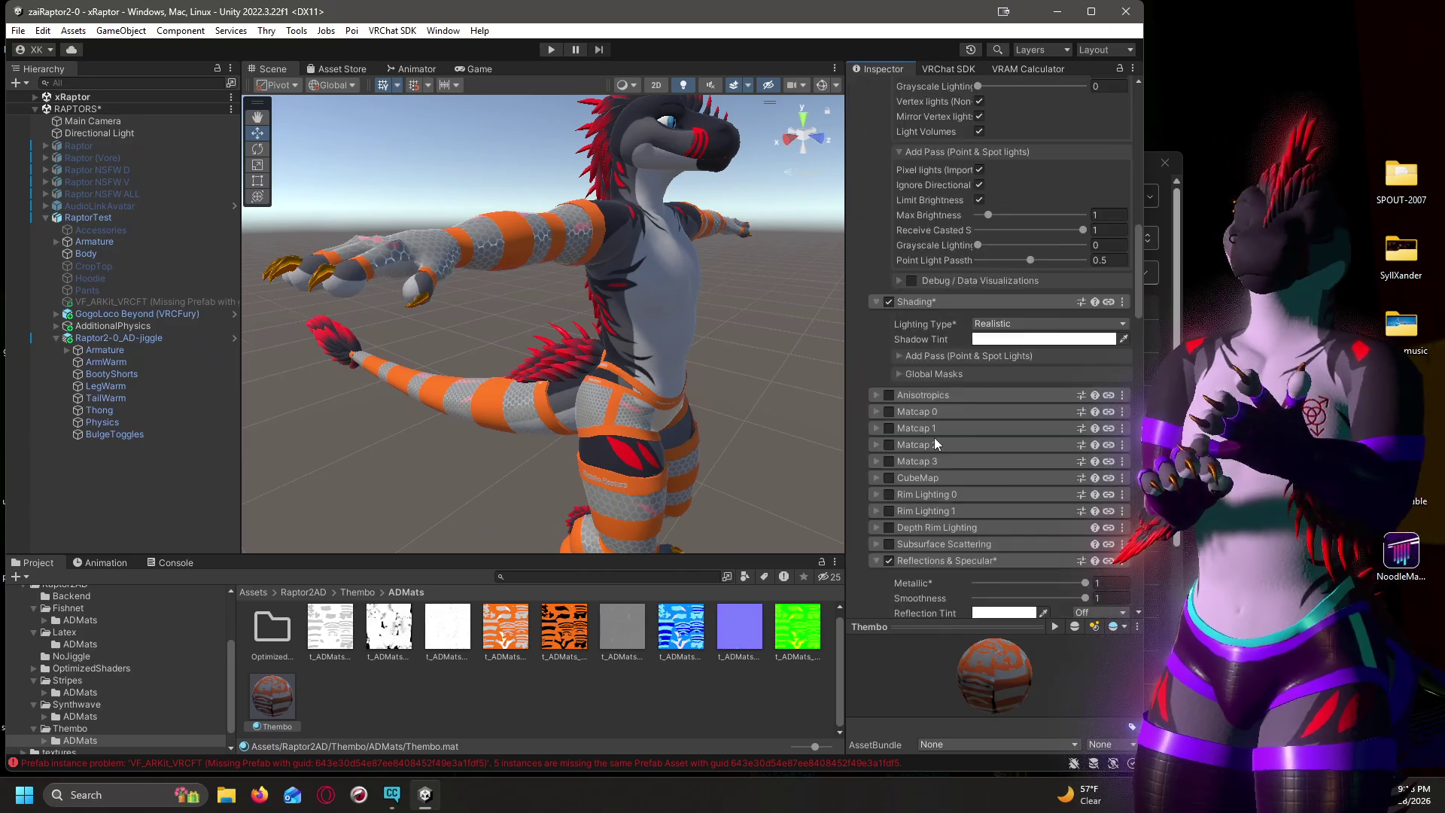
pyautogui.scroll(-7, 935, 436)
pyautogui.scroll(-2, 905, 229)
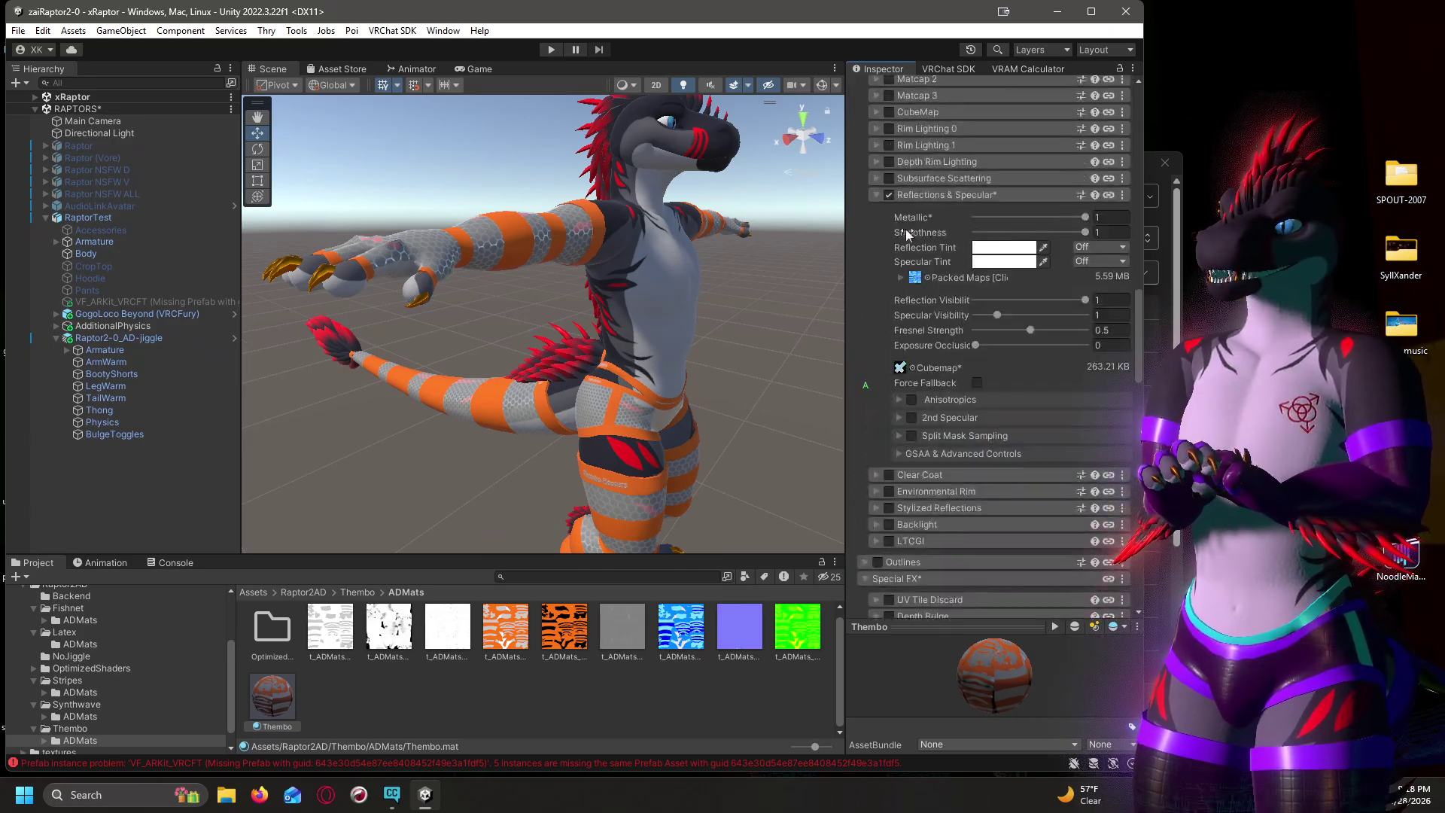
pyautogui.keyDown('alt'); pyautogui.moveTo(715, 393); pyautogui.dragTo(459, 205); pyautogui.keyUp('alt')
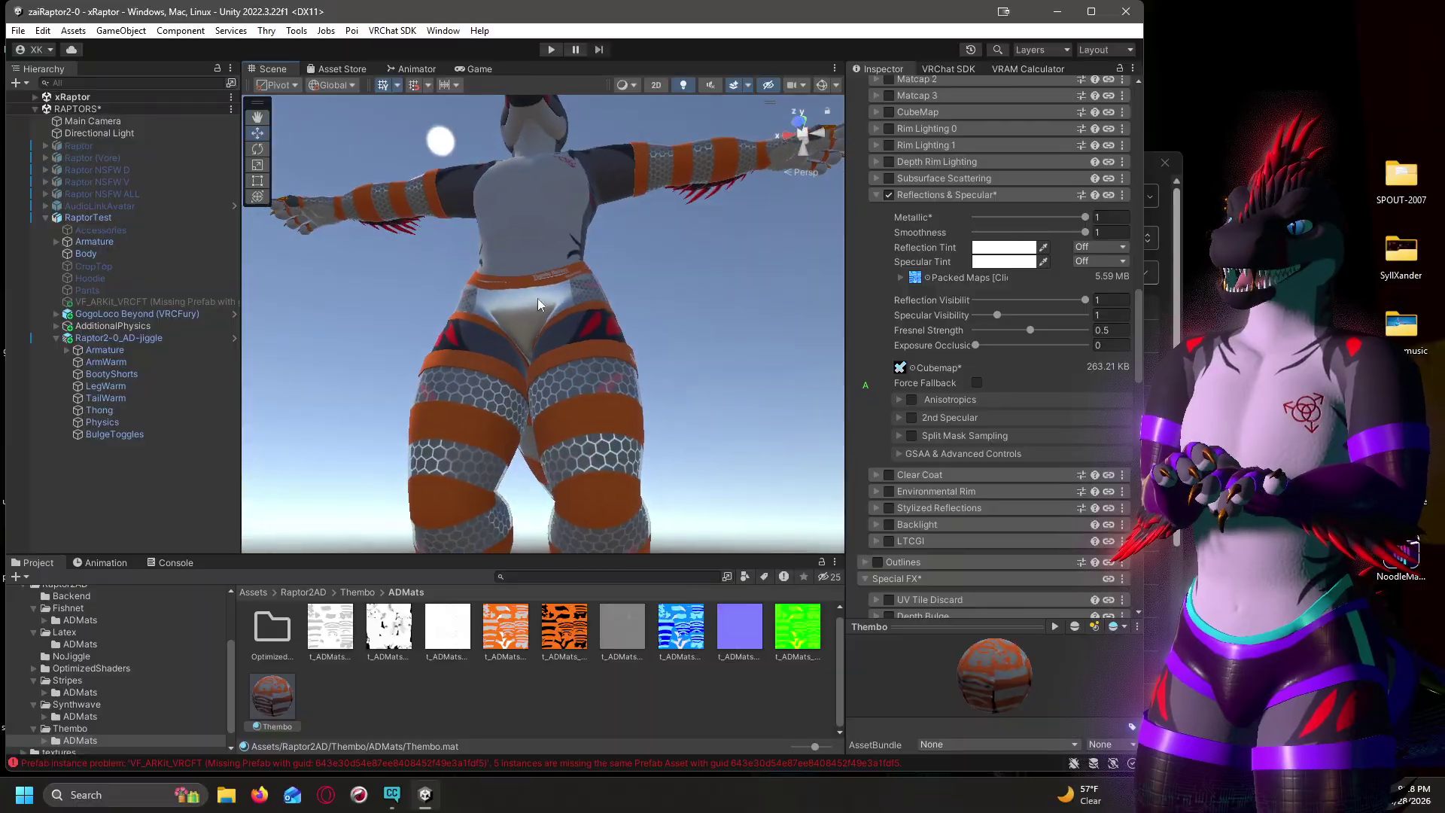
pyautogui.click(977, 382)
pyautogui.keyDown('alt'); pyautogui.moveTo(612, 250); pyautogui.dragTo(667, 444); pyautogui.keyUp('alt')
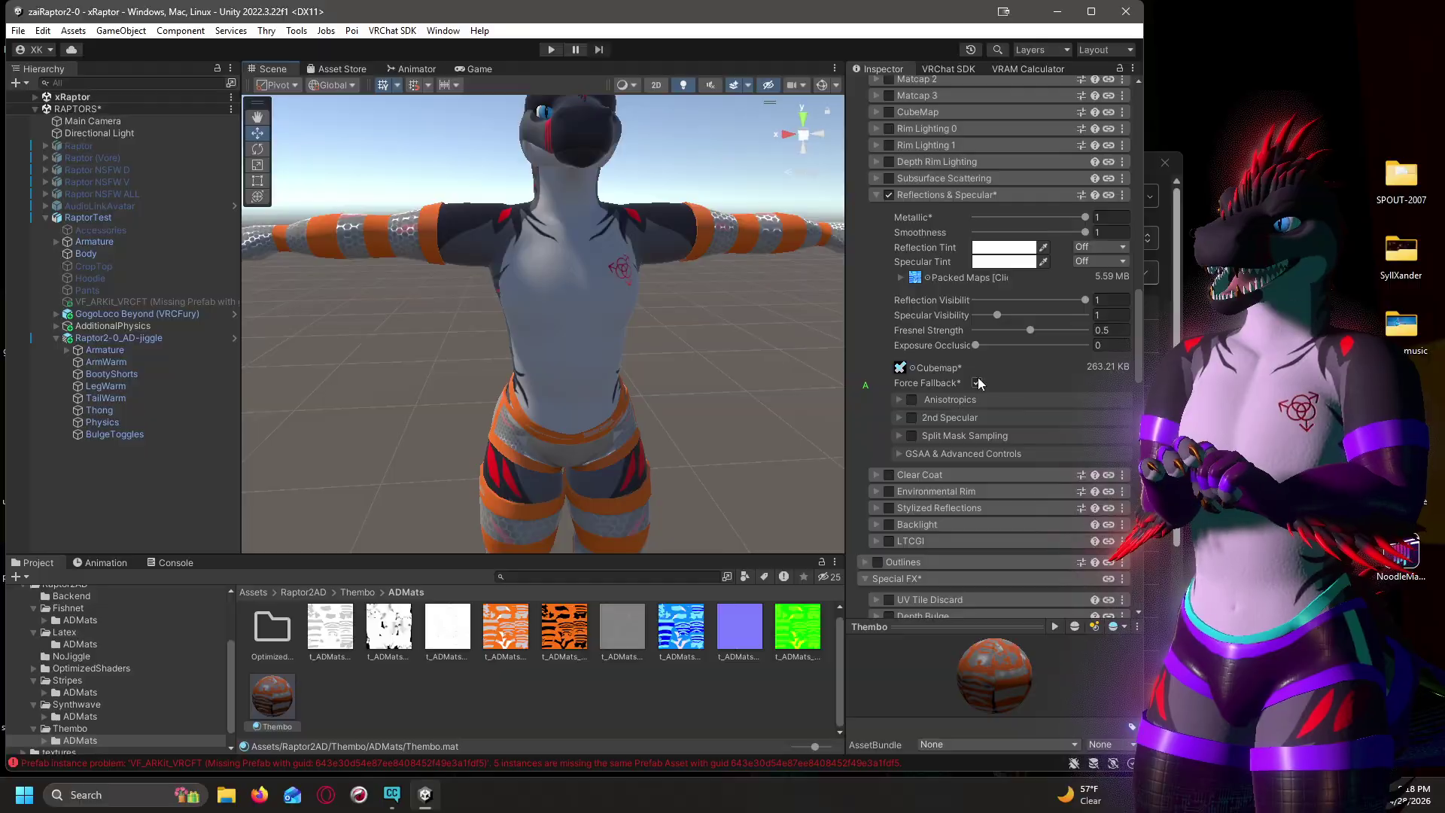
# Try a Metallic value of 0 on the Thembo material, set it back to 1 and turn Force Fallback off.
pyautogui.moveTo(1086, 217); pyautogui.dragTo(963, 218)
pyautogui.keyDown('alt'); pyautogui.moveTo(716, 255); pyautogui.dragTo(694, 169); pyautogui.keyUp('alt')
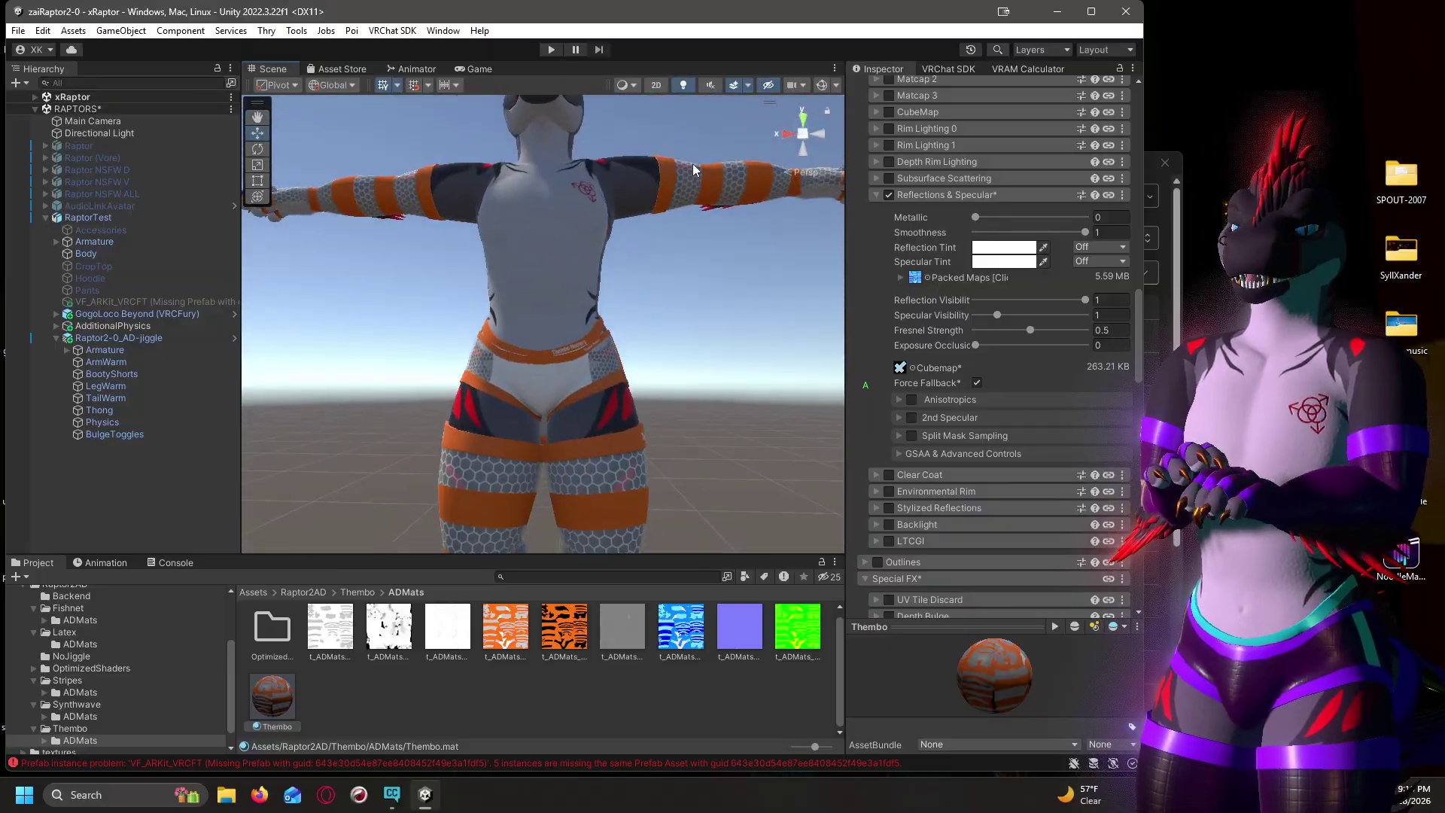
pyautogui.moveTo(977, 217); pyautogui.dragTo(1159, 262)
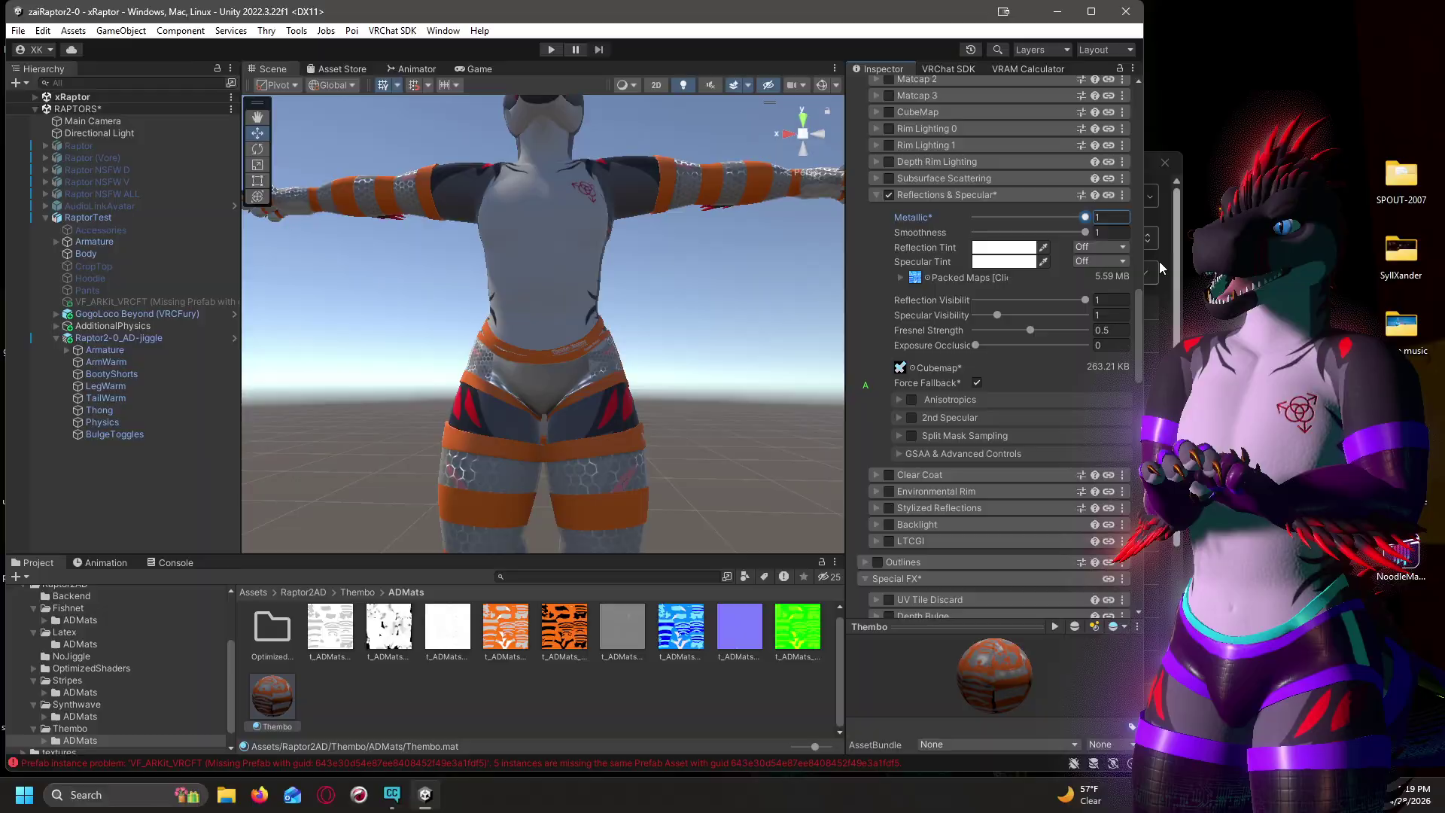
pyautogui.click(977, 382)
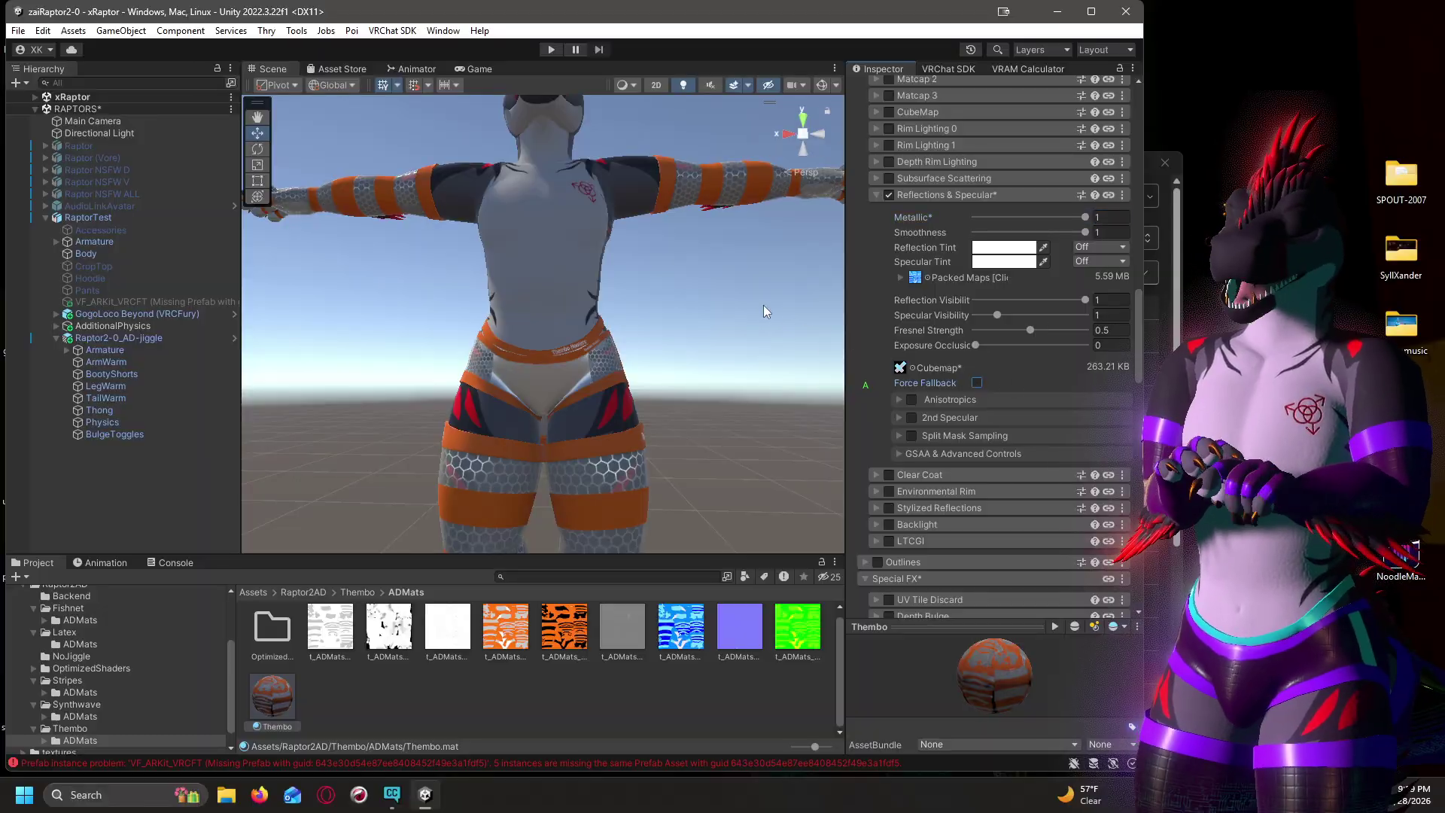
# Lock the Thembo material's Poiyomi shader in its optimized form.
pyautogui.keyDown('alt'); pyautogui.moveTo(763, 305); pyautogui.dragTo(709, 355); pyautogui.keyUp('alt')
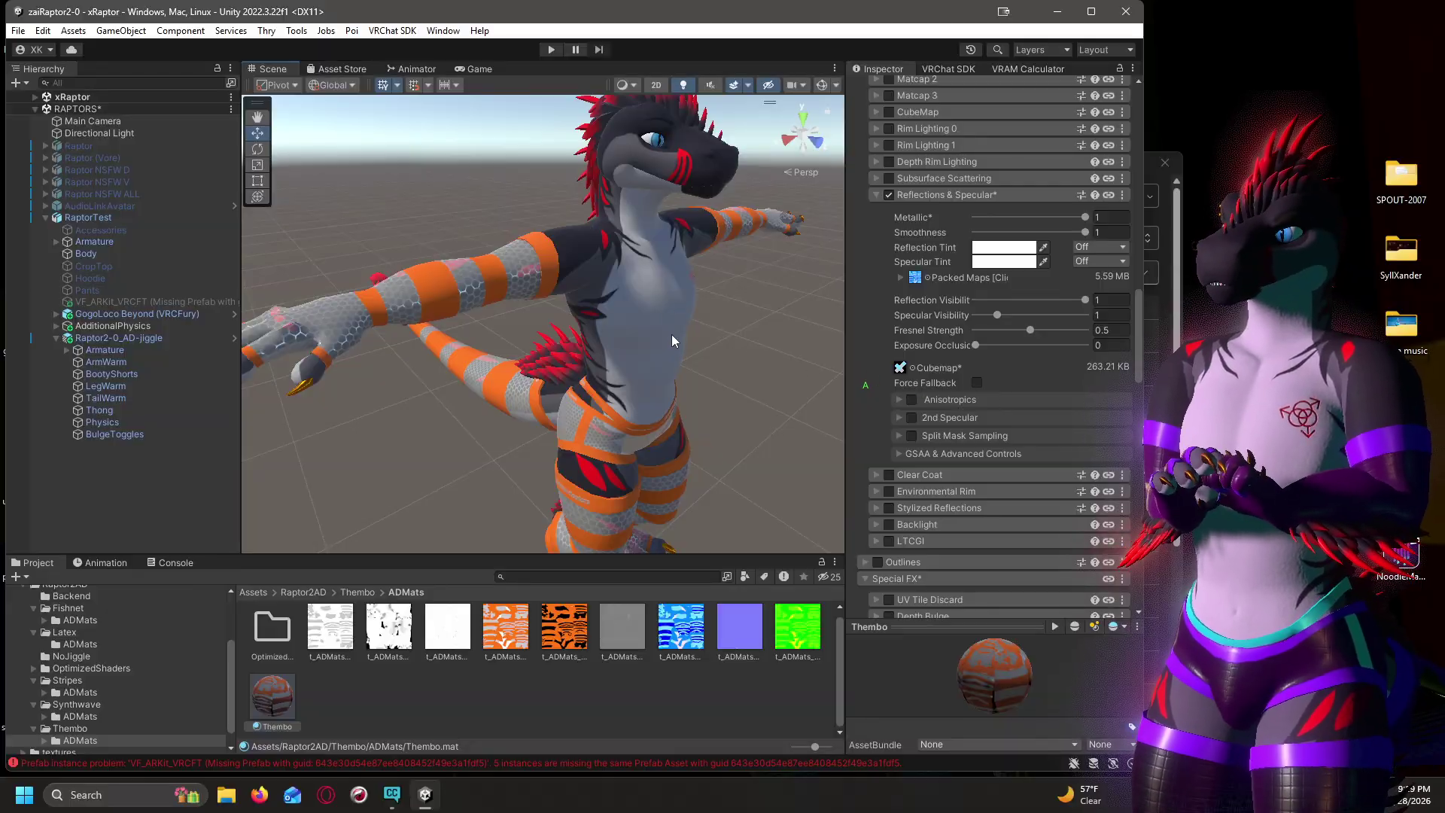
pyautogui.scroll(15, 875, 368)
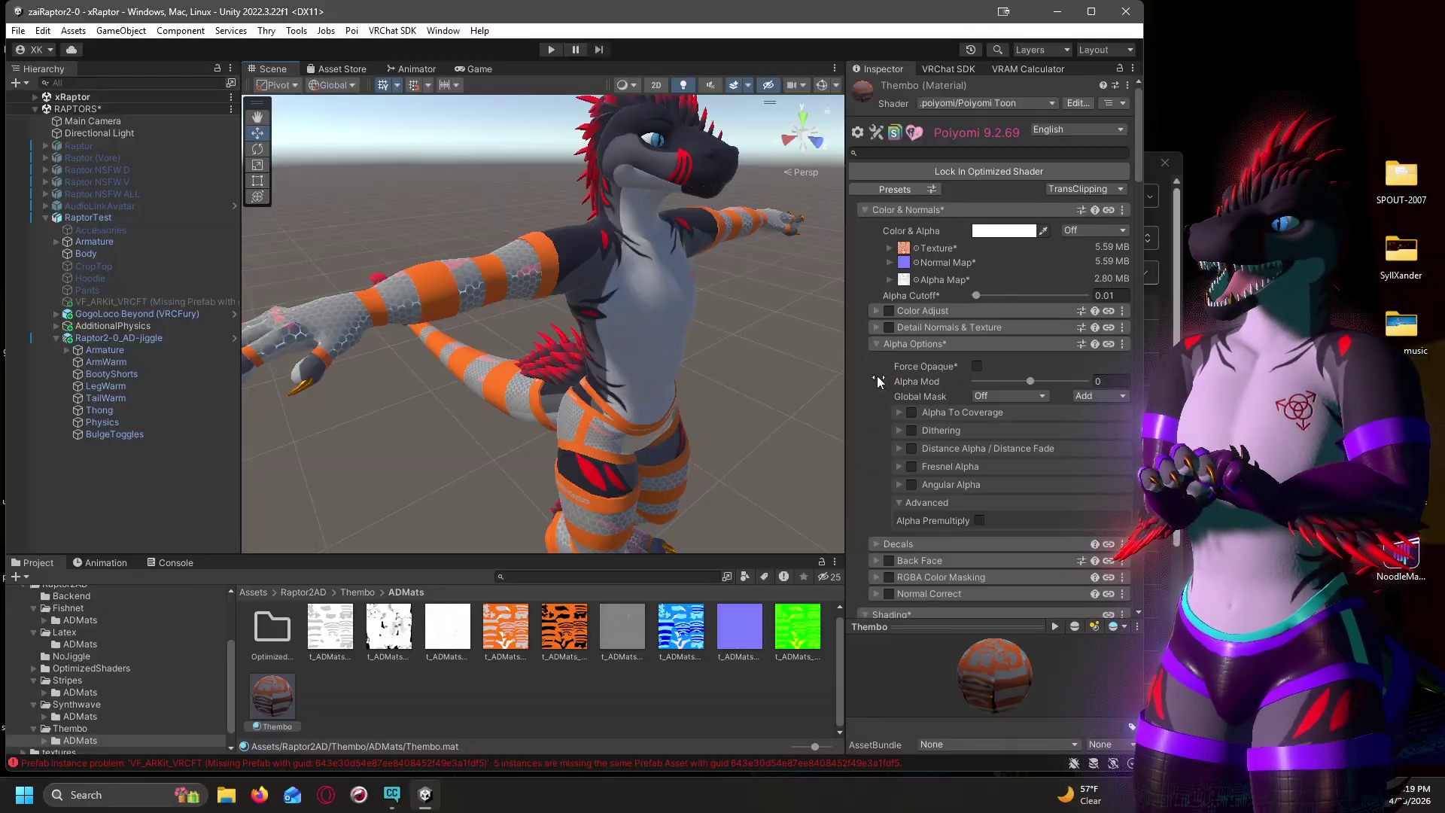
pyautogui.click(996, 172)
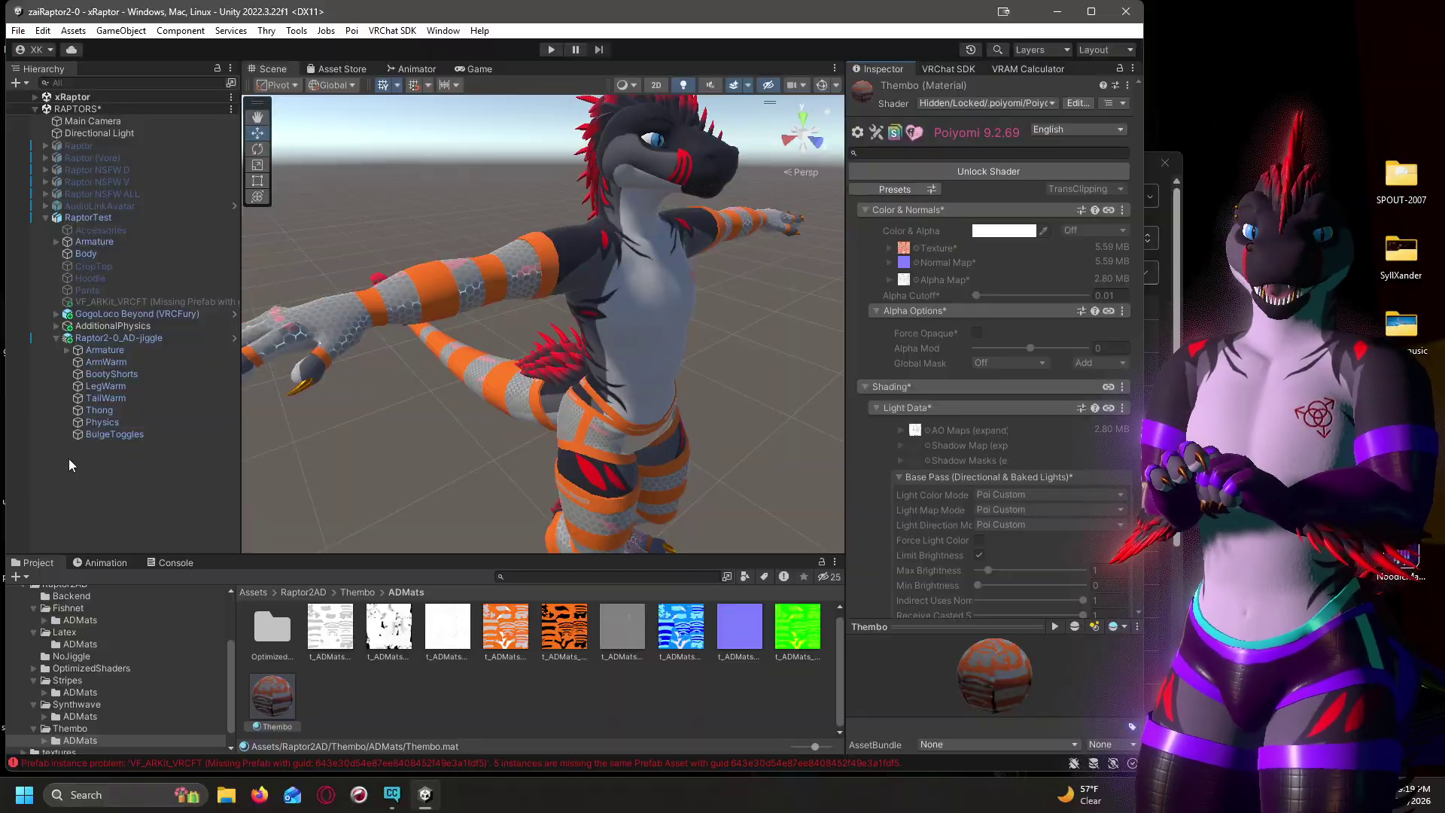
pyautogui.scroll(-1, 74, 635)
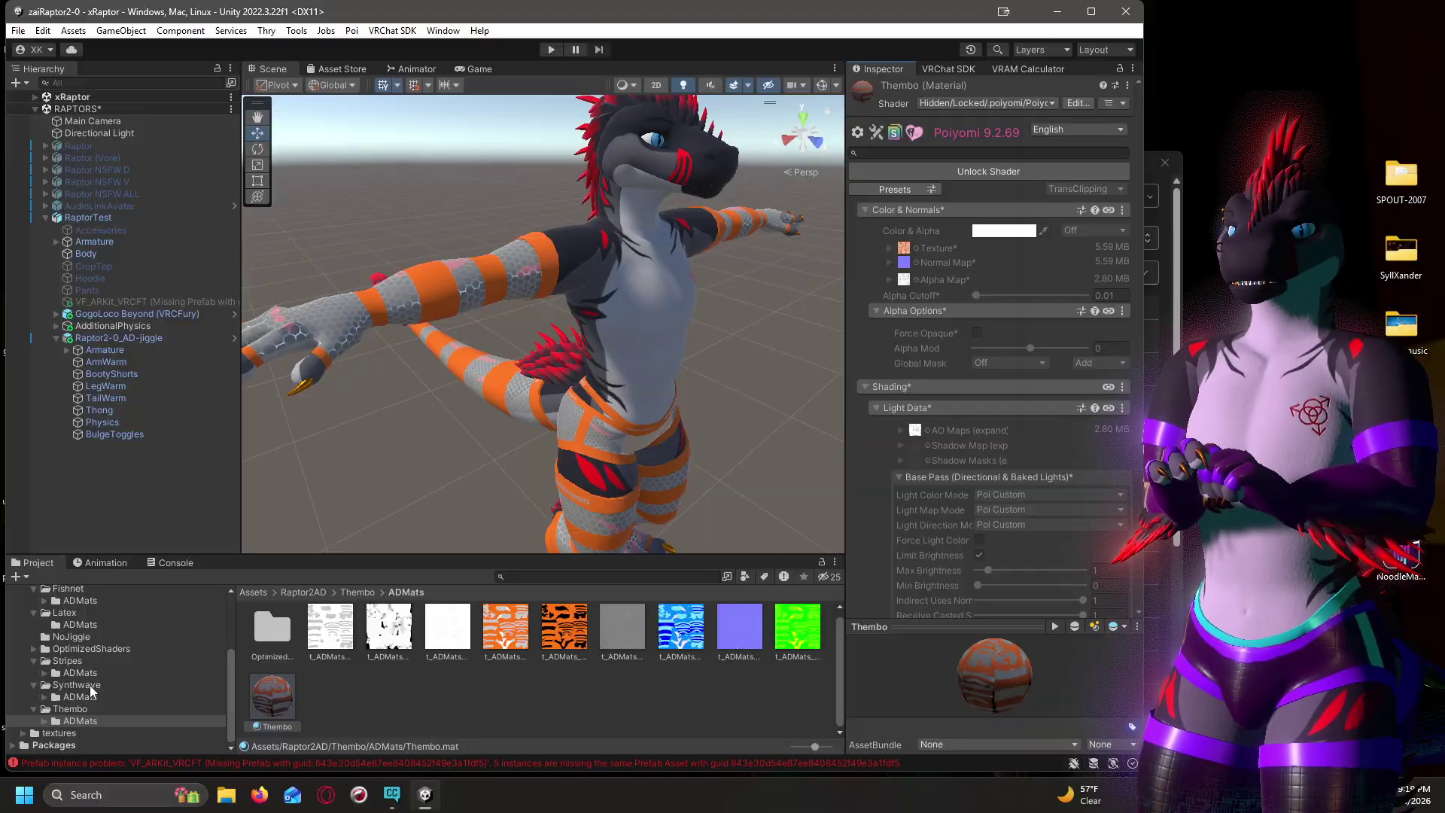
# Apply the SynthWave material to the avatar's leg warmers, booty shorts, thong, tail warmer and arm warmers, and open the material's settings.
pyautogui.click(80, 697)
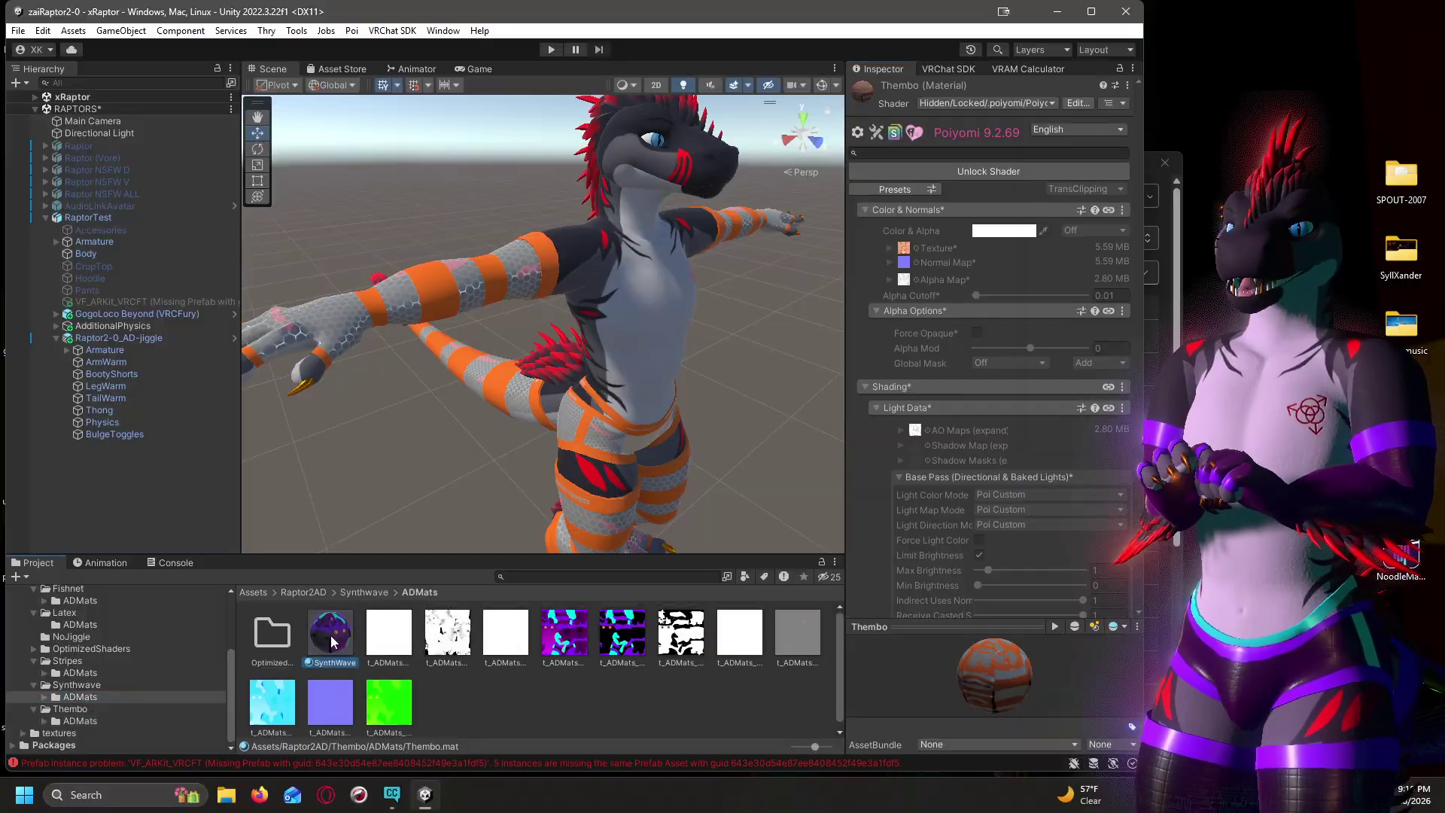
pyautogui.moveTo(330, 628); pyautogui.dragTo(543, 544)
pyautogui.moveTo(330, 632); pyautogui.dragTo(581, 441)
pyautogui.moveTo(329, 632); pyautogui.dragTo(609, 413)
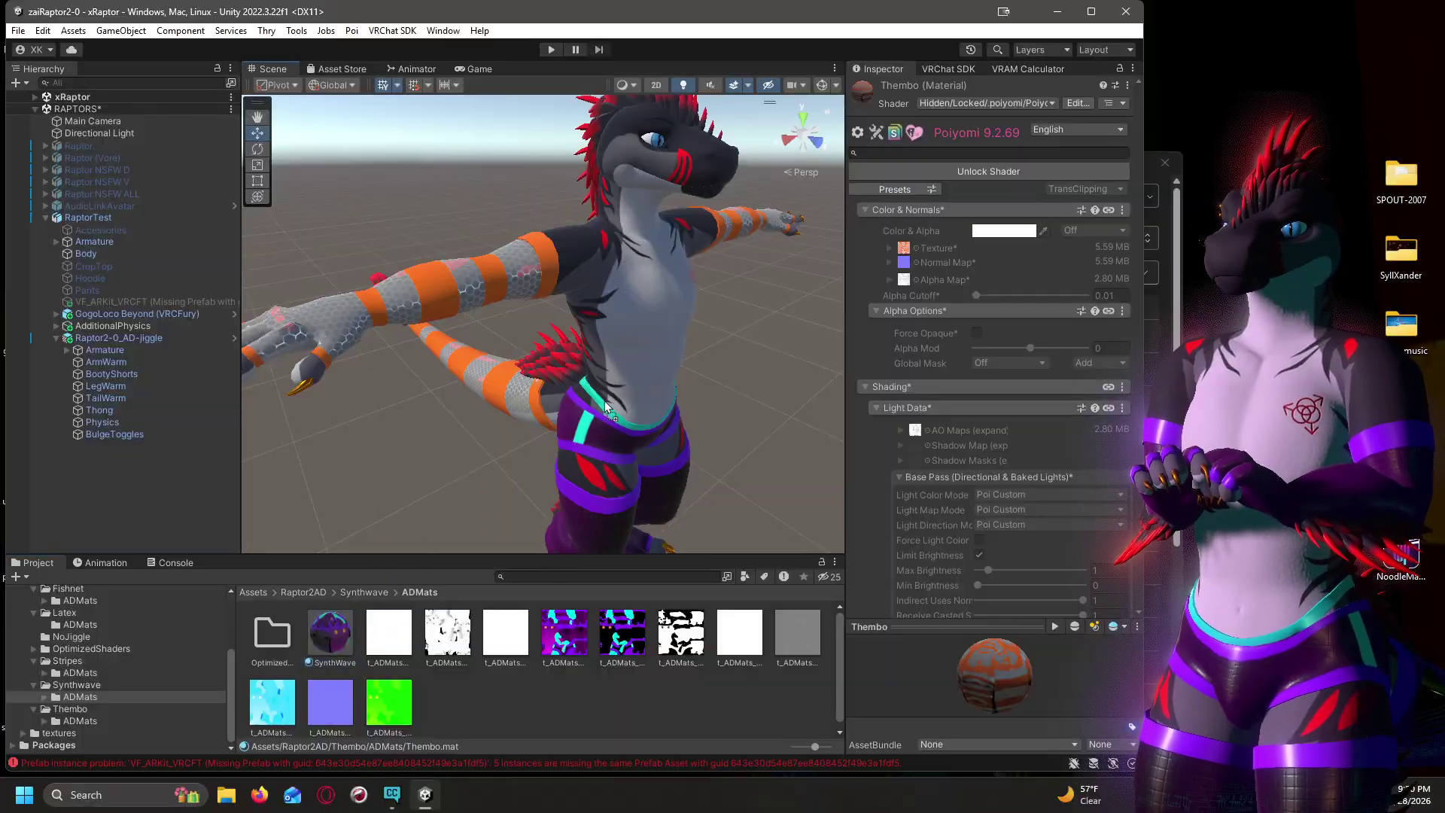
pyautogui.moveTo(473, 429); pyautogui.dragTo(532, 399)
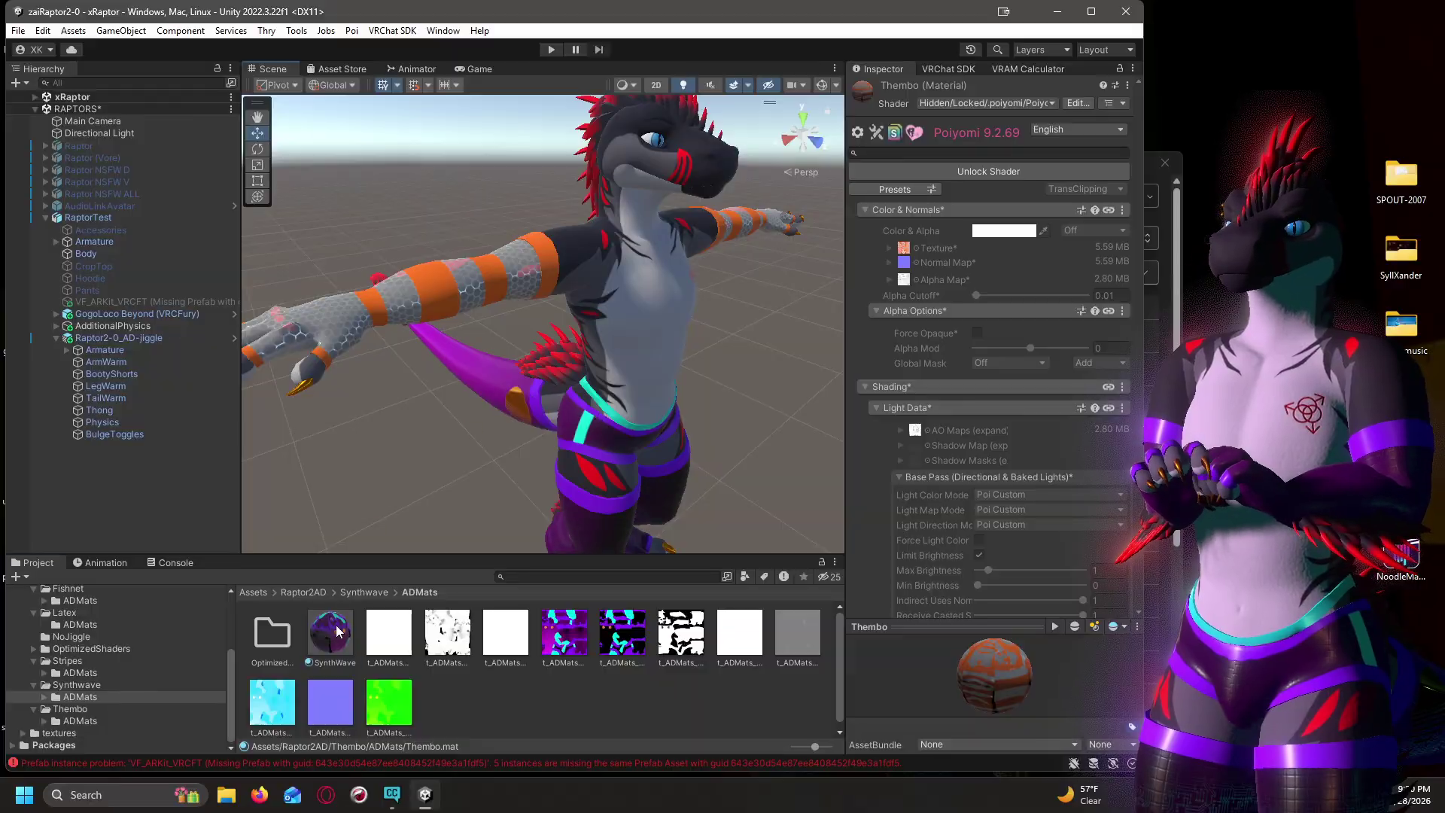
pyautogui.moveTo(331, 633); pyautogui.dragTo(499, 303)
pyautogui.keyDown('alt'); pyautogui.moveTo(527, 374); pyautogui.dragTo(493, 307); pyautogui.keyUp('alt')
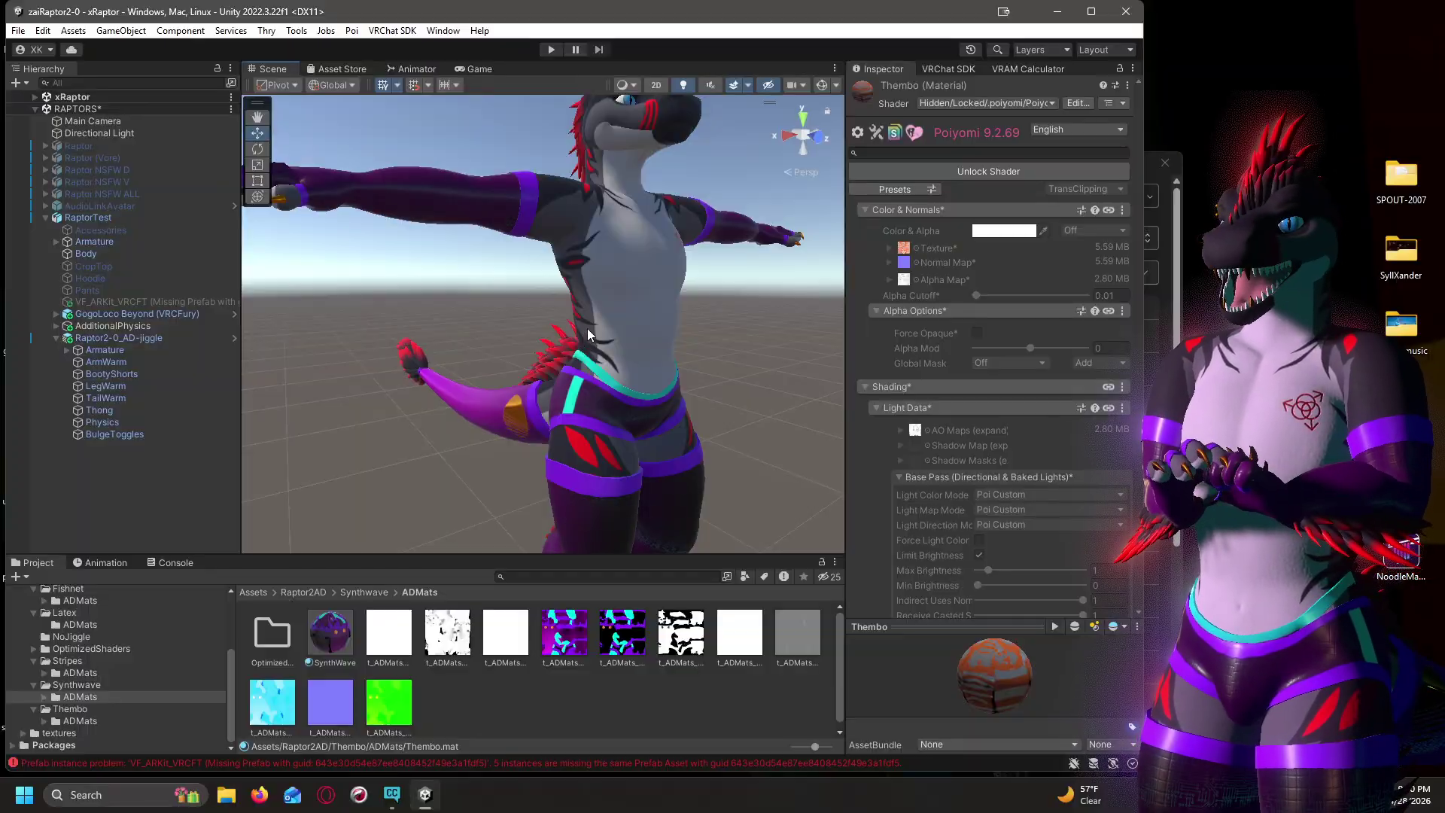
pyautogui.keyDown('alt'); pyautogui.moveTo(516, 346); pyautogui.dragTo(442, 255); pyautogui.keyUp('alt')
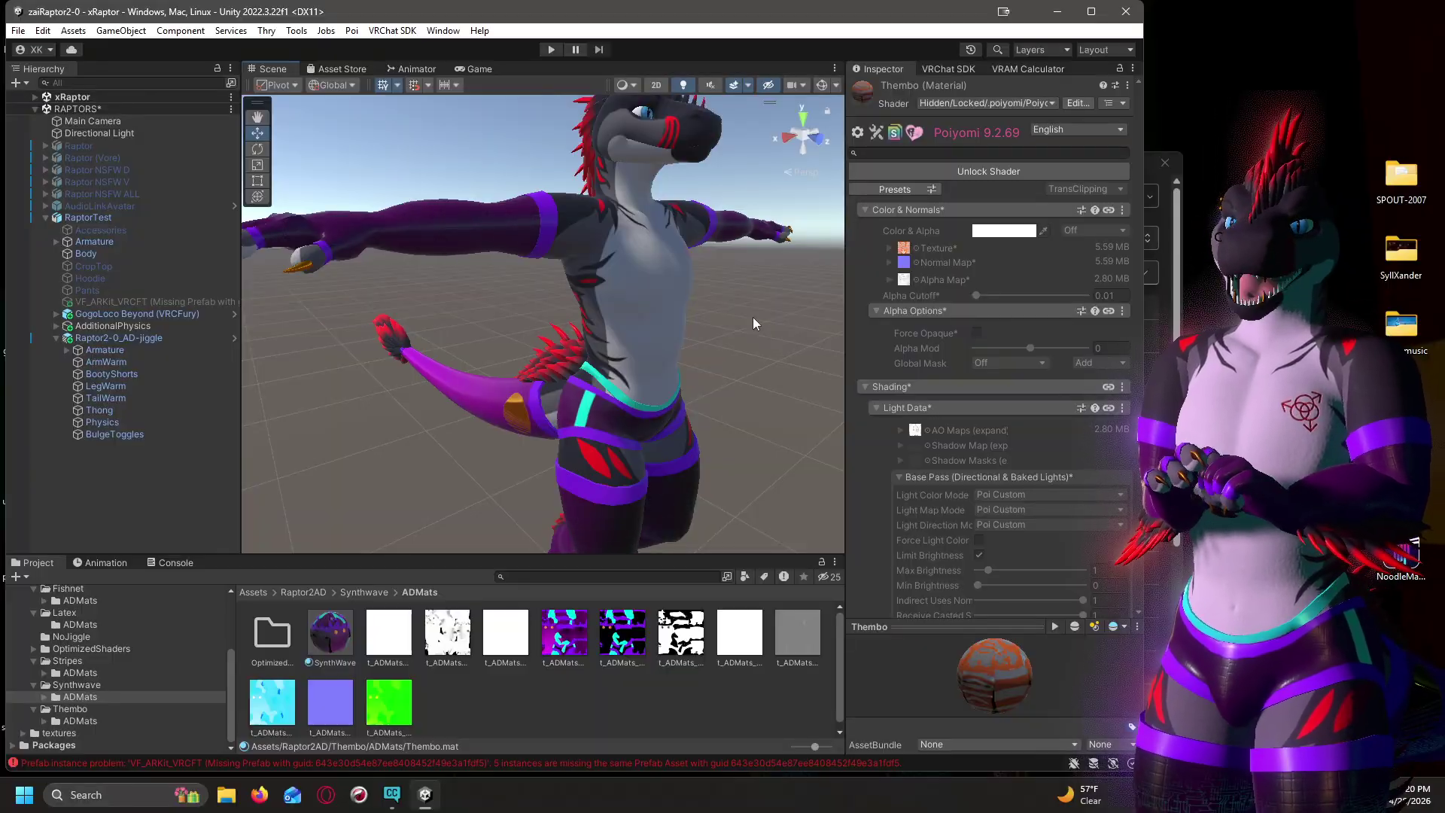
pyautogui.click(343, 638)
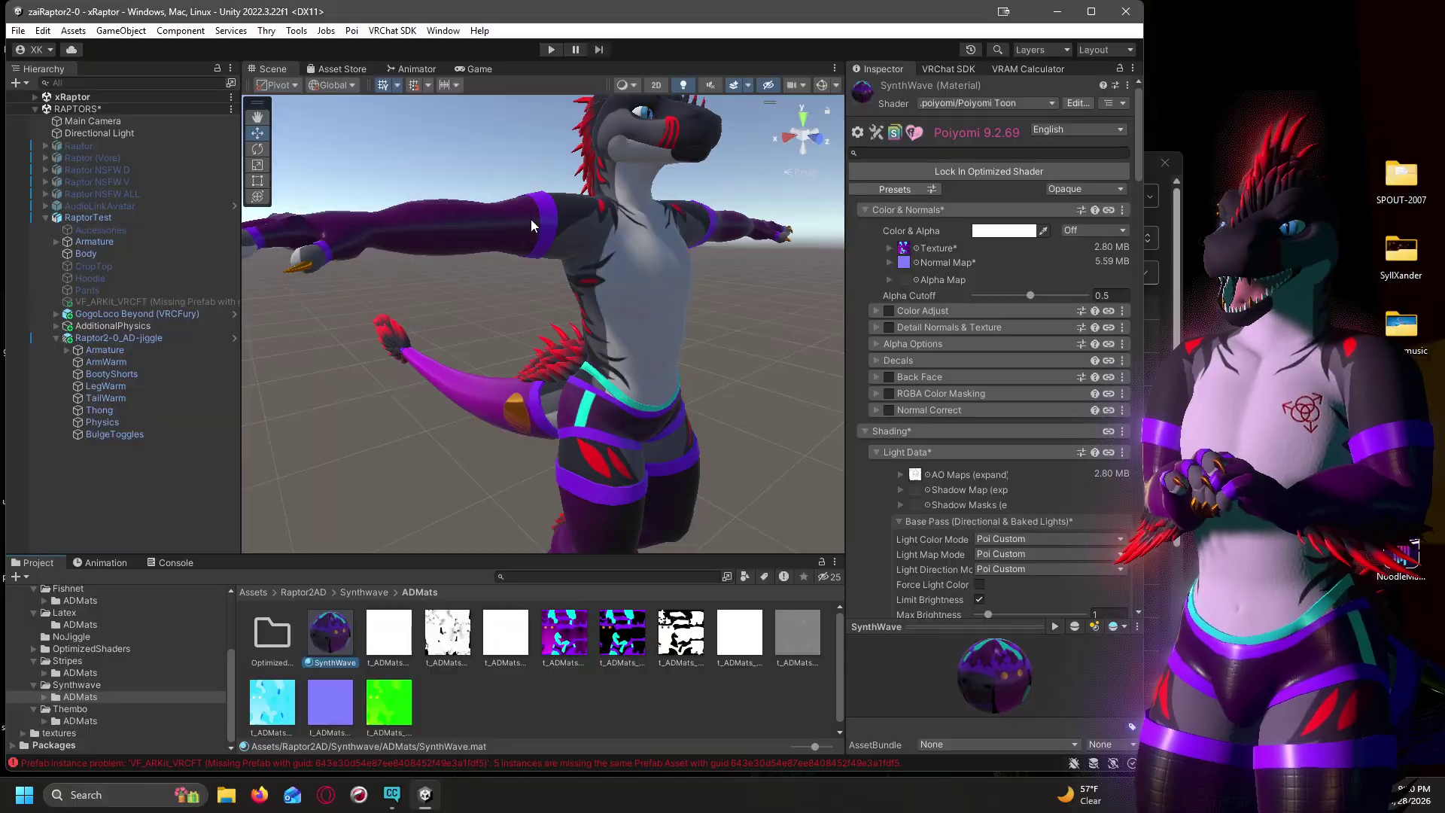
pyautogui.keyDown('alt'); pyautogui.moveTo(526, 299); pyautogui.dragTo(688, 341); pyautogui.keyUp('alt')
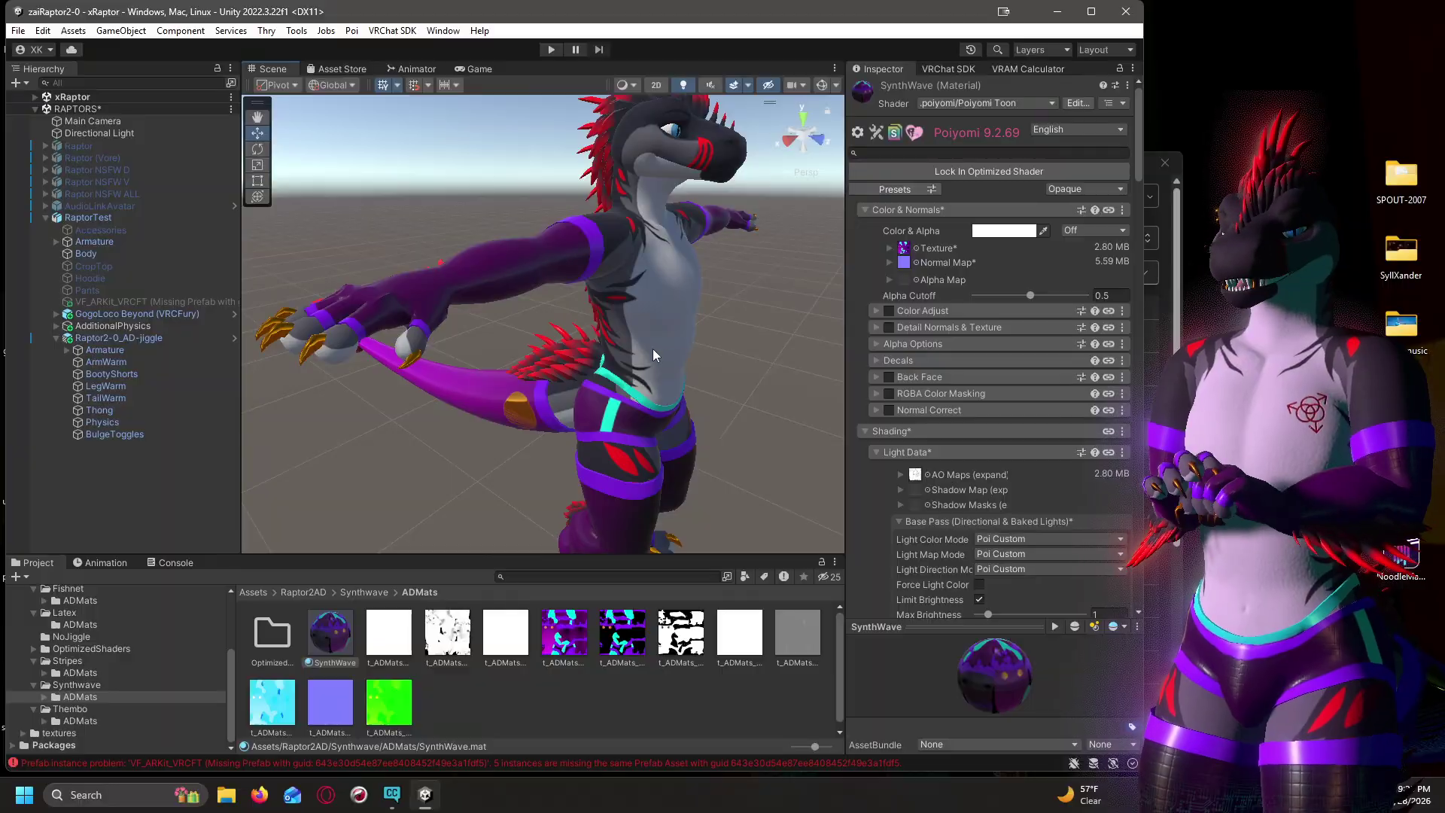
# Try a Color Adjust Hue Shift of 0.685 on the SynthWave material, set it back to 0 and disable both options.
pyautogui.click(892, 309)
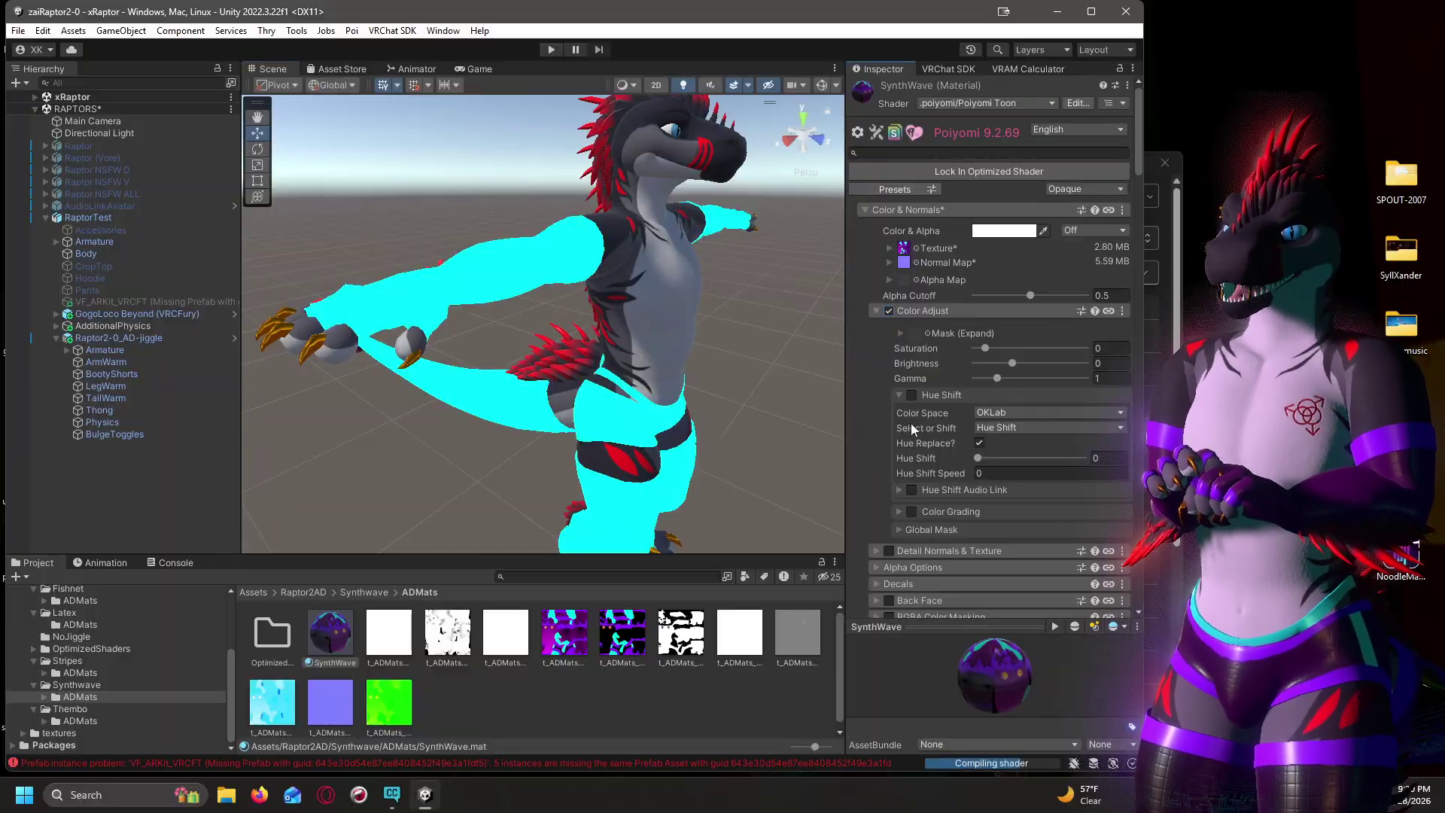
pyautogui.click(911, 395)
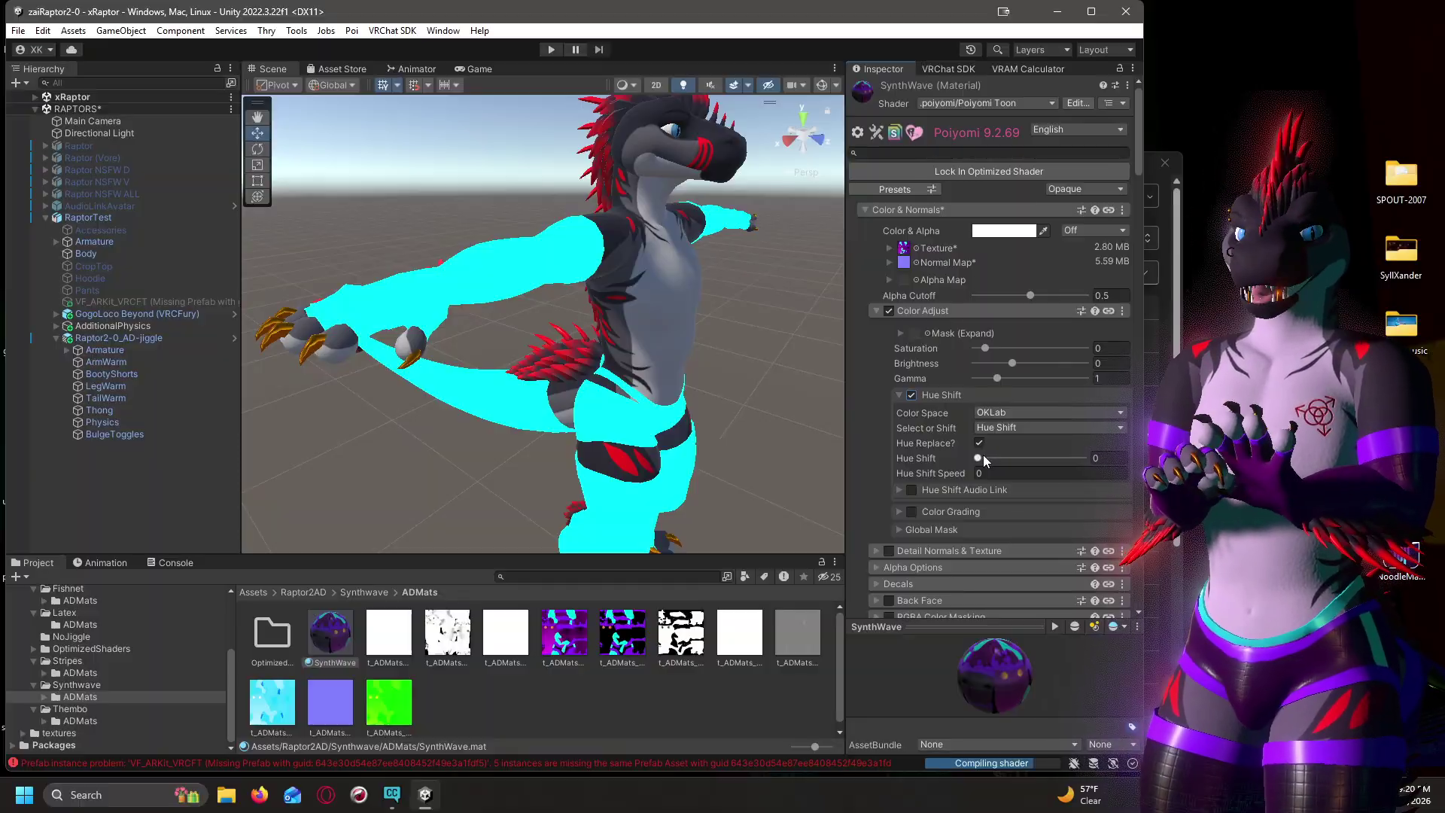
pyautogui.moveTo(983, 455); pyautogui.dragTo(1045, 459)
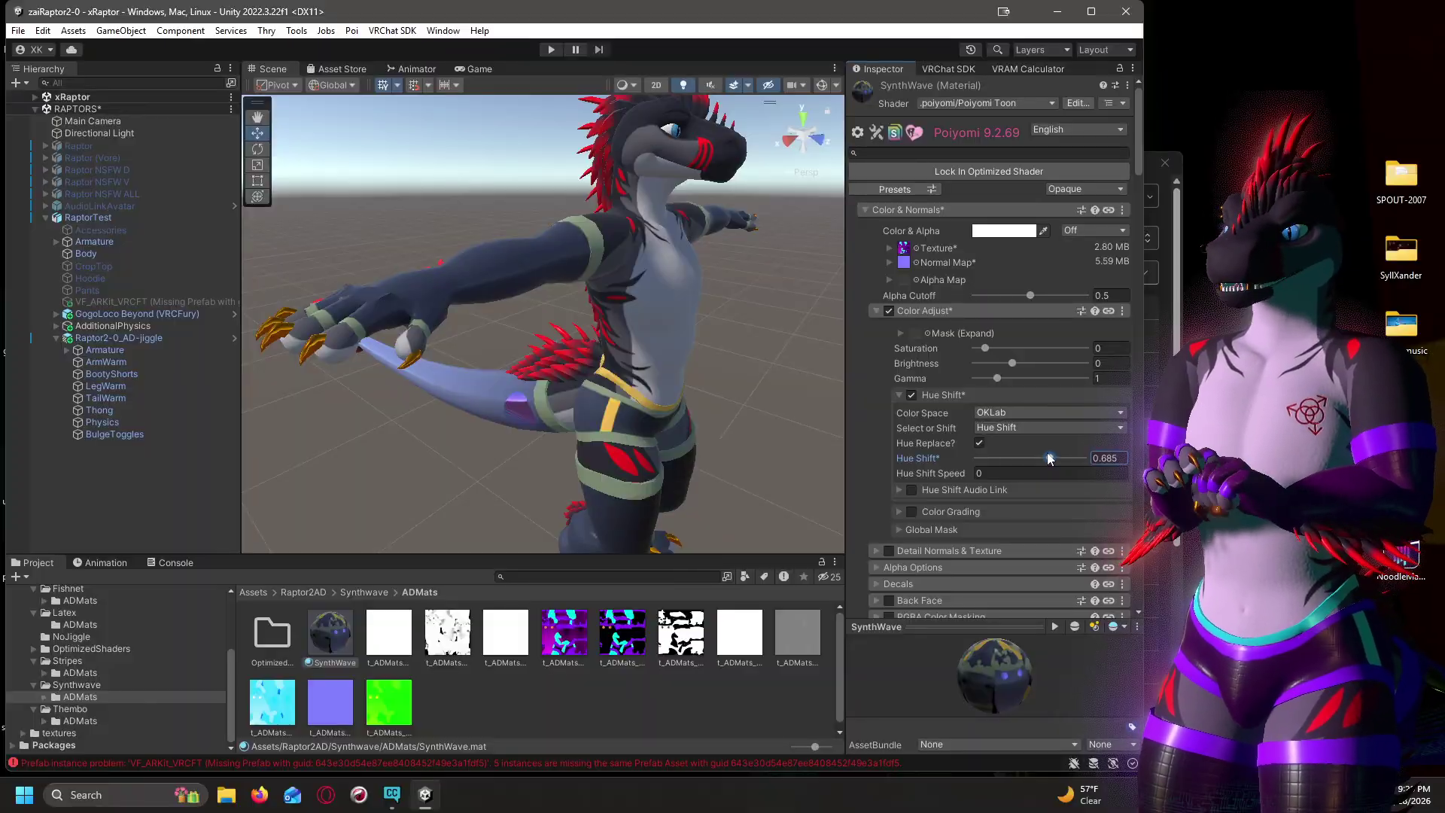
pyautogui.moveTo(1049, 456); pyautogui.dragTo(925, 466)
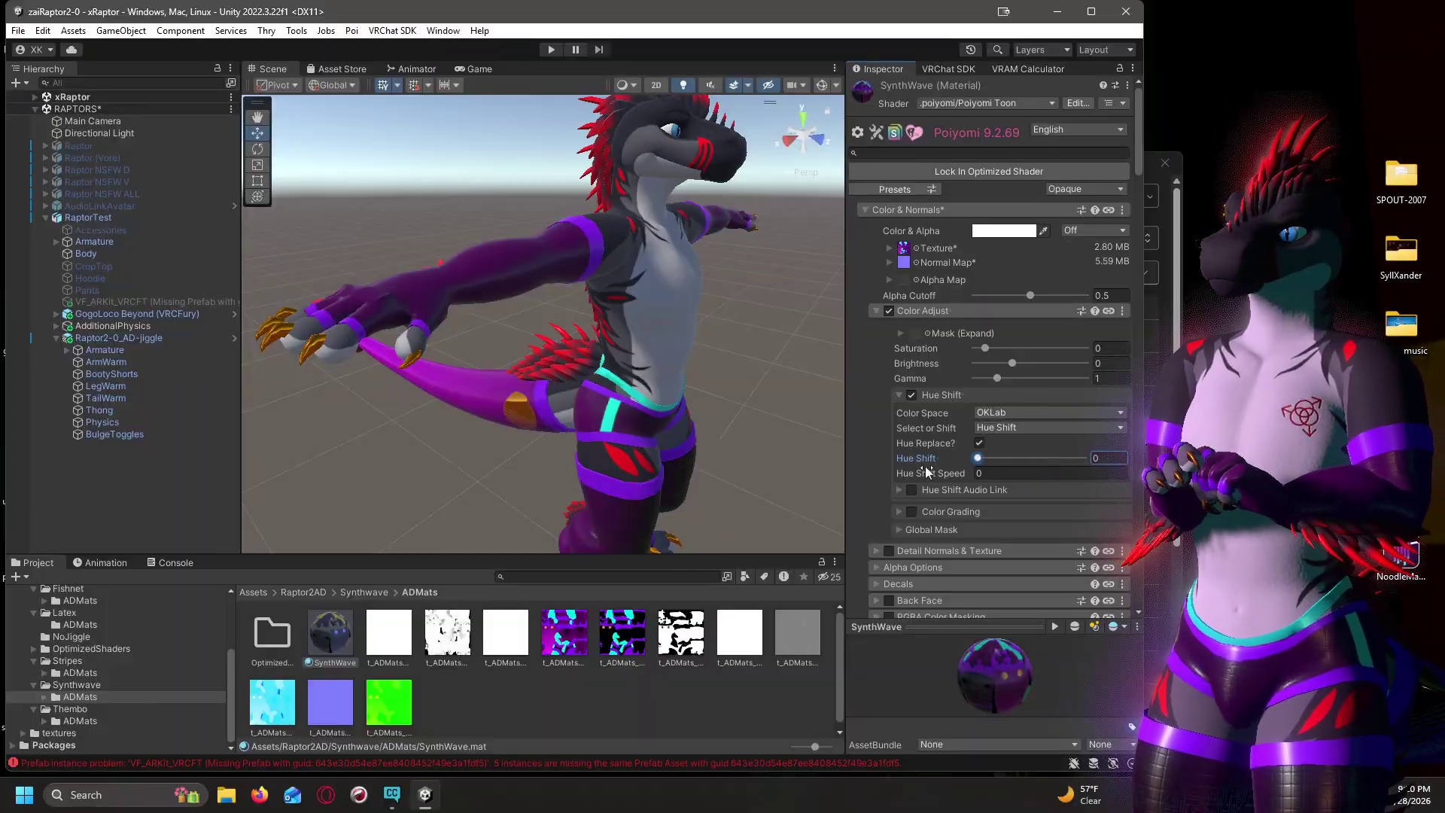
pyautogui.click(917, 395)
pyautogui.click(890, 312)
# Try Emission 0 strengths of about 3.1, 0.5 and 2.5 on the SynthWave material, and set the strength back to 0.
pyautogui.scroll(-12, 903, 367)
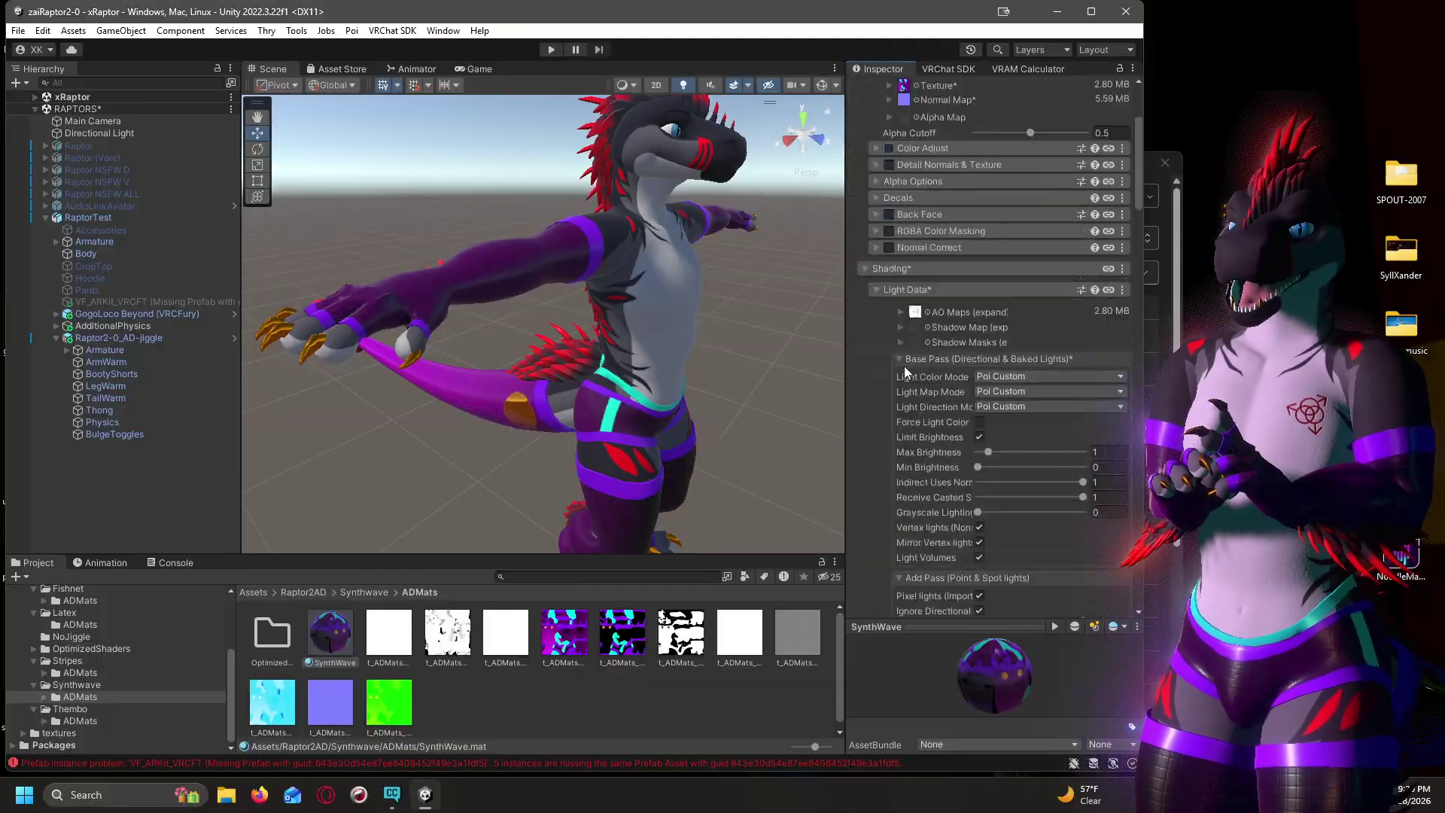
pyautogui.scroll(-10, 903, 366)
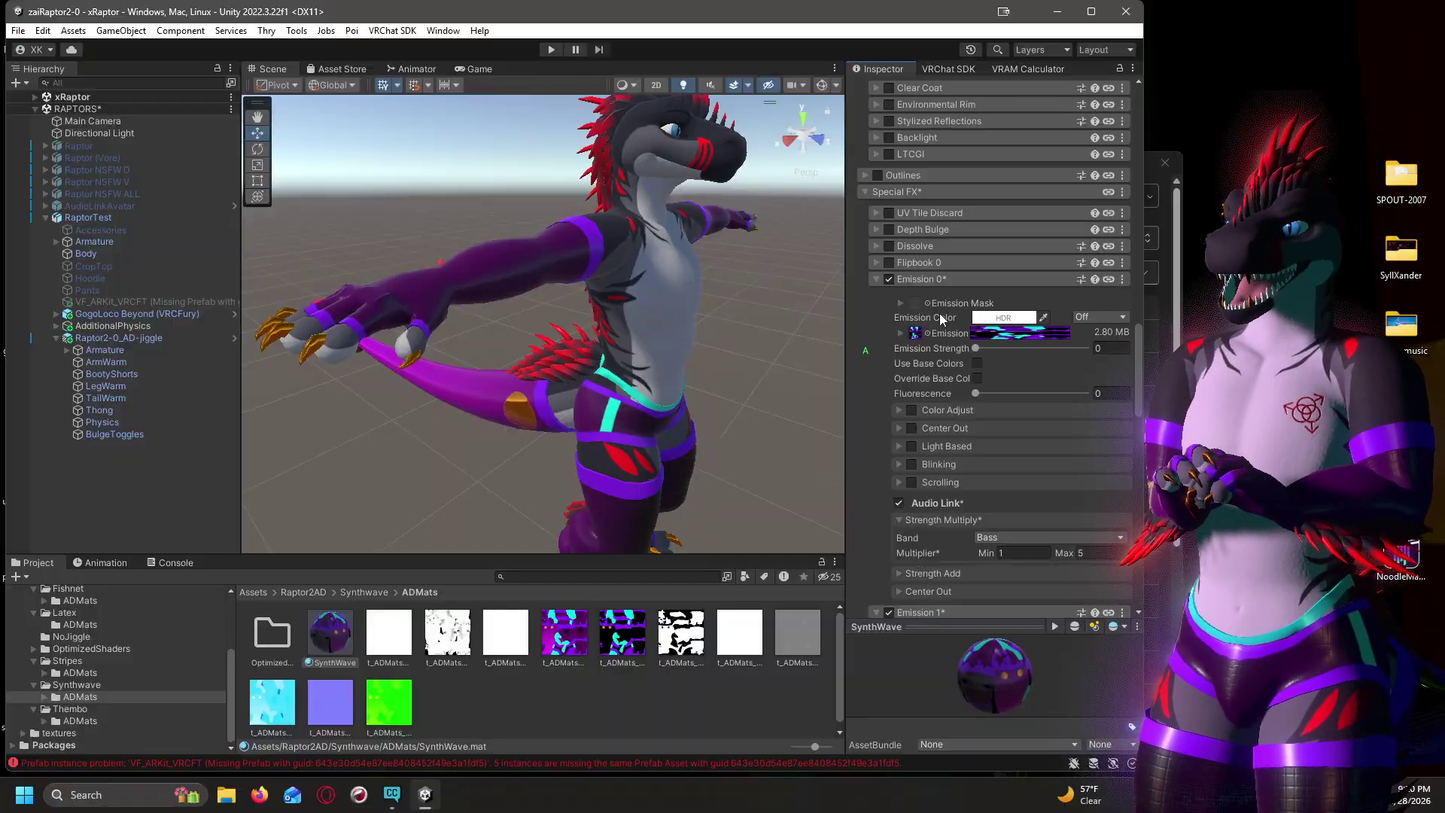
pyautogui.moveTo(978, 348)
pyautogui.mouseDown()
pyautogui.moveTo(1006, 346)
pyautogui.moveTo(994, 350)
pyautogui.mouseUp()
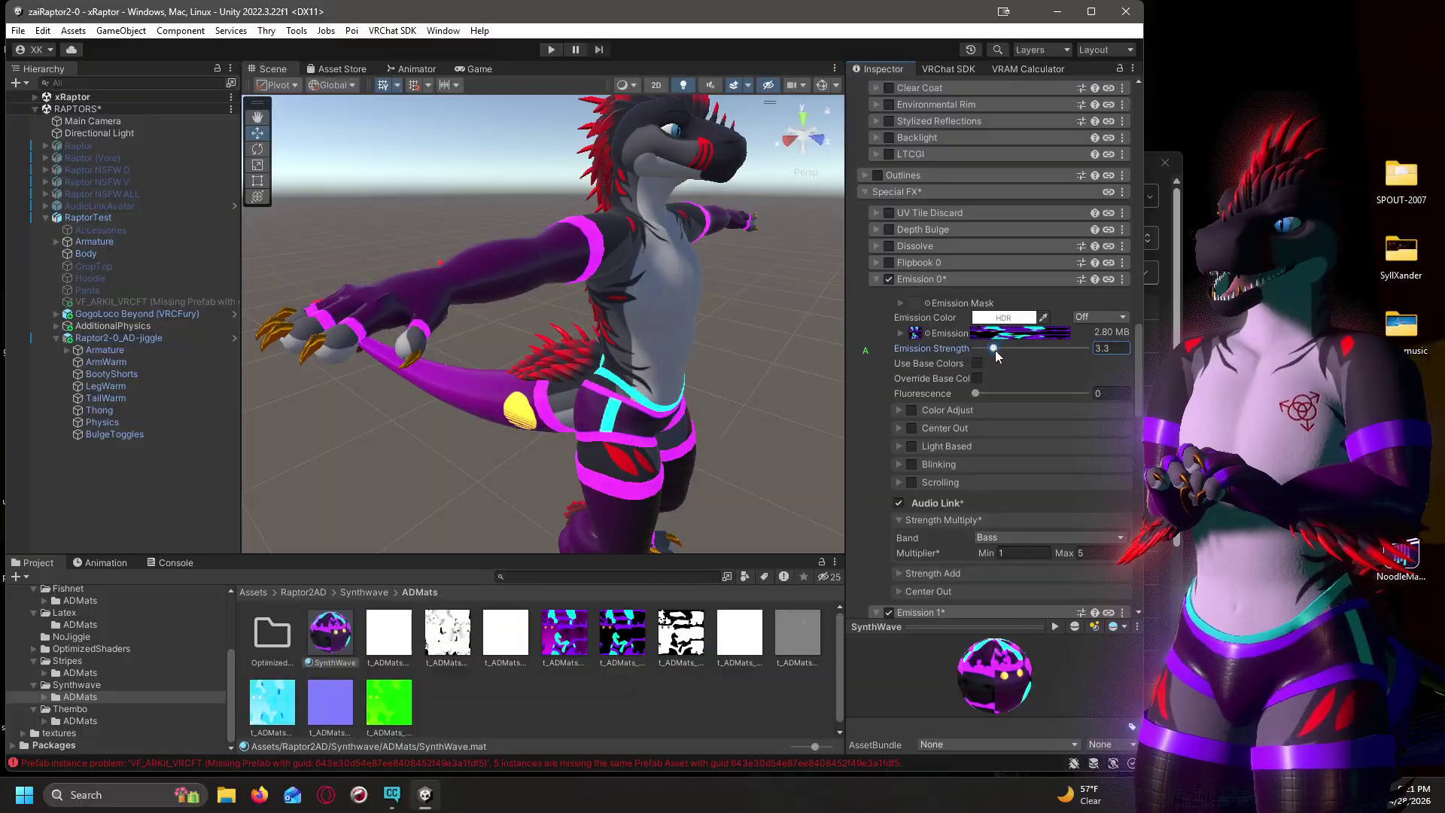
pyautogui.click(1118, 348)
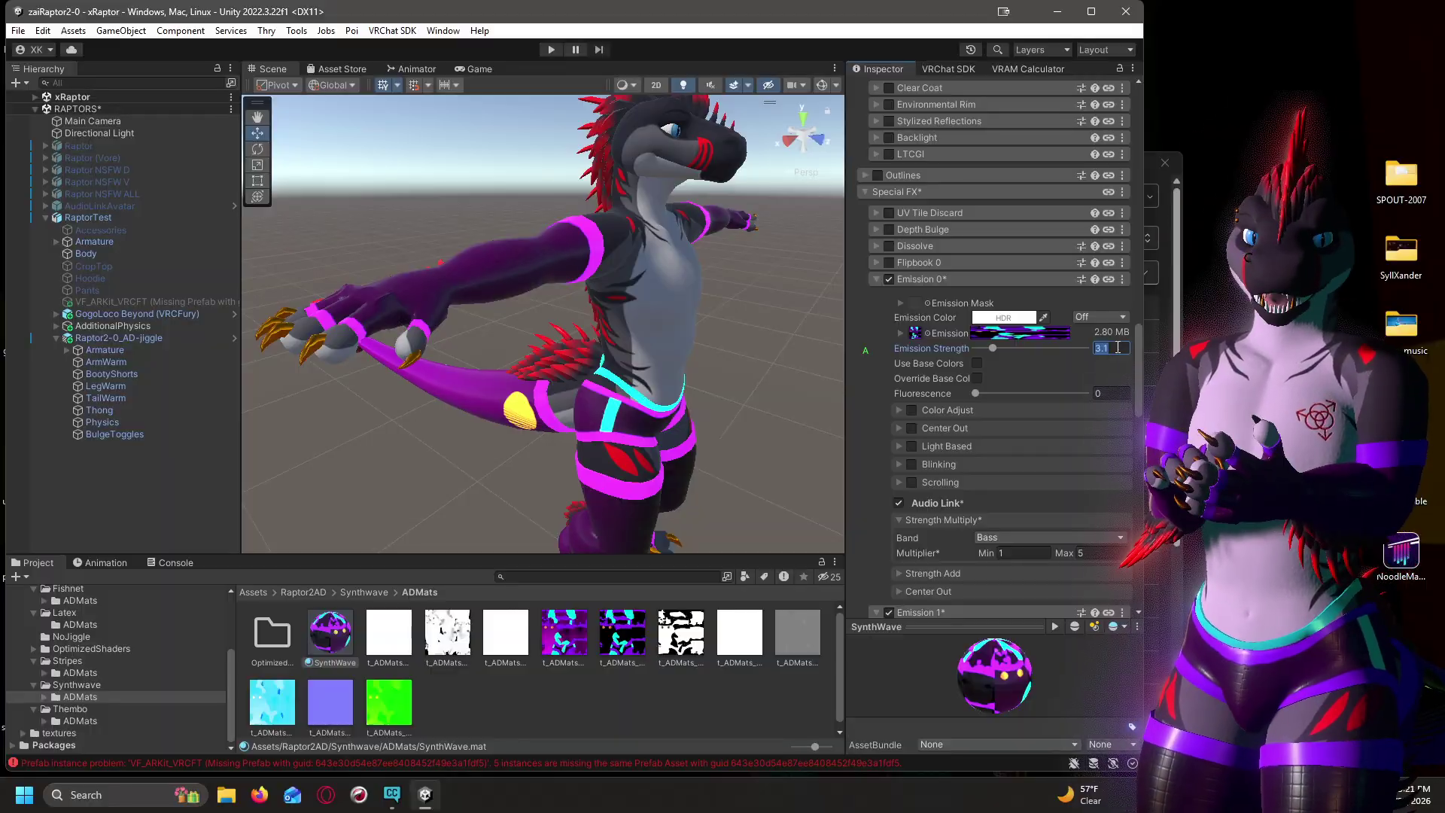
pyautogui.write('.5')
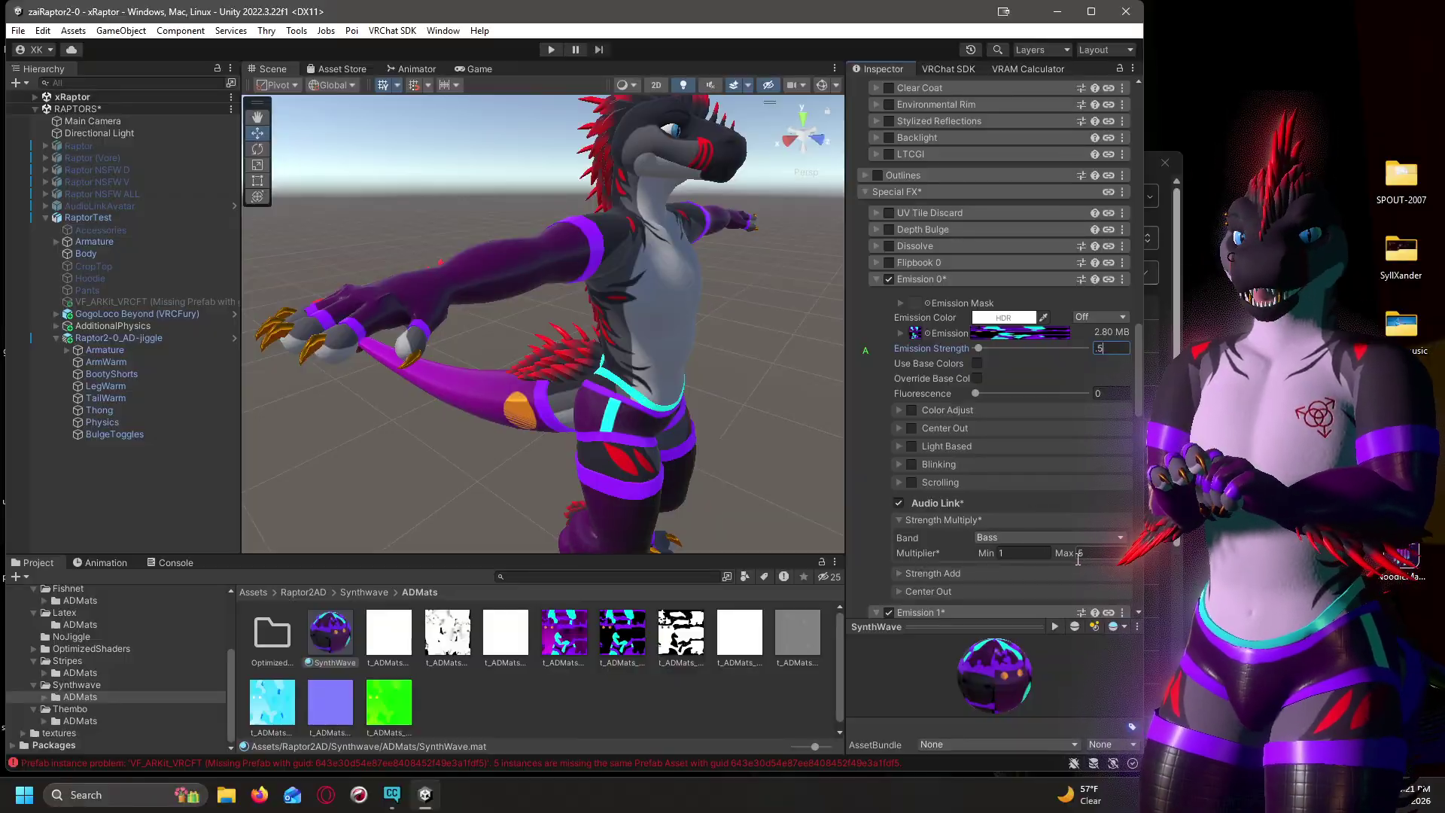
pyautogui.moveTo(1112, 347); pyautogui.dragTo(946, 346)
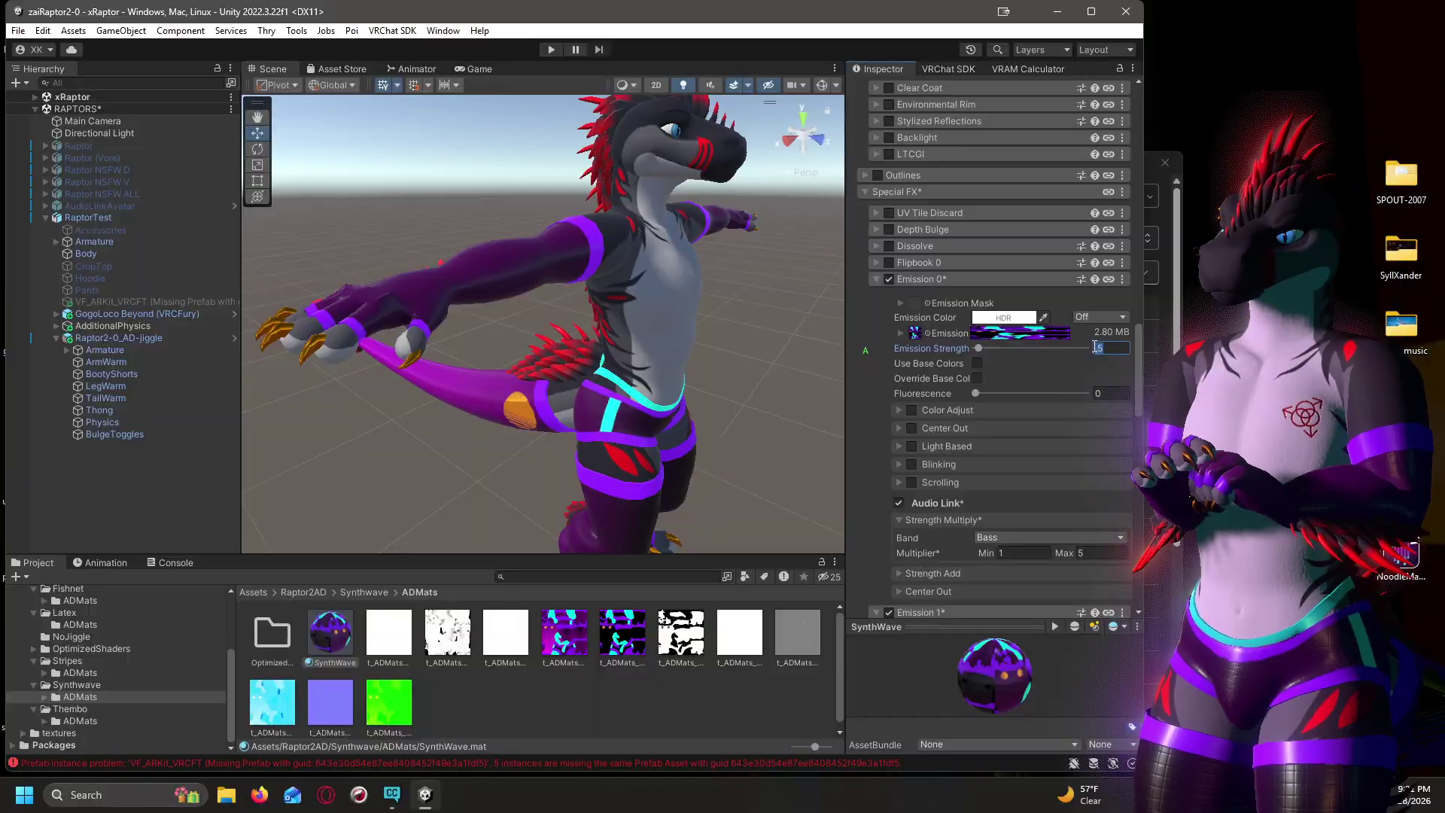
pyautogui.write('2.5')
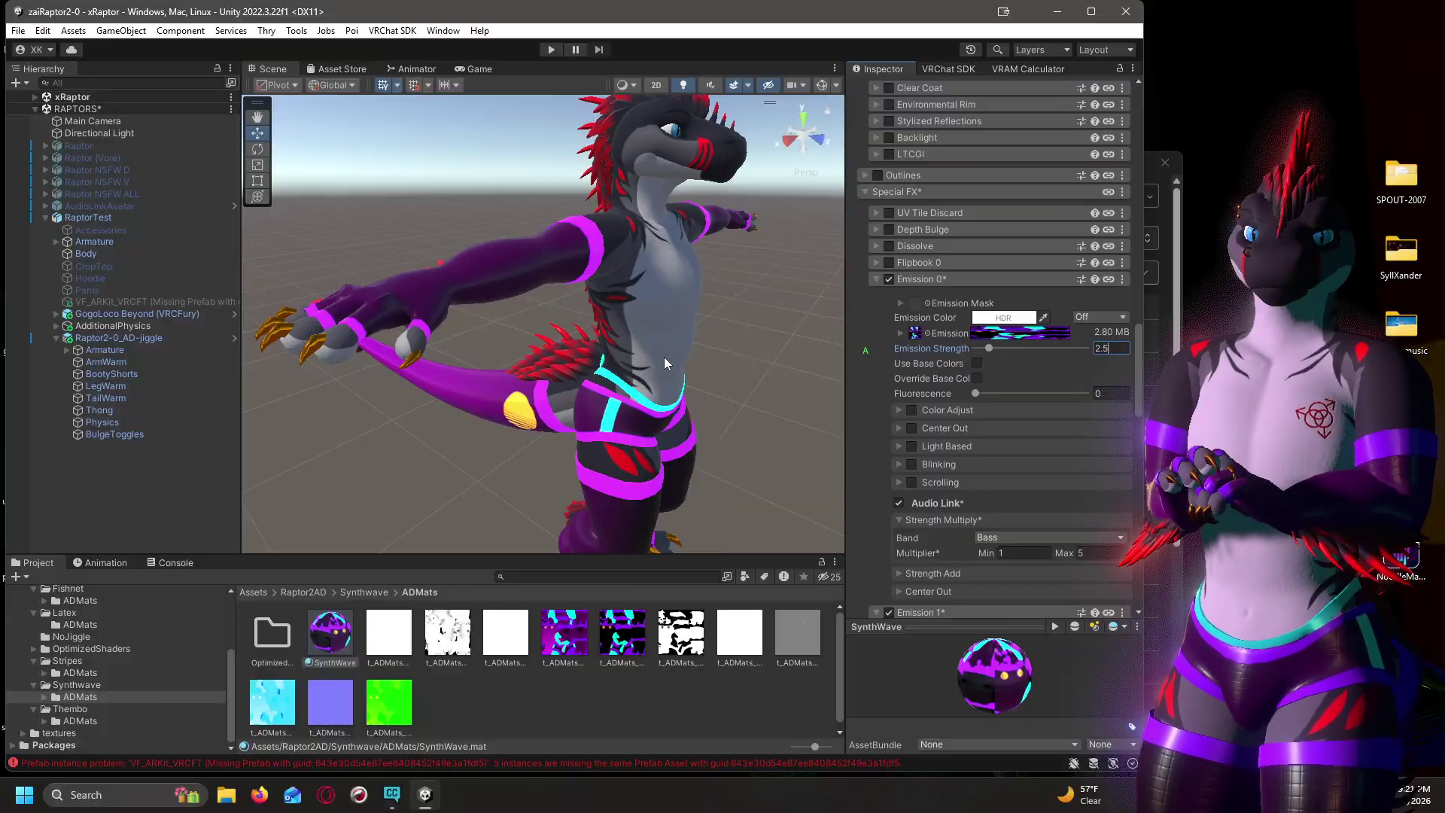
pyautogui.click(1105, 347)
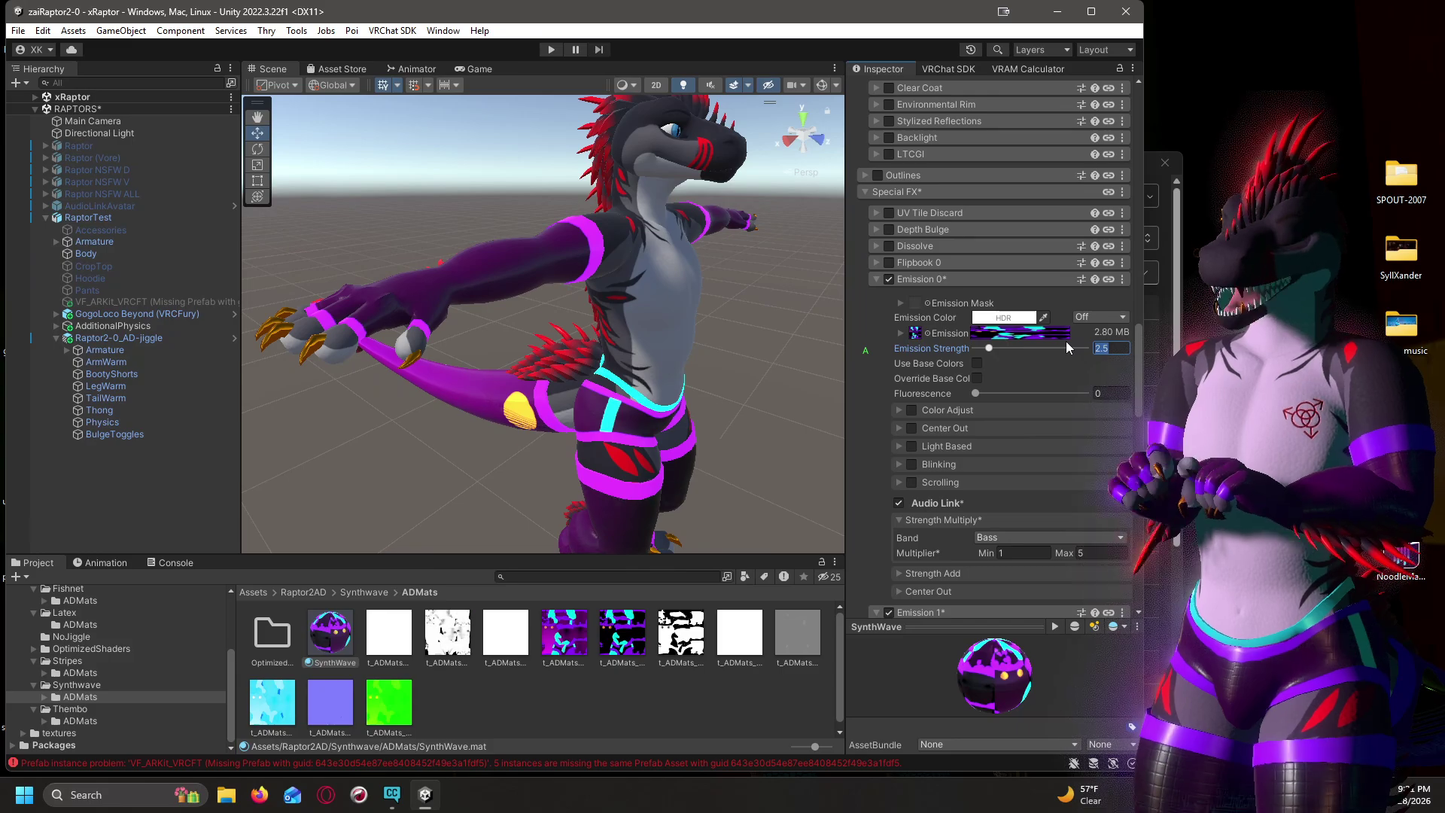
pyautogui.write('0')
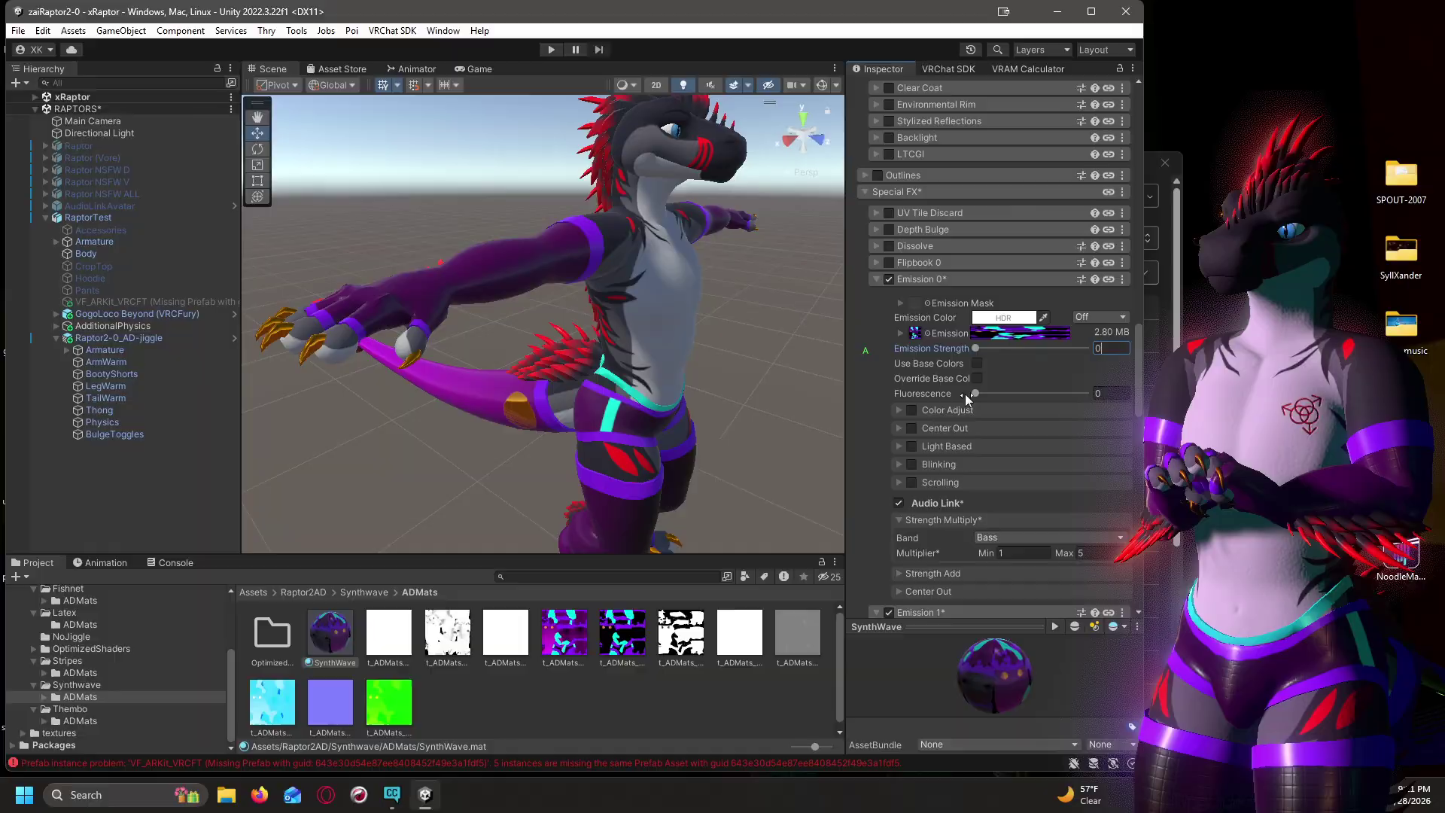
# Examine the SynthWave material's Emission 1 settings for strength, blinking, scrolling and Audio Link, and look closely at the avatar's arm warmer.
pyautogui.scroll(-8, 965, 394)
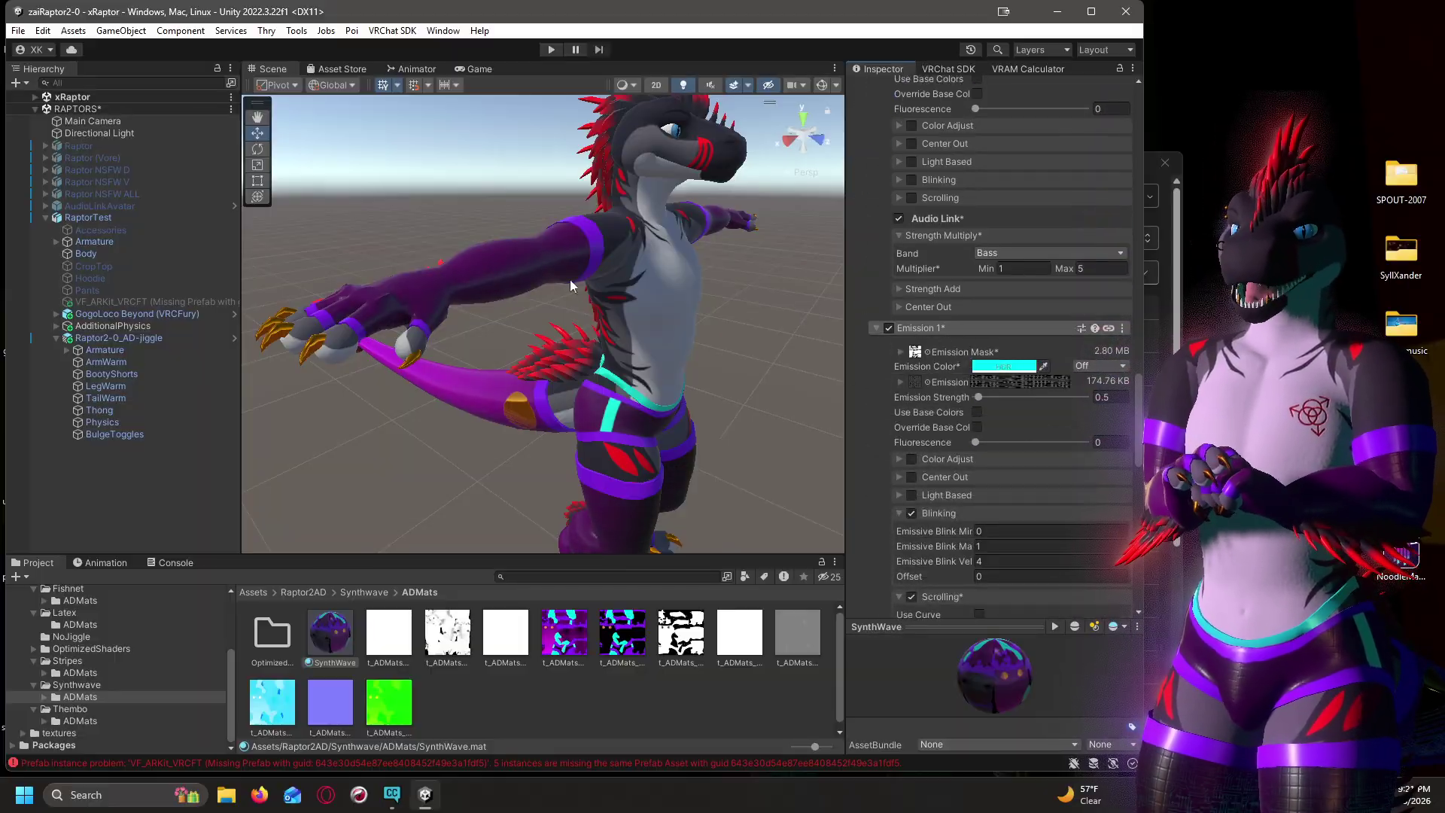
pyautogui.scroll(2, 513, 282)
pyautogui.scroll(2, 513, 282)
pyautogui.scroll(3, 594, 274)
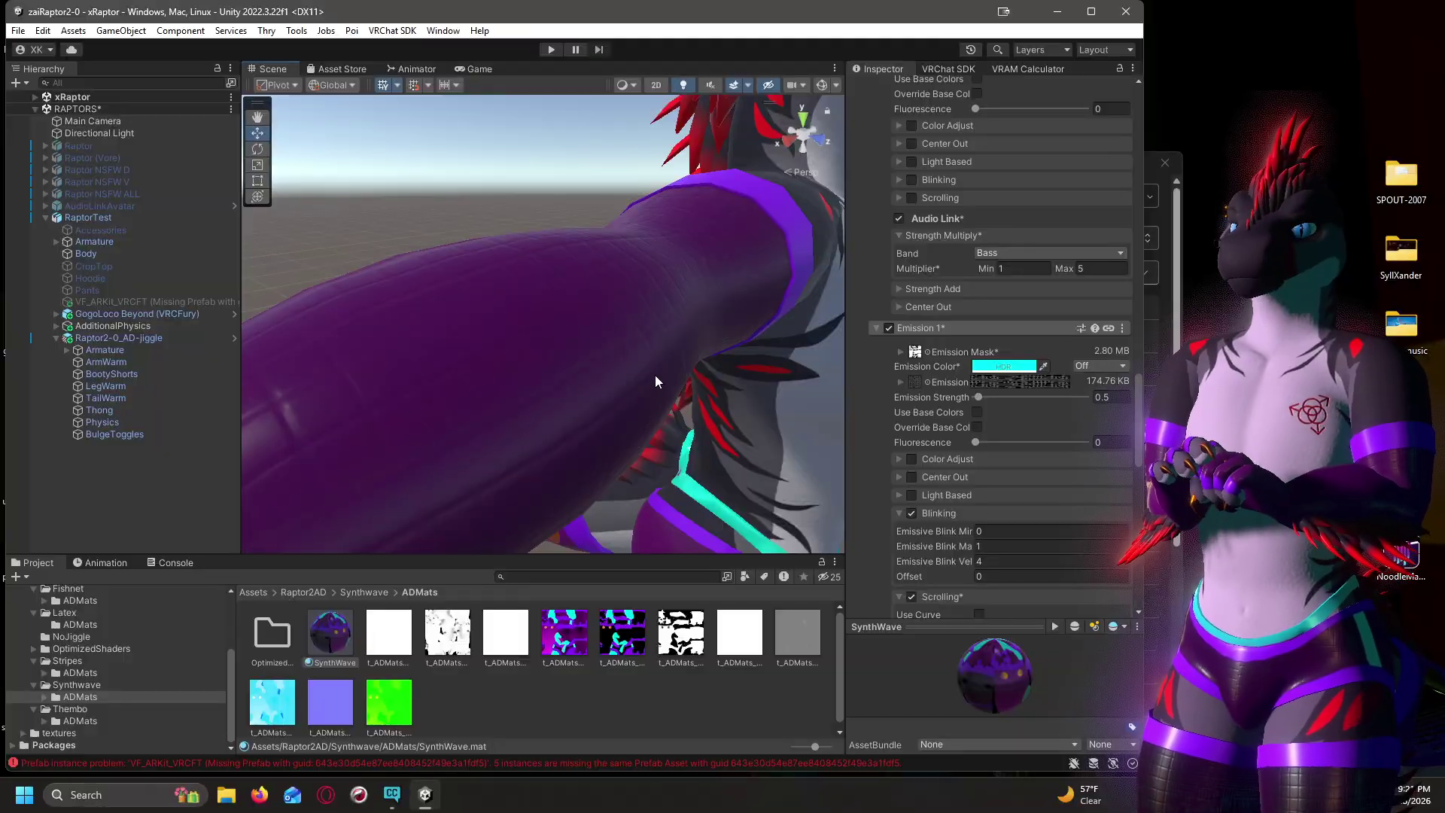
pyautogui.scroll(-3, 628, 311)
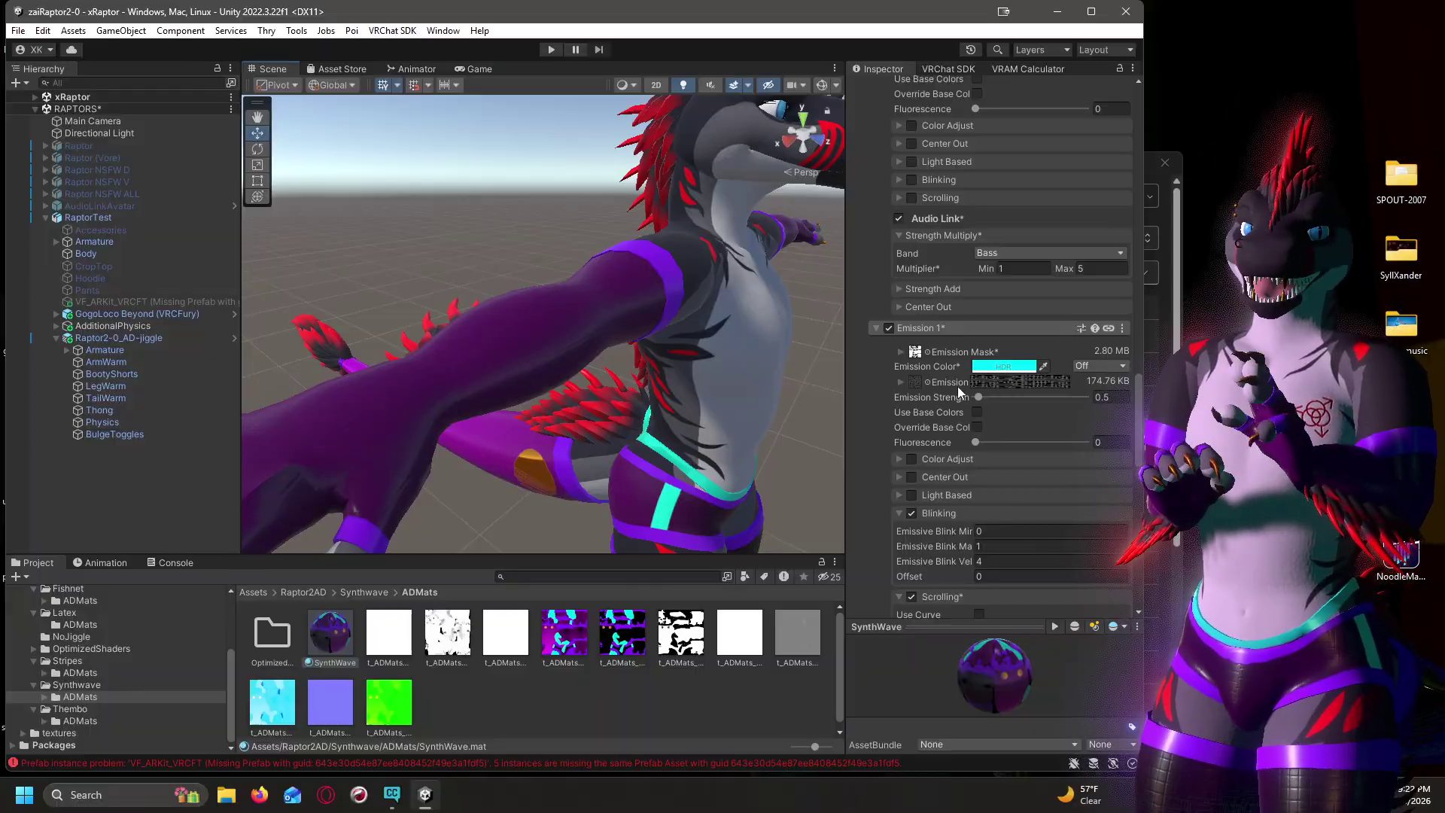
pyautogui.scroll(-3, 1008, 399)
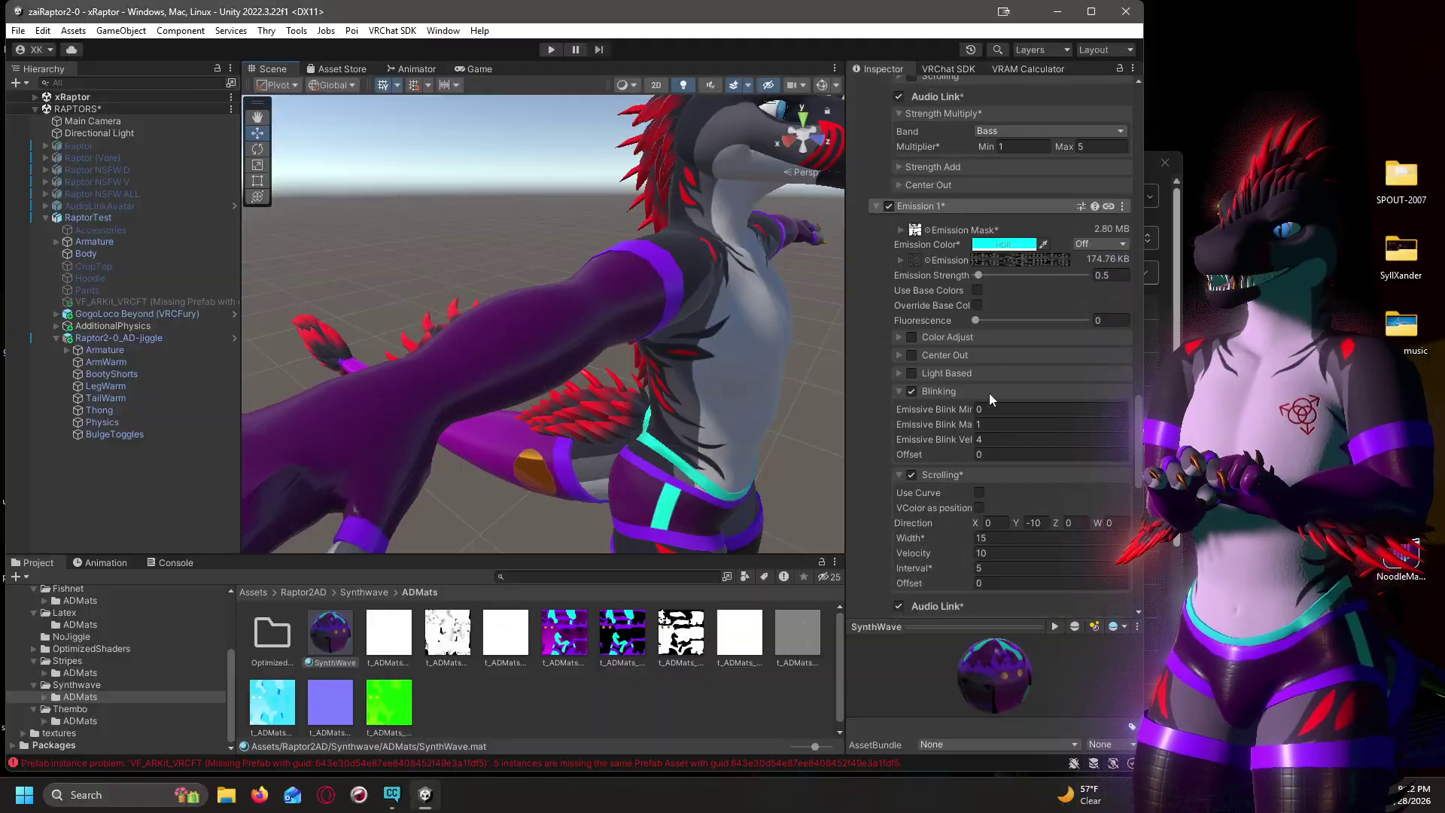
pyautogui.scroll(-1, 987, 504)
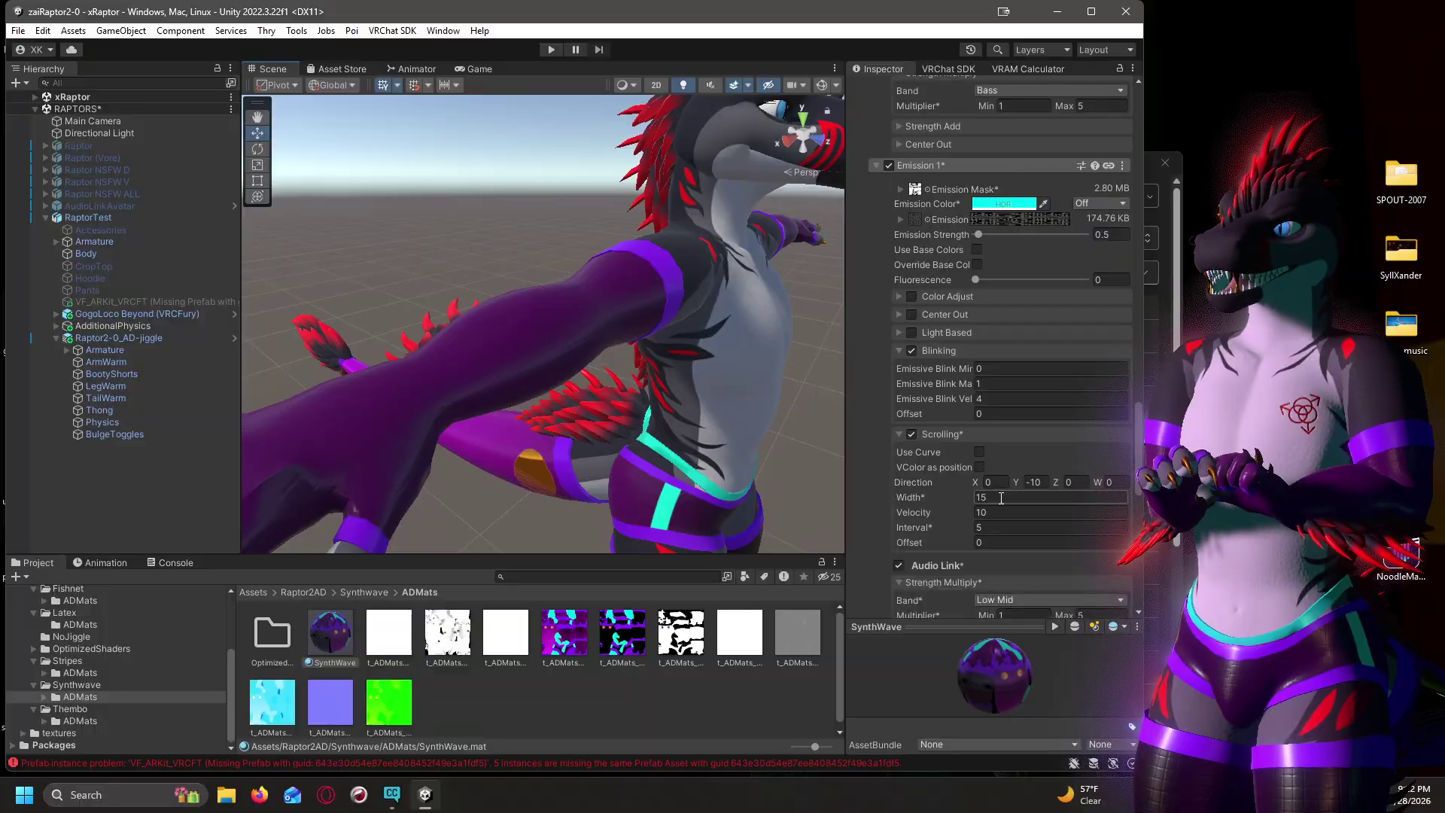
pyautogui.scroll(-5, 1020, 481)
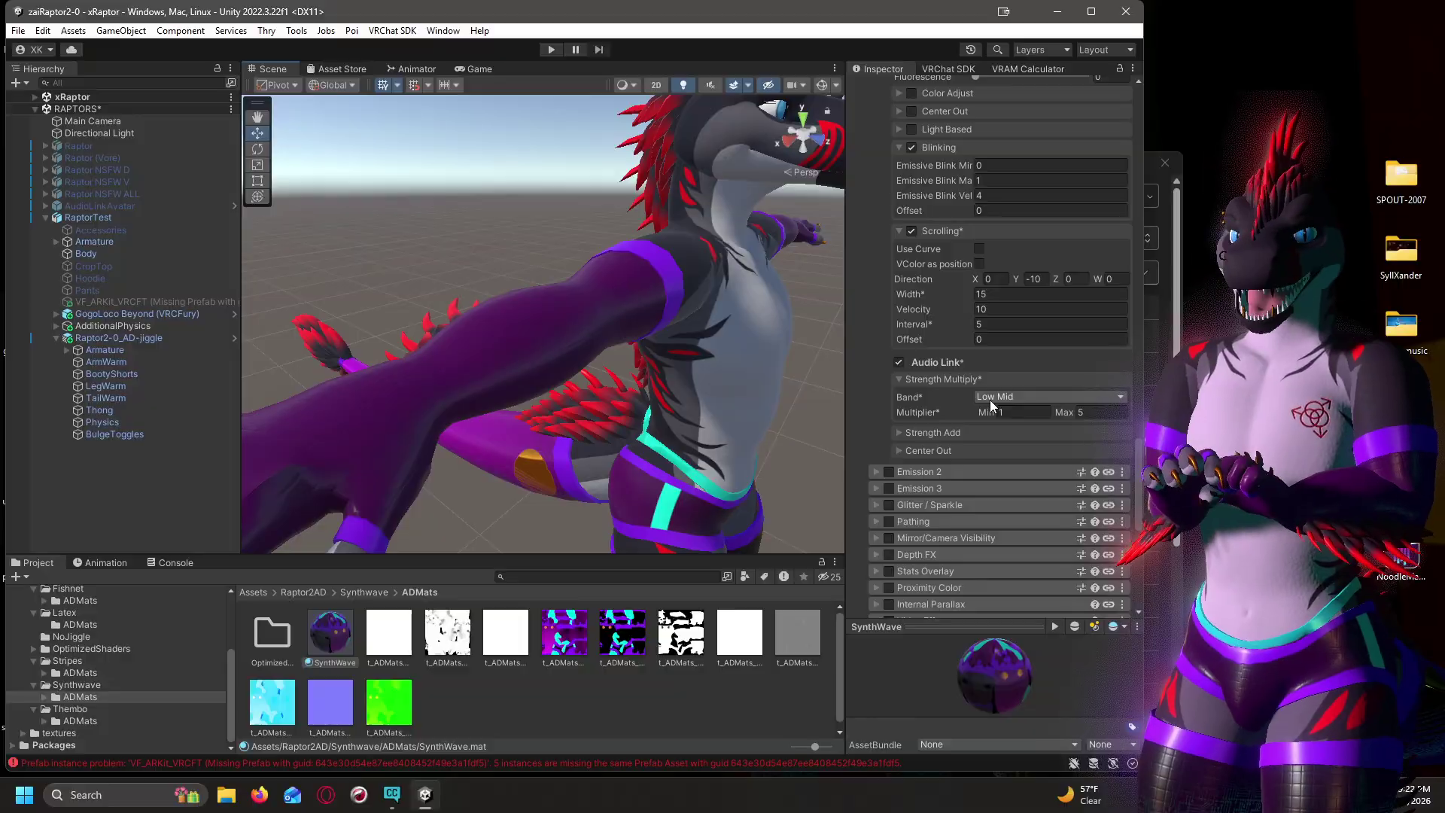
pyautogui.click(1081, 414)
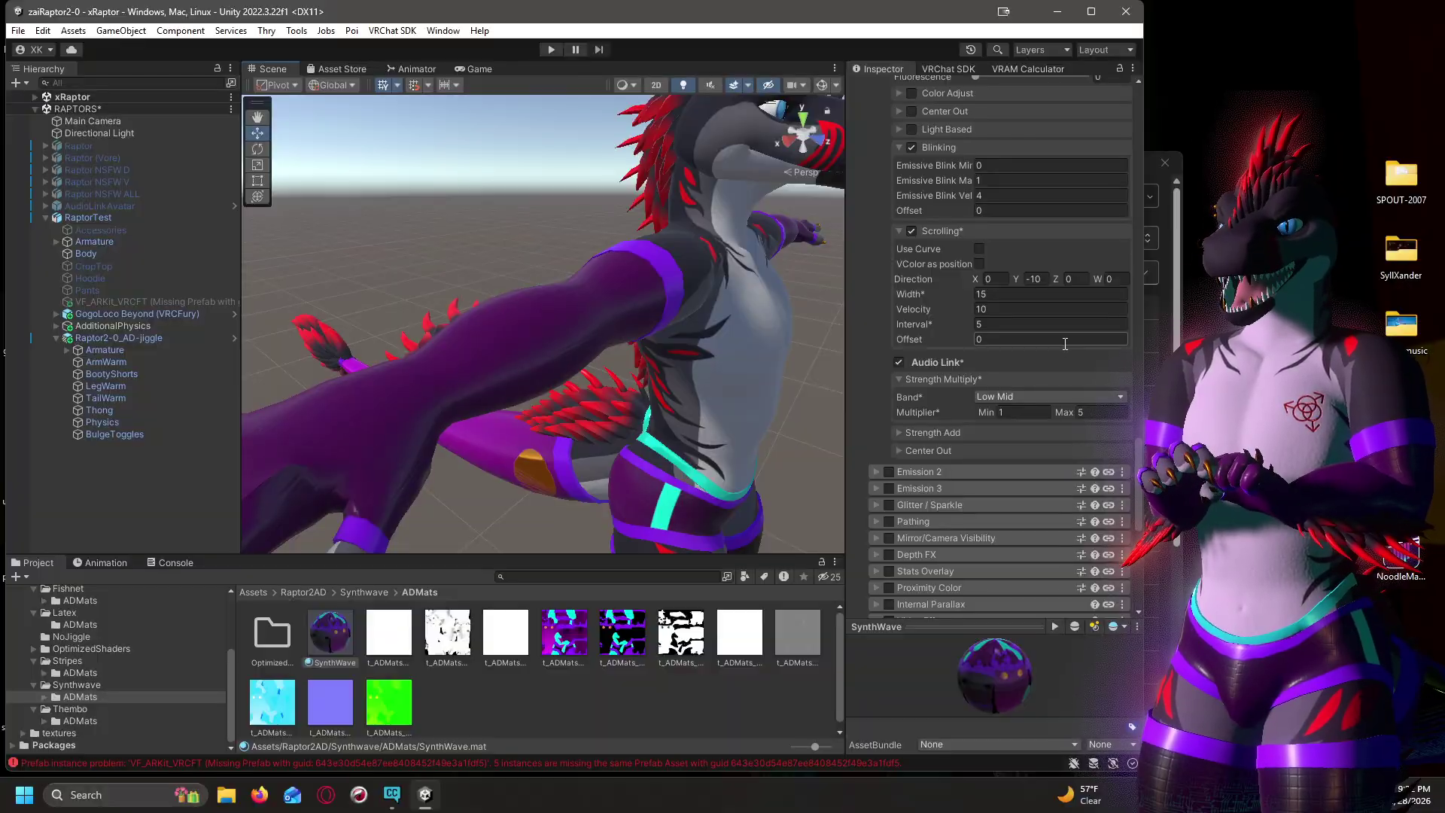
pyautogui.scroll(3, 1039, 339)
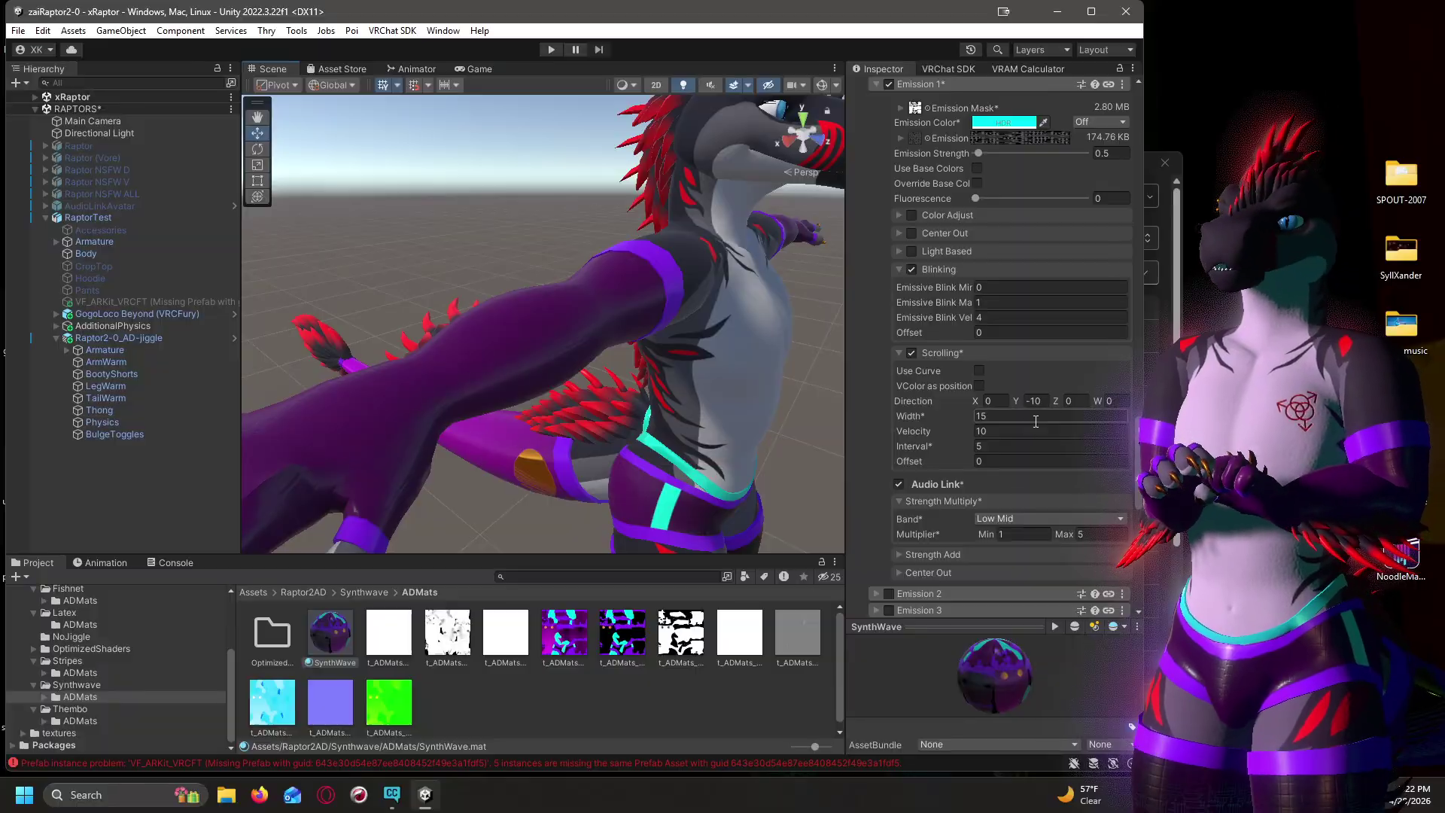
pyautogui.scroll(-5, 1034, 423)
# Lock the SynthWave material's Poiyomi shader in its optimized form.
pyautogui.scroll(12, 1030, 429)
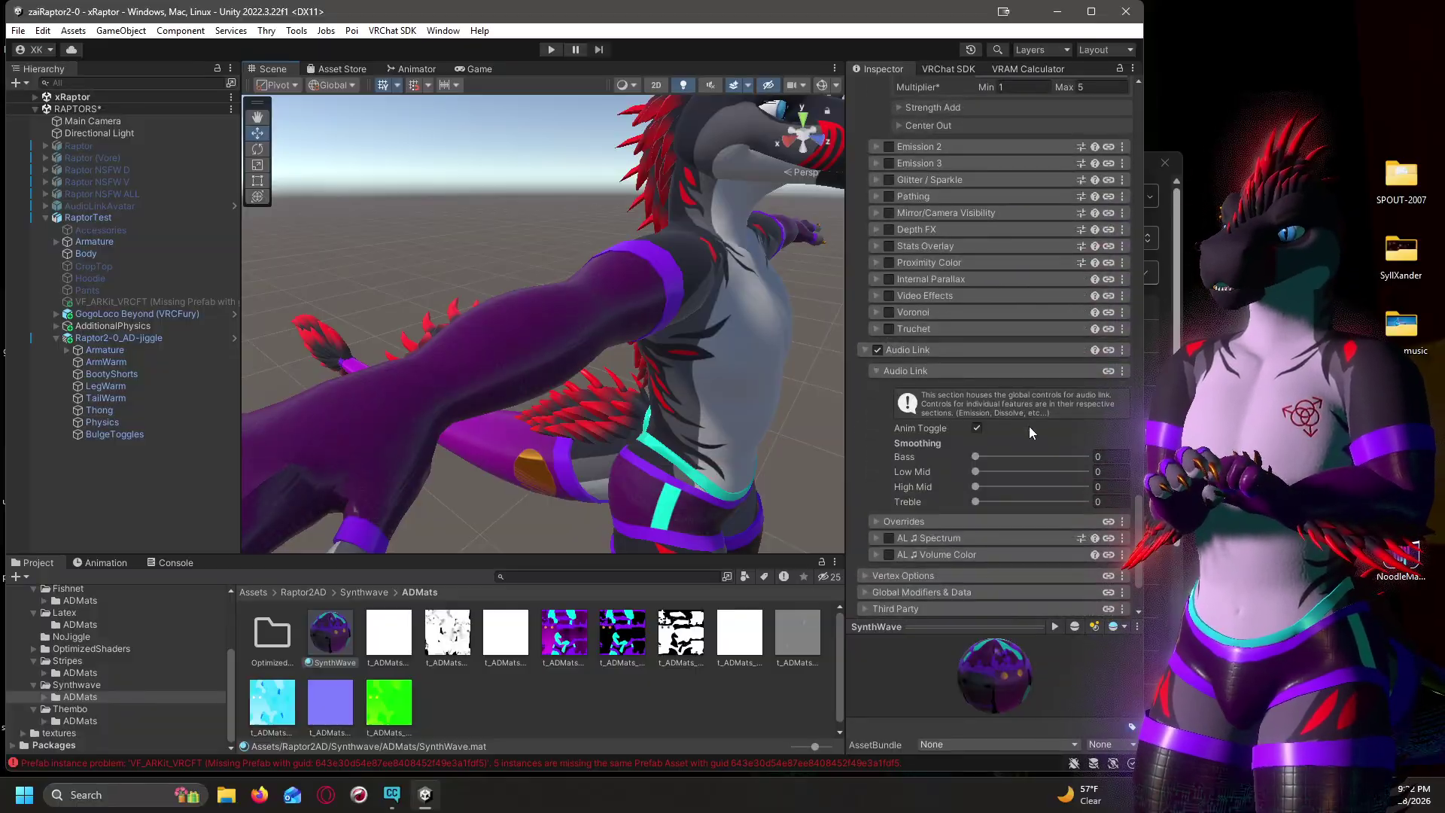
pyautogui.scroll(15, 1028, 426)
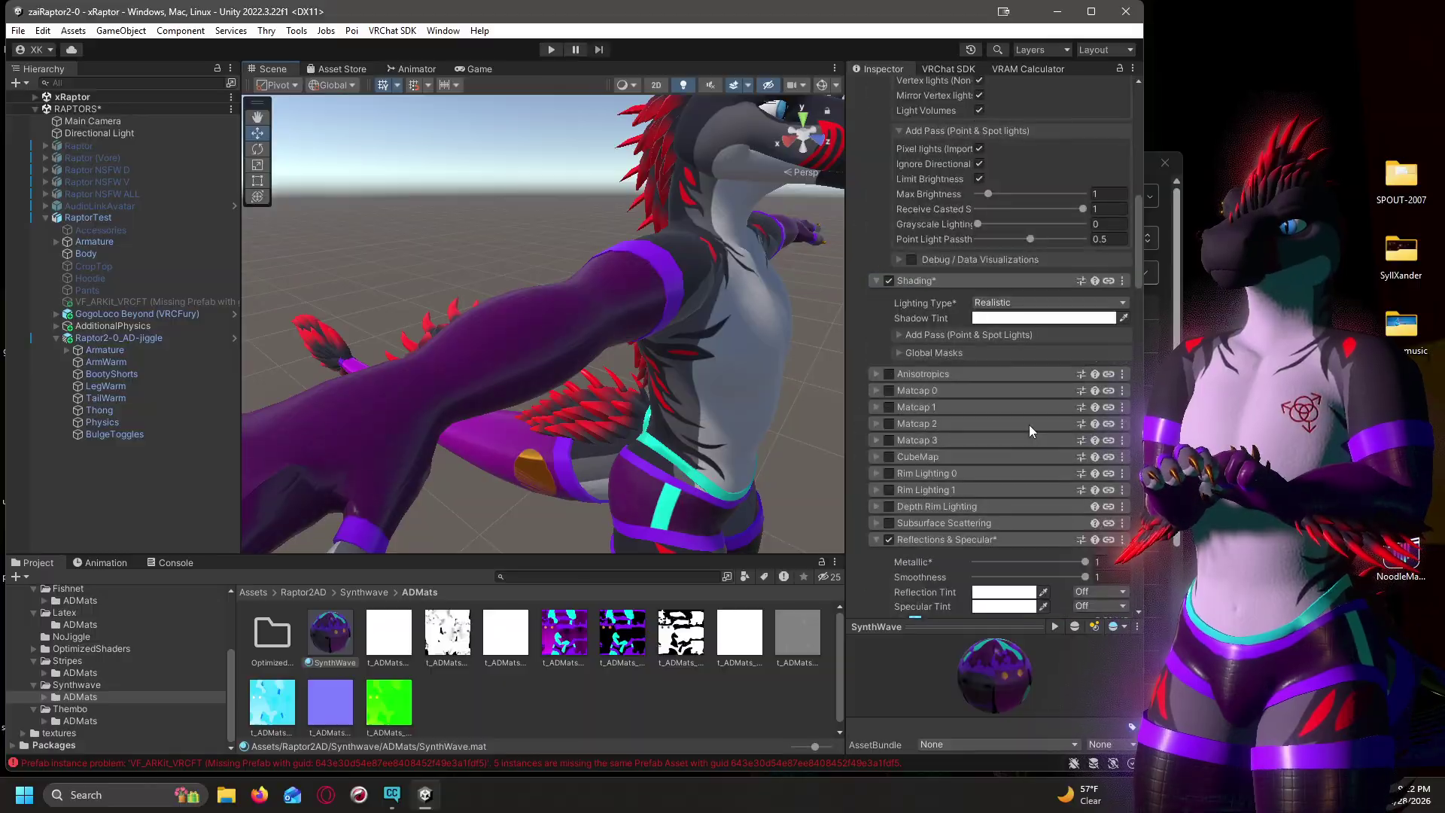
pyautogui.click(1001, 172)
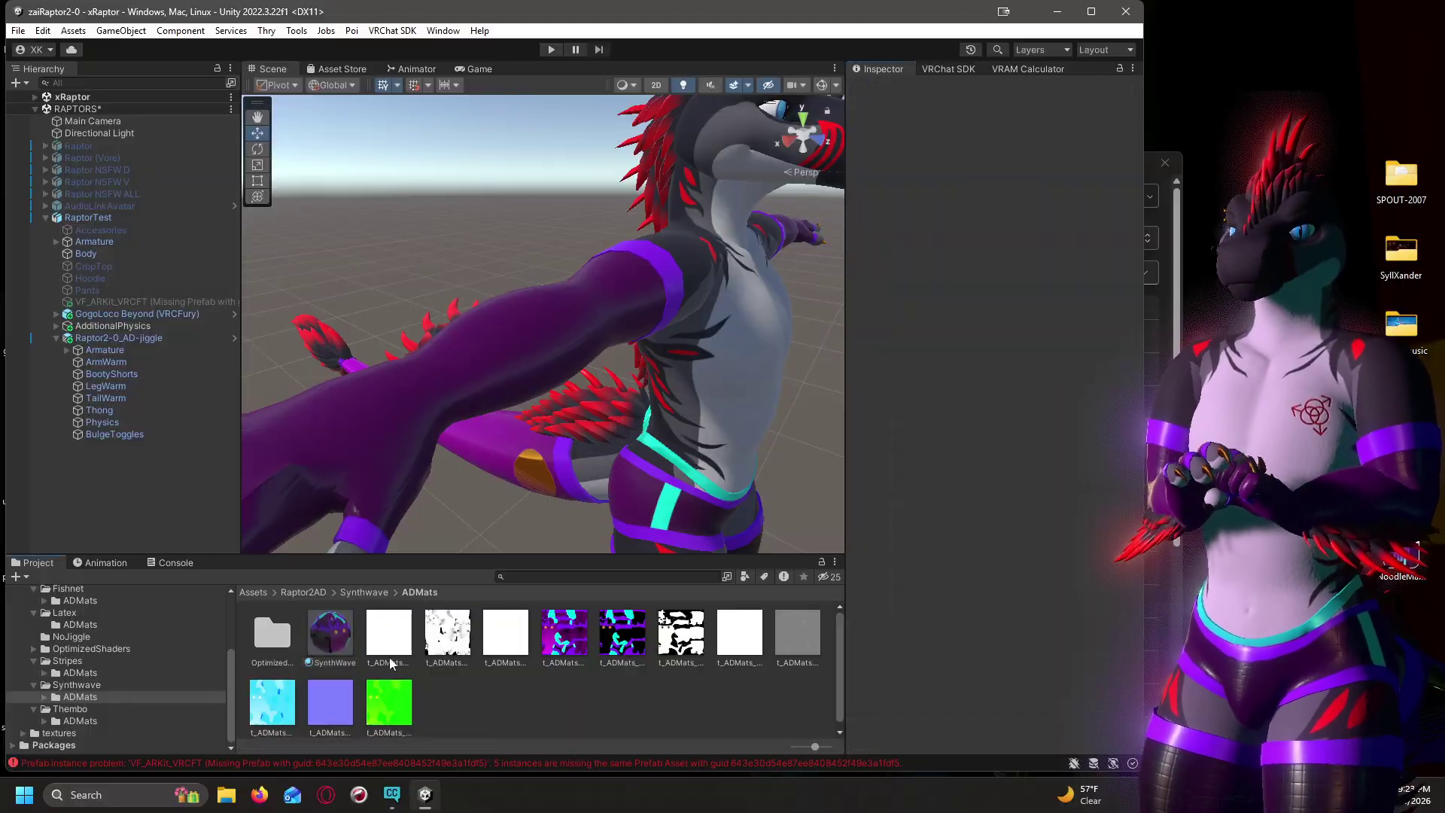
# Test the Emission 0 strength on the locked SynthWave material, return it to 0 and view the whole avatar.
pyautogui.scroll(-10, 963, 395)
pyautogui.scroll(-2, 963, 396)
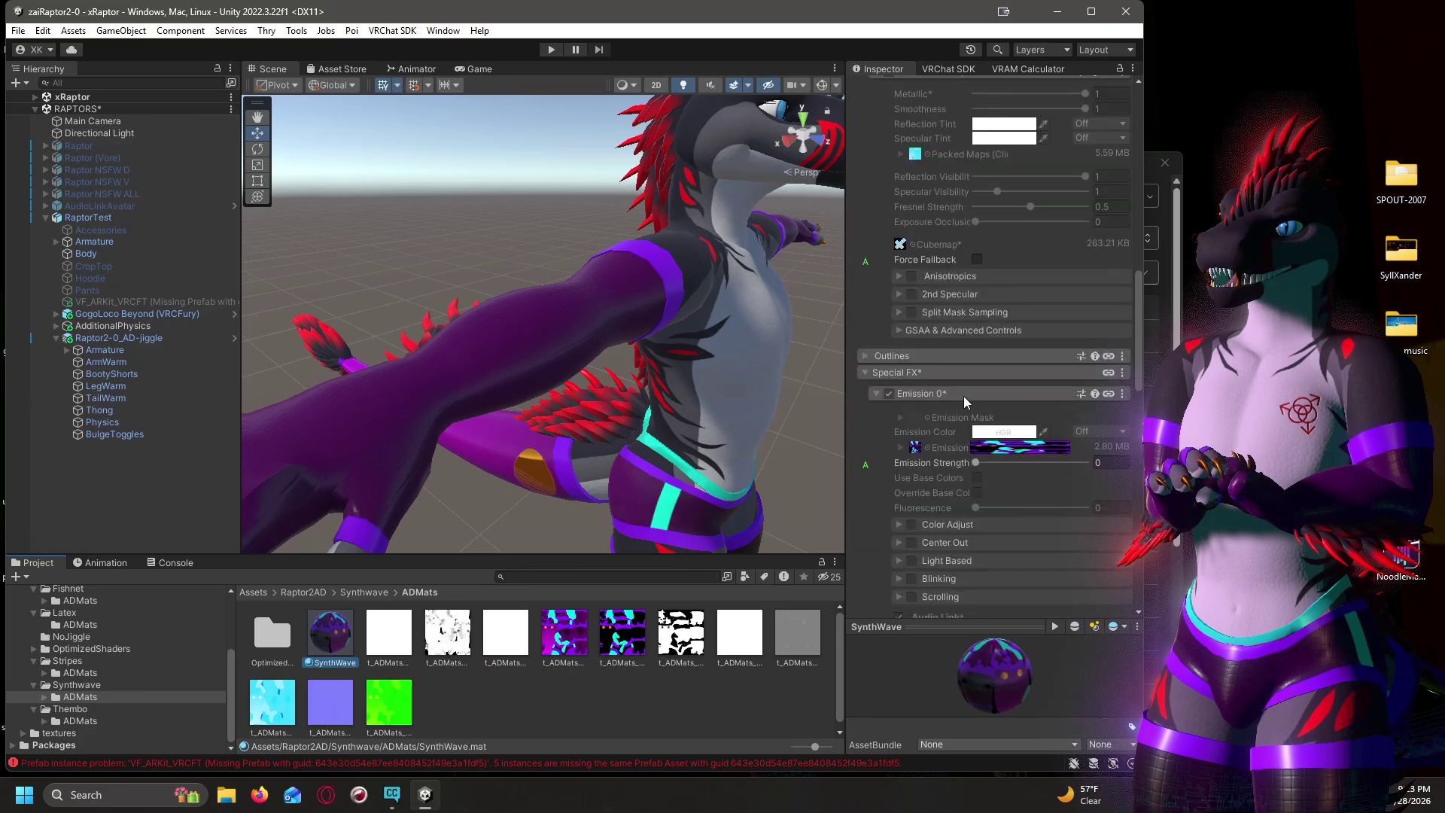
pyautogui.scroll(1, 963, 396)
pyautogui.scroll(-7, 984, 489)
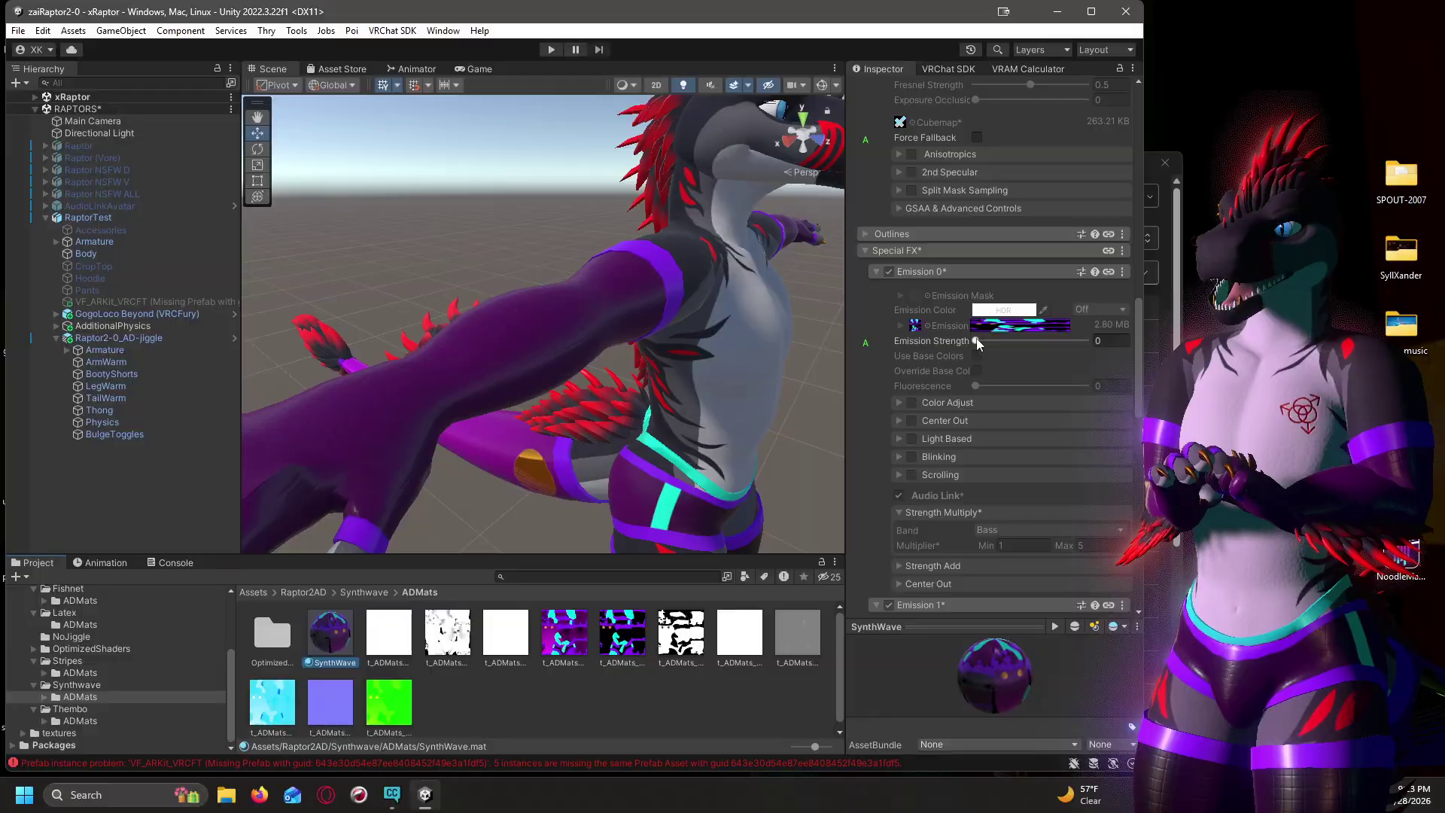
pyautogui.moveTo(977, 339); pyautogui.dragTo(904, 336)
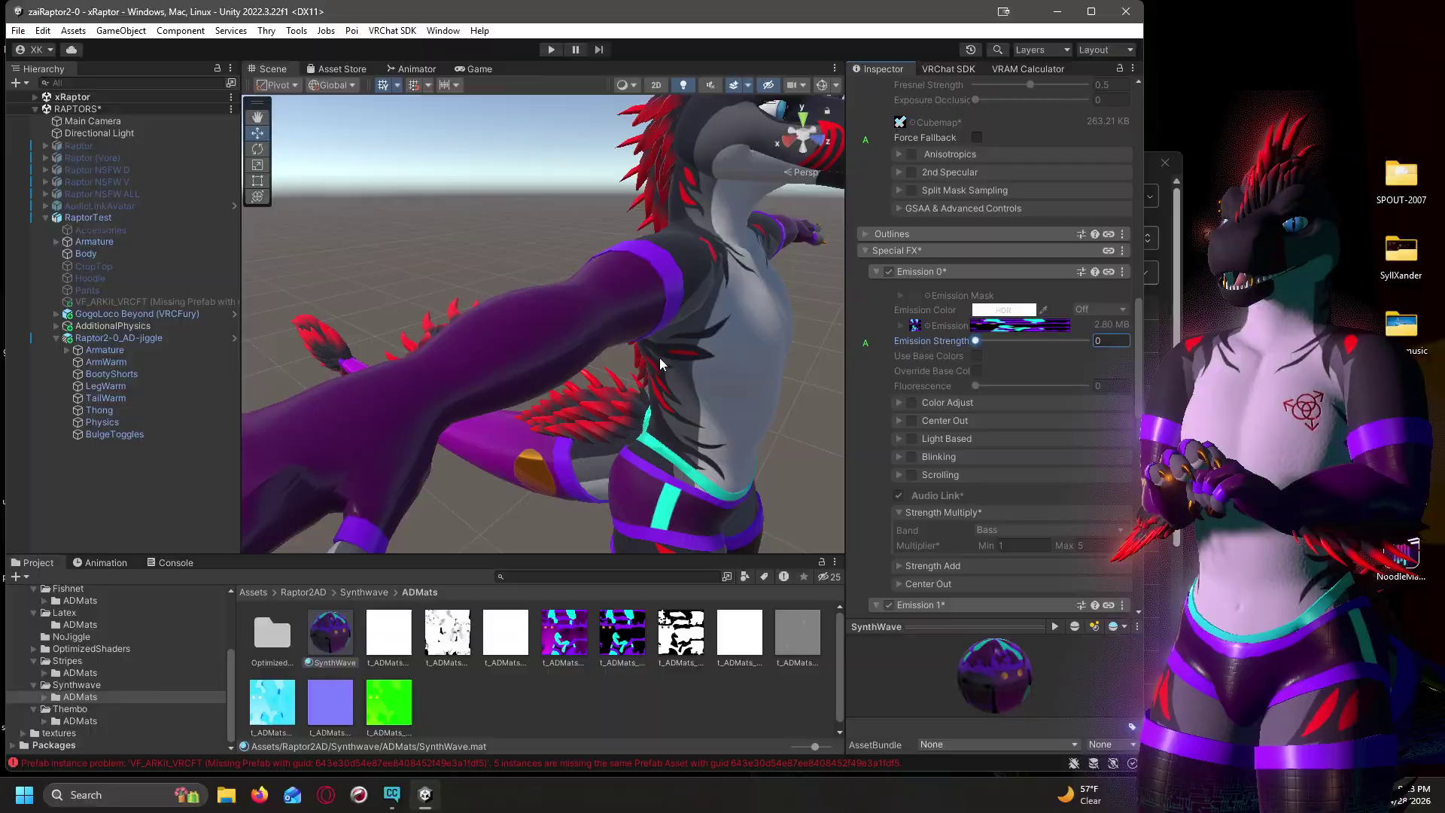
pyautogui.keyDown('alt'); pyautogui.moveTo(670, 448); pyautogui.dragTo(671, 384); pyautogui.keyUp('alt')
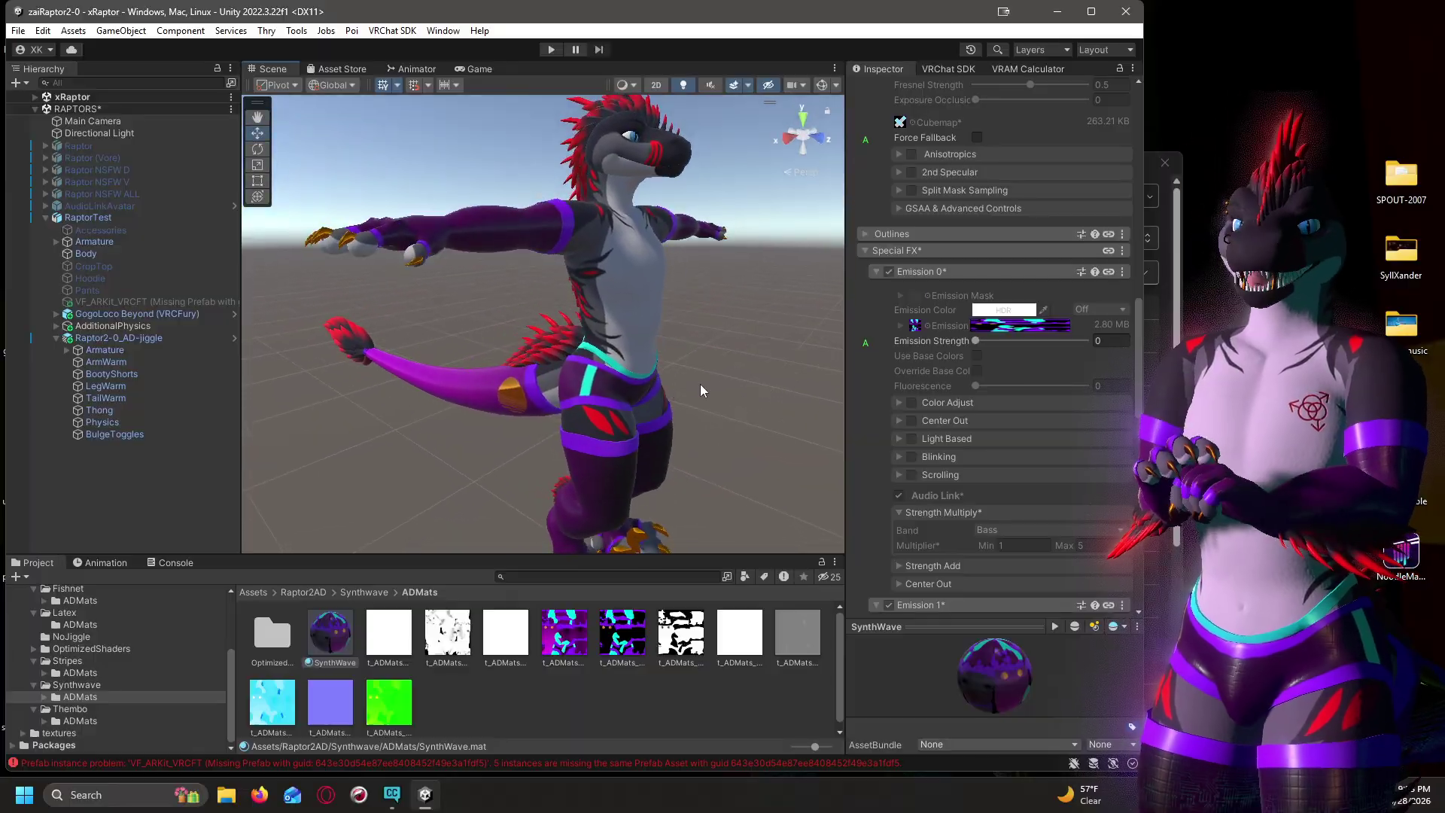
# Apply the Latex material from the Raptor2AD folder to all of the avatar's clothing pieces.
pyautogui.click(303, 592)
pyautogui.click(737, 640)
pyautogui.moveTo(737, 641); pyautogui.dragTo(485, 386)
pyautogui.moveTo(740, 646); pyautogui.dragTo(547, 237)
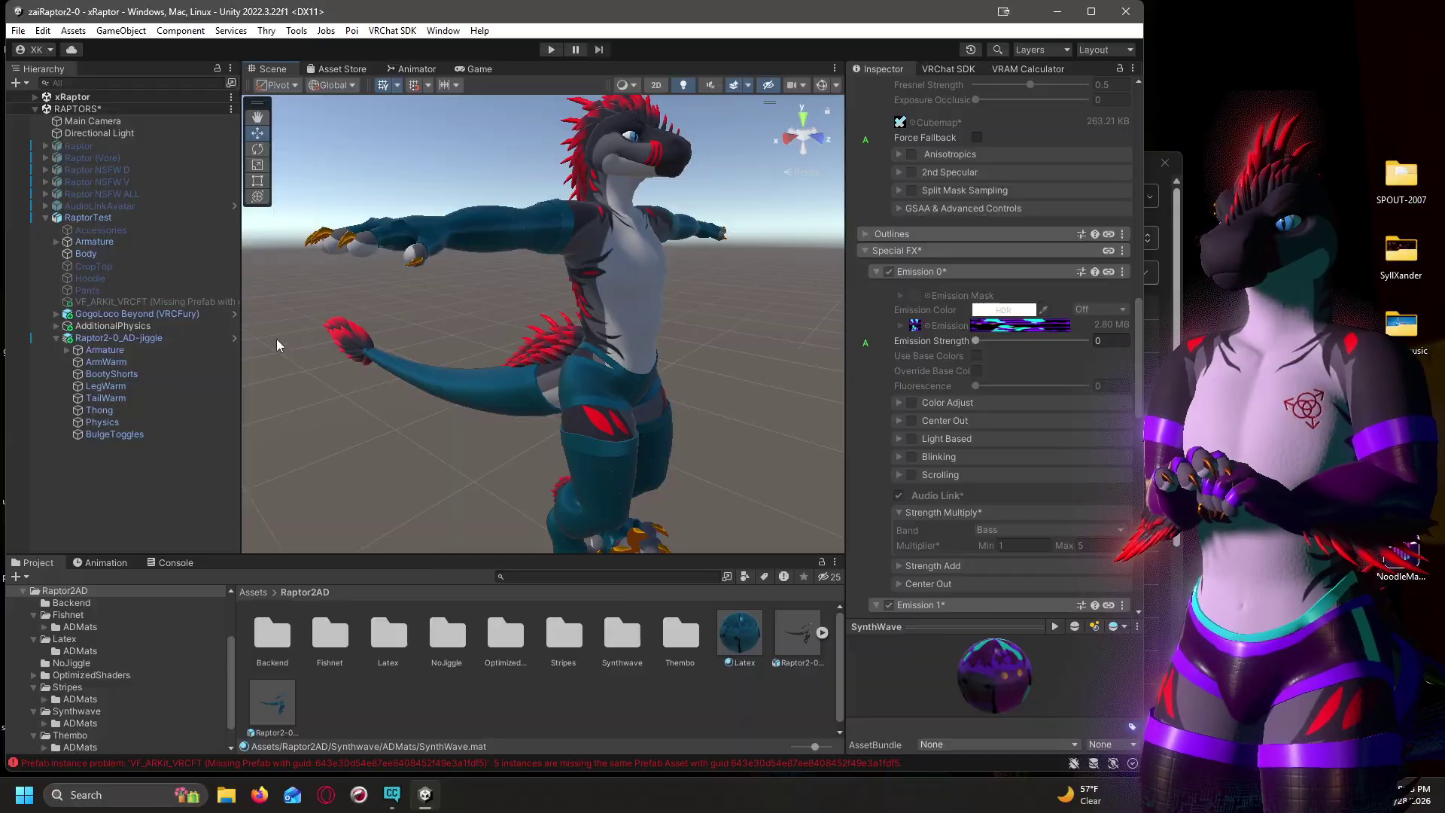
pyautogui.click(585, 693)
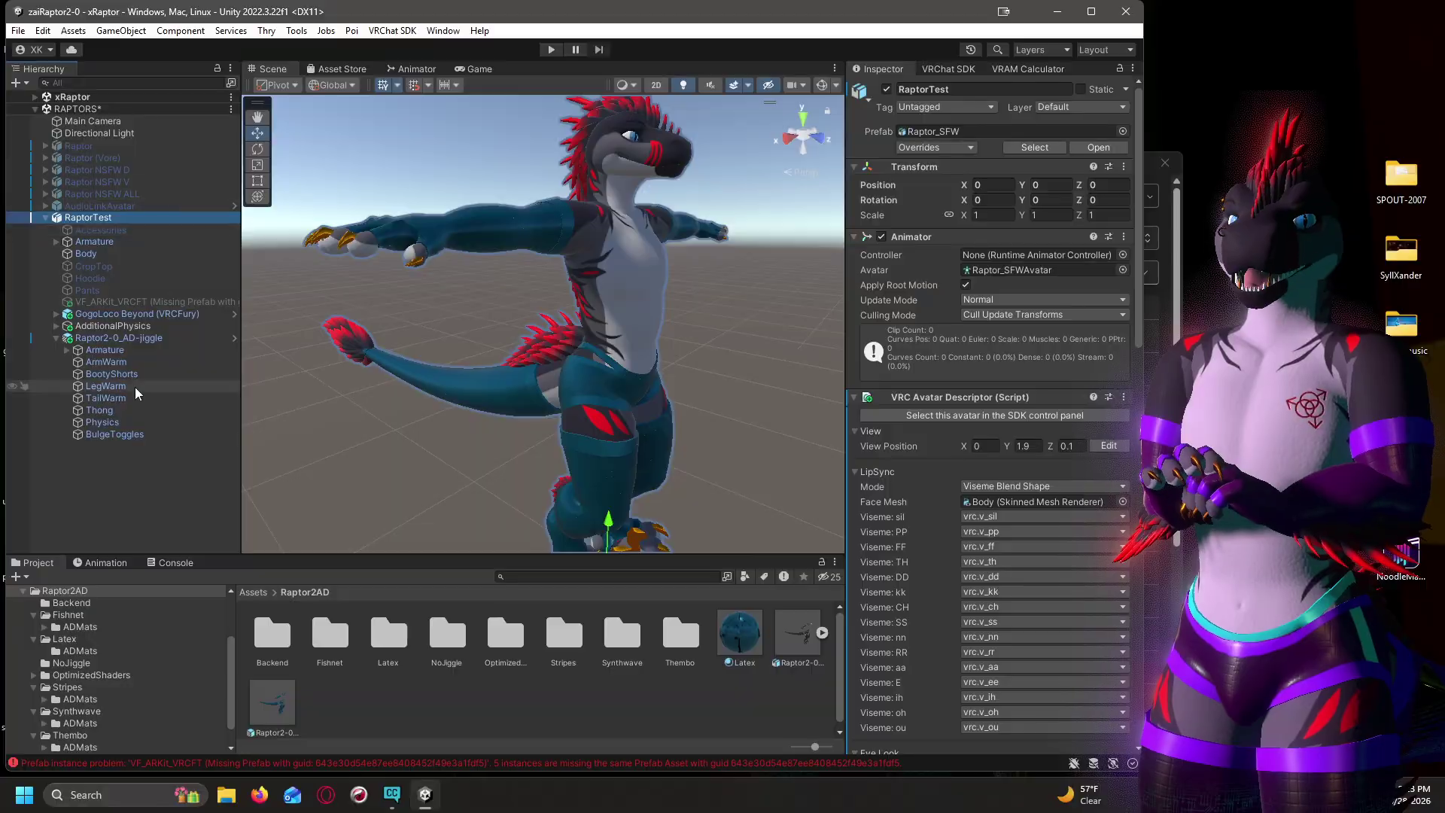
# Collapse the Raptor2-0_AD-jiggle prefab under RaptorTest and select the GestureManager object in the xRaptor scene.
pyautogui.click(121, 314)
pyautogui.click(86, 219)
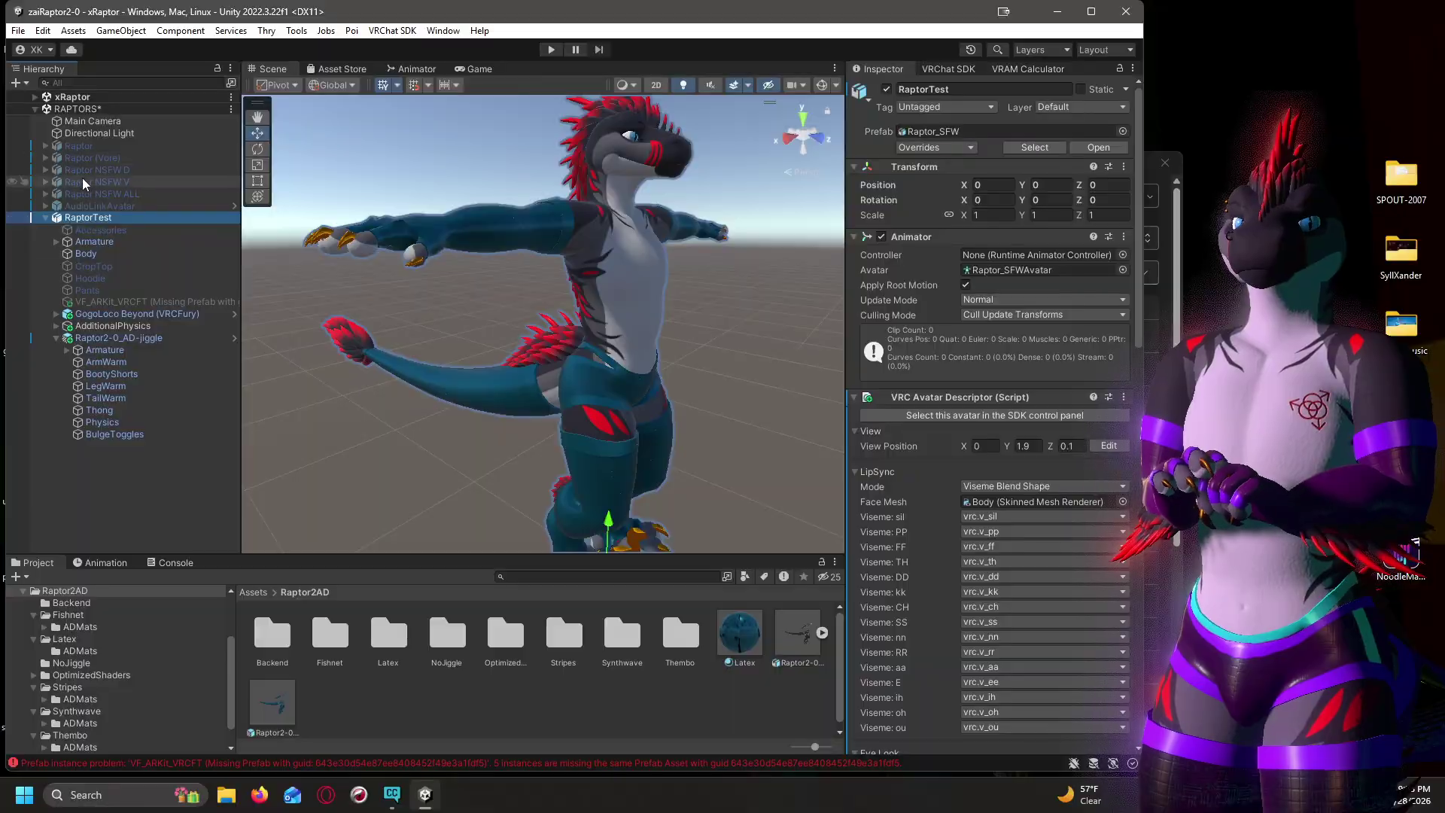
pyautogui.click(55, 338)
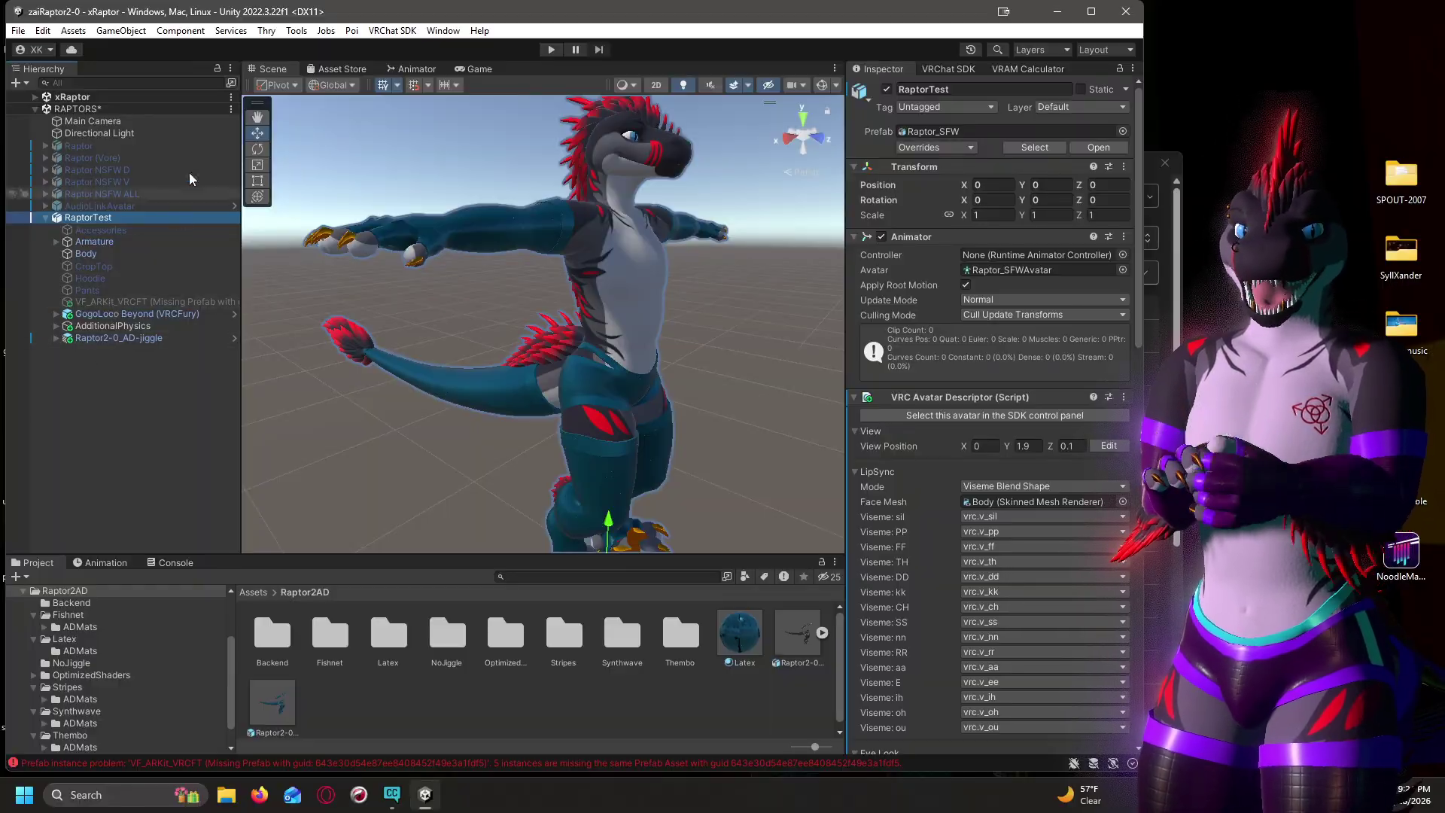
pyautogui.click(35, 96)
pyautogui.click(119, 133)
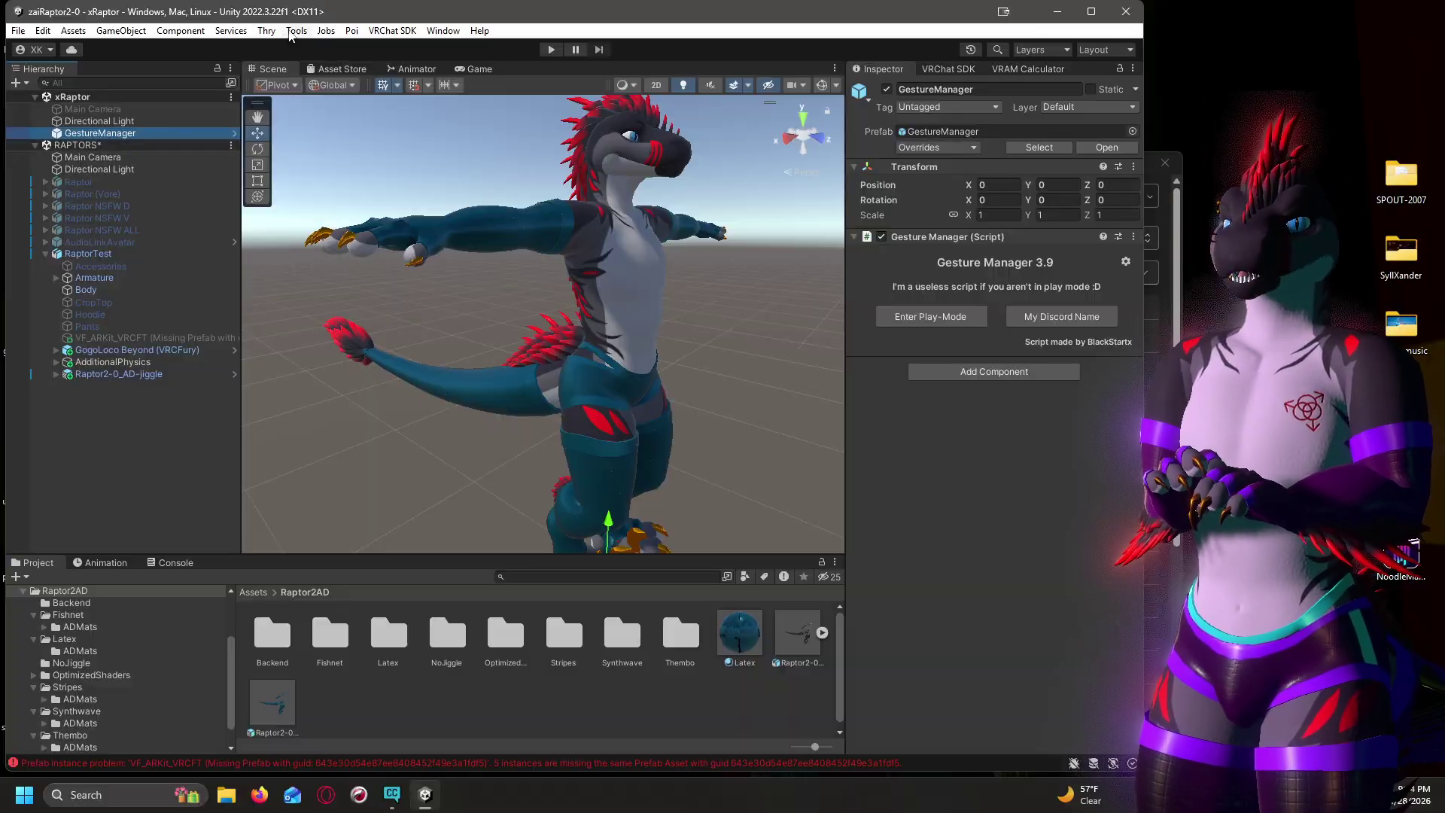
pyautogui.click(296, 31)
pyautogui.click(338, 49)
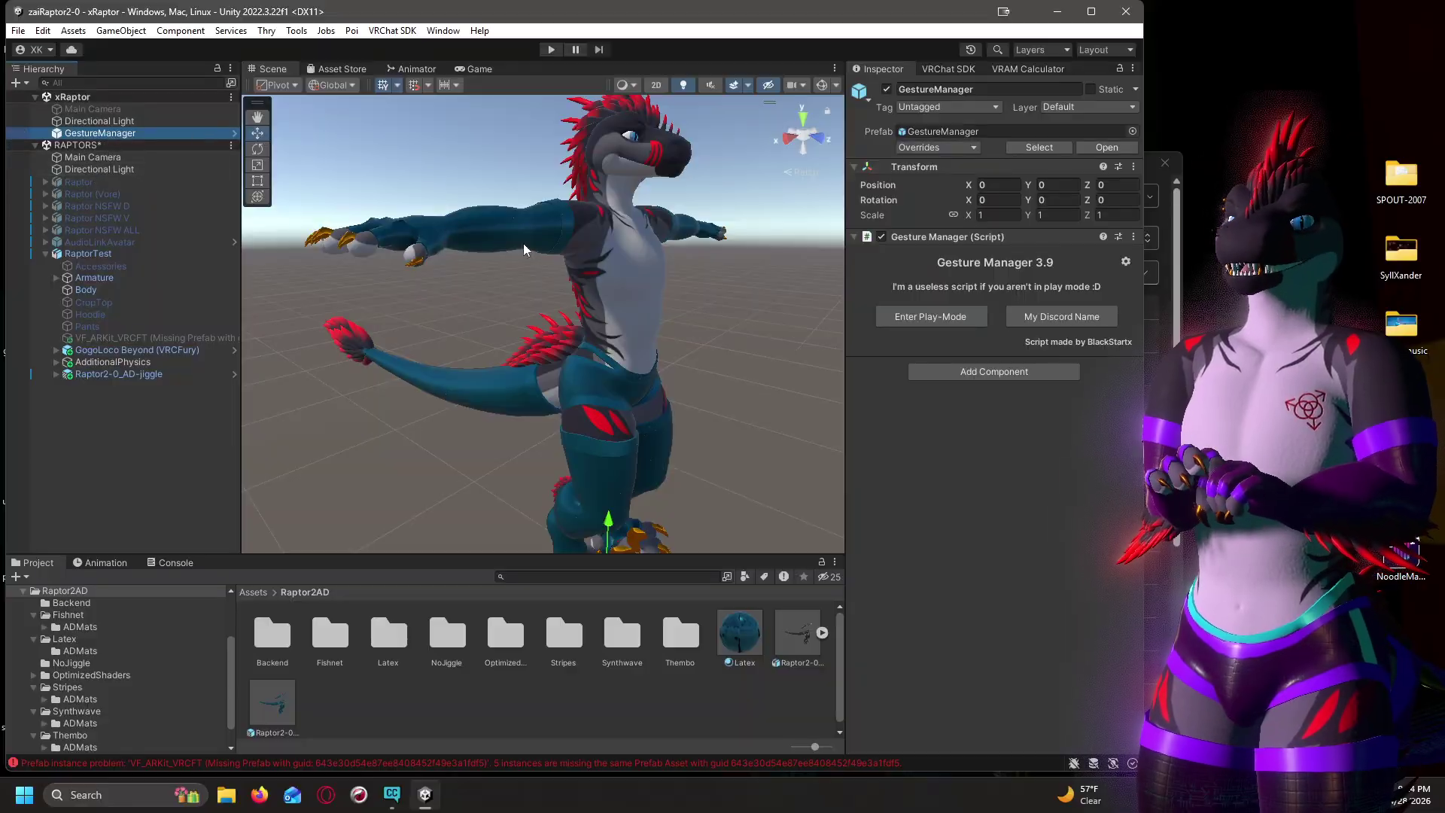
# Enter play mode through Gesture Manager and open the RaptorTest avatar's expressions while viewing it in the scene.
pyautogui.click(942, 316)
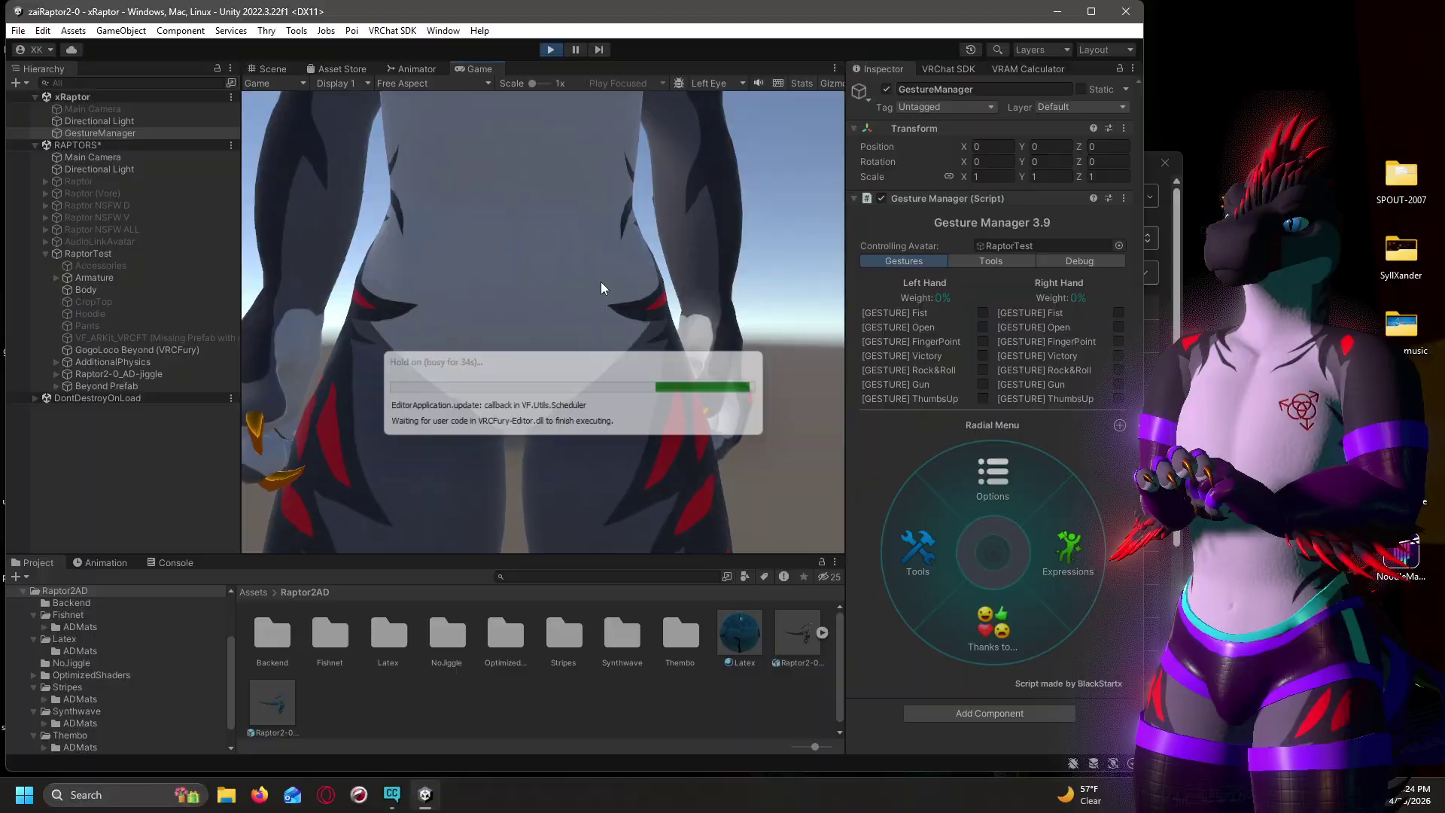
pyautogui.click(268, 70)
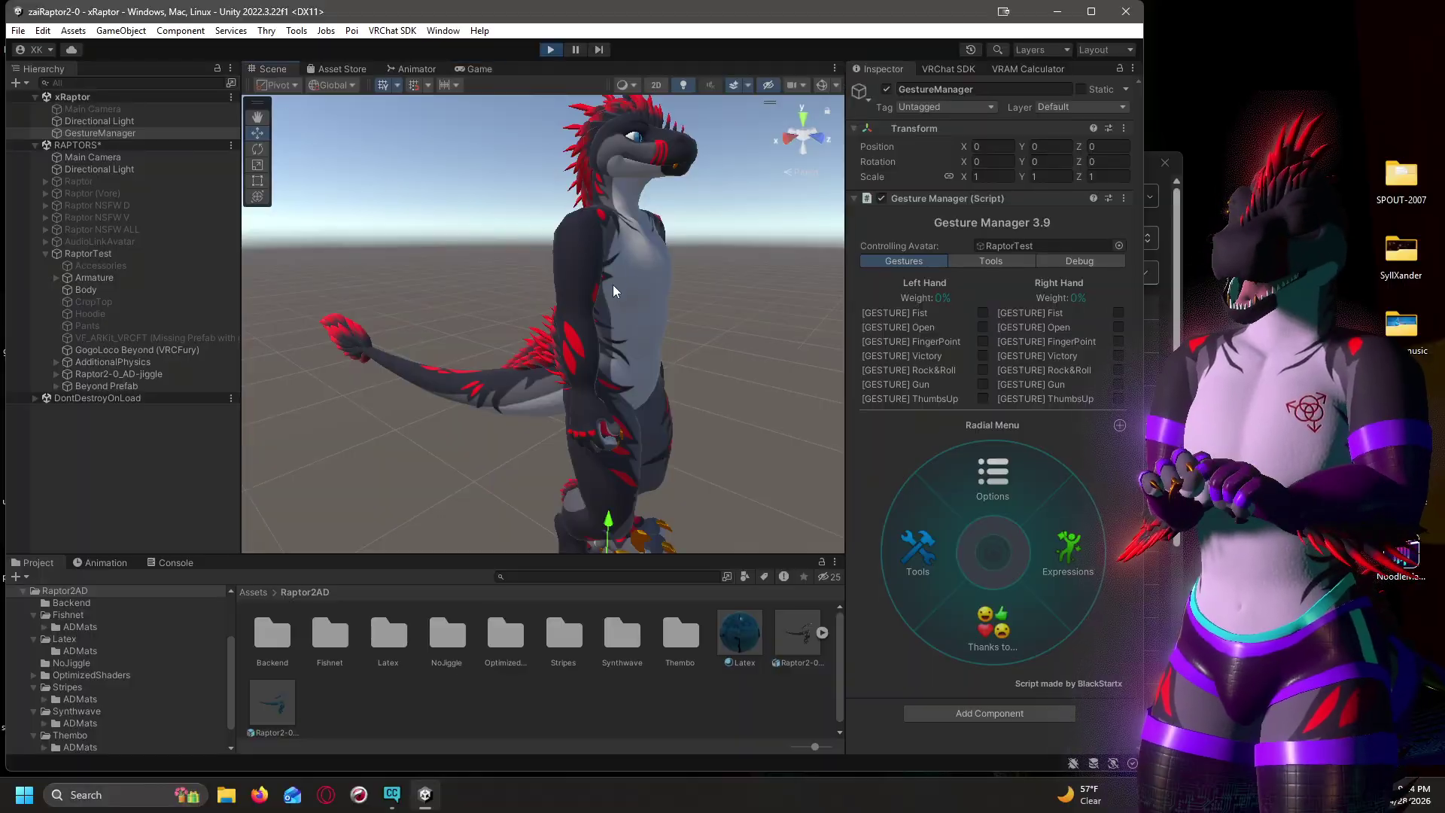
pyautogui.click(1063, 548)
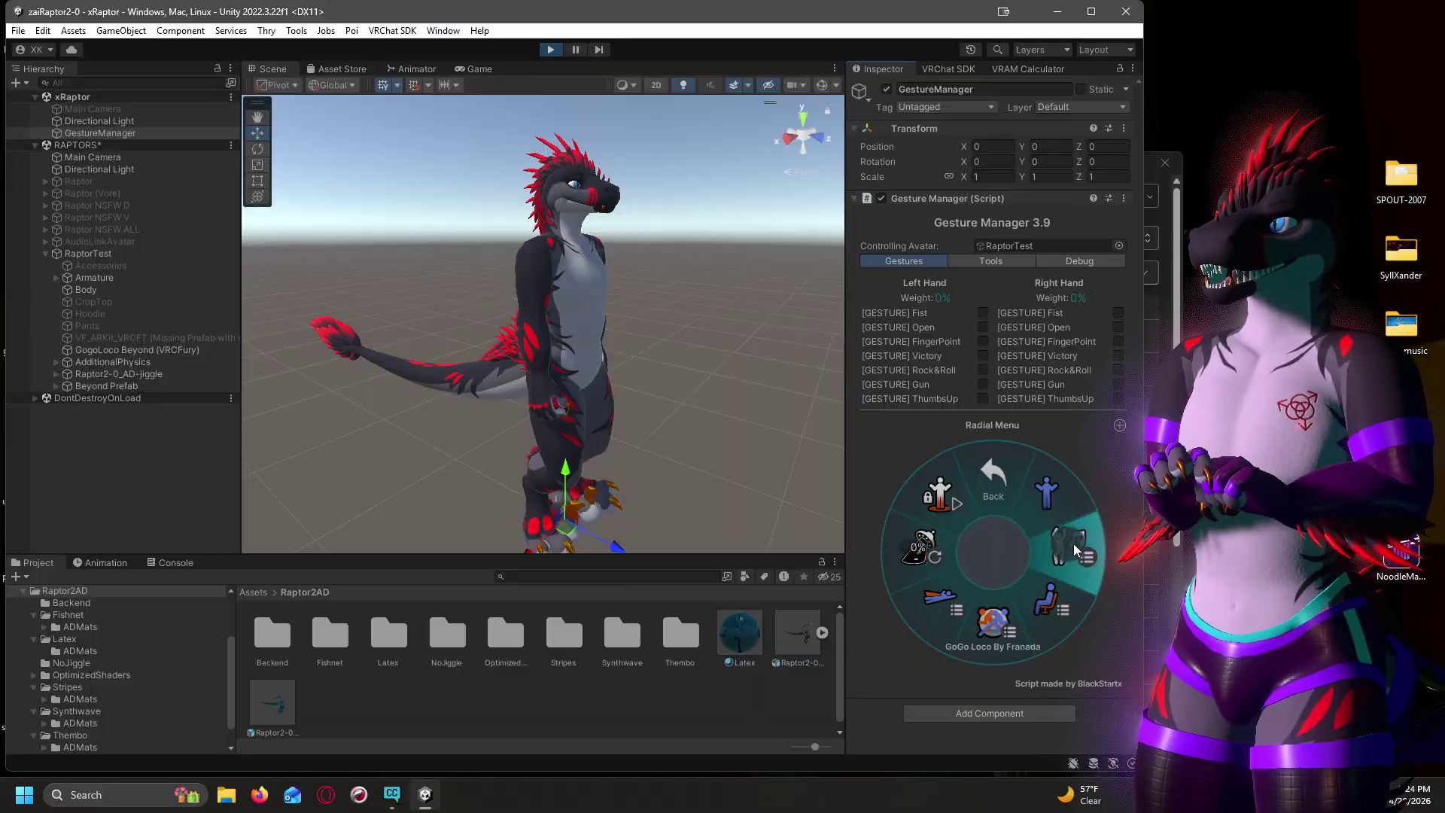
pyautogui.click(1081, 515)
pyautogui.click(986, 617)
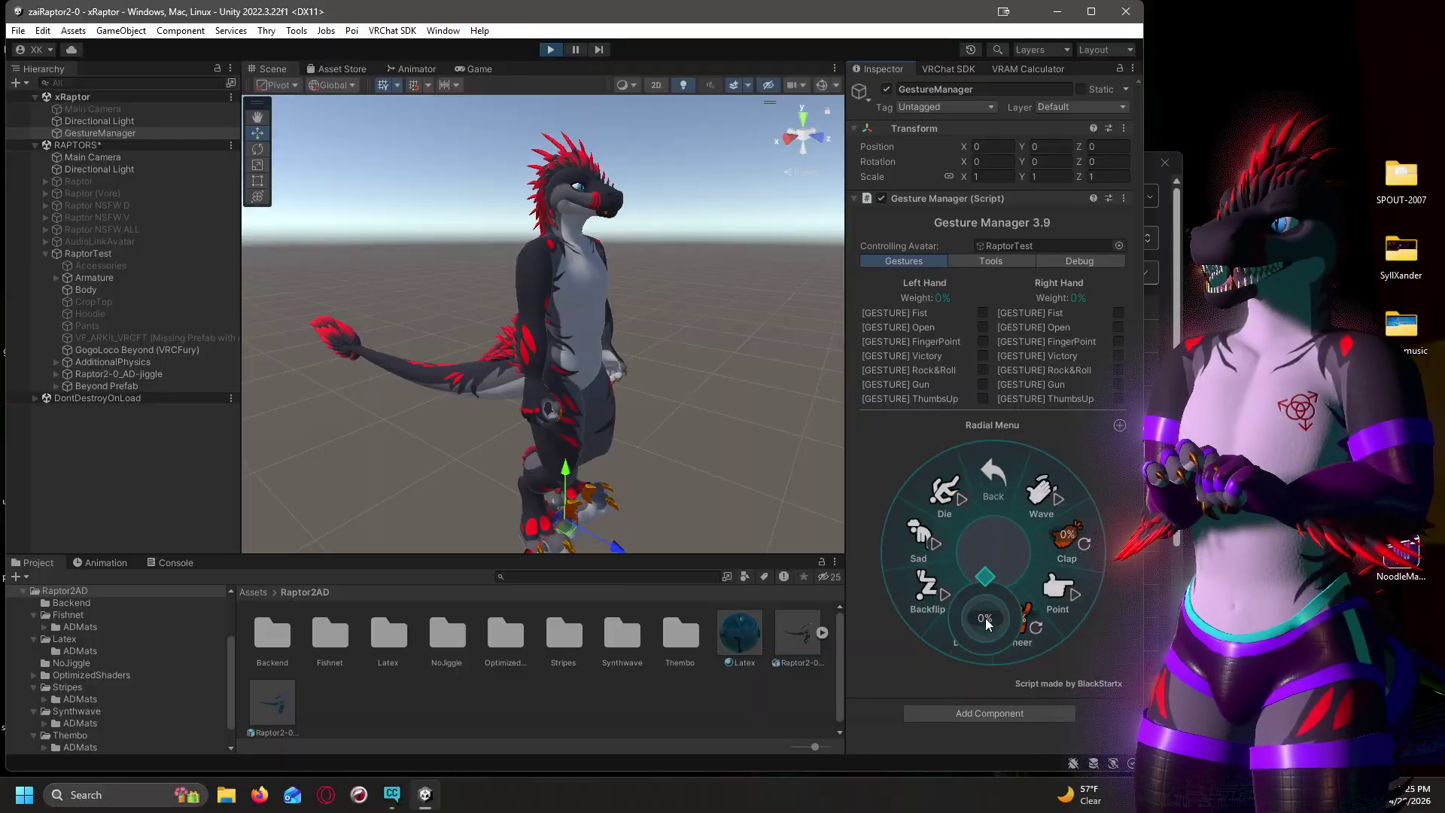
pyautogui.click(986, 617)
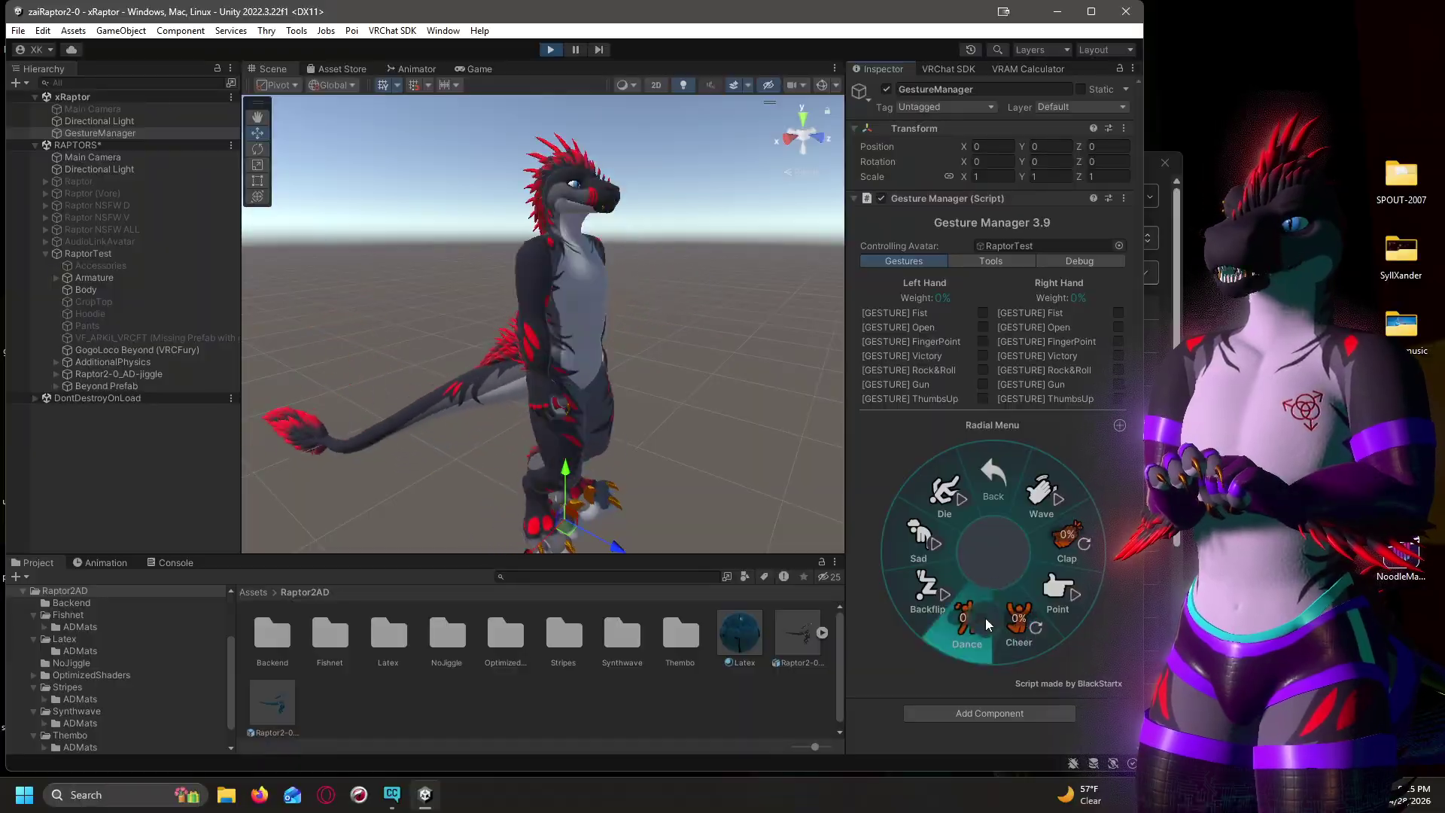
pyautogui.click(1008, 481)
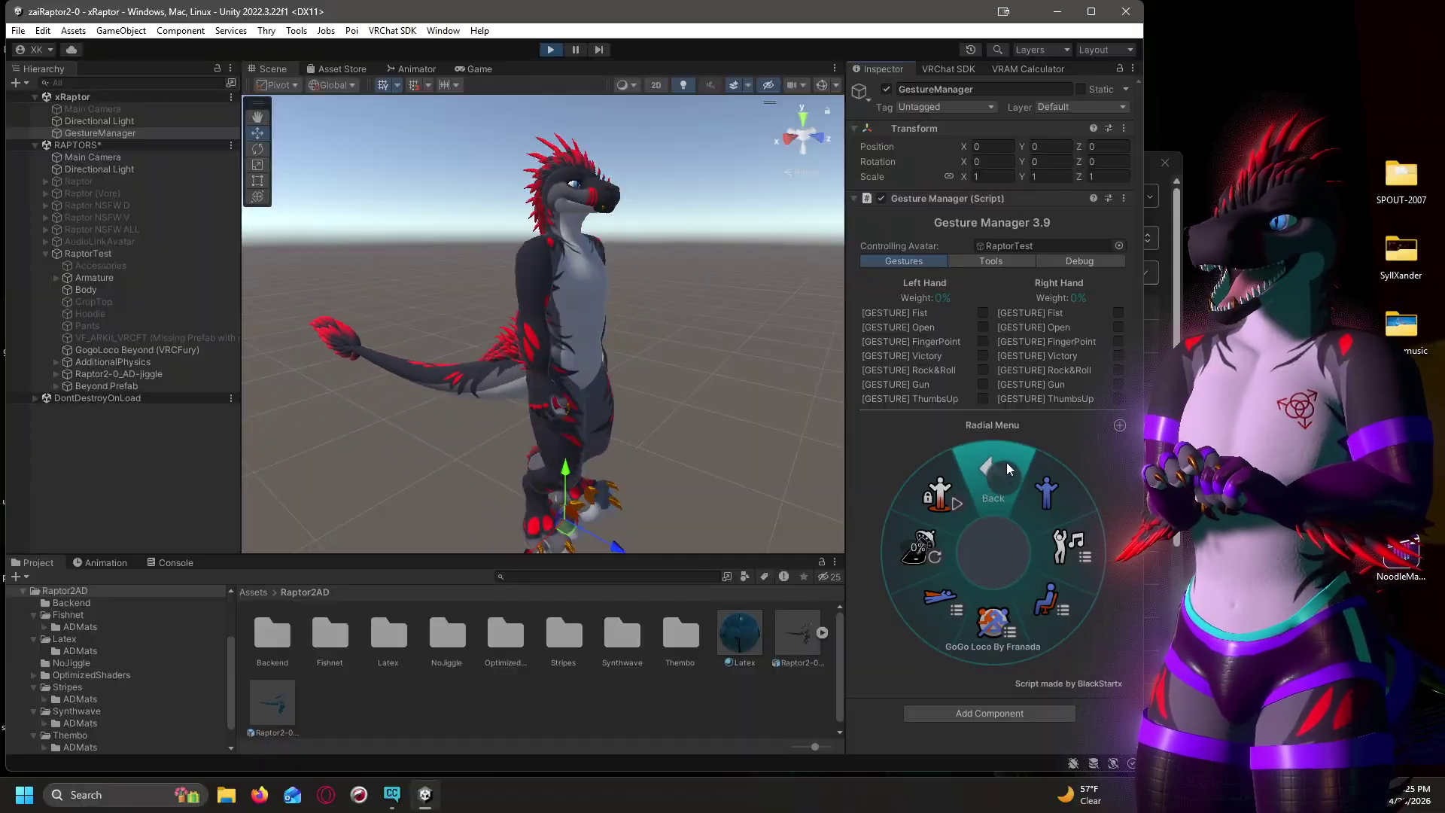
pyautogui.click(1010, 468)
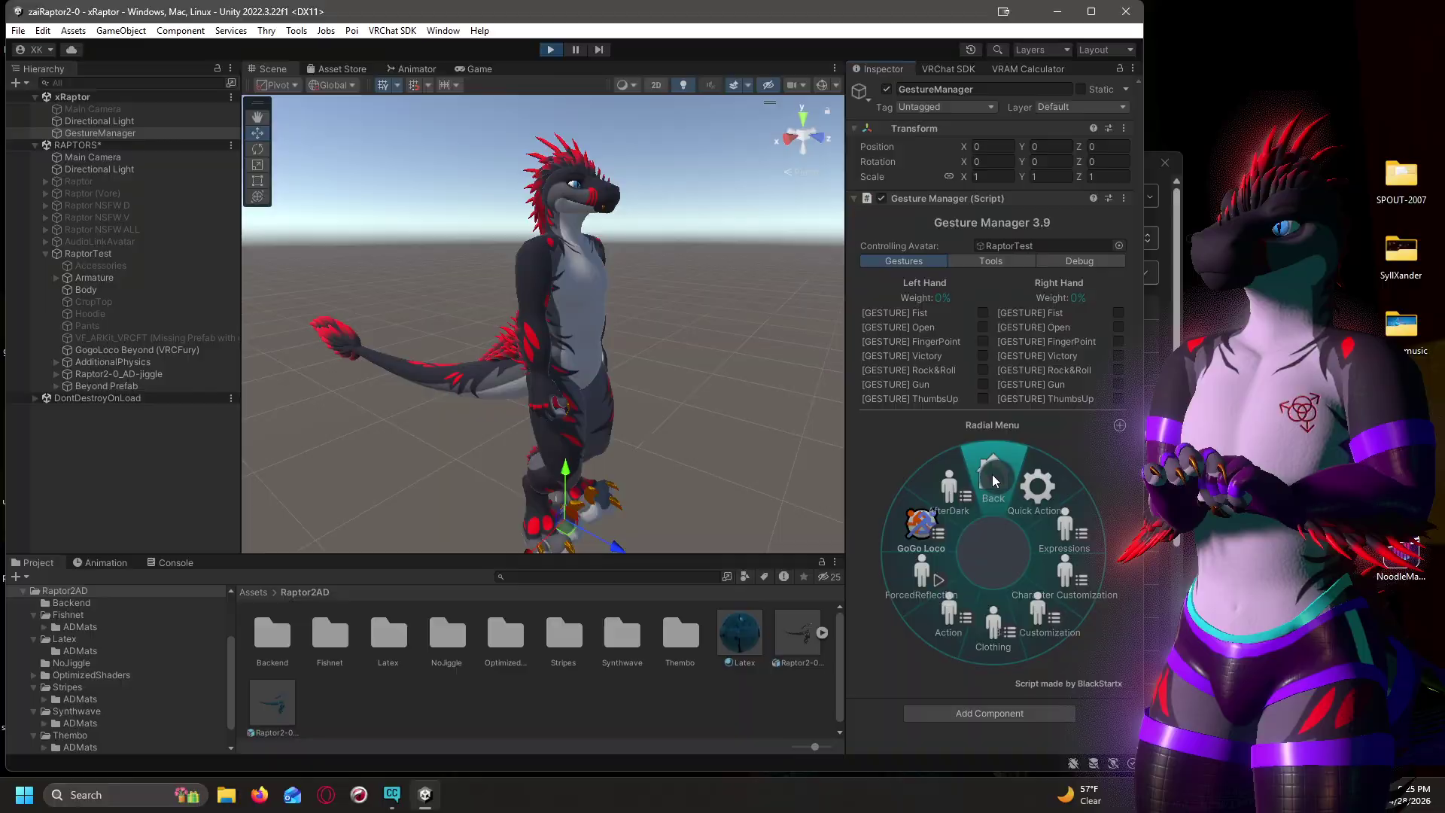
# Turn on the AfterDark clothing's ArmWarmers, BootyShorts, LegWarmers and TailWarmer on the avatar.
pyautogui.click(960, 505)
pyautogui.click(1073, 548)
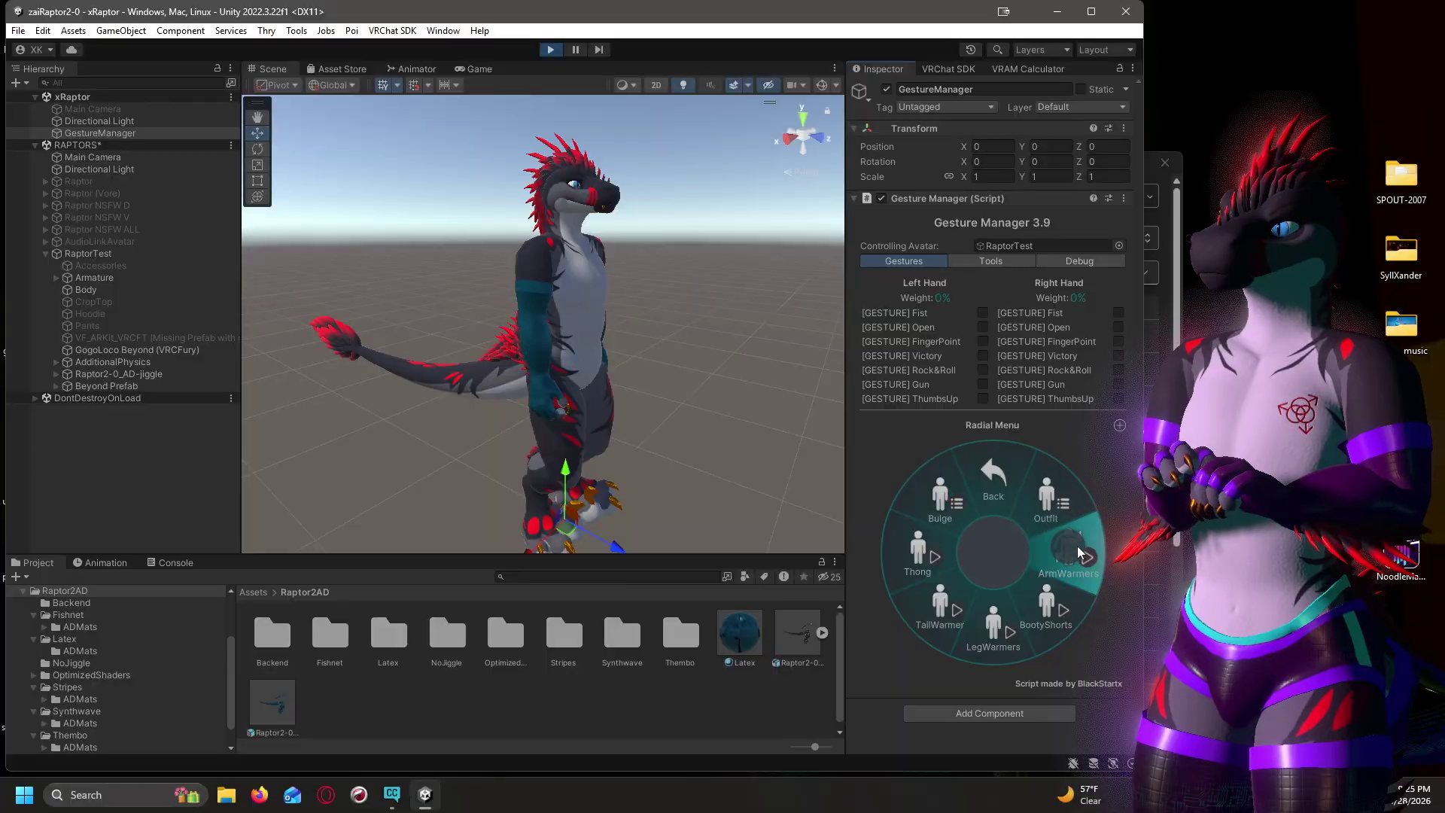
pyautogui.click(1053, 611)
pyautogui.click(1007, 638)
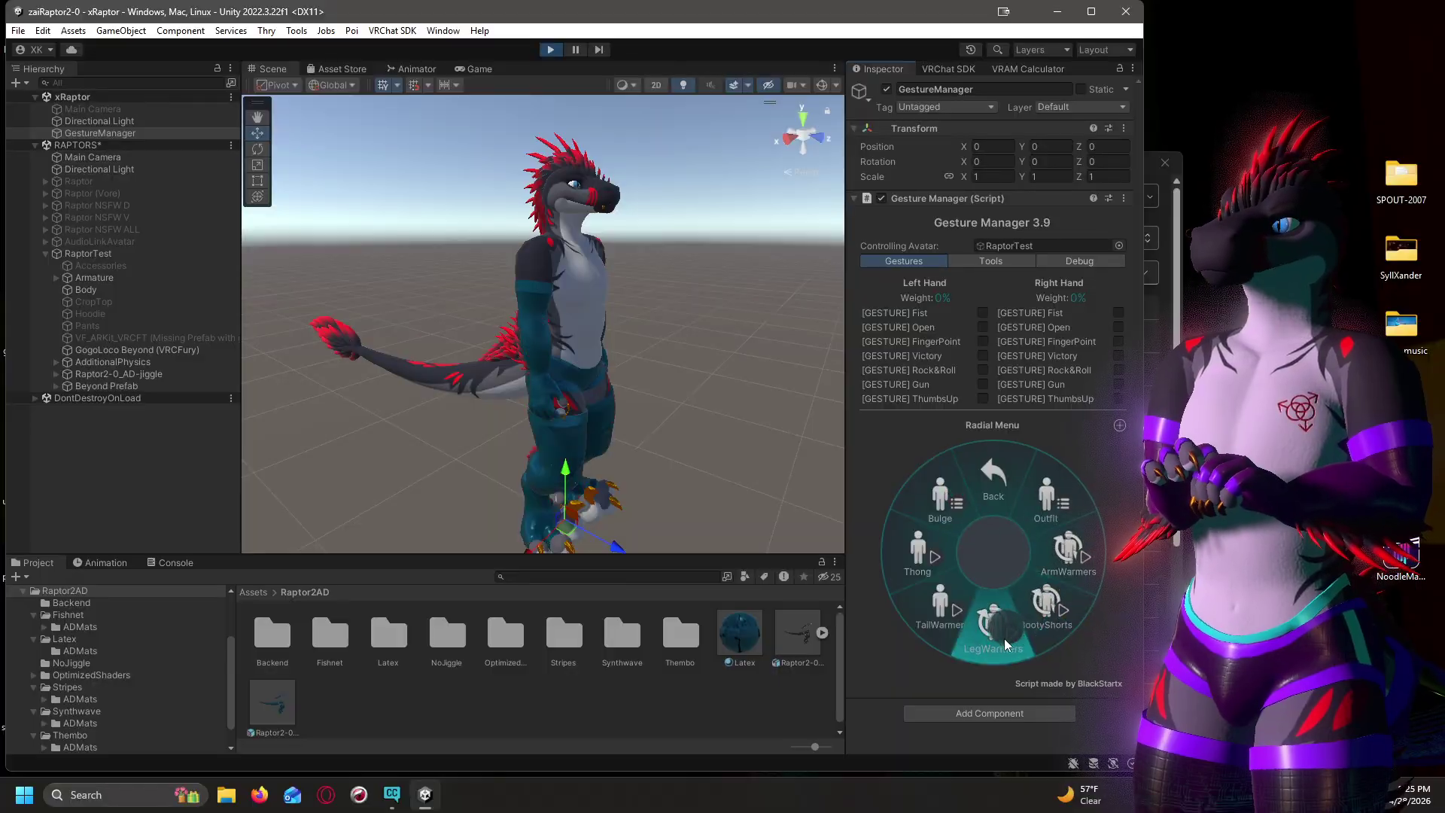
pyautogui.click(941, 623)
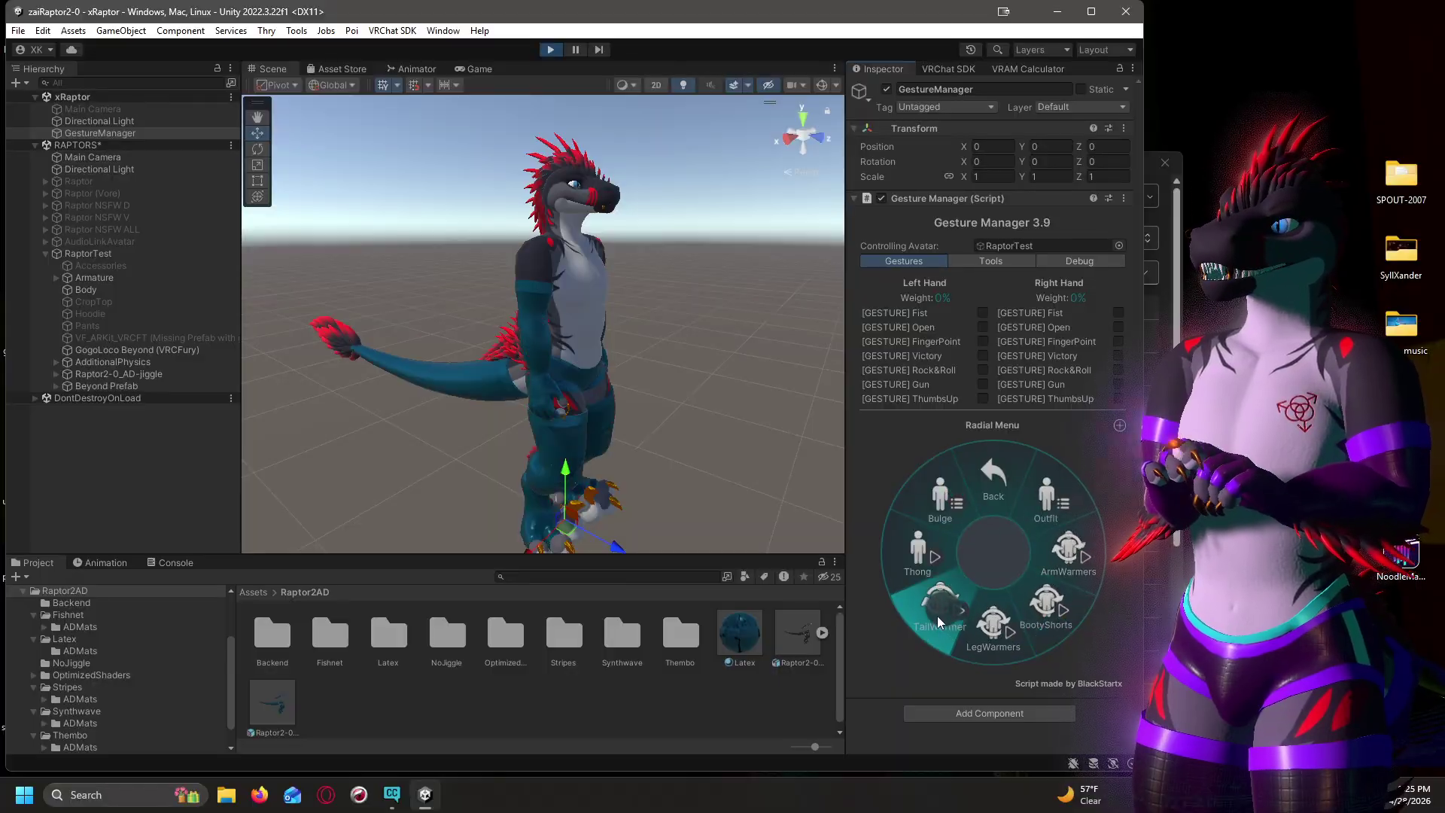
# Enable the clothing's Bulge option, set its scale to 50%, and return to the clothing toggles.
pyautogui.click(942, 498)
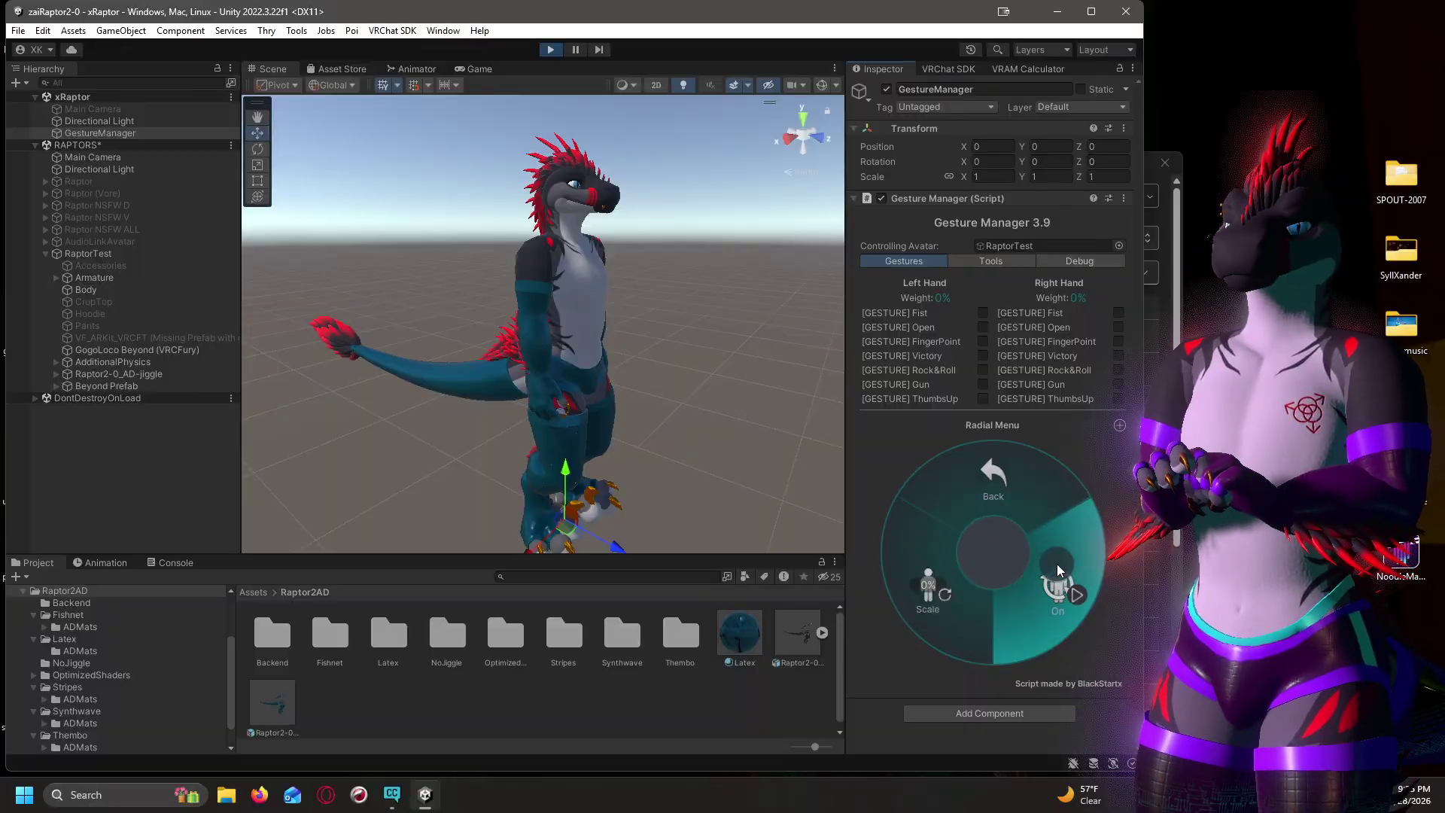
pyautogui.keyDown('alt'); pyautogui.moveTo(795, 380); pyautogui.dragTo(845, 297); pyautogui.keyUp('alt')
pyautogui.click(947, 581)
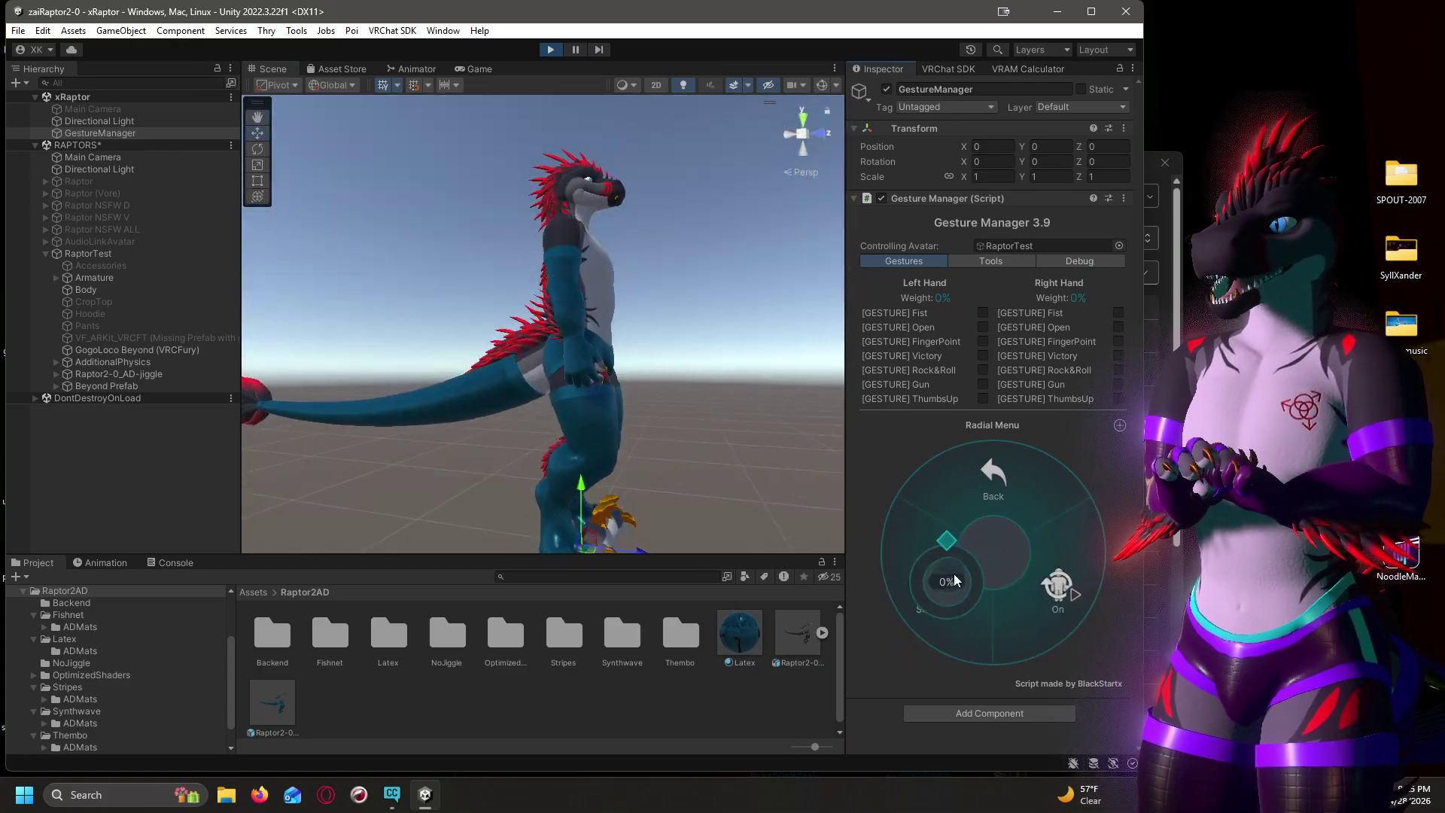
pyautogui.moveTo(955, 581); pyautogui.dragTo(947, 649)
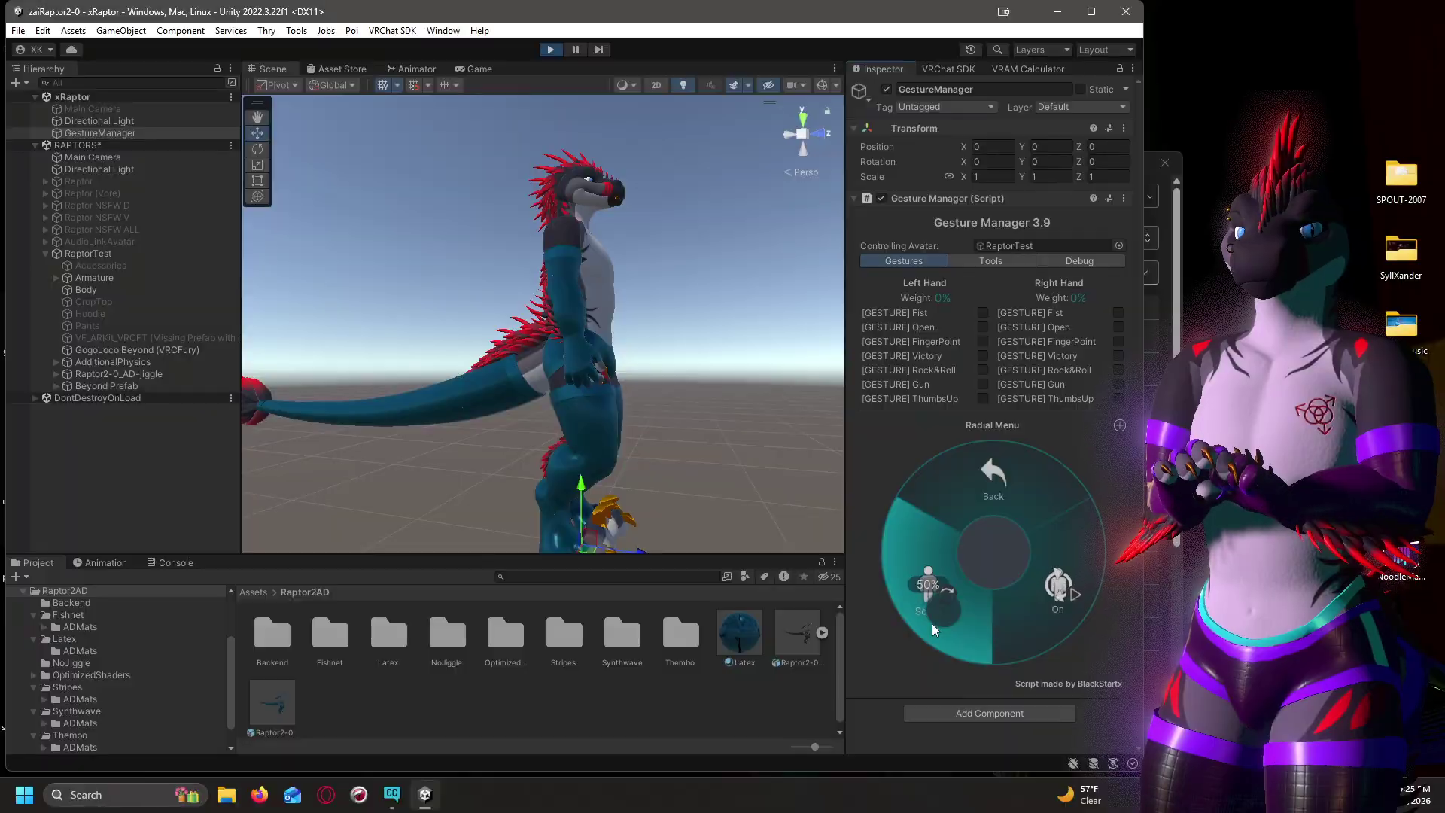
pyautogui.click(993, 485)
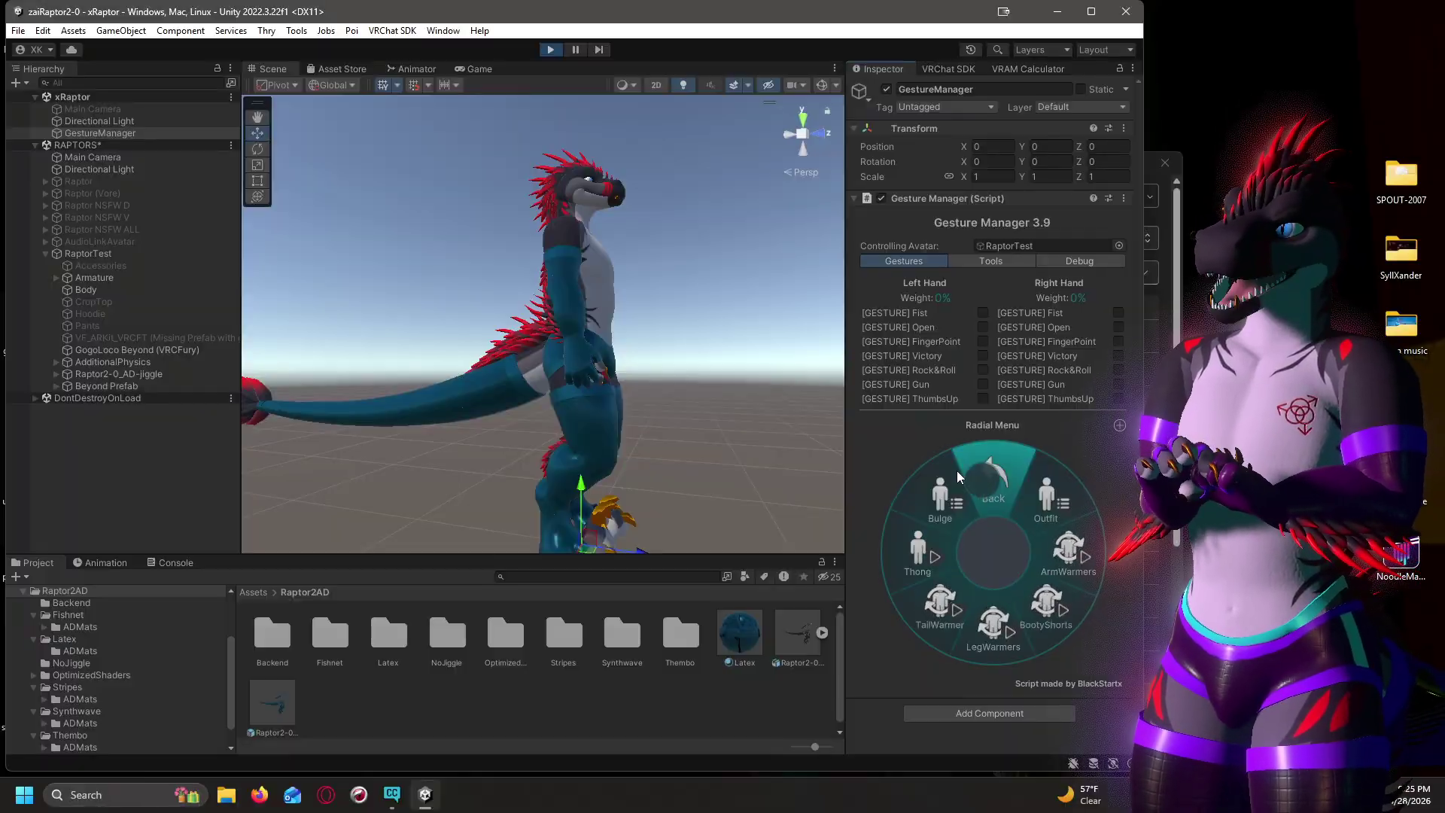
# Enable the Thong, inspect the outfit from the front and side, and toggle the BootyShorts off and on.
pyautogui.keyDown('alt'); pyautogui.moveTo(693, 372); pyautogui.dragTo(528, 415); pyautogui.keyUp('alt')
pyautogui.scroll(5, 563, 404)
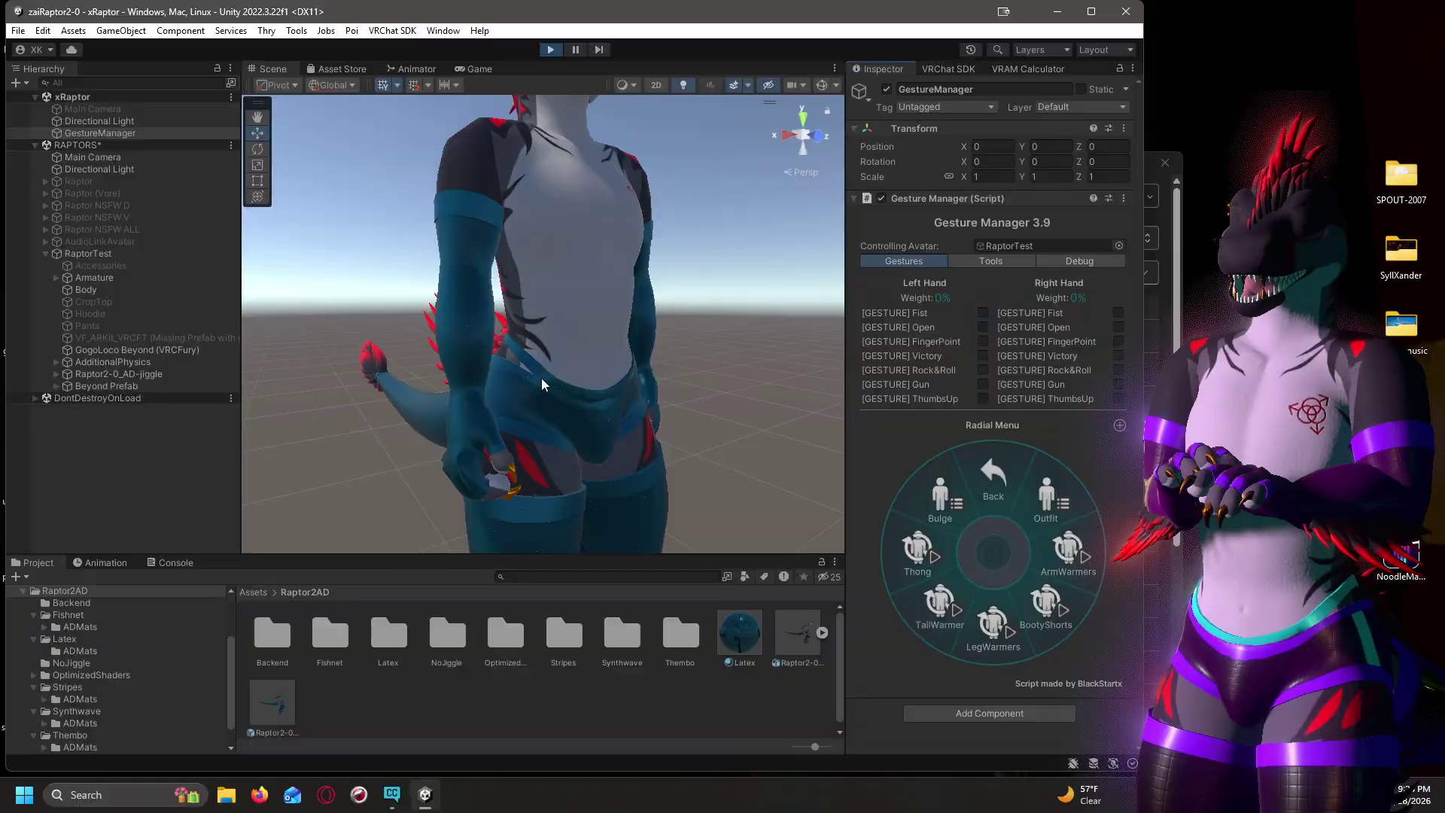
pyautogui.keyDown('alt'); pyautogui.moveTo(541, 378); pyautogui.dragTo(563, 400); pyautogui.keyUp('alt')
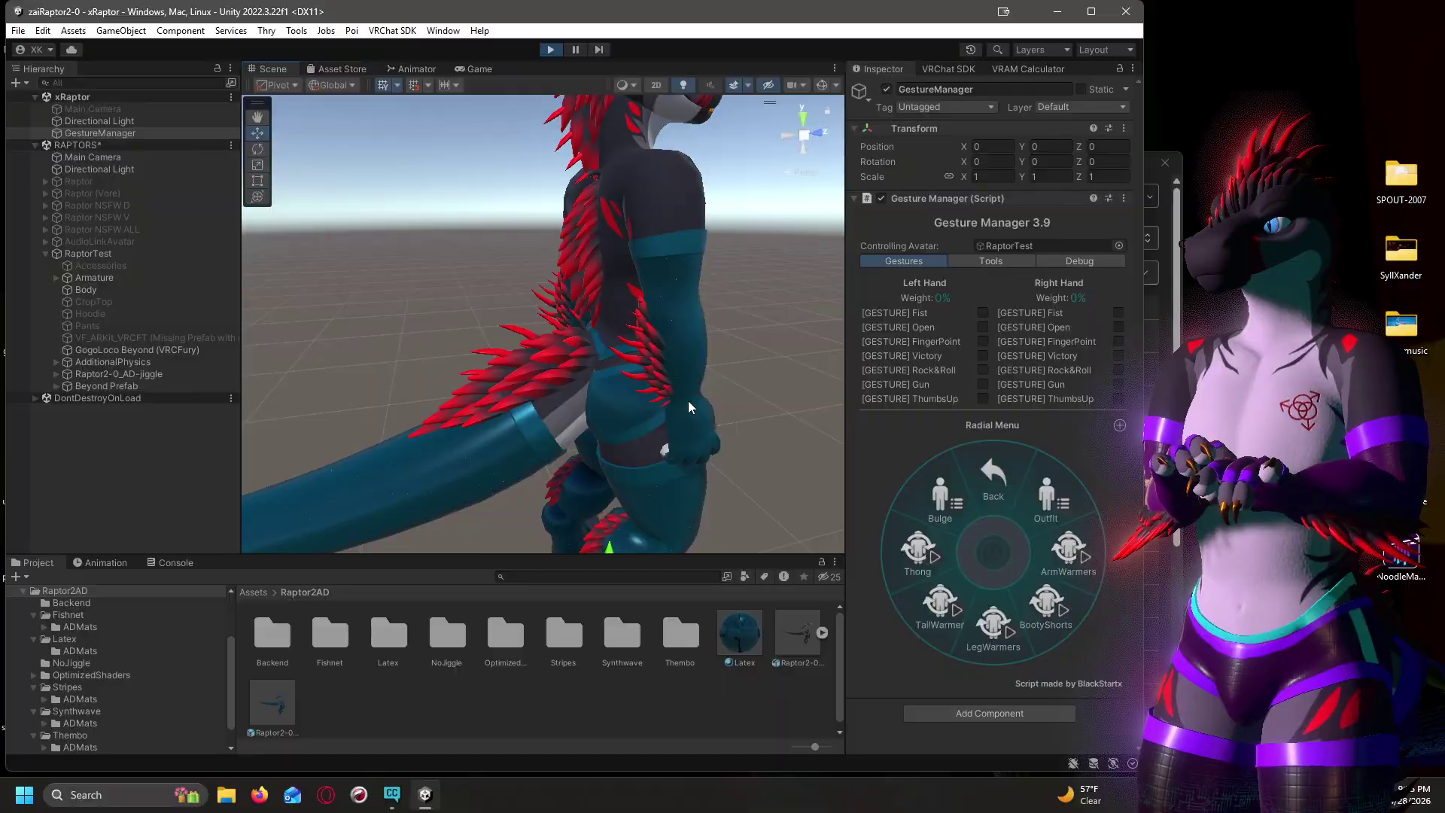
pyautogui.keyDown('alt'); pyautogui.moveTo(688, 401); pyautogui.dragTo(378, 332); pyautogui.keyUp('alt')
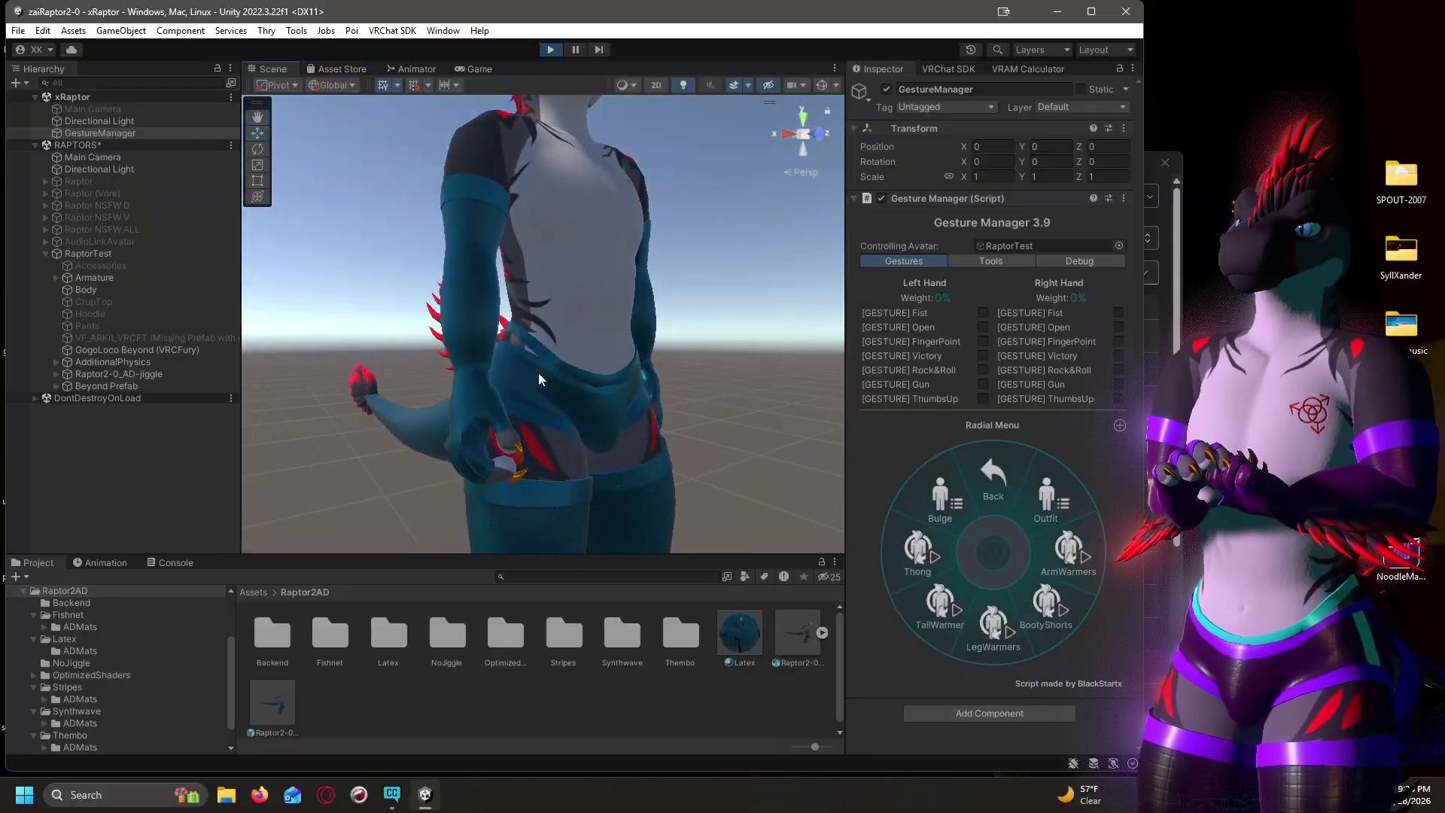
pyautogui.click(1051, 603)
pyautogui.click(1050, 603)
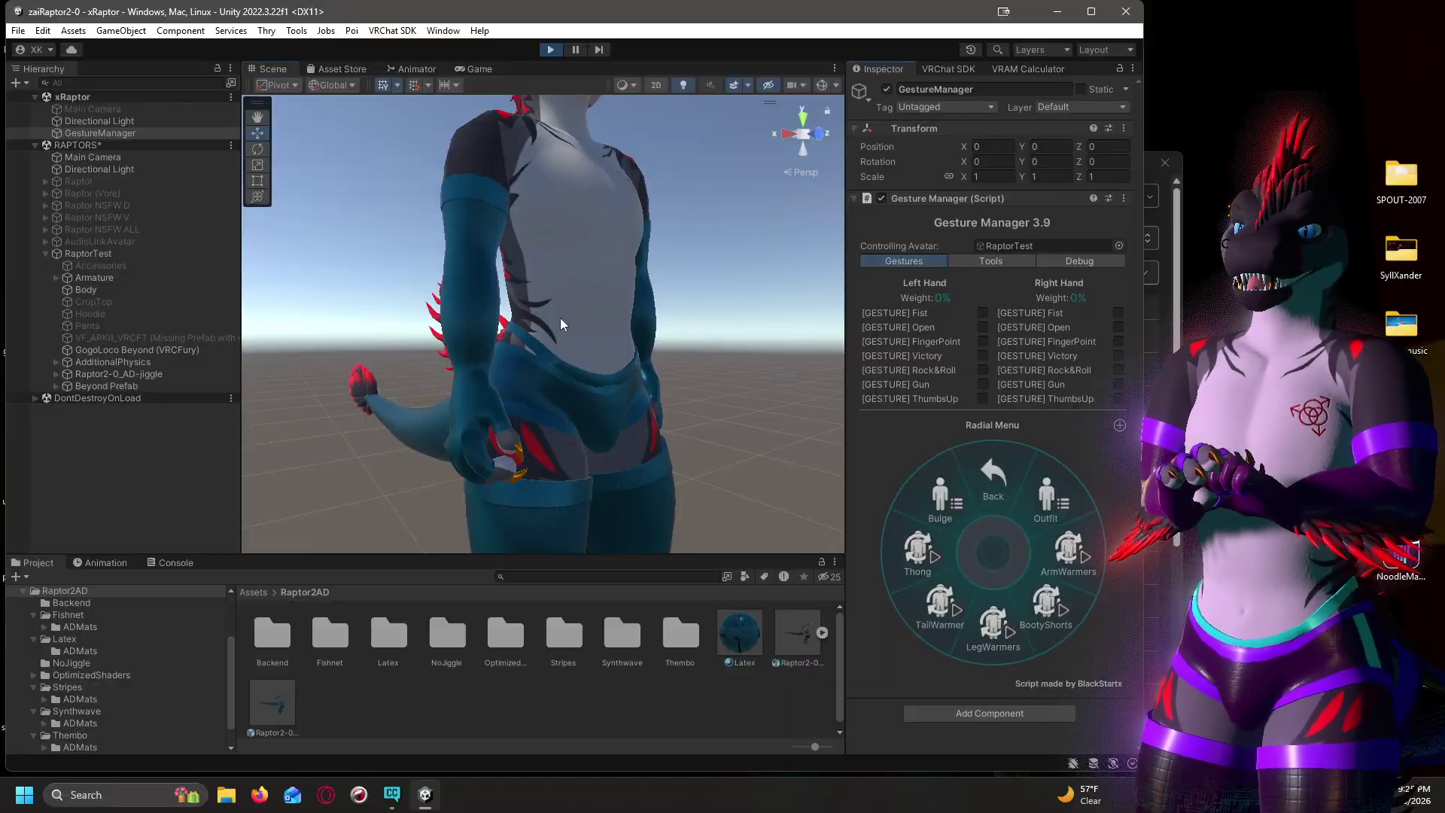
# Switch the clothing's outfit style to Chromatic and view the avatar from several angles.
pyautogui.click(1056, 487)
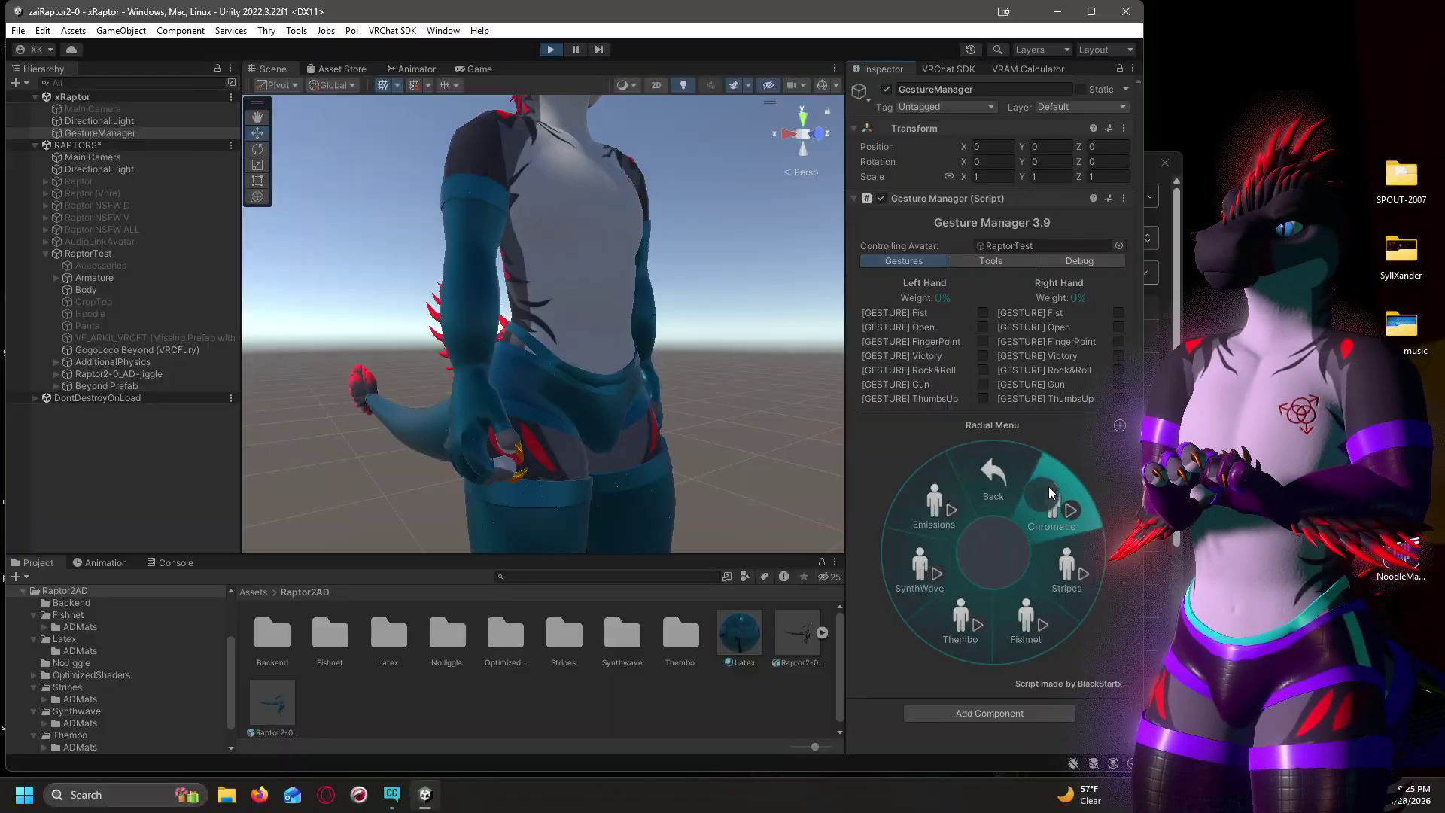
pyautogui.click(996, 483)
pyautogui.click(1058, 489)
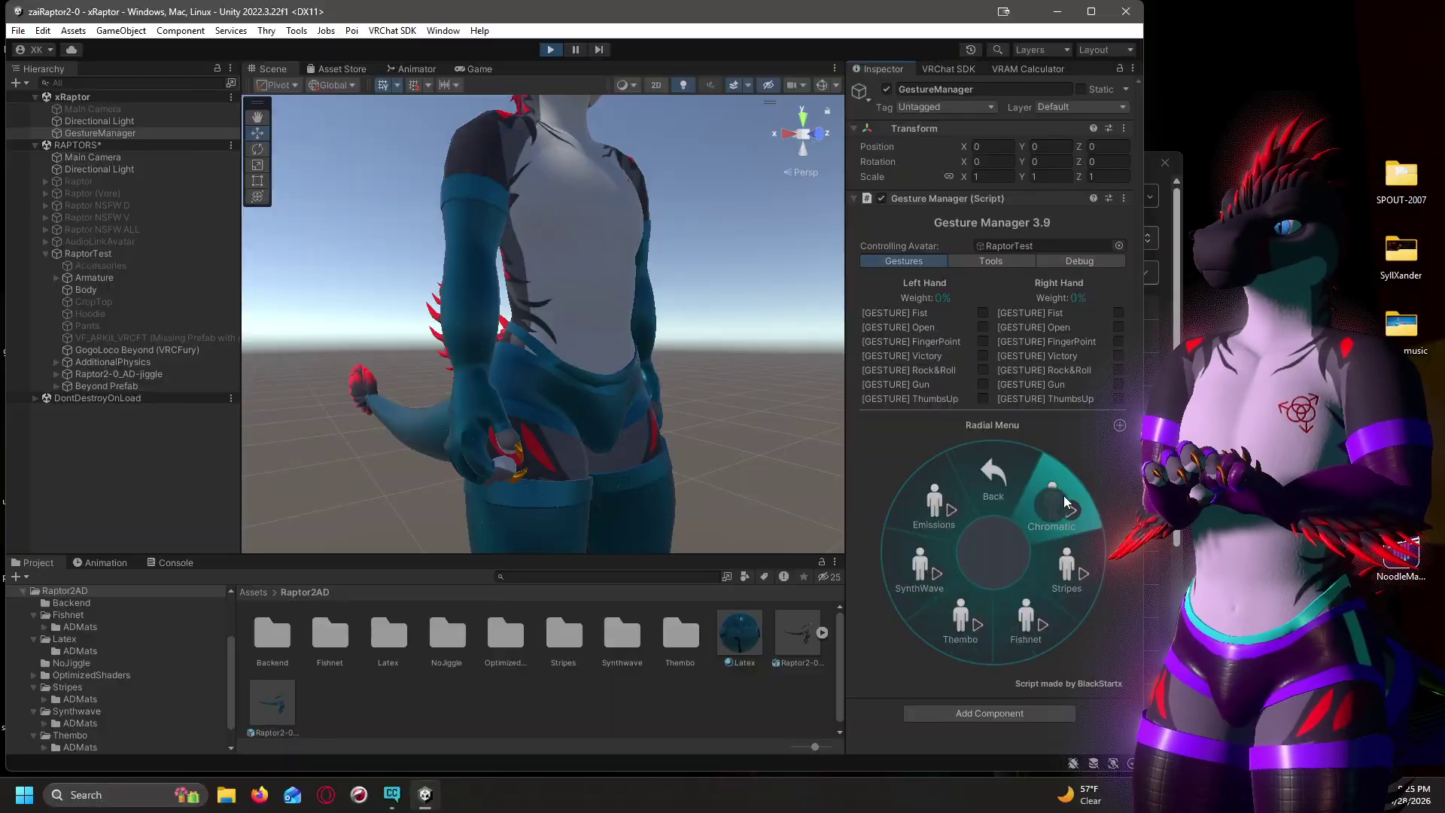
pyautogui.click(1064, 496)
pyautogui.keyDown('alt'); pyautogui.moveTo(482, 196); pyautogui.dragTo(406, 252); pyautogui.keyUp('alt')
pyautogui.scroll(-5, 530, 256)
pyautogui.keyDown('alt'); pyautogui.moveTo(510, 313); pyautogui.dragTo(761, 306); pyautogui.keyUp('alt')
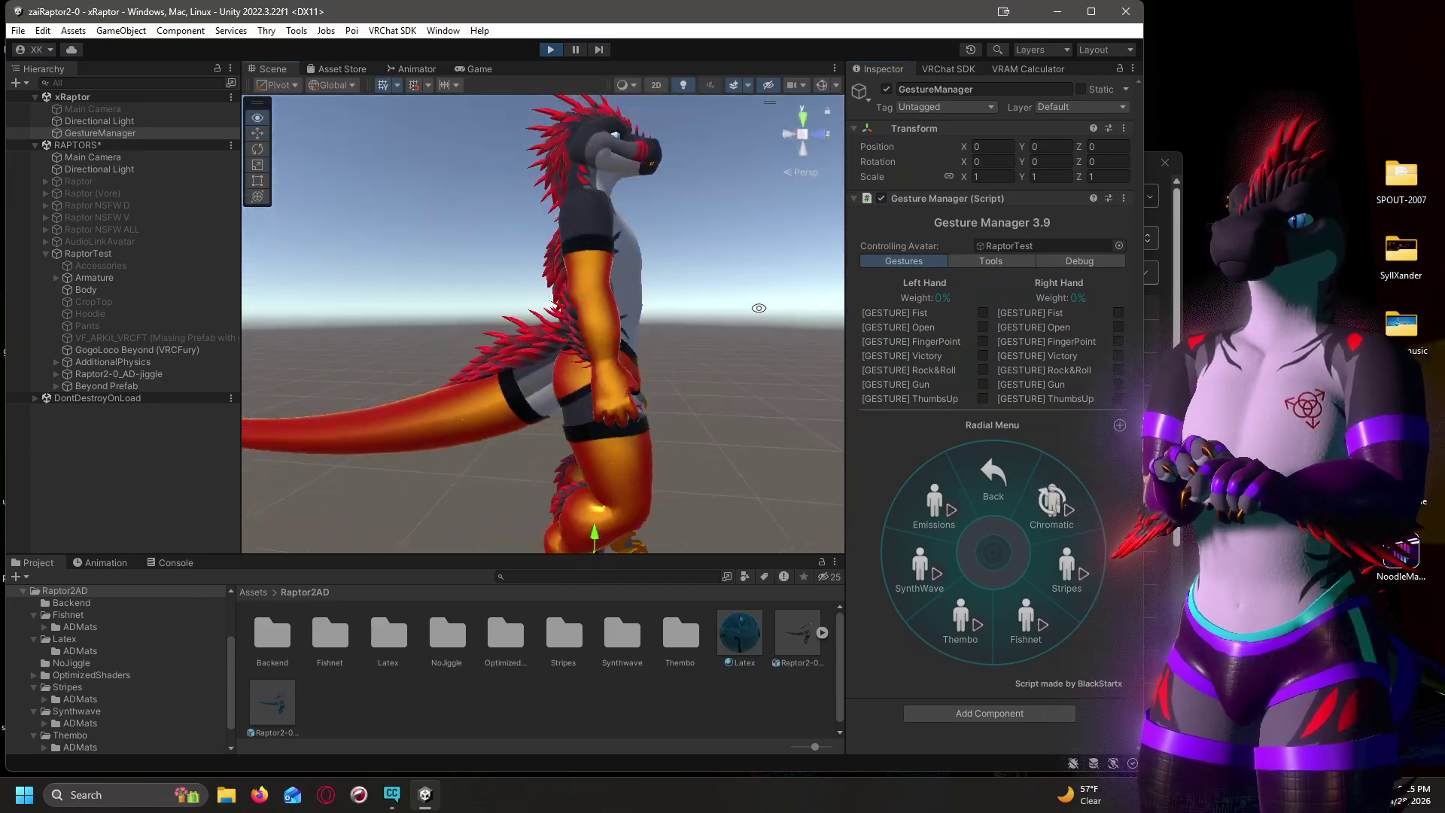
# Preview the Stripes and Fishnet outfit styles on the avatar.
pyautogui.click(1088, 582)
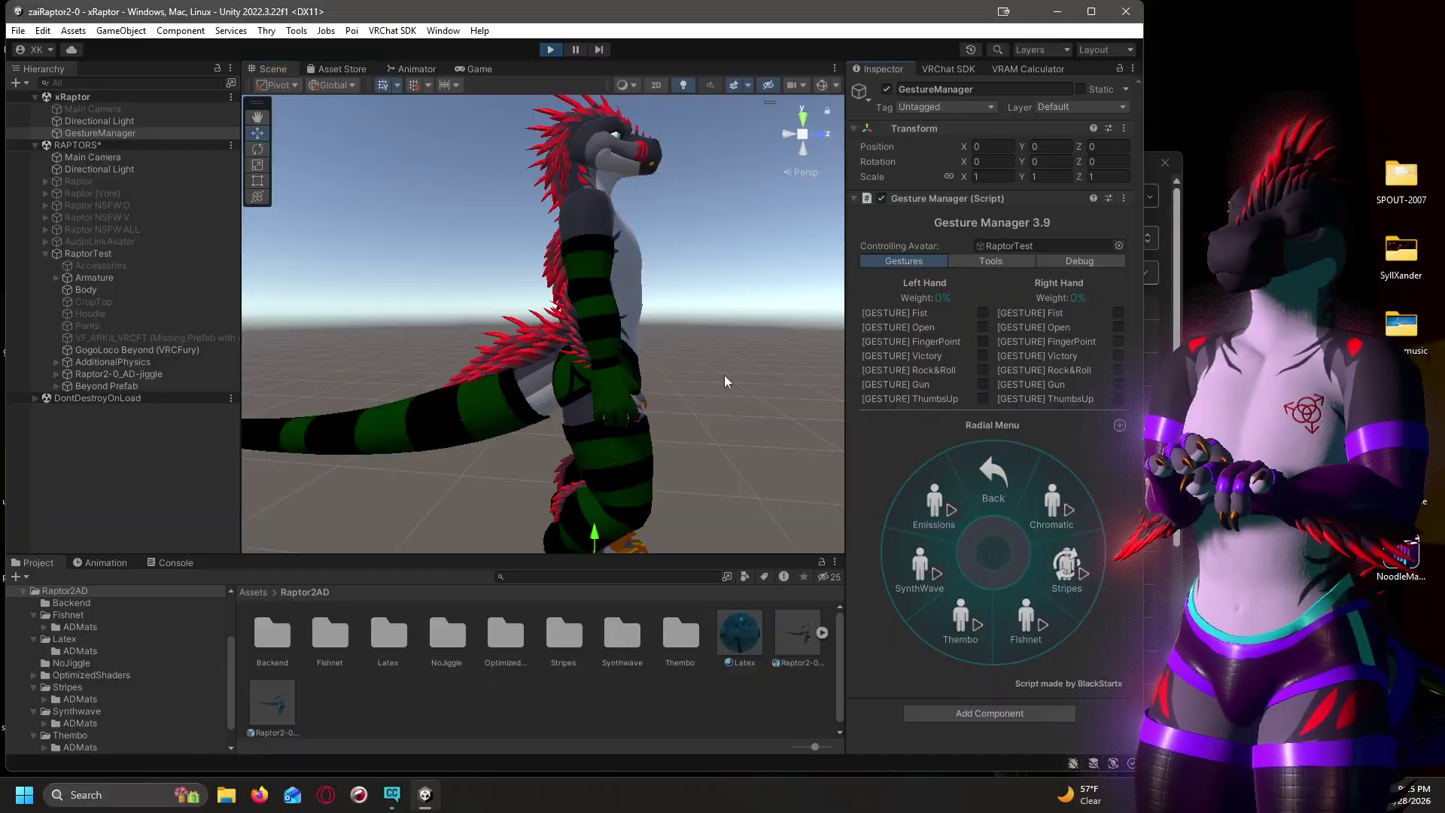
pyautogui.keyDown('alt'); pyautogui.moveTo(726, 380); pyautogui.dragTo(623, 382); pyautogui.keyUp('alt')
pyautogui.click(1055, 637)
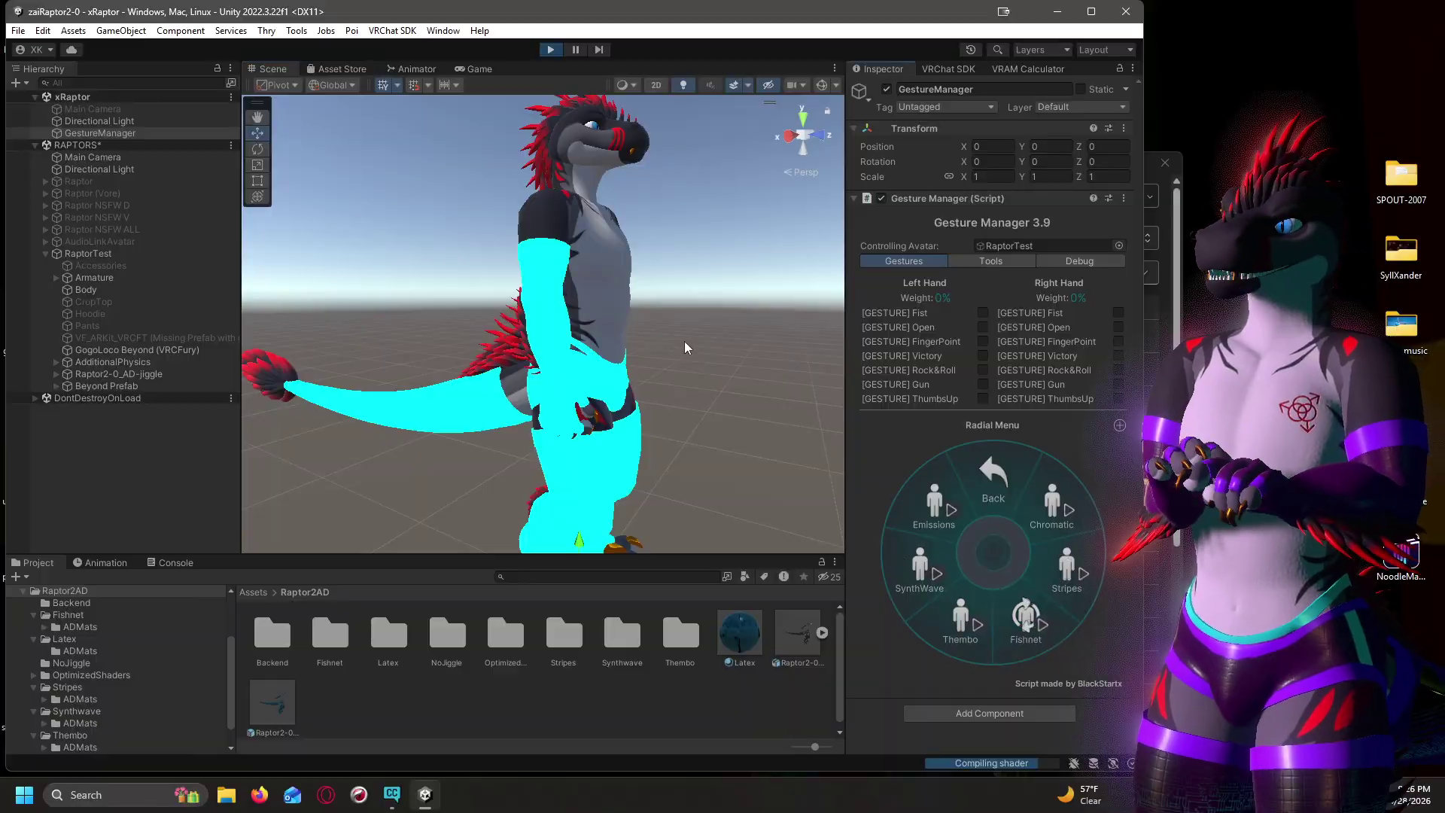
pyautogui.keyDown('alt'); pyautogui.moveTo(679, 297); pyautogui.dragTo(562, 297); pyautogui.keyUp('alt')
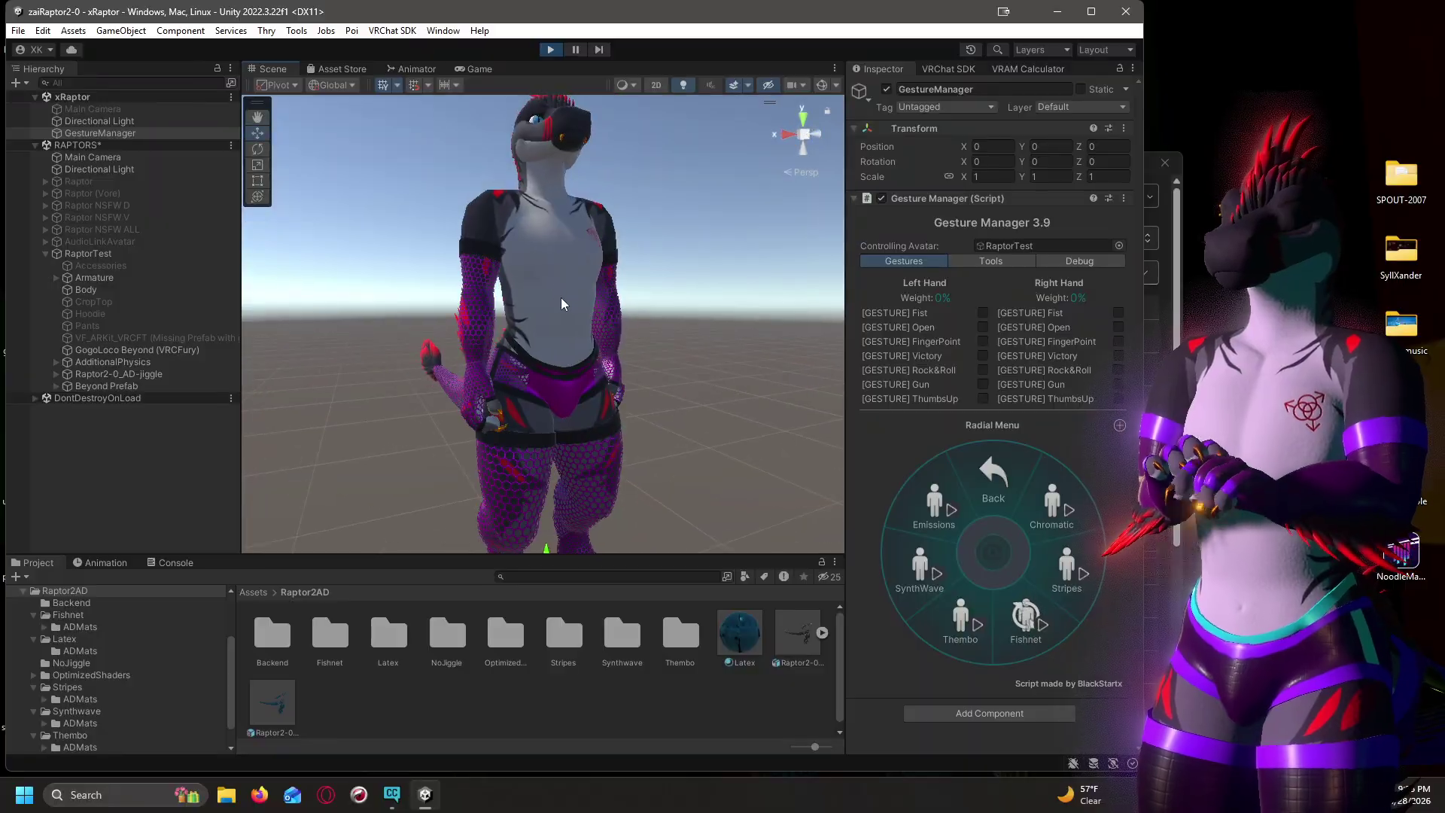
# Preview the Thembo outfit style, switch to SynthWave with Emissions enabled, and view it from the side and front.
pyautogui.click(967, 621)
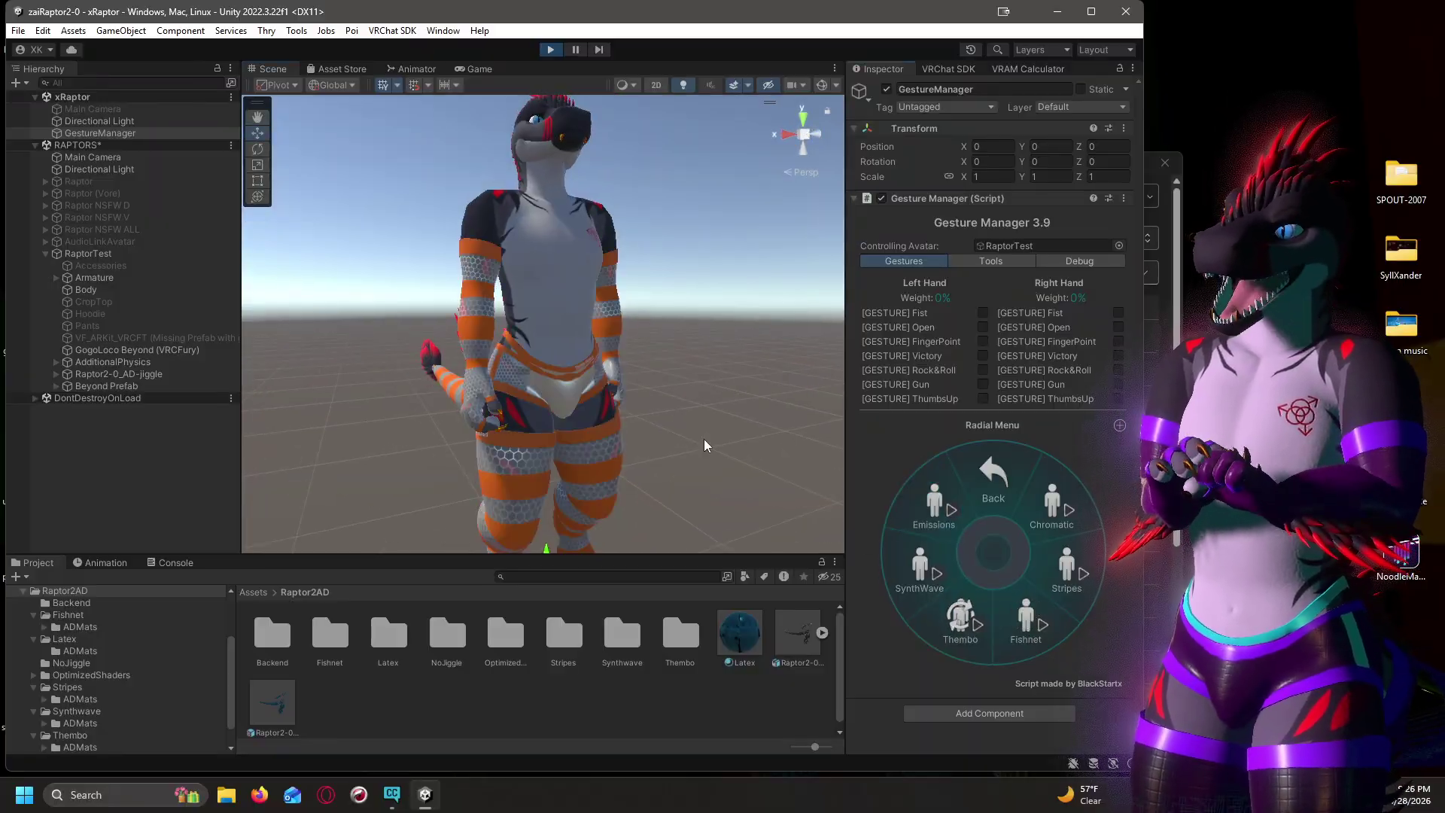
pyautogui.keyDown('alt'); pyautogui.moveTo(753, 369); pyautogui.dragTo(715, 349); pyautogui.keyUp('alt')
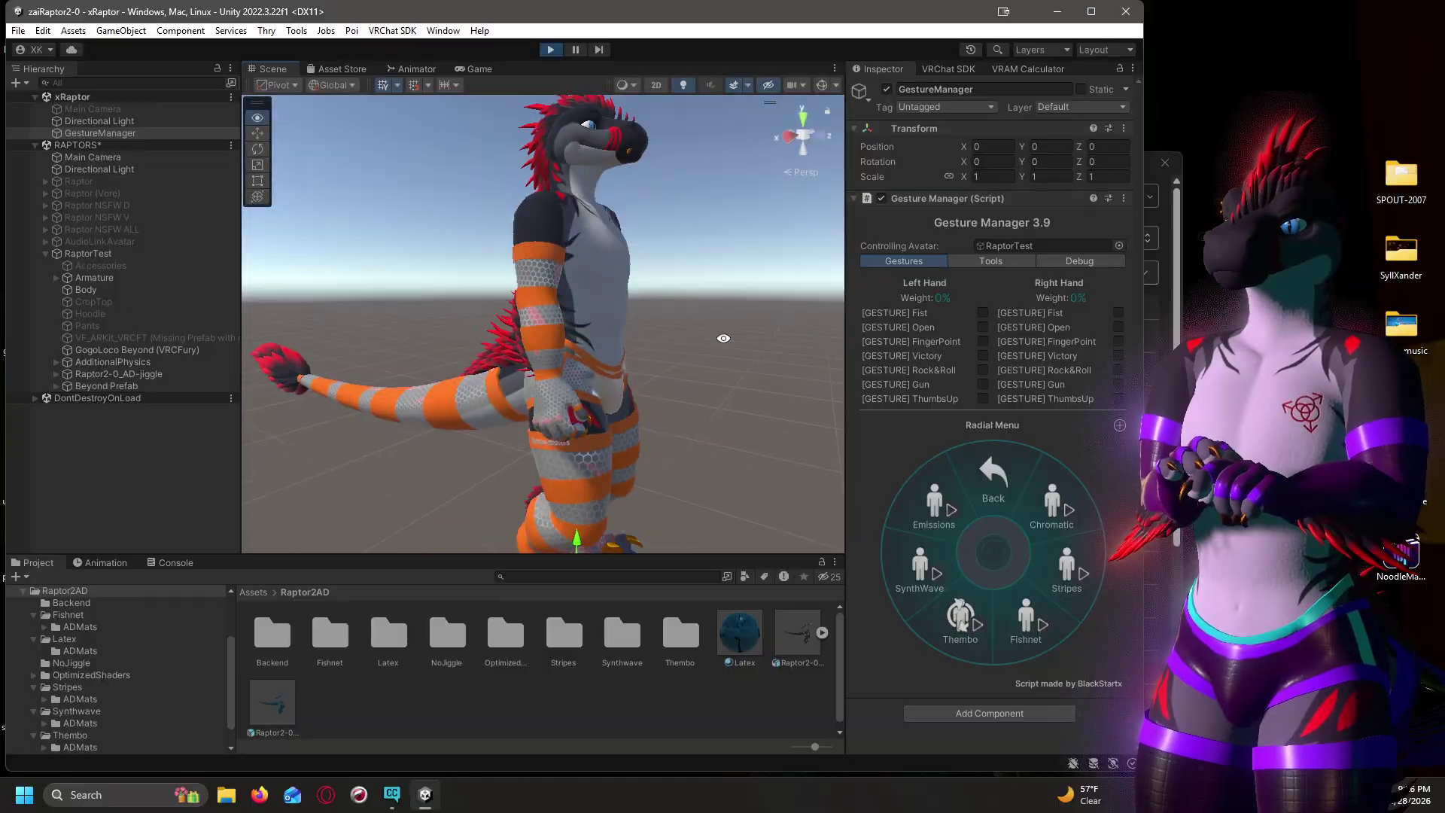
pyautogui.click(924, 576)
pyautogui.keyDown('alt'); pyautogui.moveTo(629, 313); pyautogui.dragTo(753, 313); pyautogui.keyUp('alt')
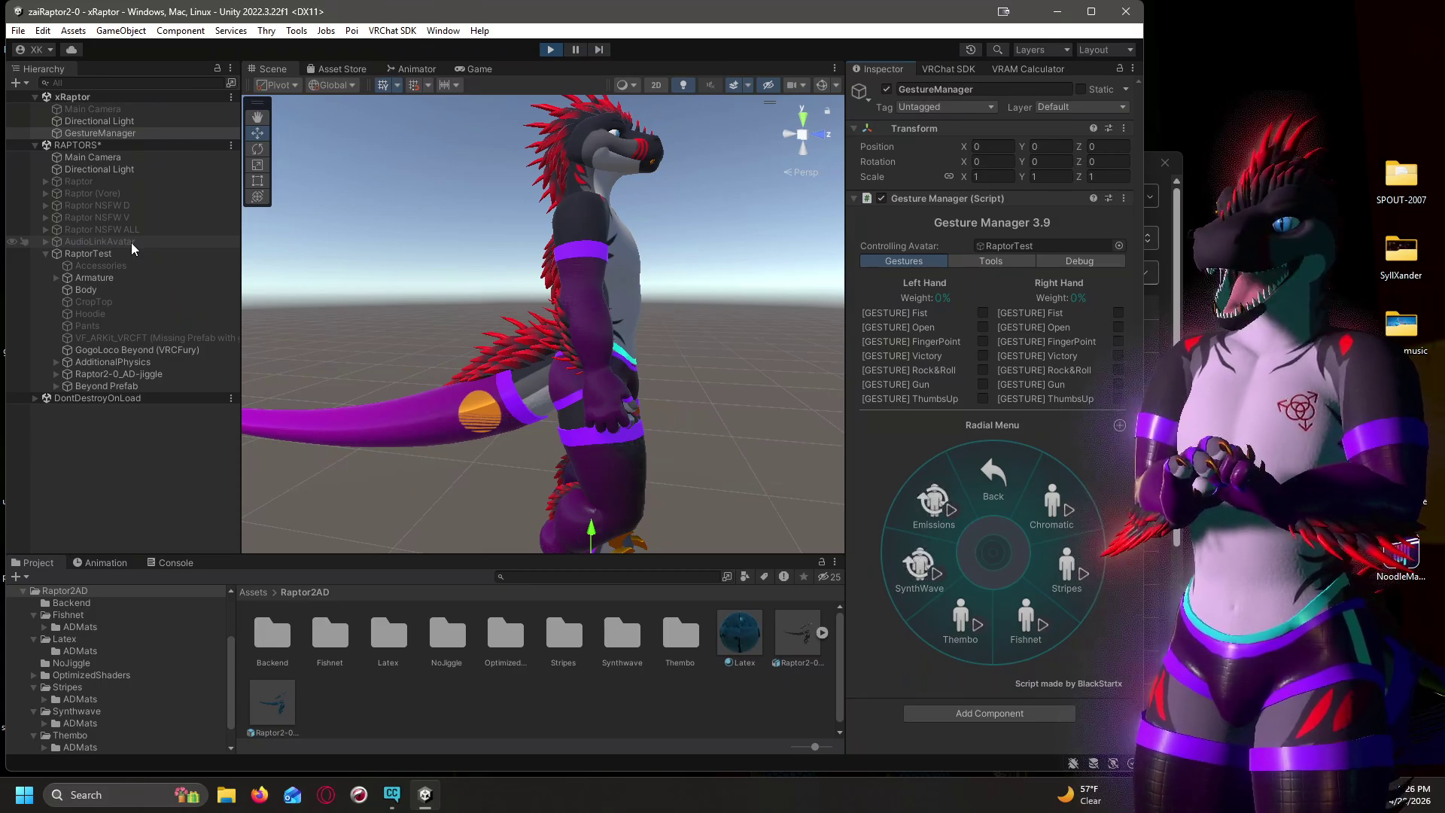
pyautogui.keyDown('alt'); pyautogui.moveTo(690, 314); pyautogui.dragTo(415, 302); pyautogui.keyUp('alt')
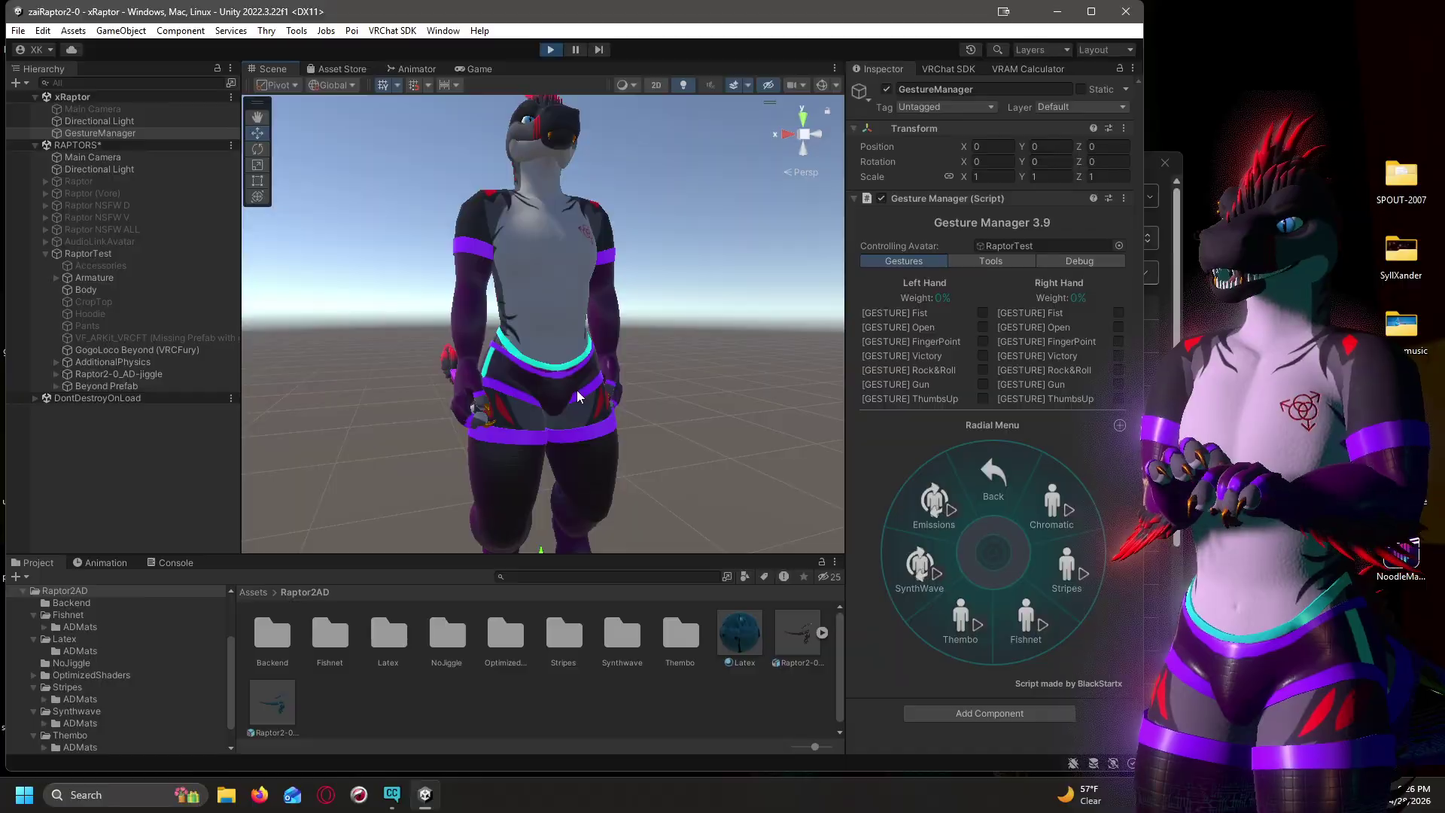
# Toggle the SynthWave outfit's Emissions off and on several times, leaving them on.
pyautogui.click(928, 512)
pyautogui.click(928, 512)
pyautogui.click(928, 512)
pyautogui.click(928, 508)
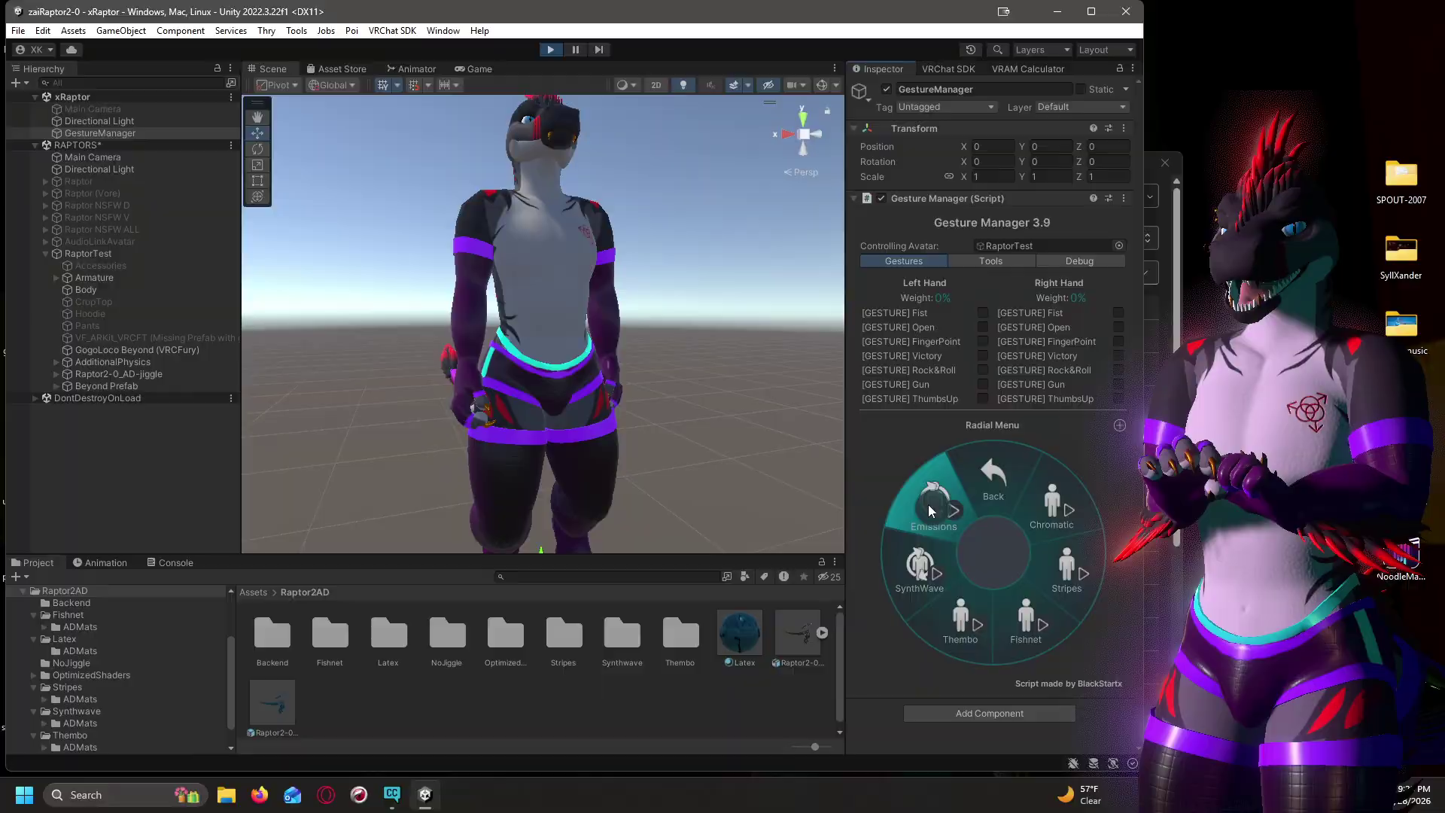
# Toggle Emissions and preview the Thembo and Fishnet outfit styles, viewing the Fishnet style up close from the side.
pyautogui.click(928, 504)
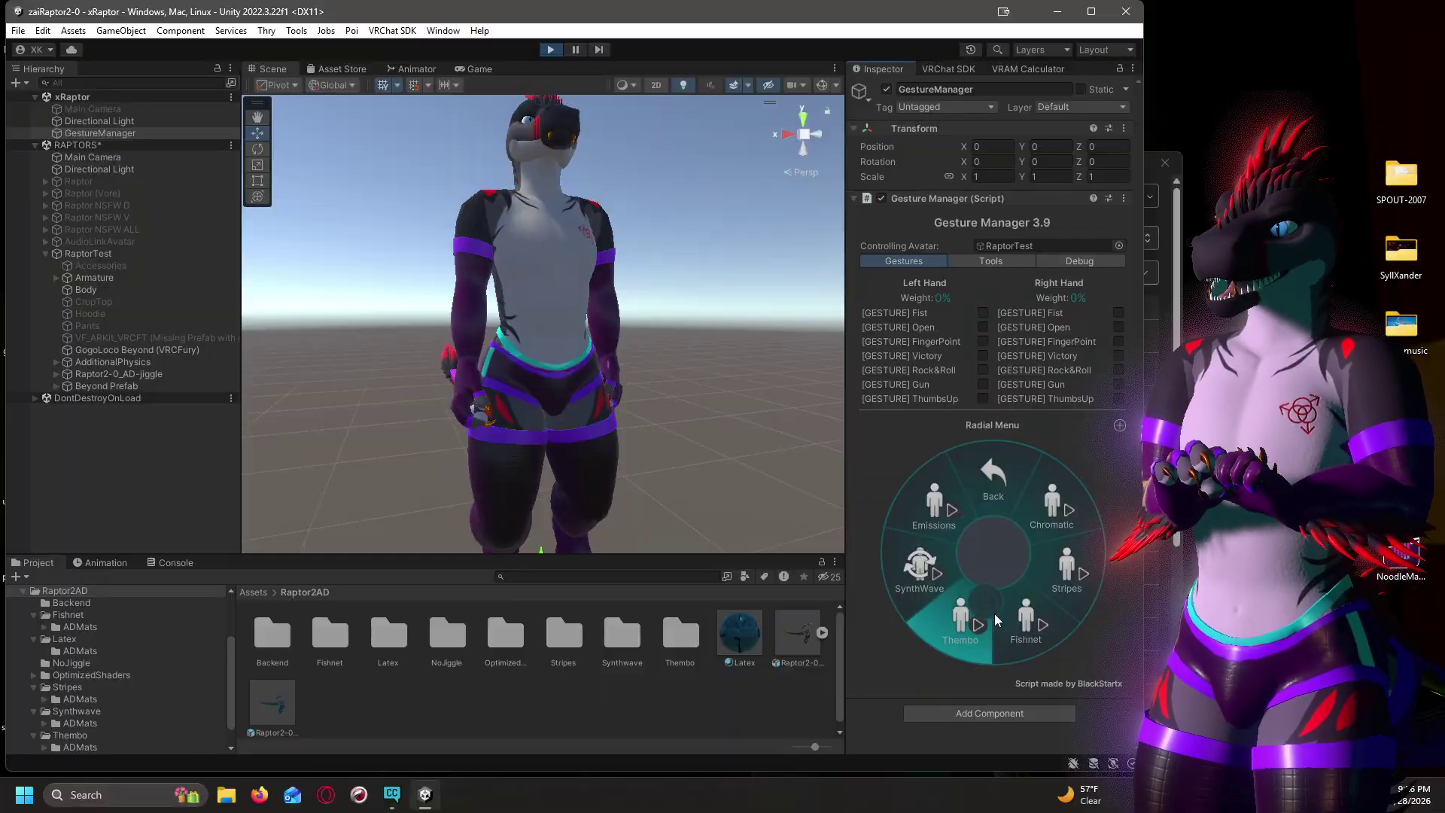
pyautogui.click(967, 618)
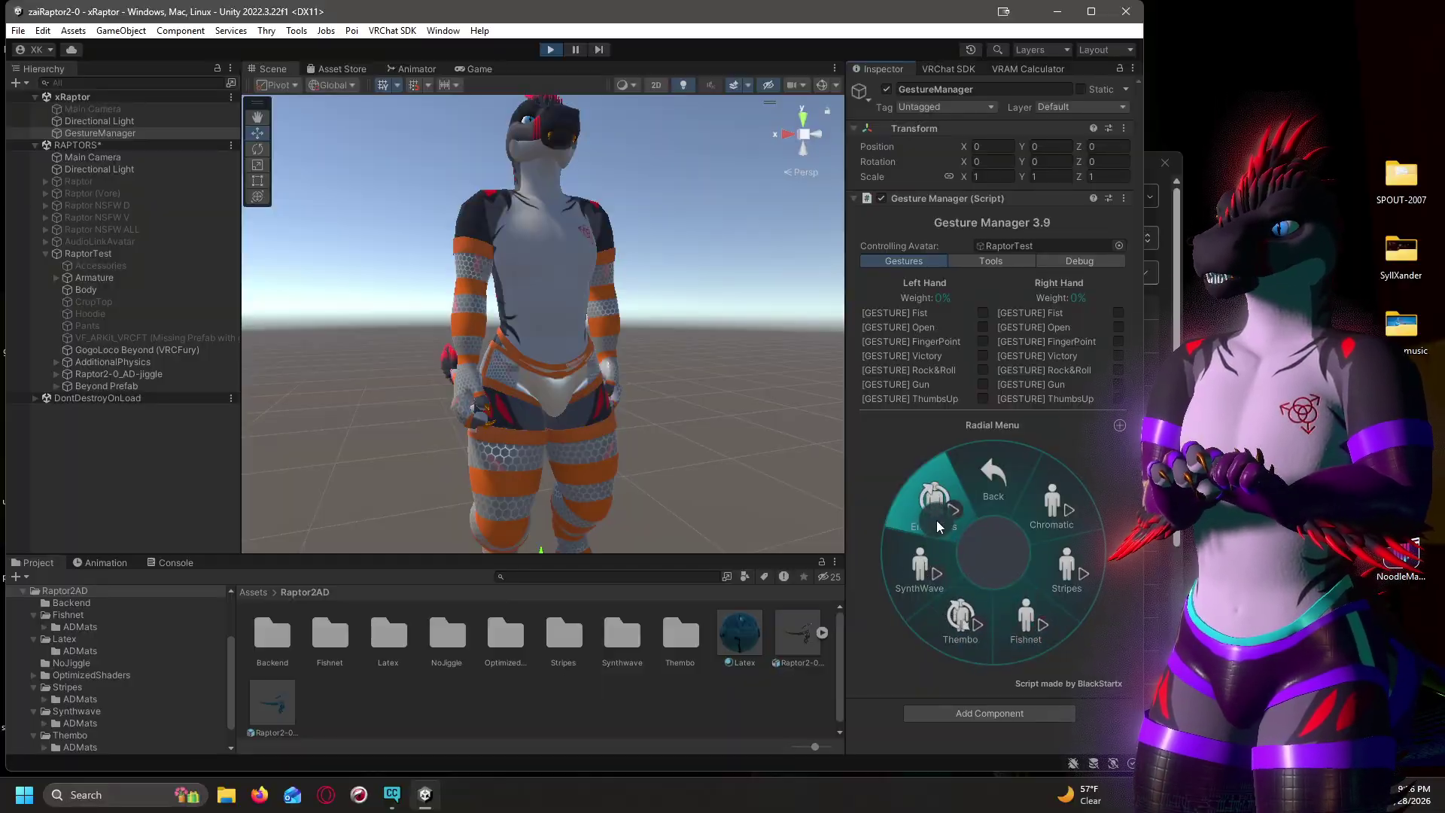
pyautogui.click(1019, 603)
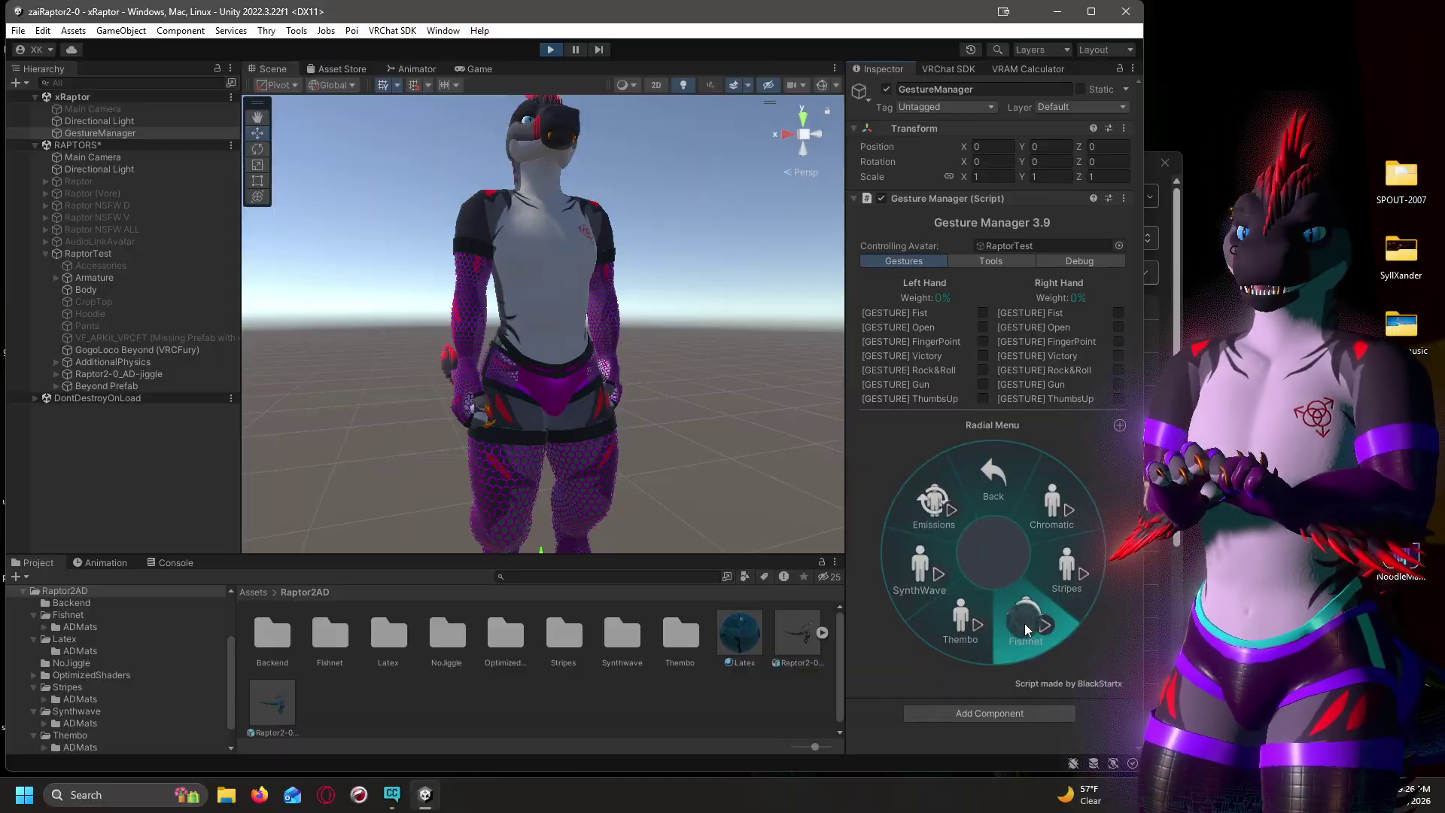
pyautogui.scroll(5, 594, 369)
pyautogui.keyDown('alt'); pyautogui.moveTo(593, 367); pyautogui.dragTo(735, 340); pyautogui.keyUp('alt')
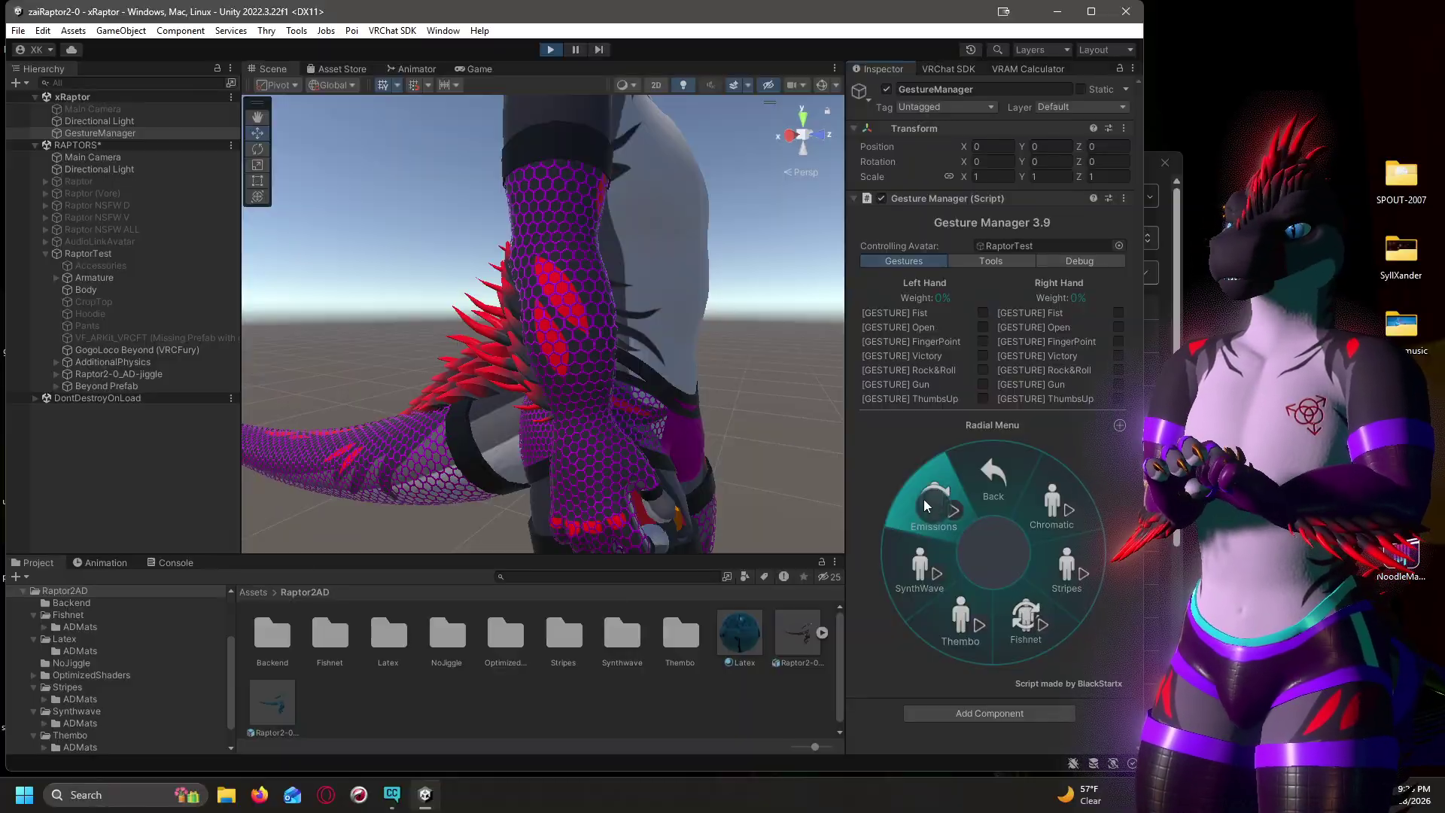
# Preview the Stripes and Chromatic outfit styles with Emissions, and switch back to the default latex look.
pyautogui.click(1058, 571)
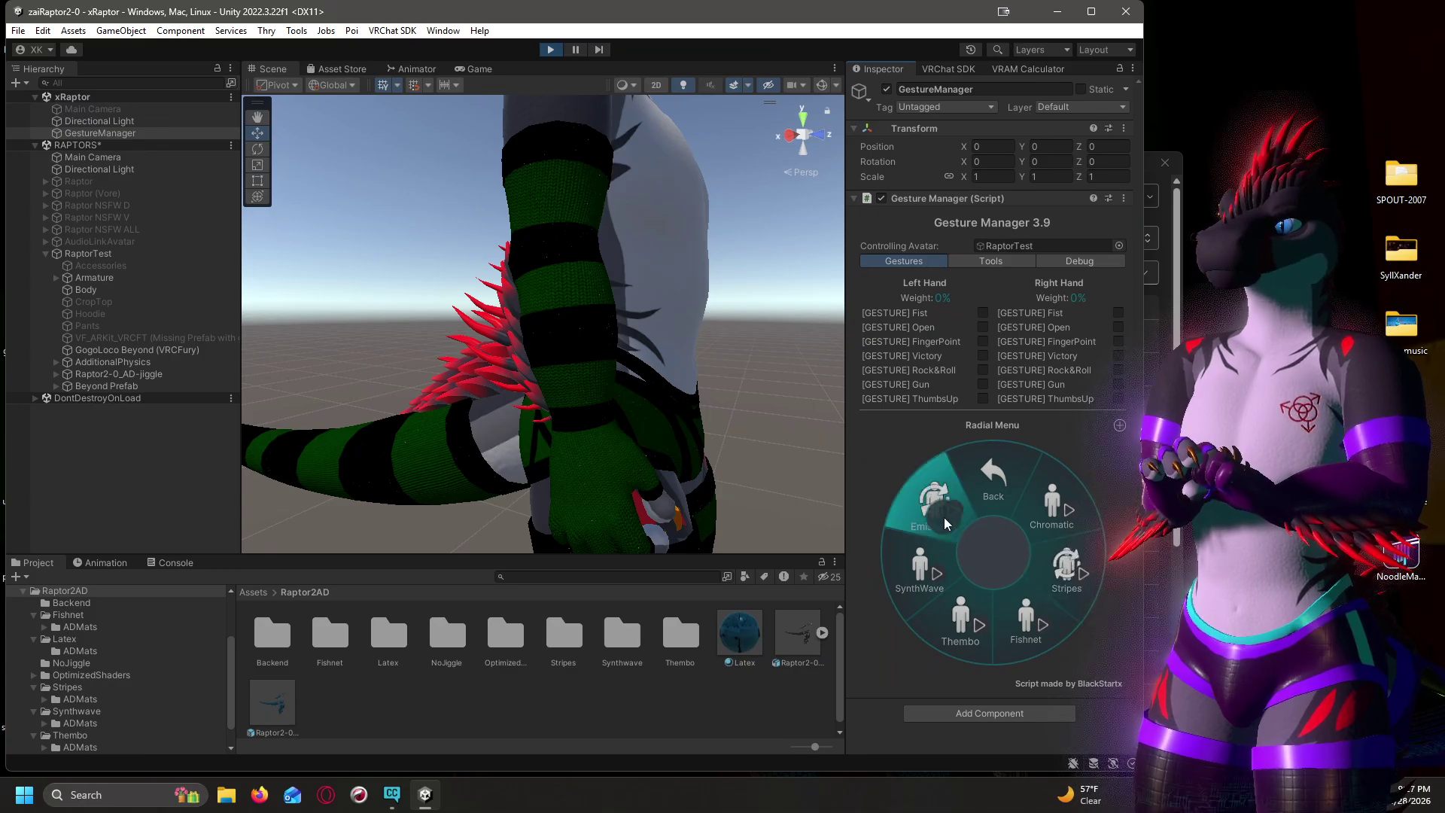
pyautogui.click(1072, 509)
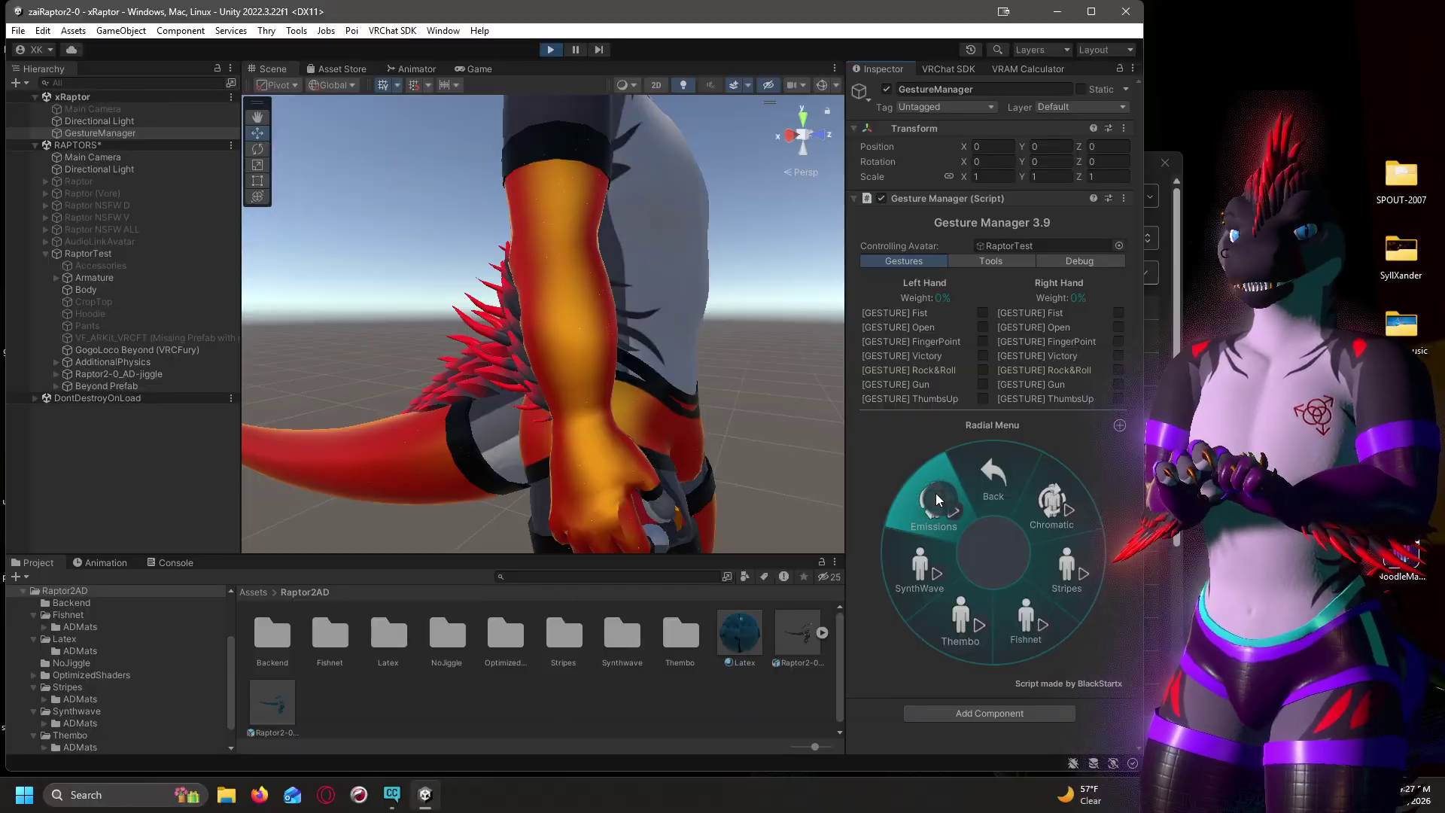
pyautogui.click(1059, 498)
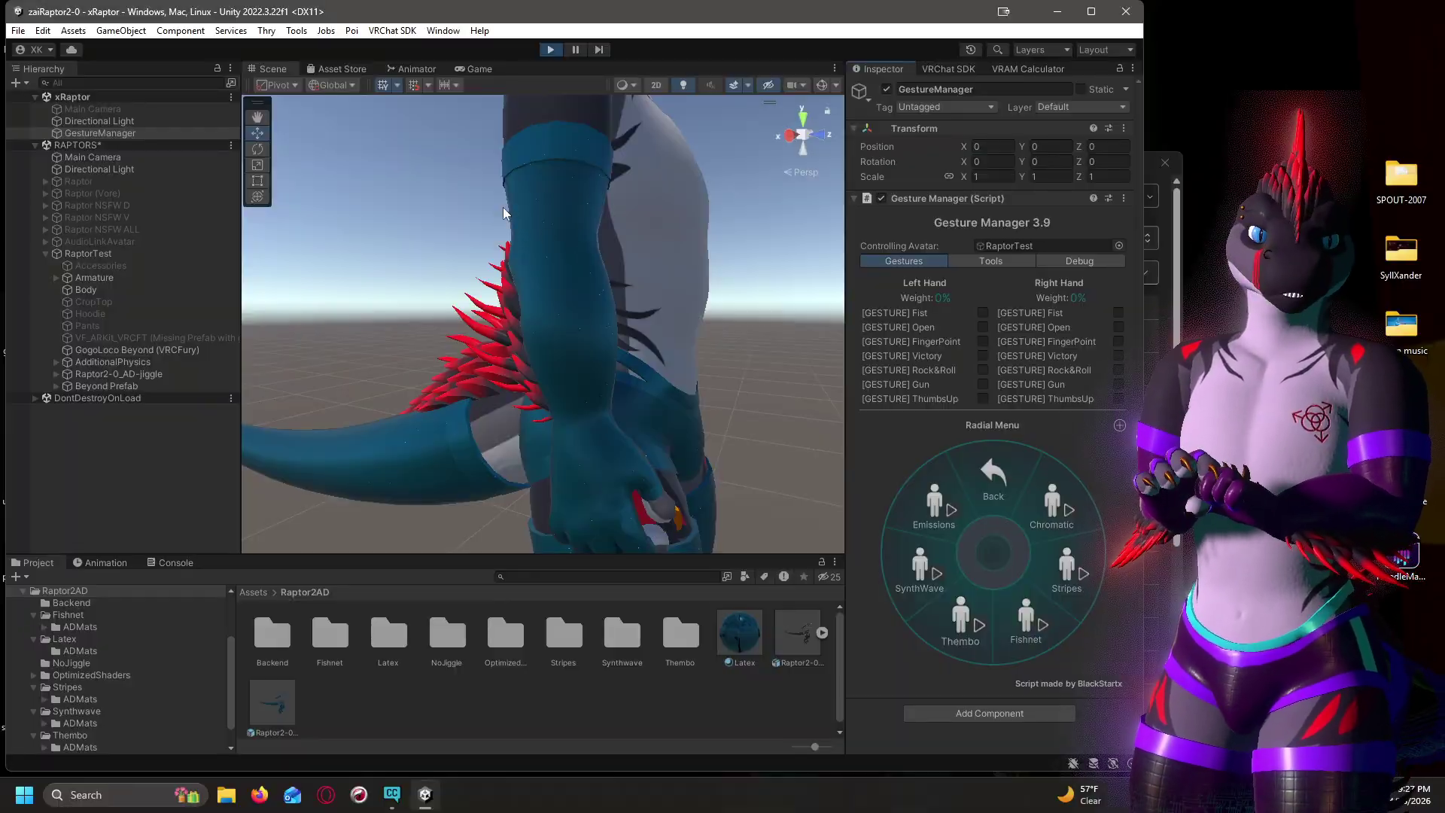
# Exit play mode and bring the whole avatar back into view from the front.
pyautogui.click(548, 50)
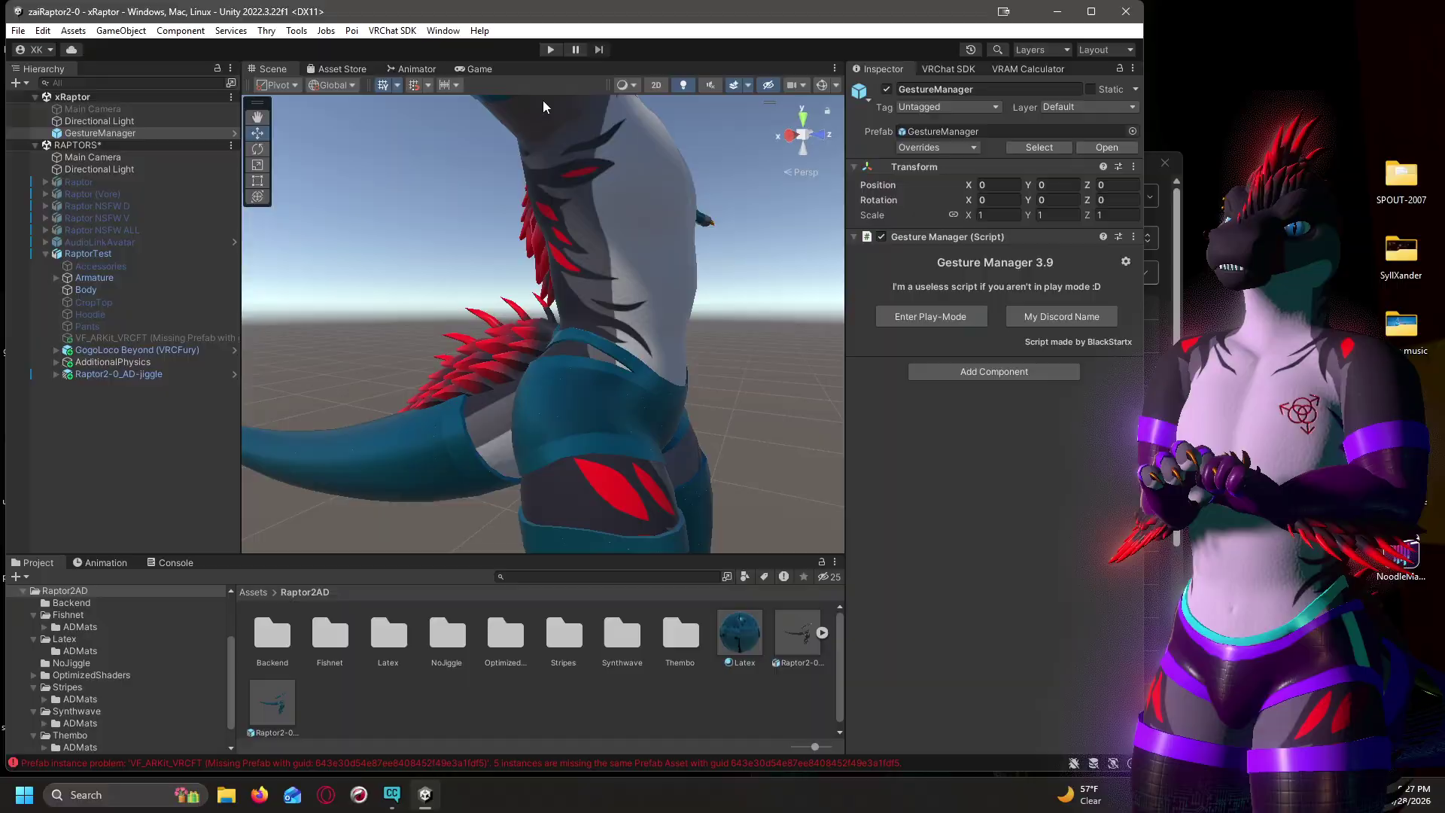
pyautogui.keyDown('alt'); pyautogui.moveTo(704, 153); pyautogui.dragTo(643, 200); pyautogui.keyUp('alt')
pyautogui.scroll(-8, 620, 196)
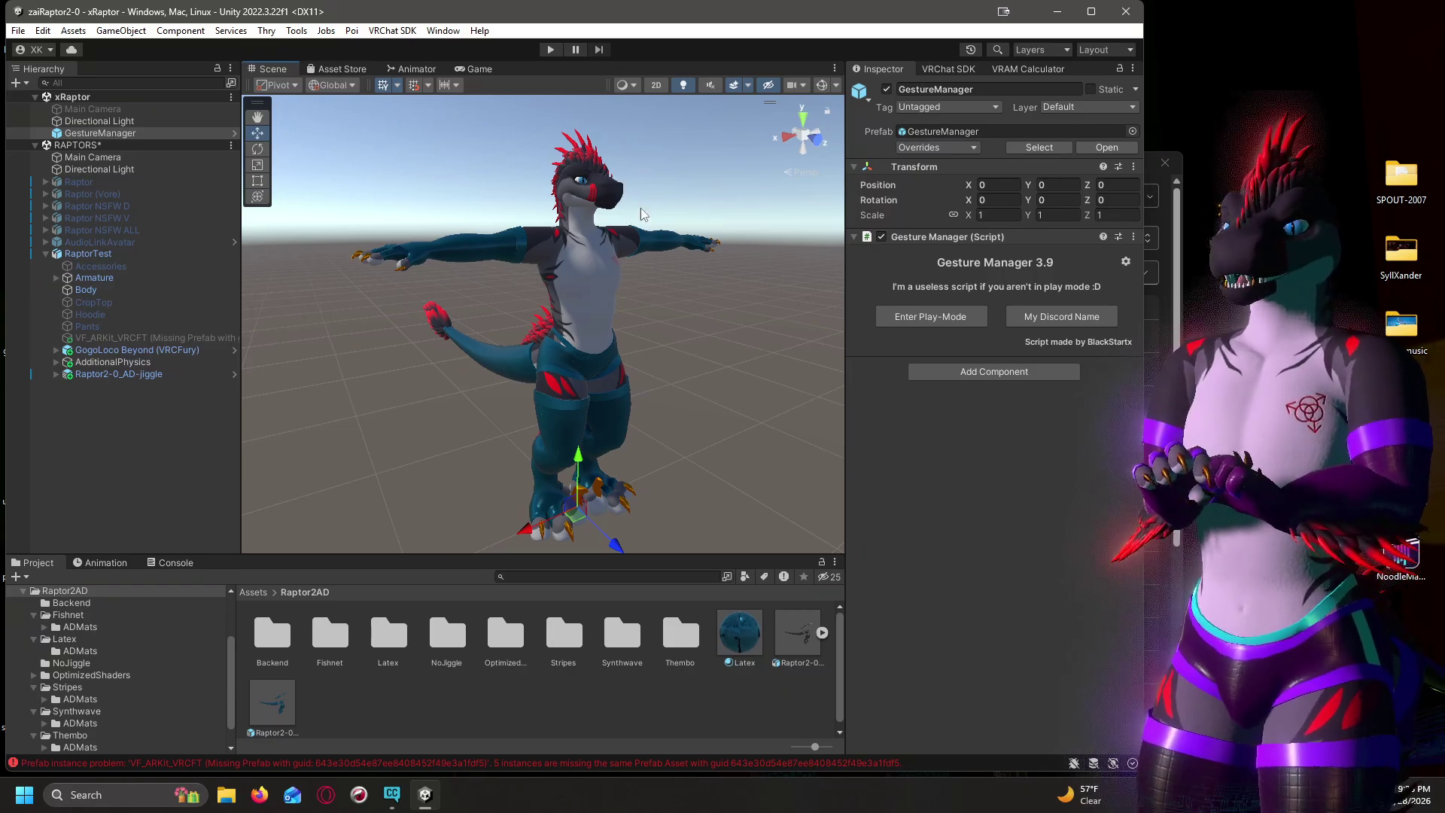
# Select the avatar's Body, locate its source mesh in the project, and show the import settings of the Raptor_SFW model.
pyautogui.click(581, 249)
pyautogui.click(584, 248)
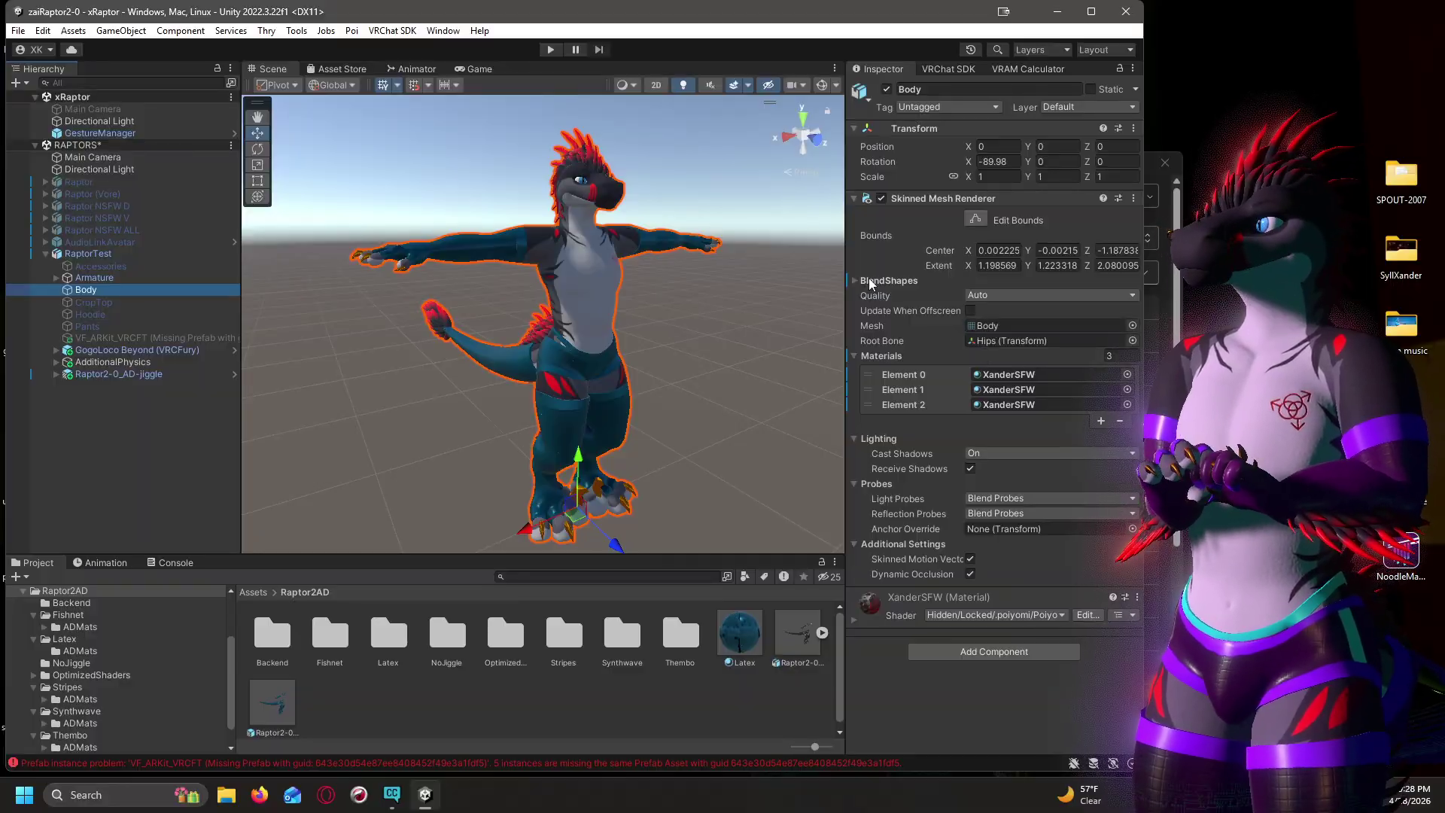
pyautogui.click(987, 326)
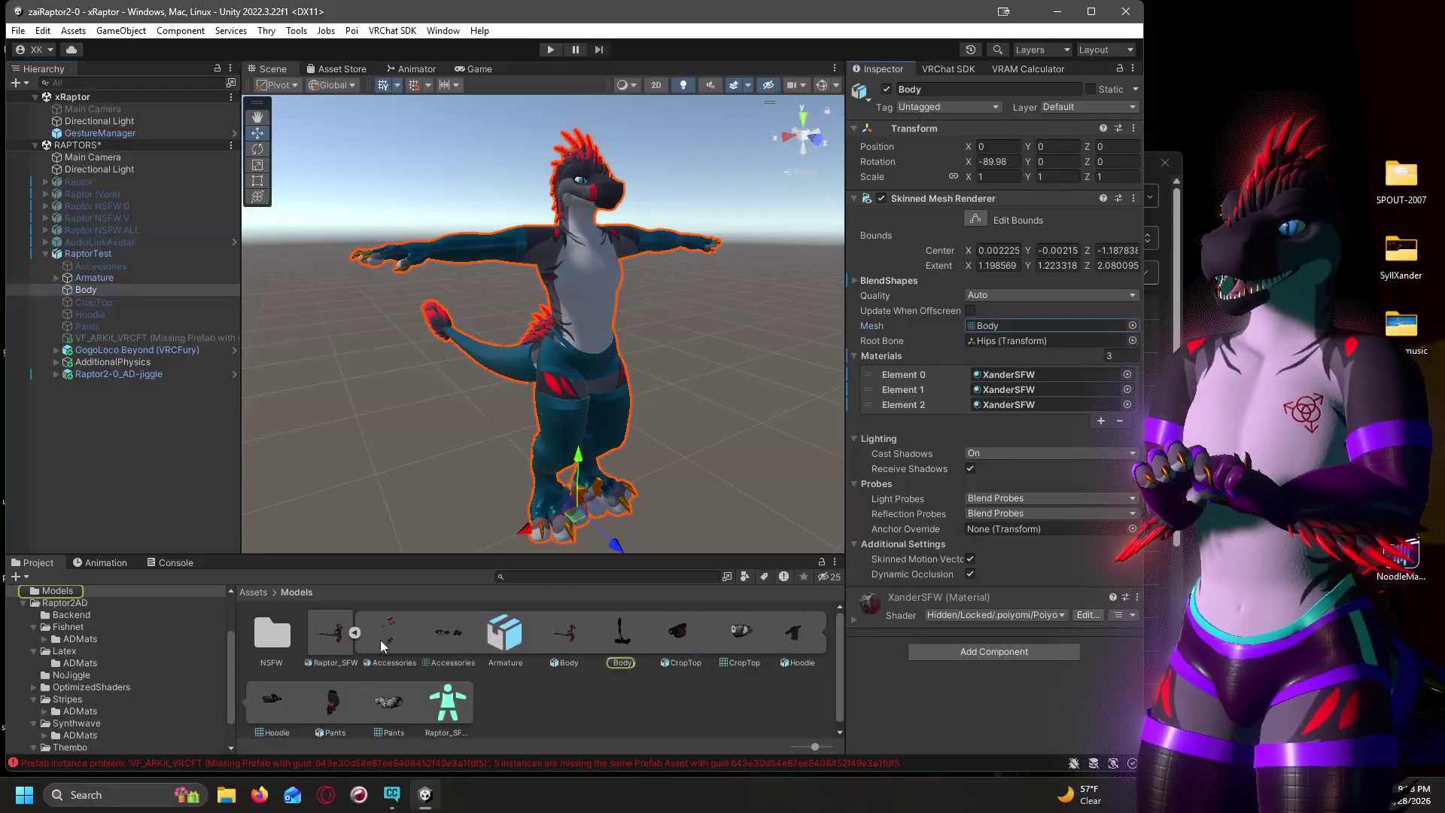
pyautogui.click(355, 634)
pyautogui.click(332, 638)
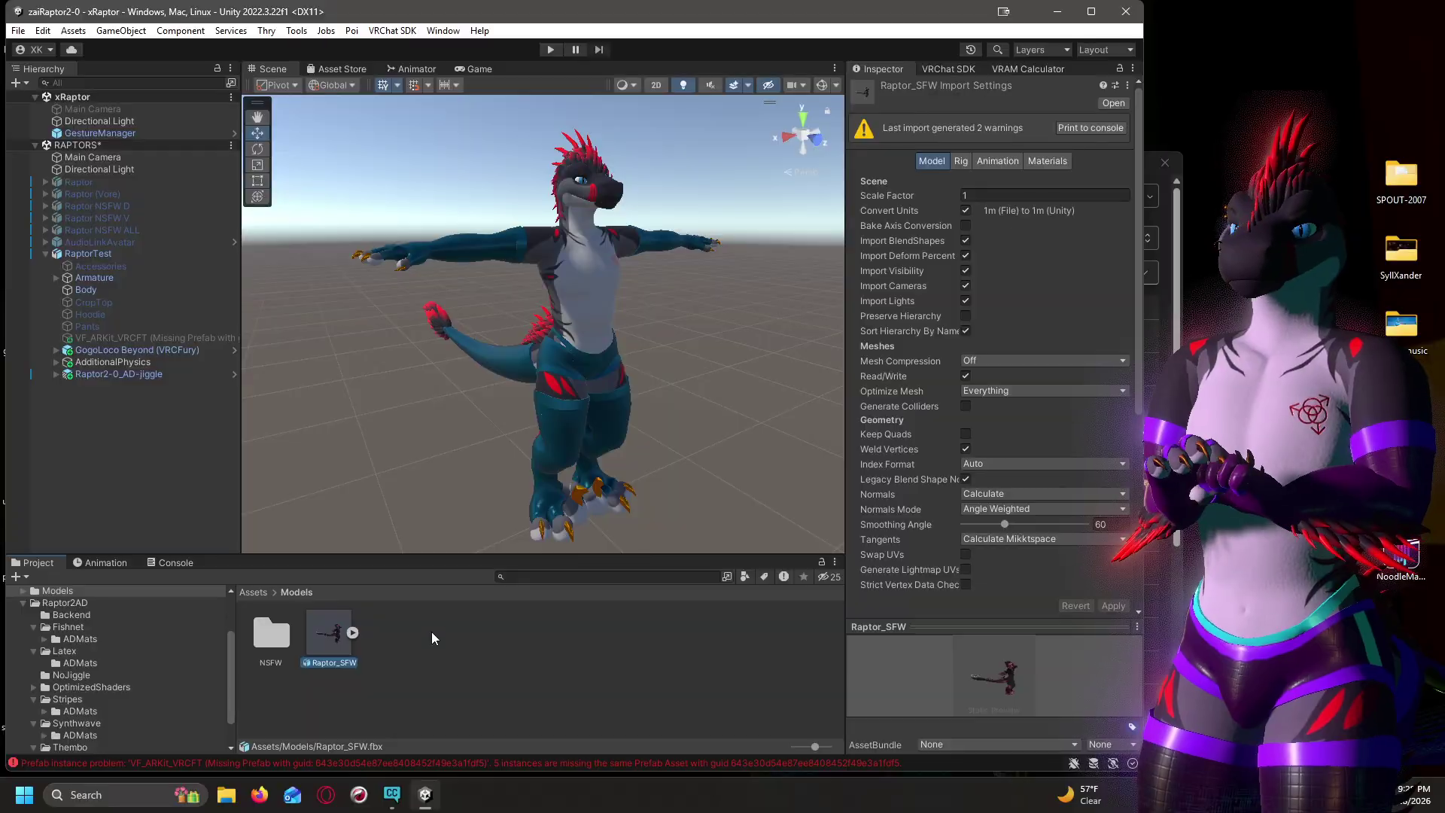